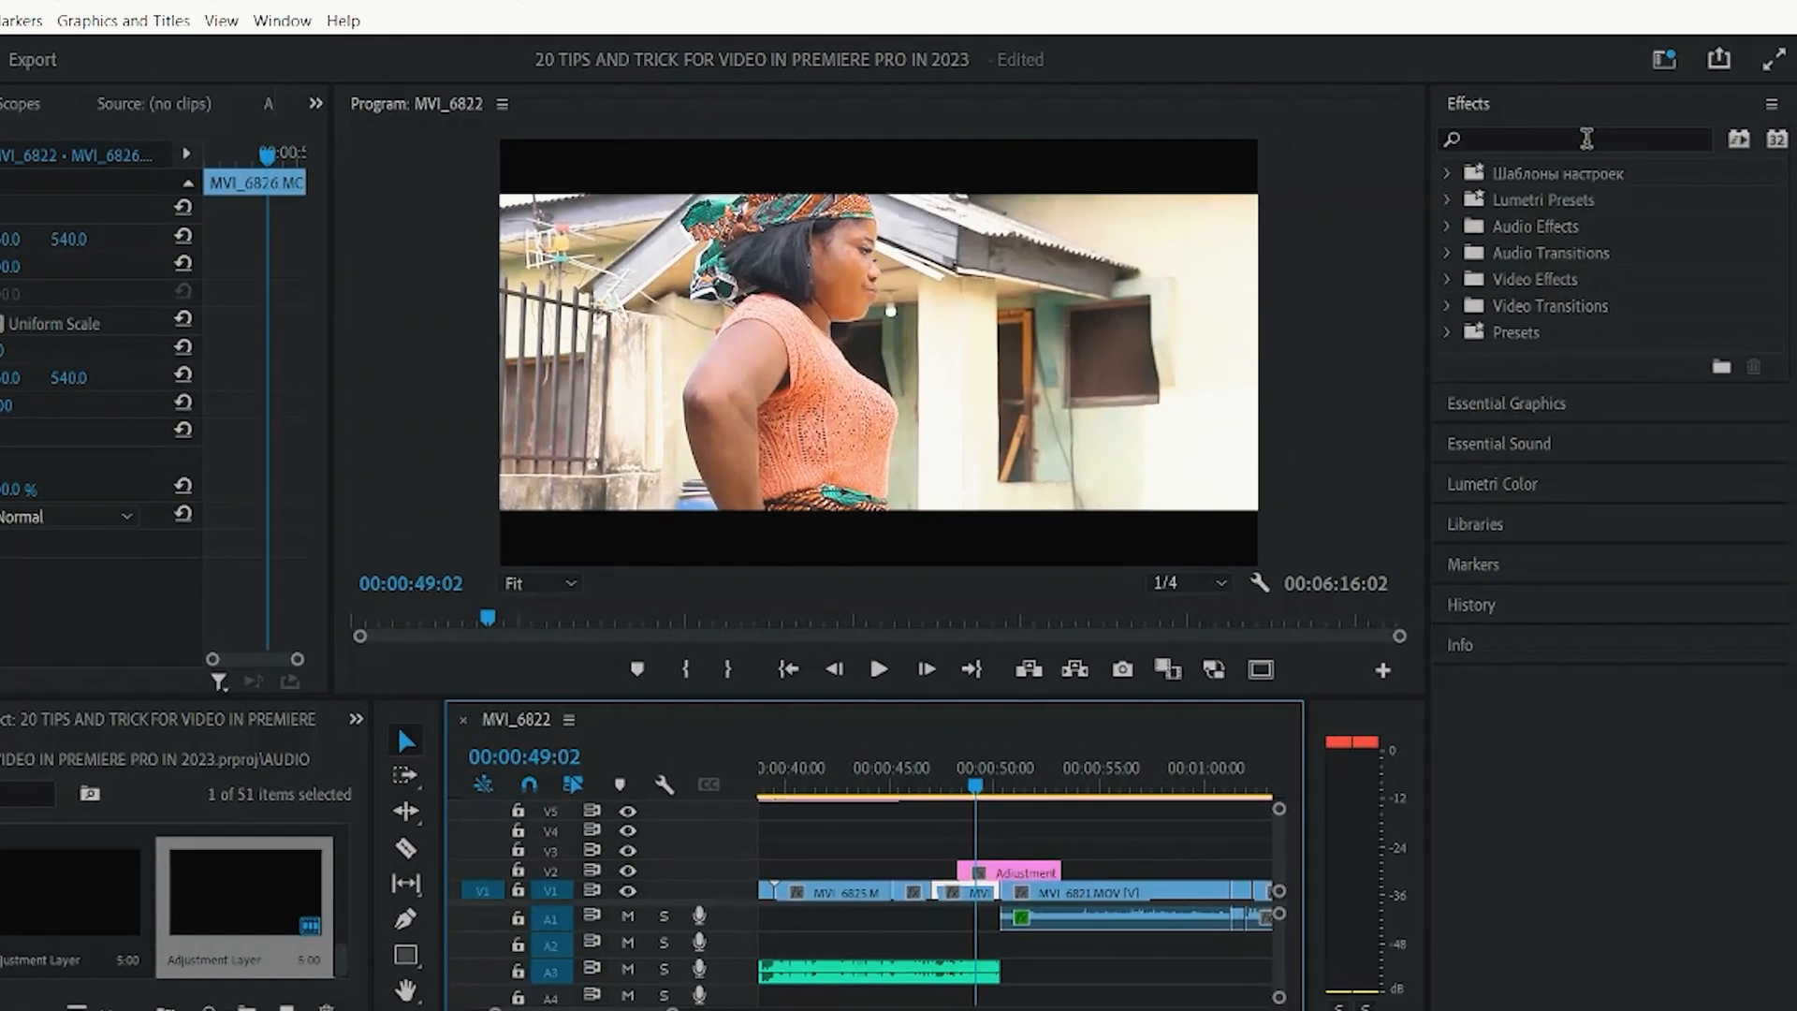
Search the effects for "trans" and apply the Transform effect to the adjustment layer on V2.
{"action": "left_click", "coordinate": [1609, 145]}
{"action": "type", "text": "l"}
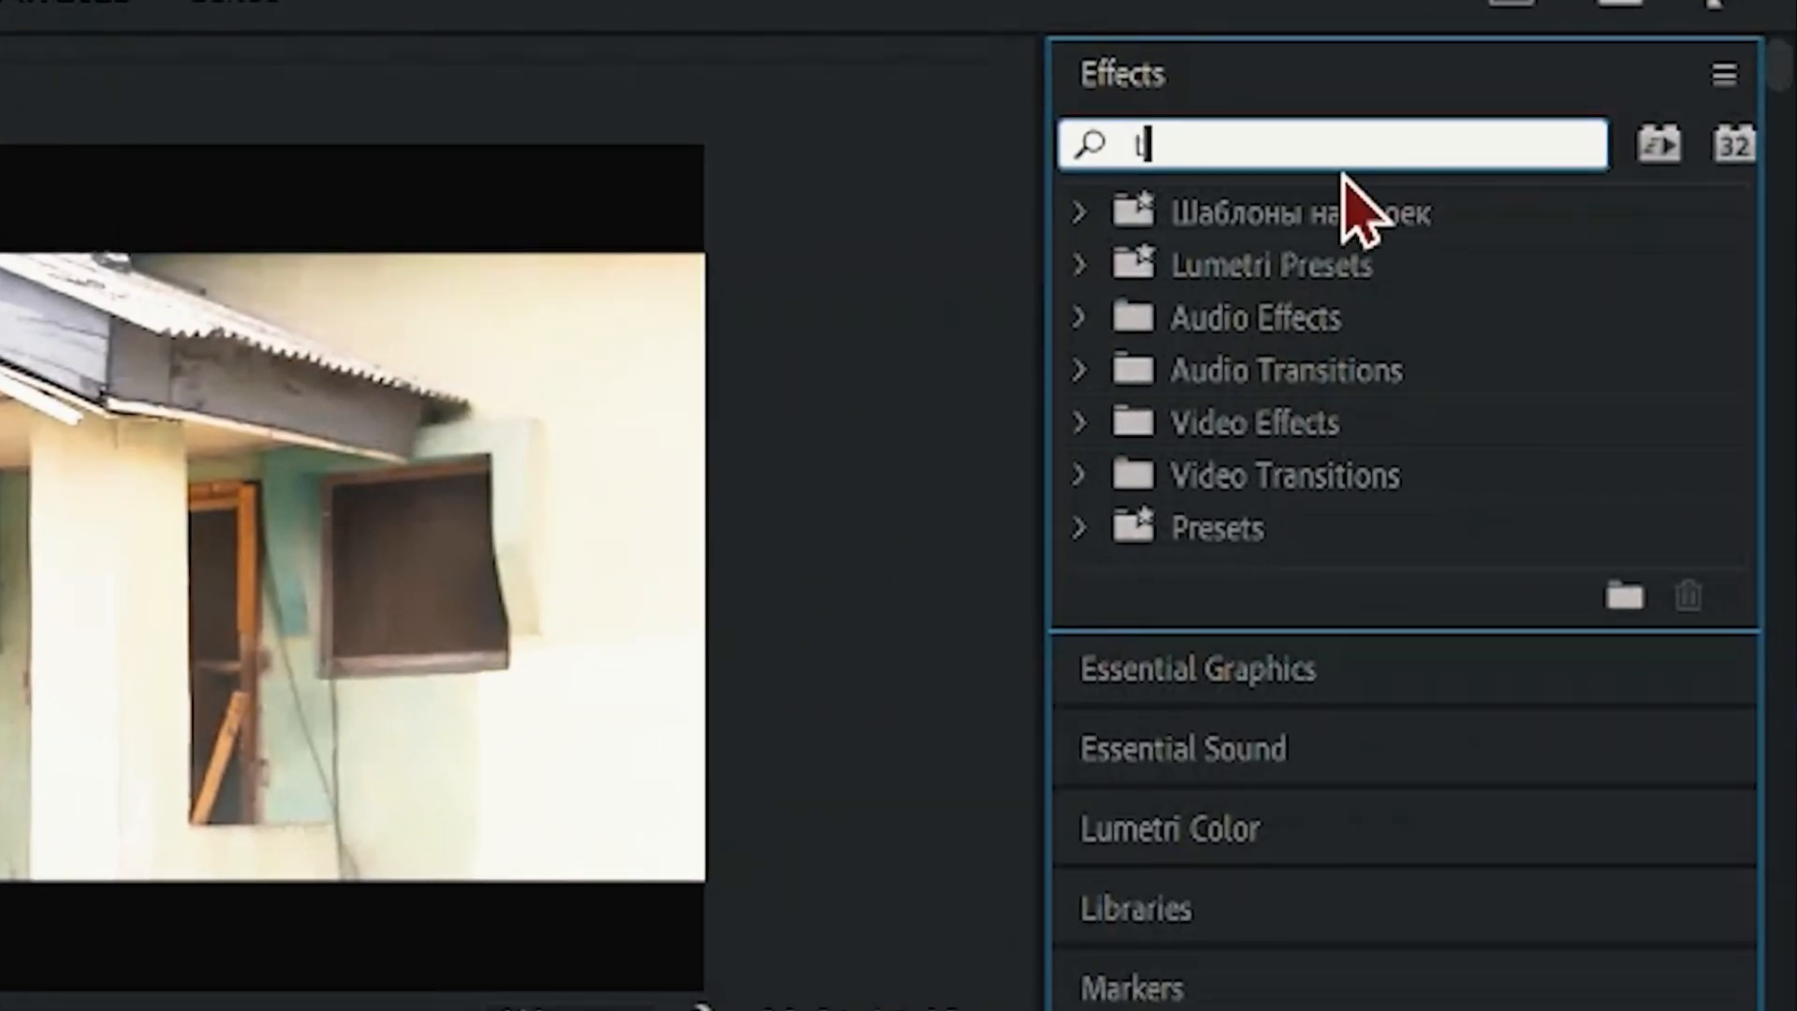
{"action": "type", "text": "rans"}
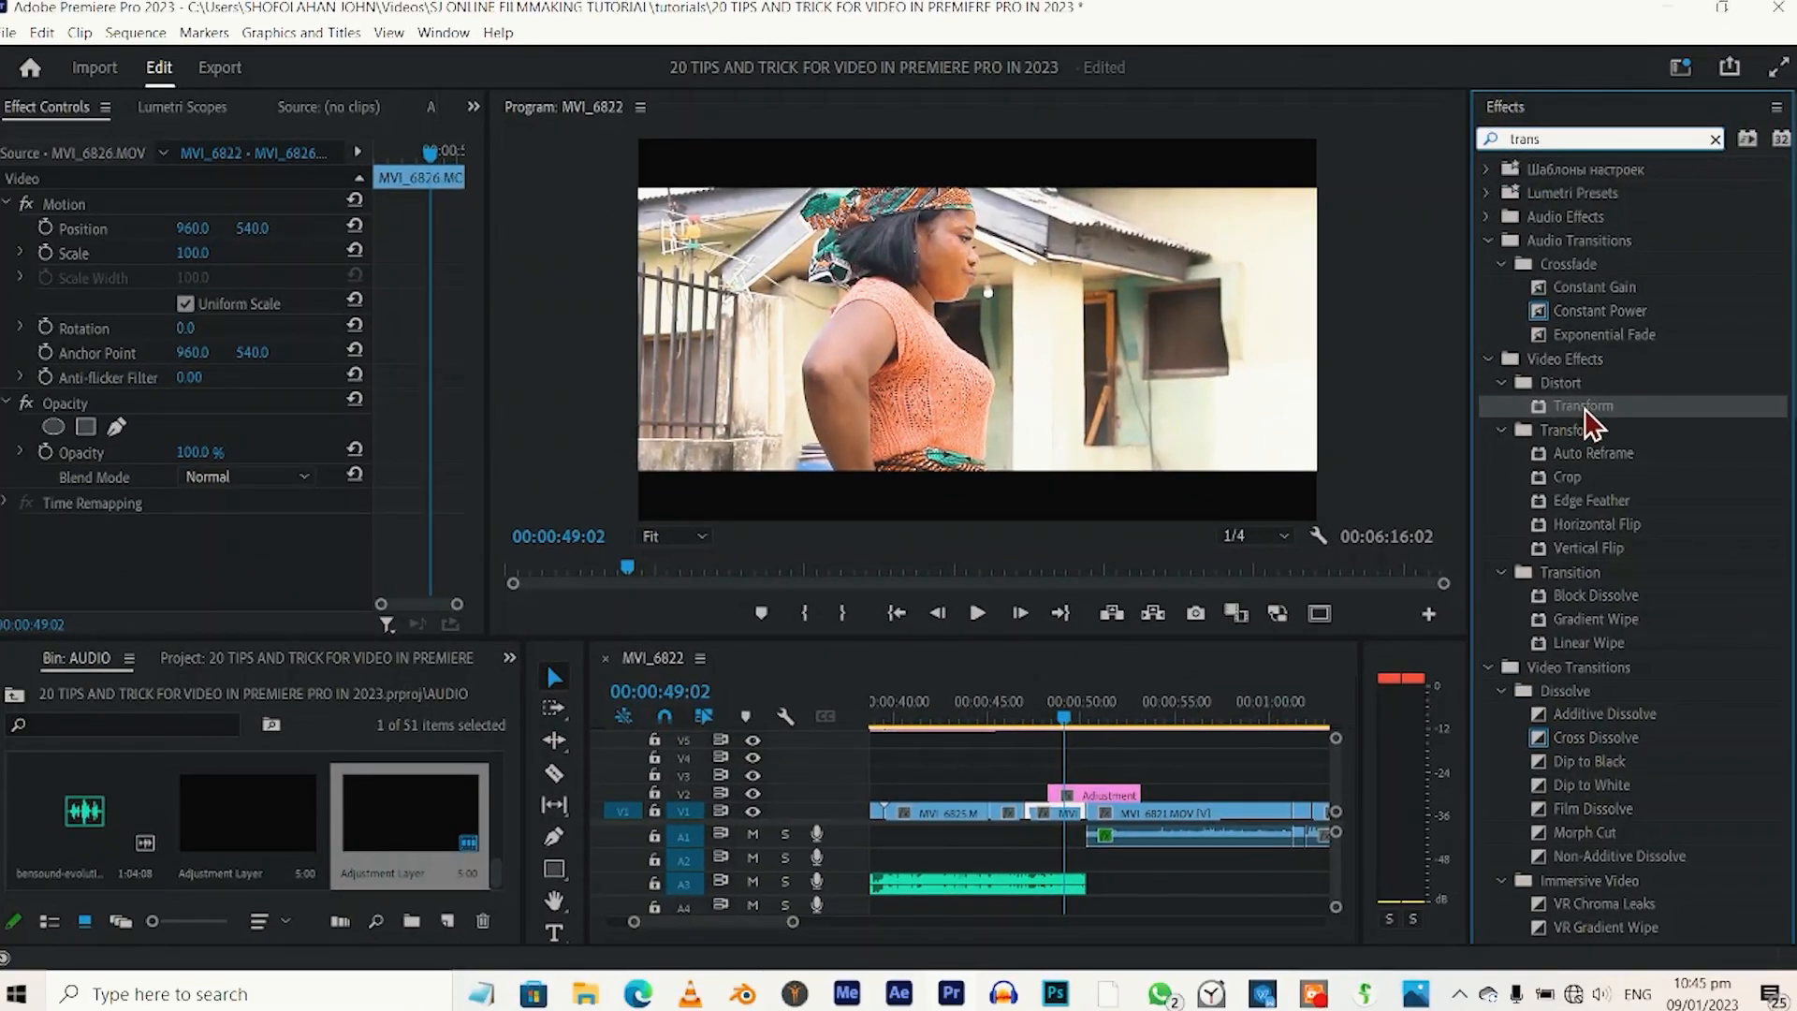
{"action": "left_click_drag", "start_coordinate": [1536, 474], "coordinate": [1038, 964]}
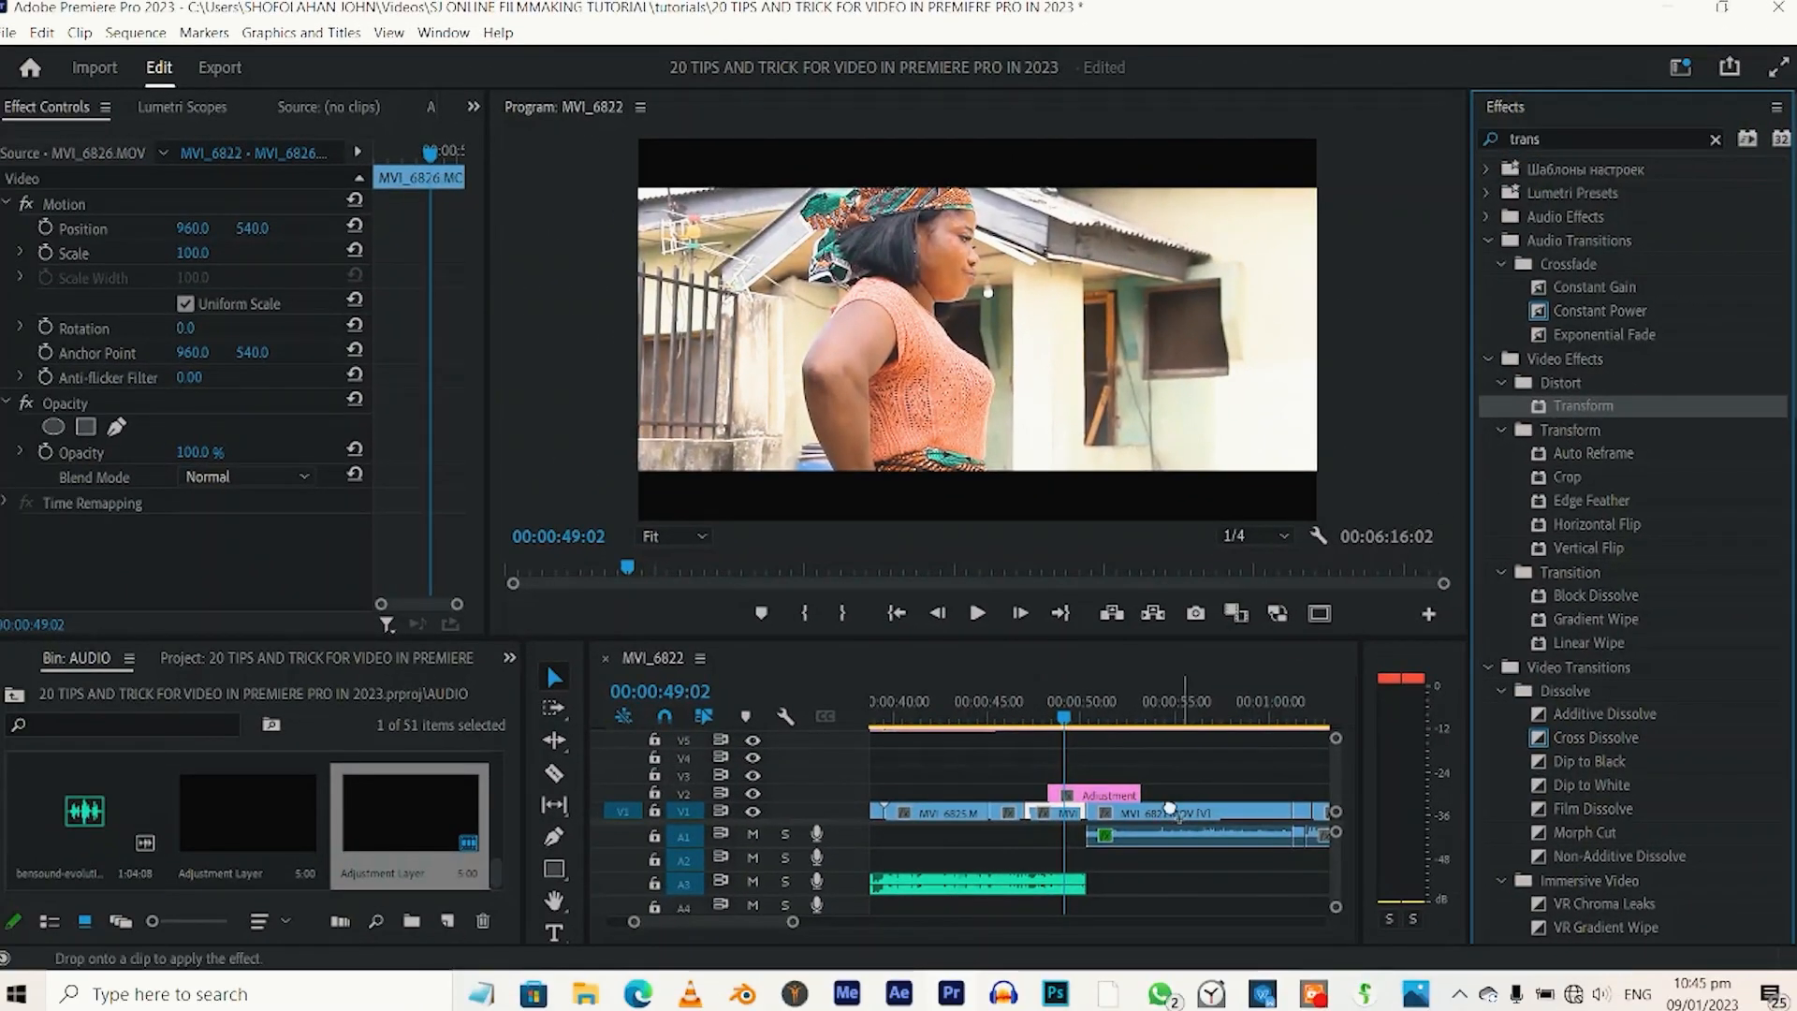
{"action": "left_click_drag", "start_coordinate": [1105, 791], "coordinate": [1105, 792]}
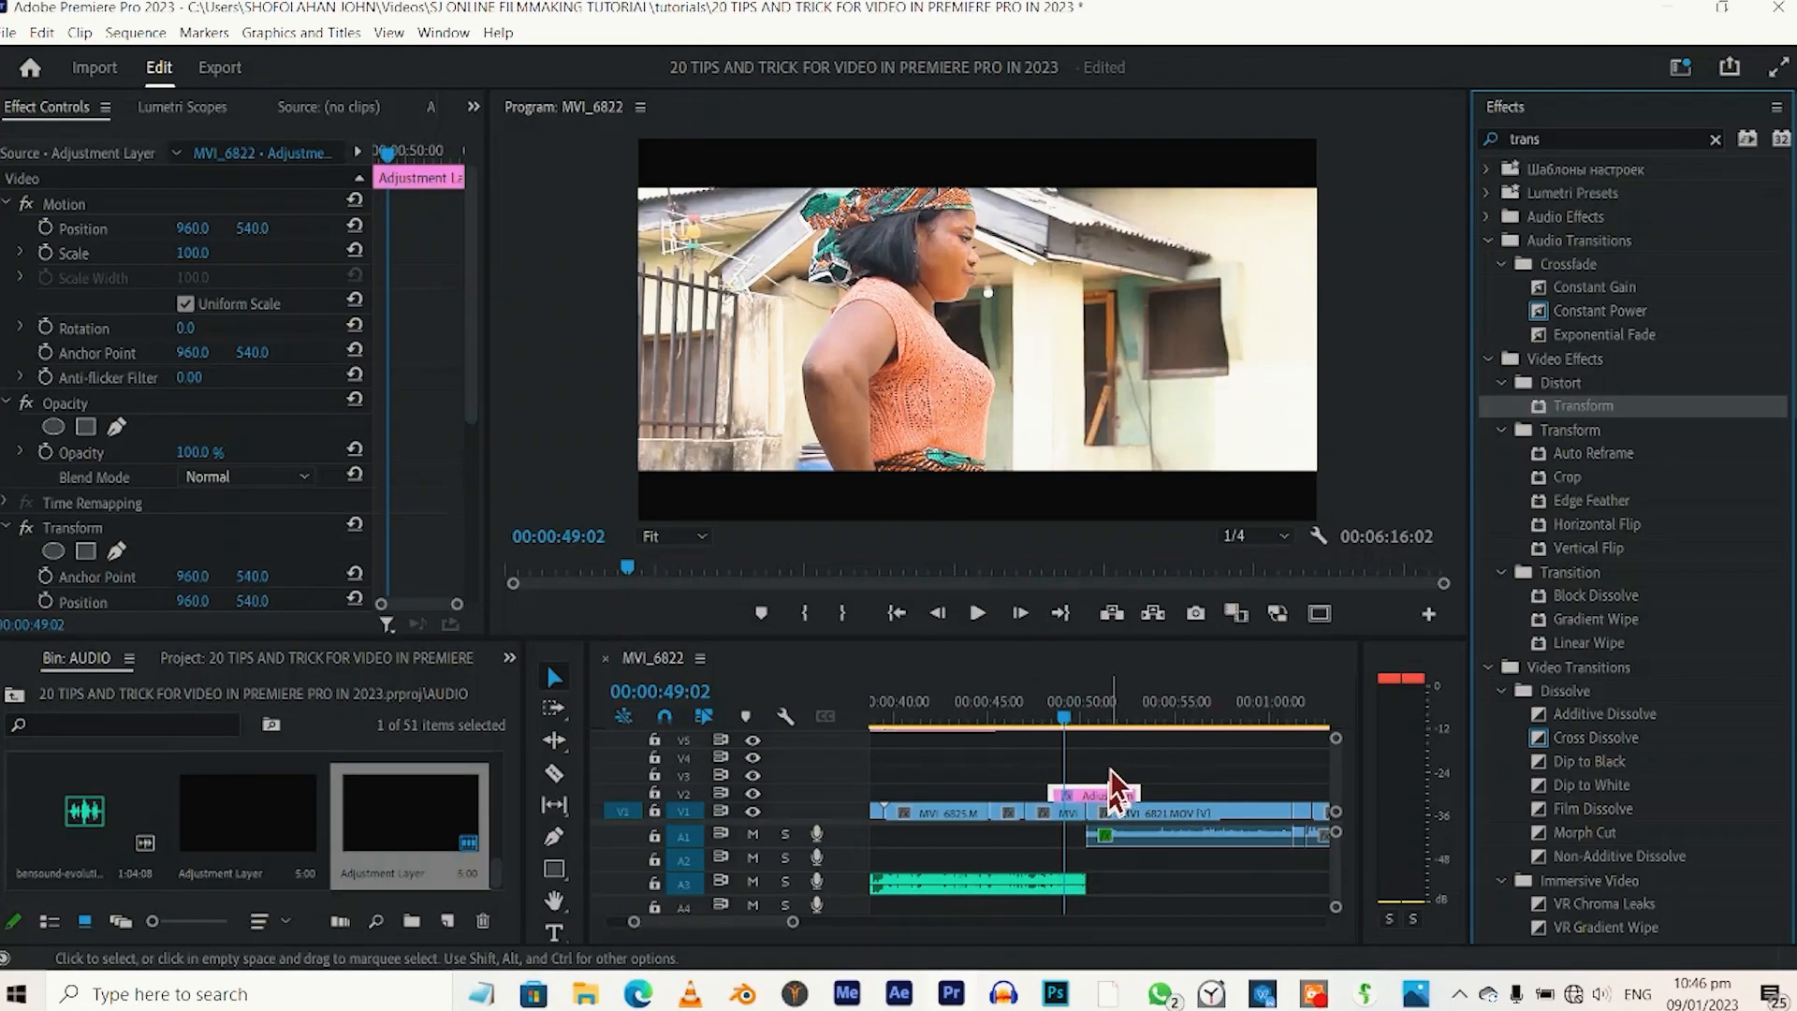
Keyframe Transform's Scale from 100 at the adjustment layer's start to 124 at 00:00:49:02.
{"action": "scroll", "coordinate": [122, 564], "scroll_direction": "down", "scroll_amount": 2}
{"action": "left_click", "coordinate": [44, 485]}
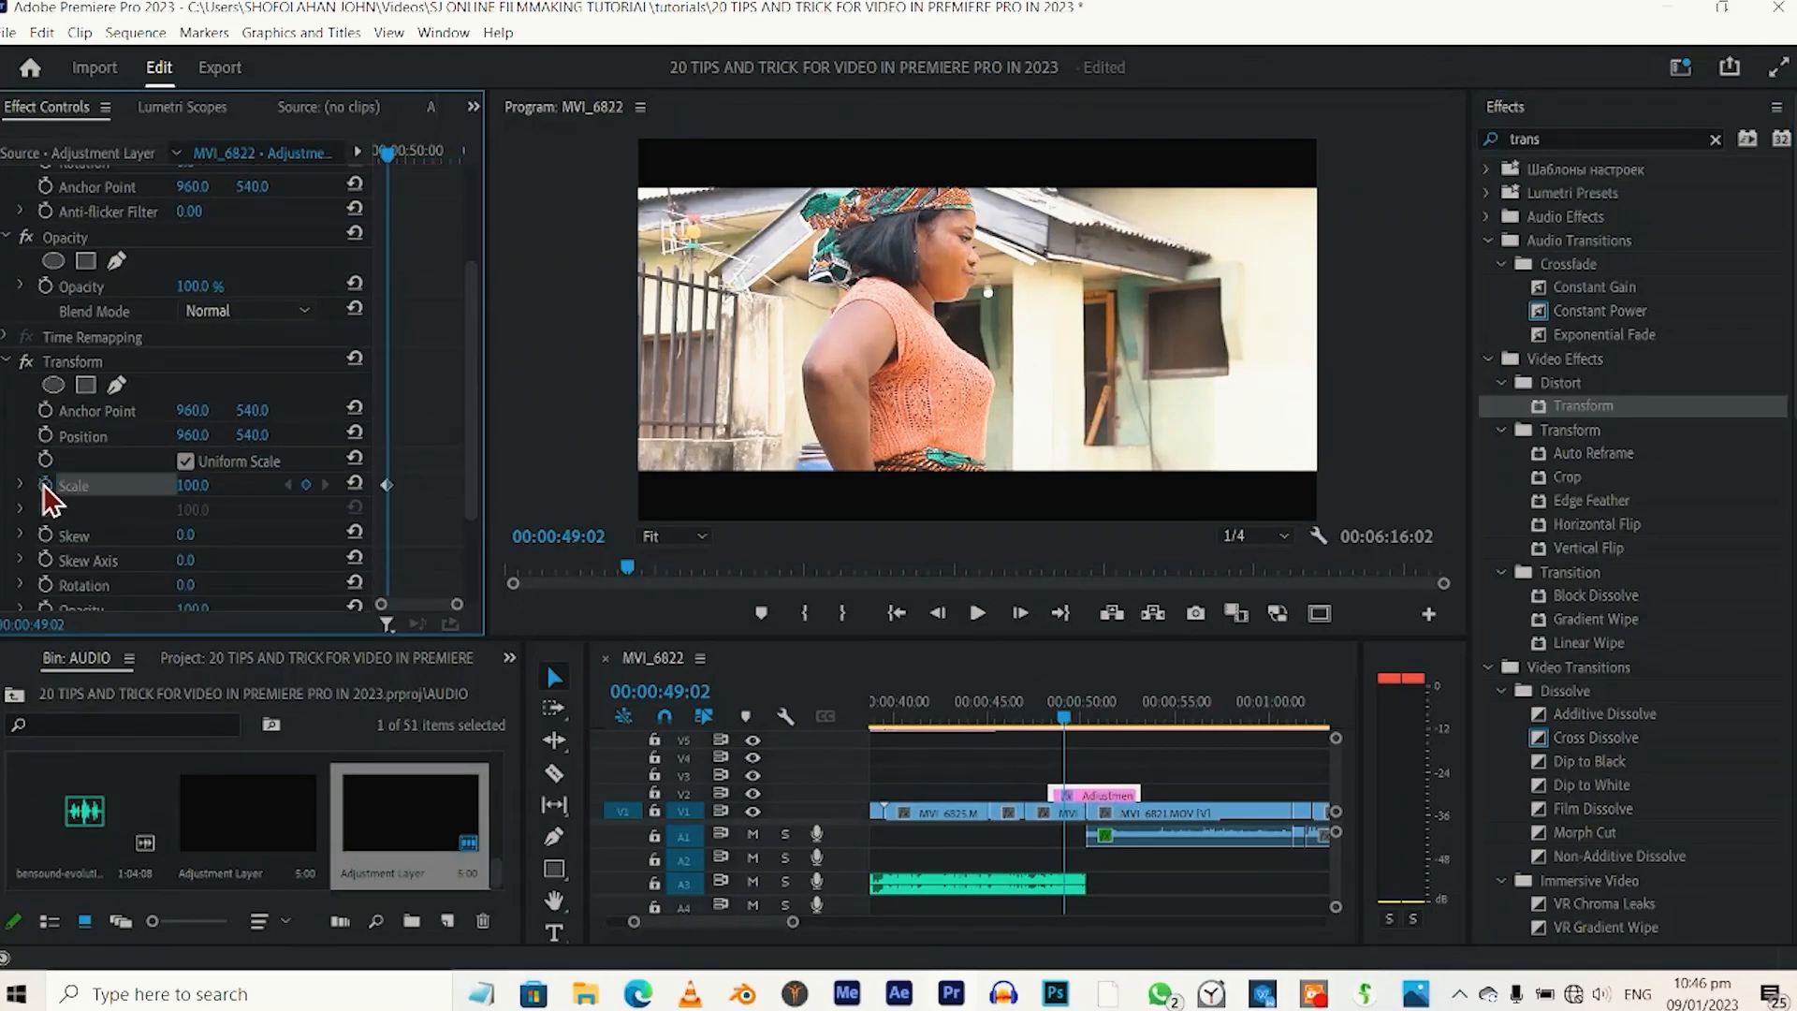
{"action": "left_click_drag", "start_coordinate": [386, 486], "coordinate": [380, 482]}
{"action": "left_click_drag", "start_coordinate": [192, 485], "coordinate": [215, 488]}
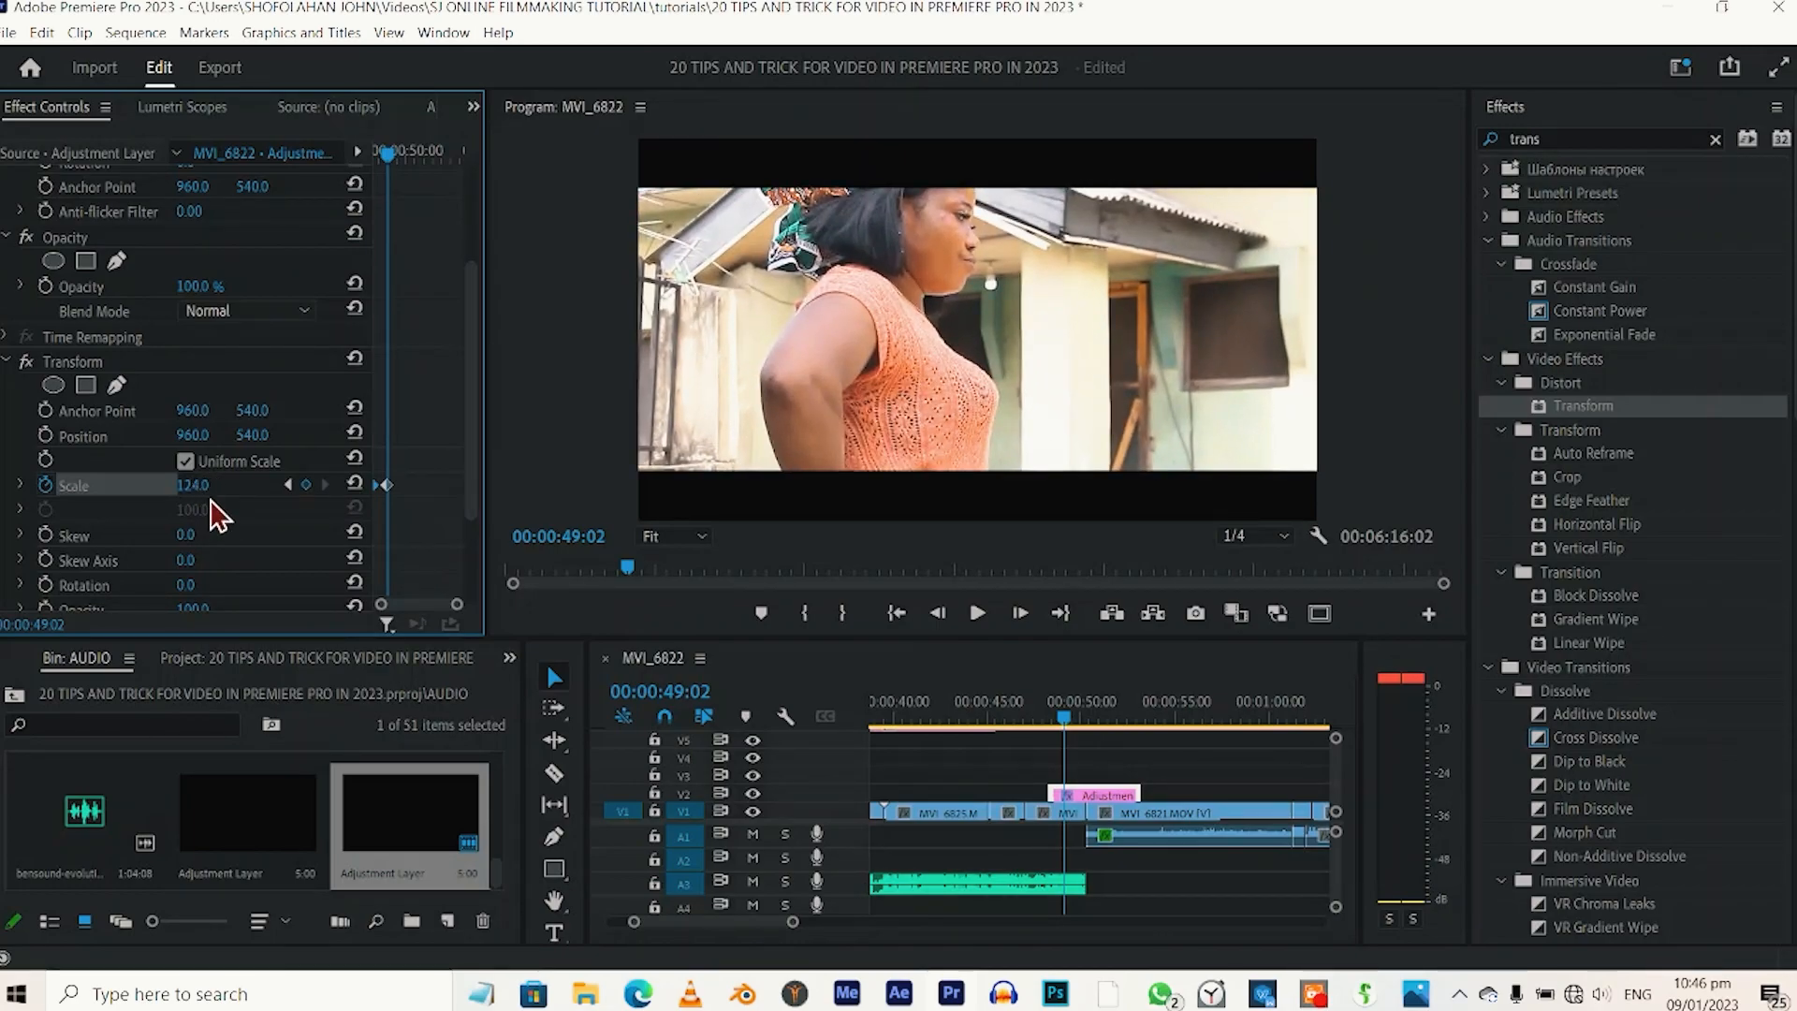
Keyframe Transform's vertical Position from 540 at the adjustment layer's start to 748 at 00:00:49:02.
{"action": "left_click", "coordinate": [46, 435]}
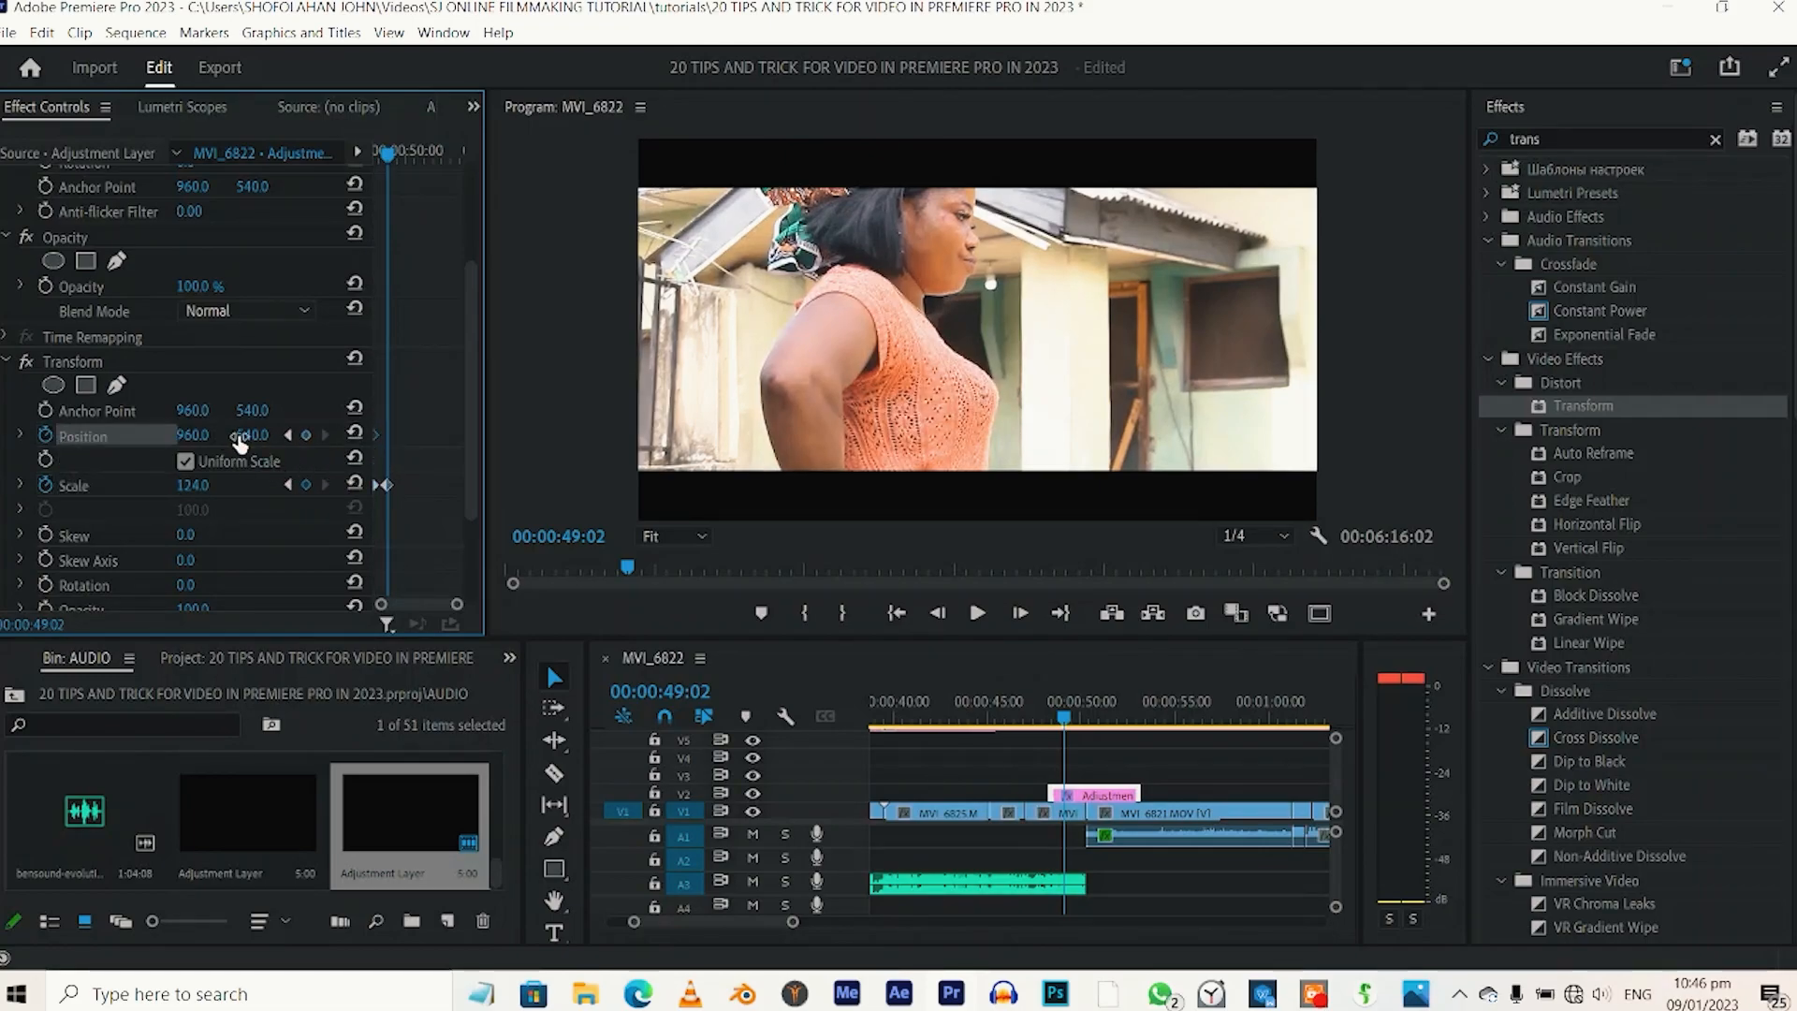
{"action": "left_click_drag", "start_coordinate": [254, 445], "coordinate": [435, 445]}
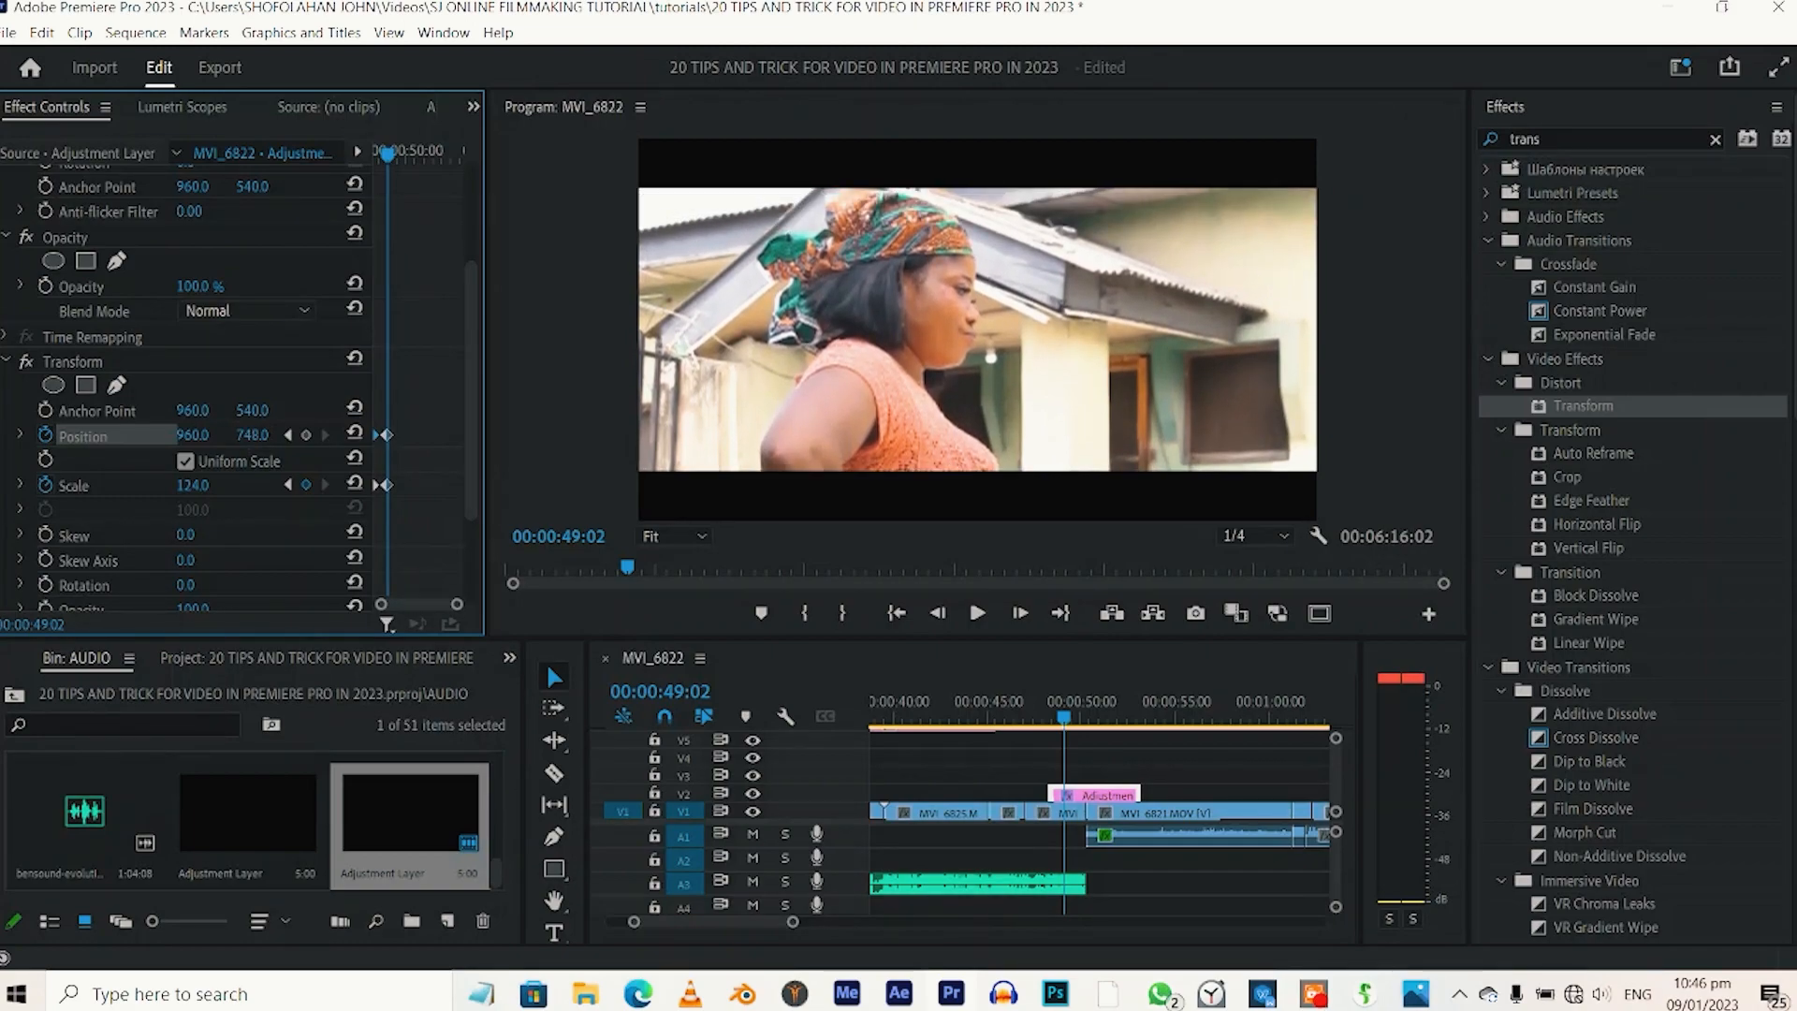
{"action": "left_click_drag", "start_coordinate": [434, 445], "coordinate": [393, 382]}
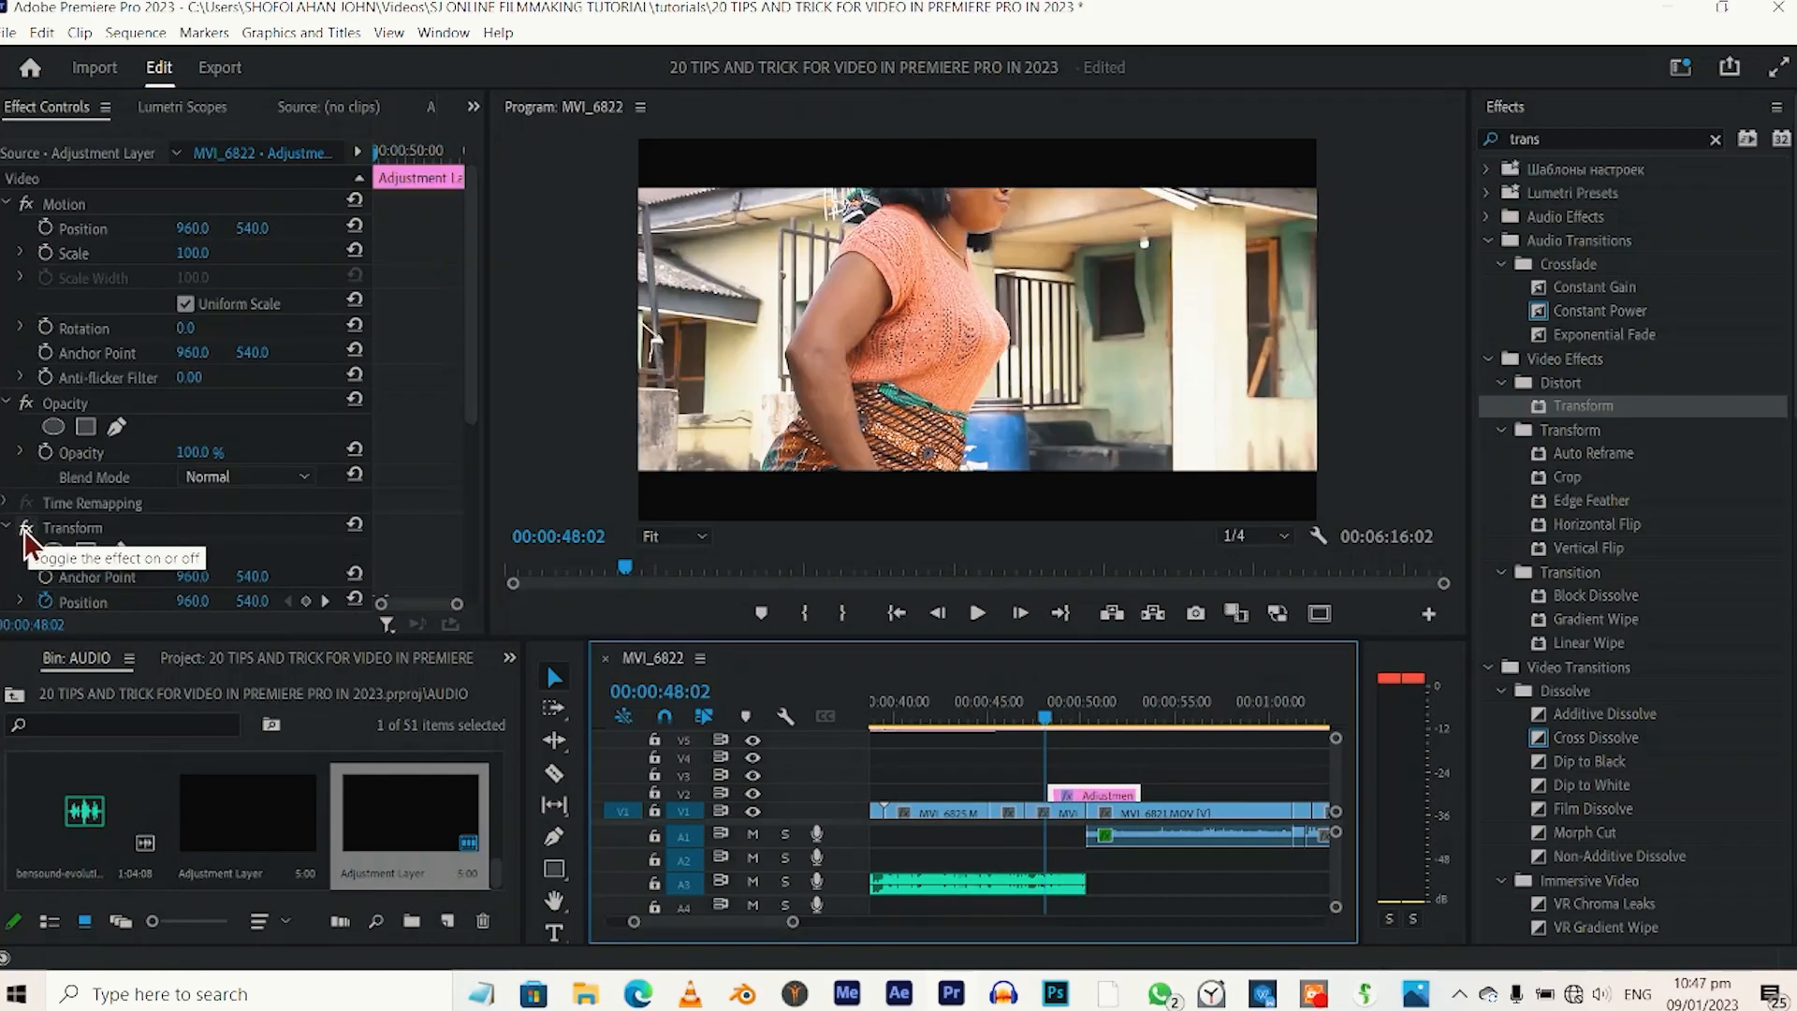
Compare playback of the adjustment layer's section with the Transform effect turned off and with it turned back on.
{"action": "left_click", "coordinate": [26, 528]}
{"action": "key", "text": "space"}
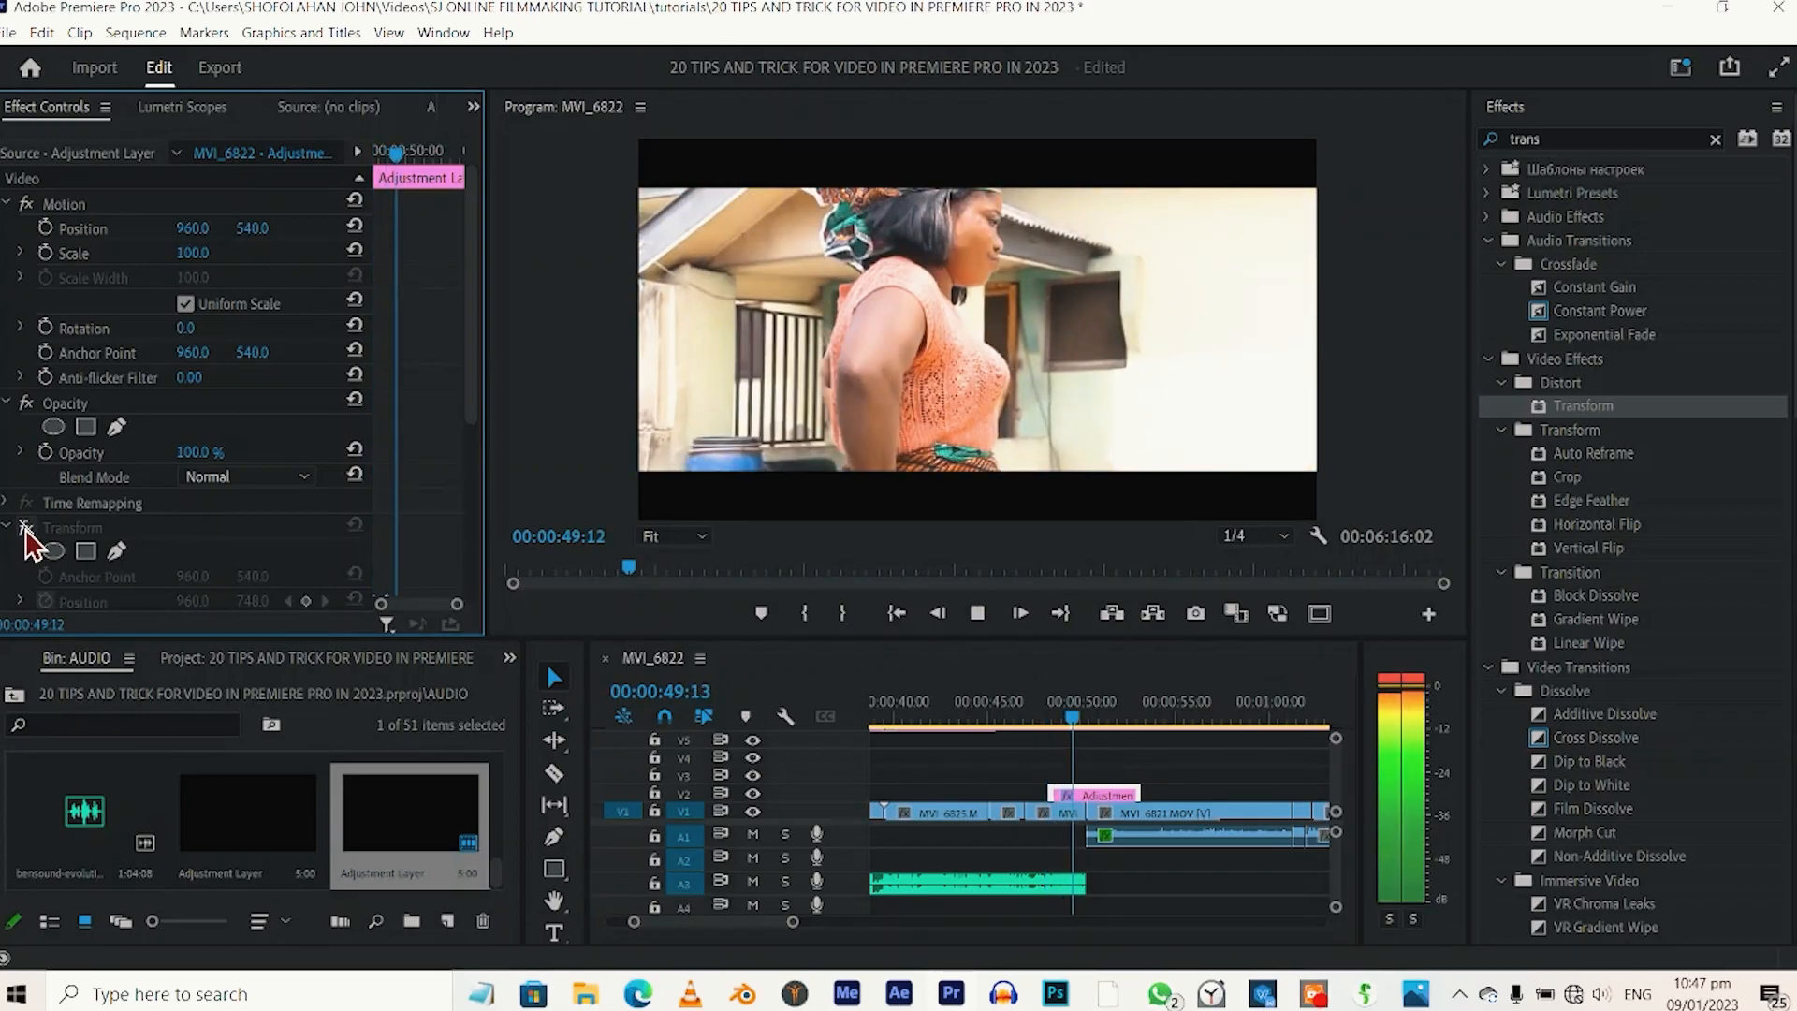
{"action": "left_click", "coordinate": [1045, 710]}
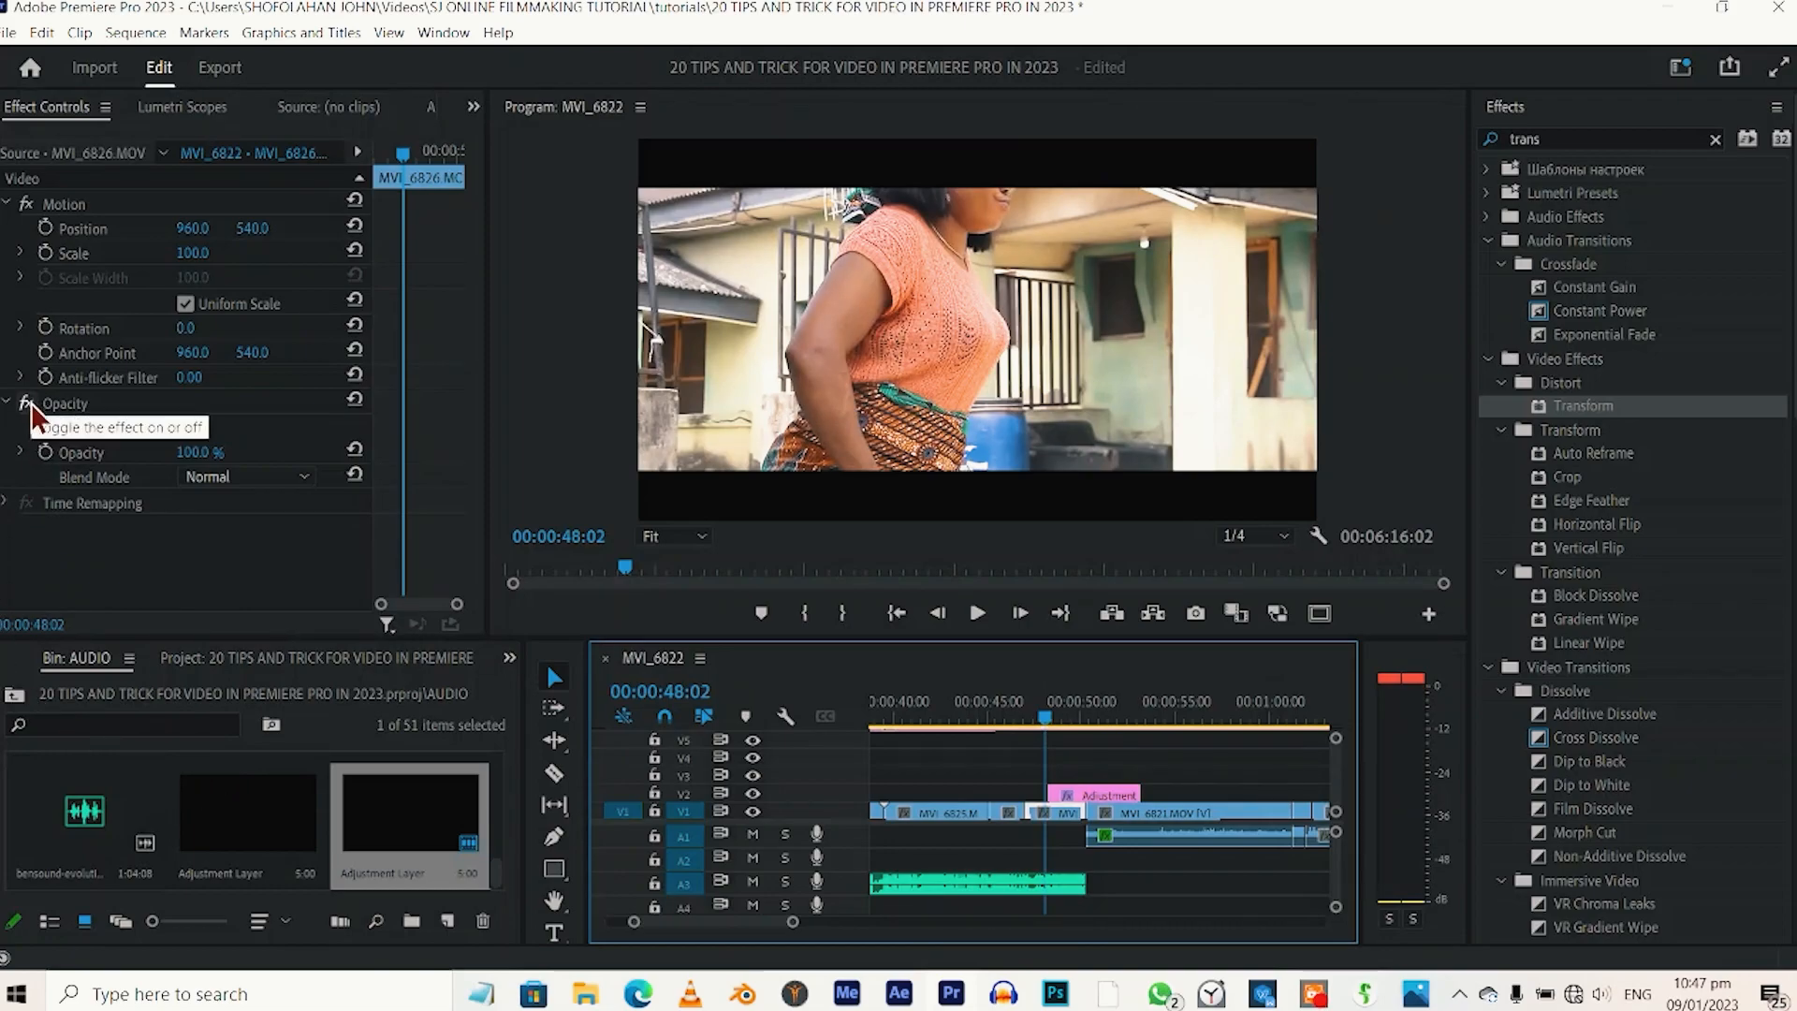
{"action": "left_click", "coordinate": [1086, 796]}
{"action": "left_click", "coordinate": [25, 530]}
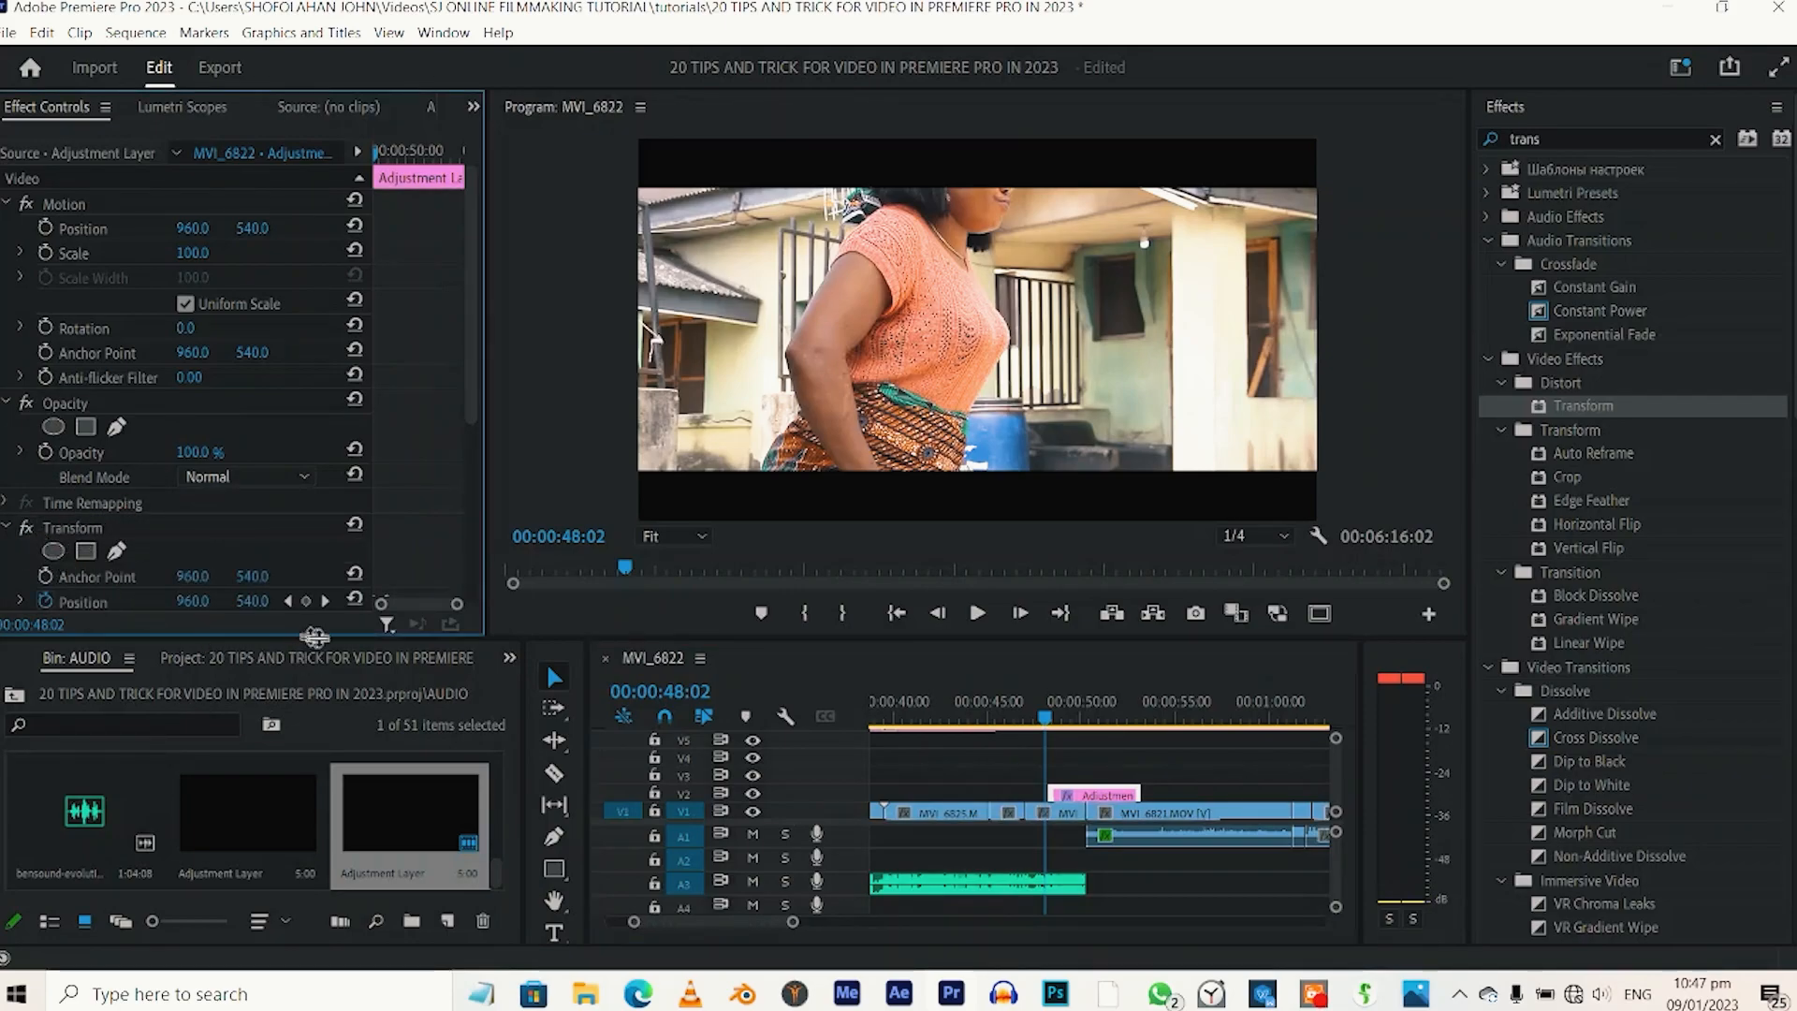
{"action": "key", "text": "space"}
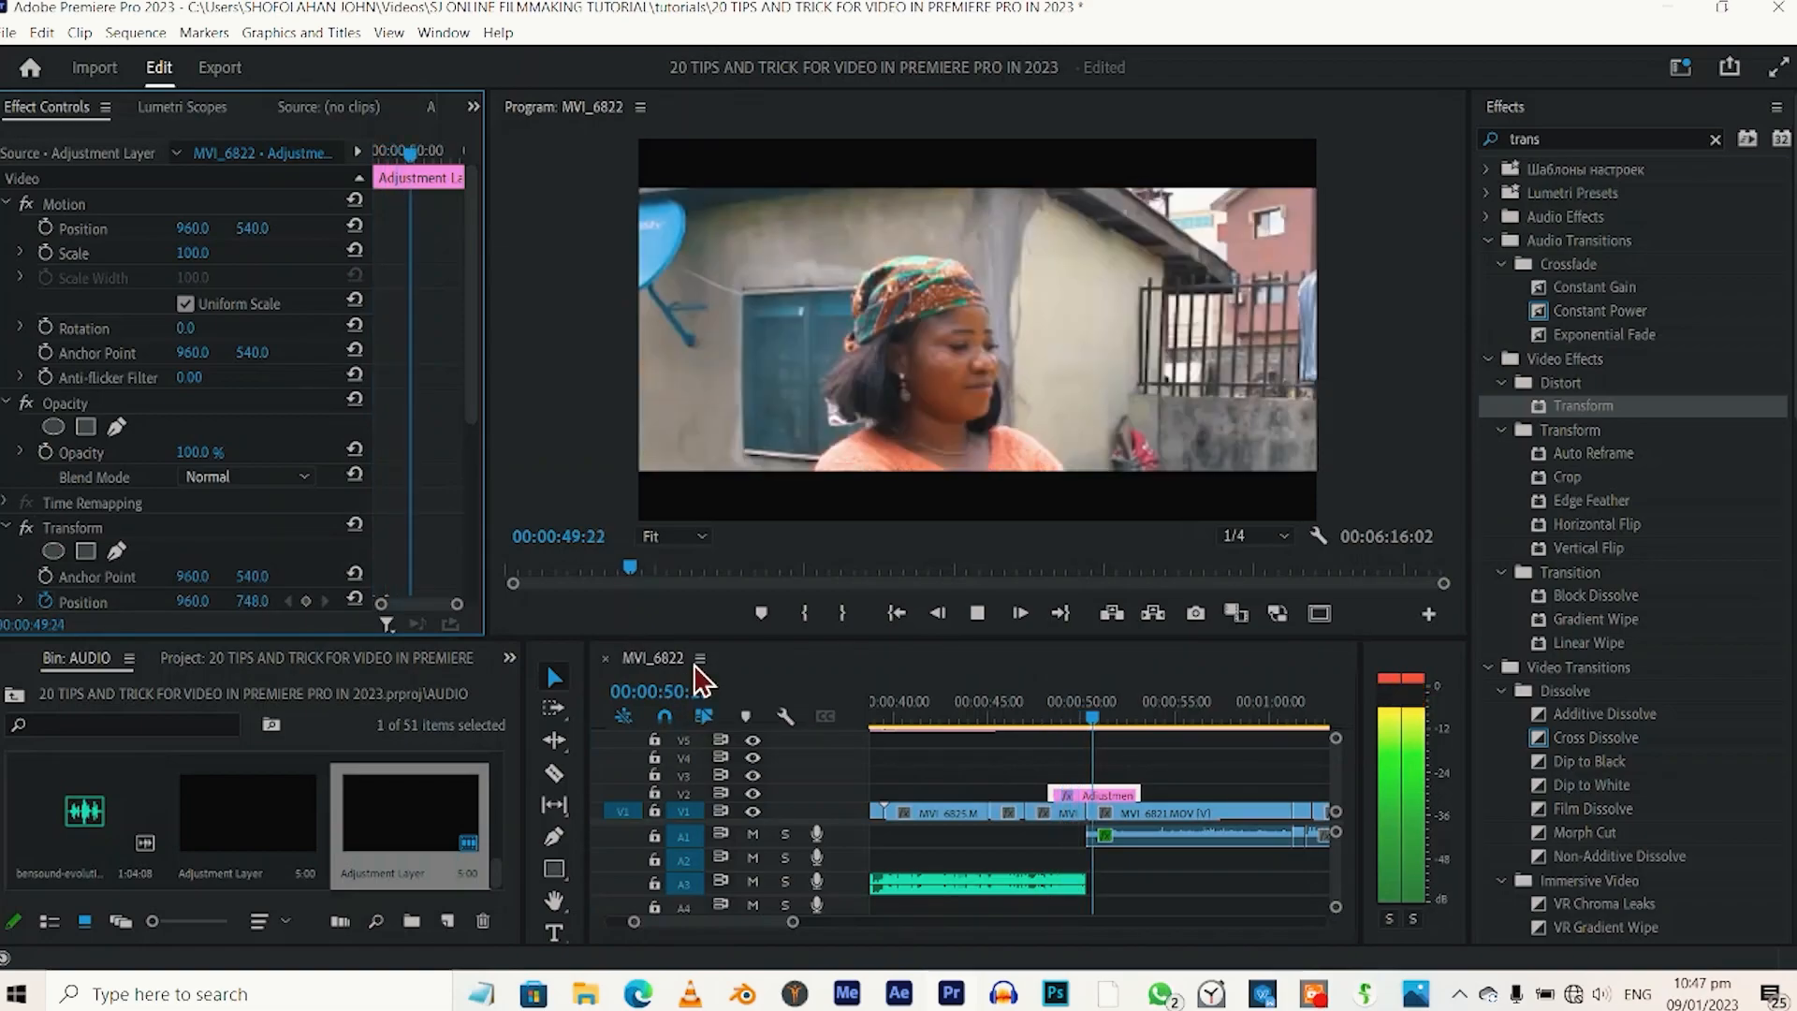
{"action": "left_click", "coordinate": [1050, 700]}
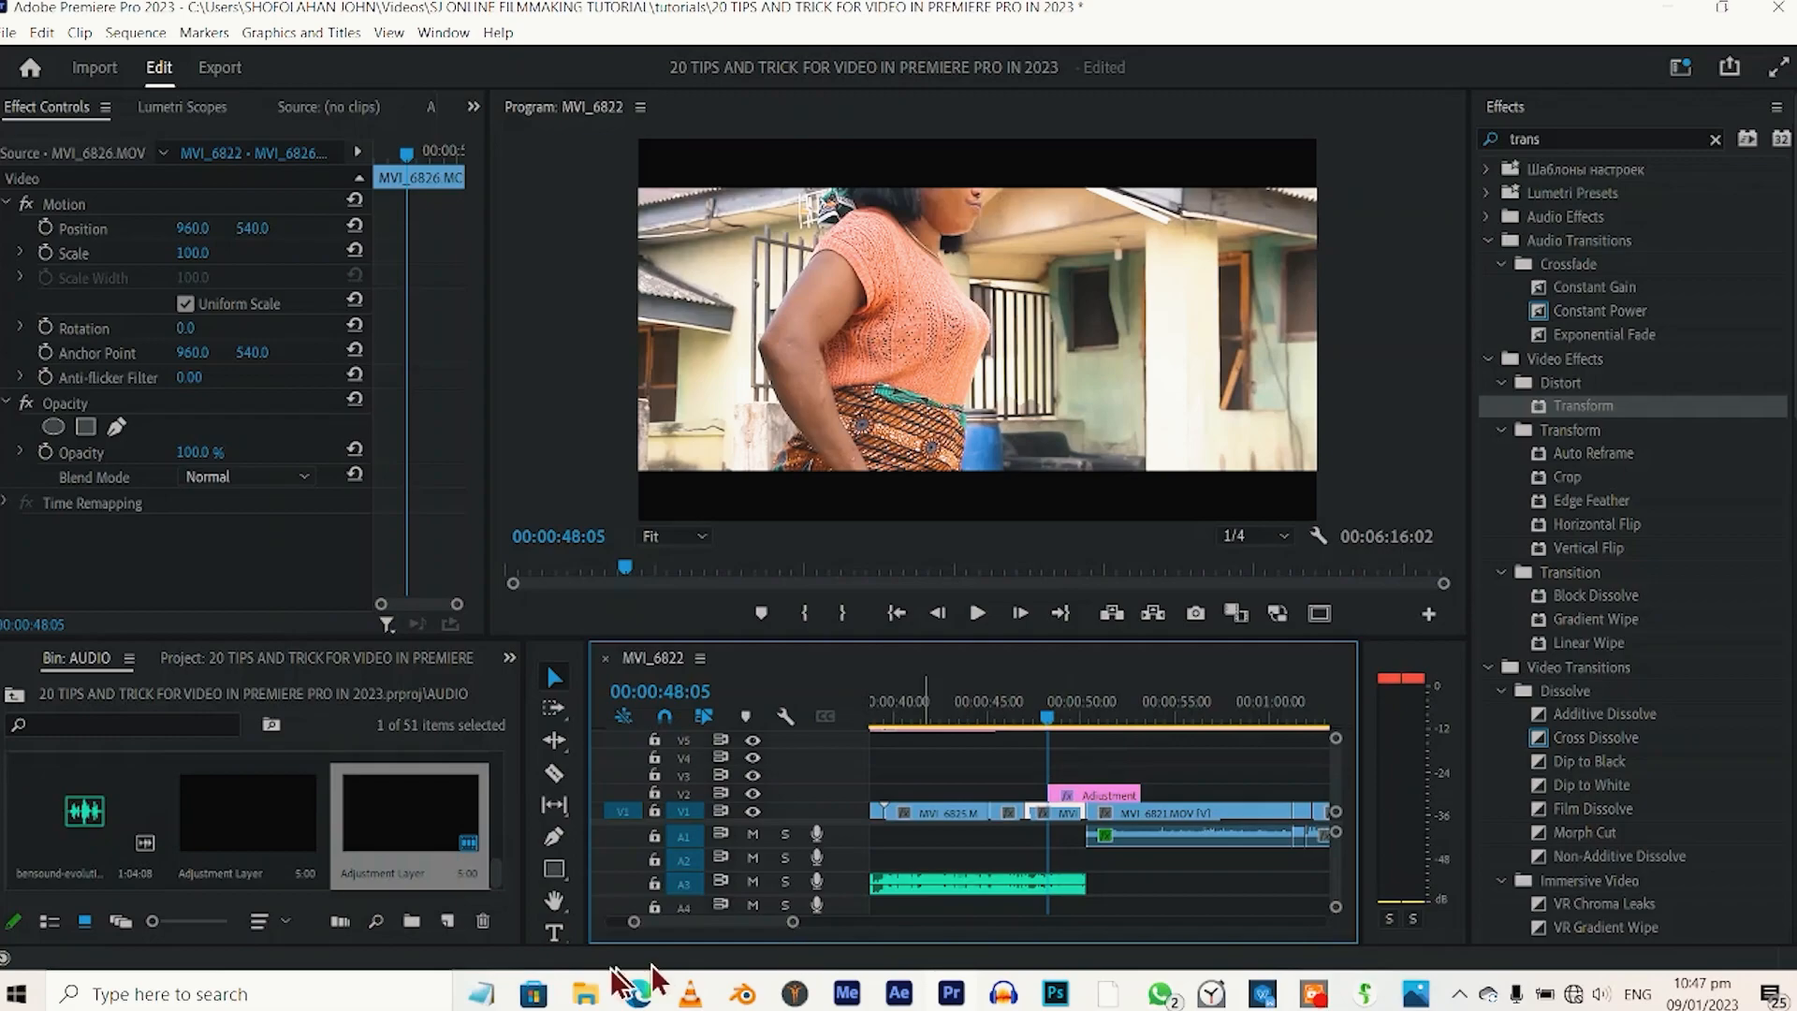
Place three copies of the keyframed adjustment layer on V2, at about 00:00:35, 00:01:28 and 00:02:00.
{"action": "left_click_drag", "start_coordinate": [791, 922], "coordinate": [933, 952]}
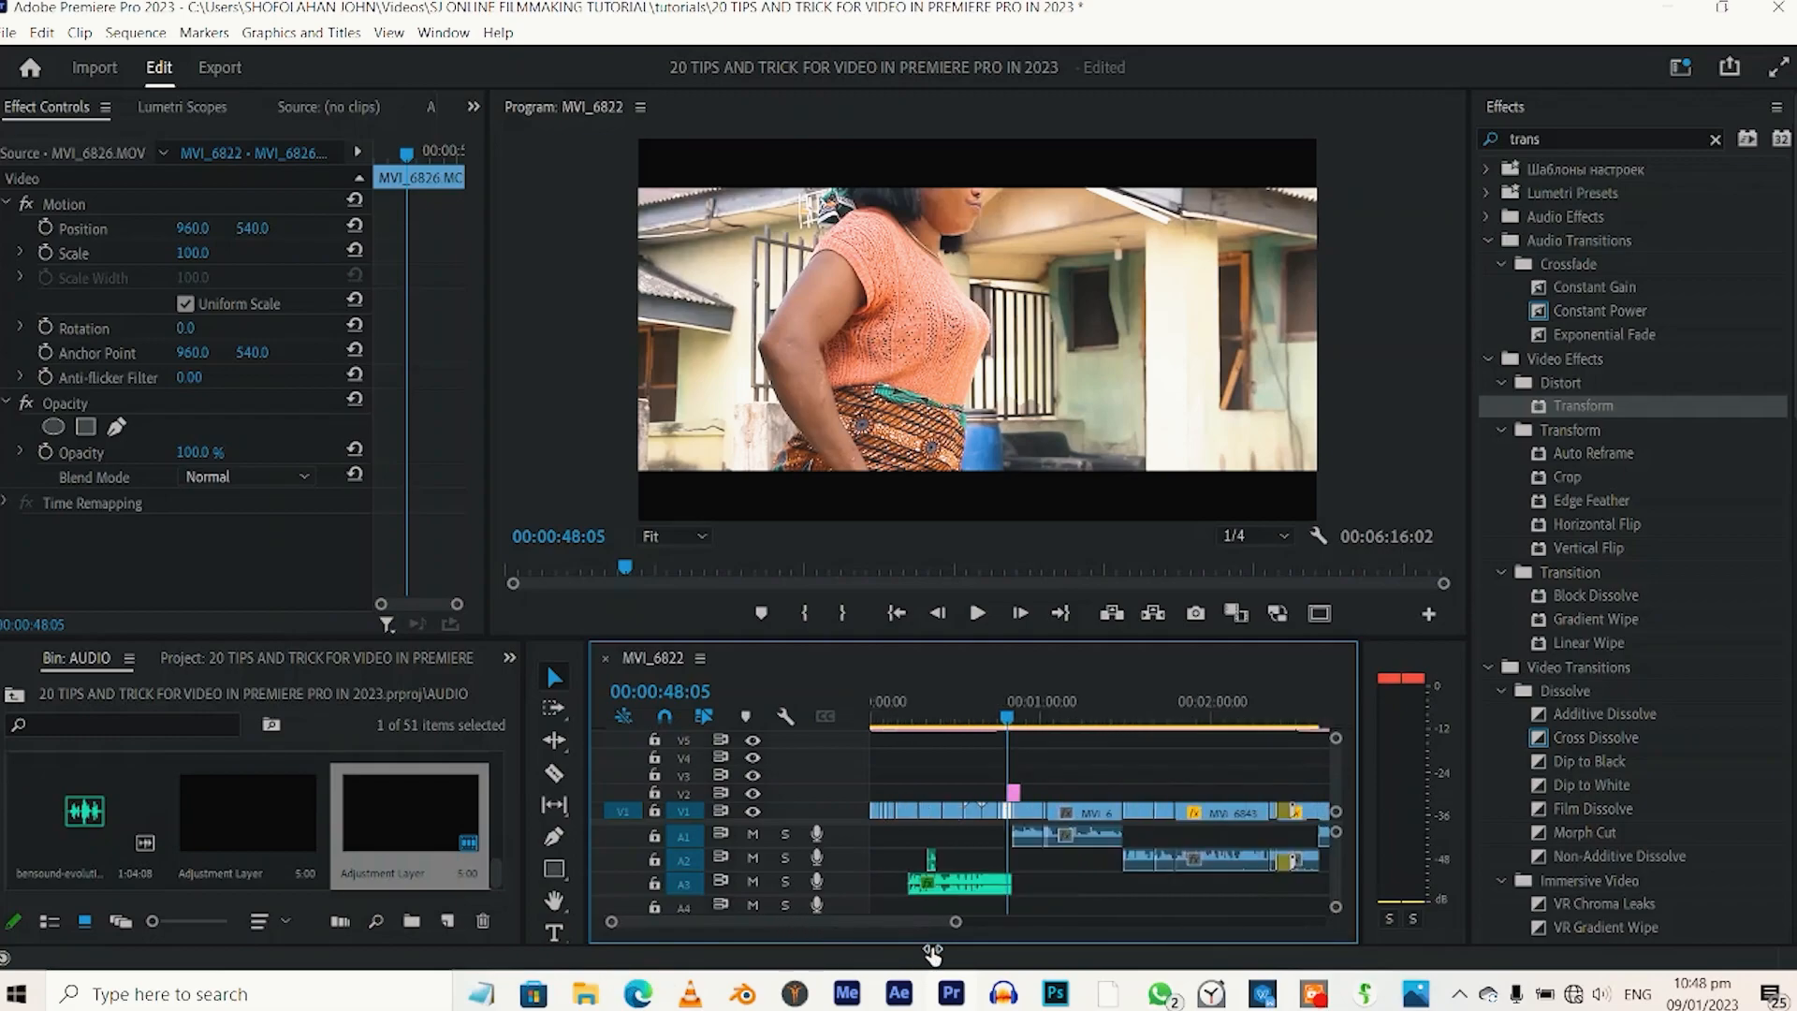
{"action": "left_click", "coordinate": [1014, 794]}
{"action": "left_click_drag", "start_coordinate": [1020, 796], "coordinate": [1071, 816]}
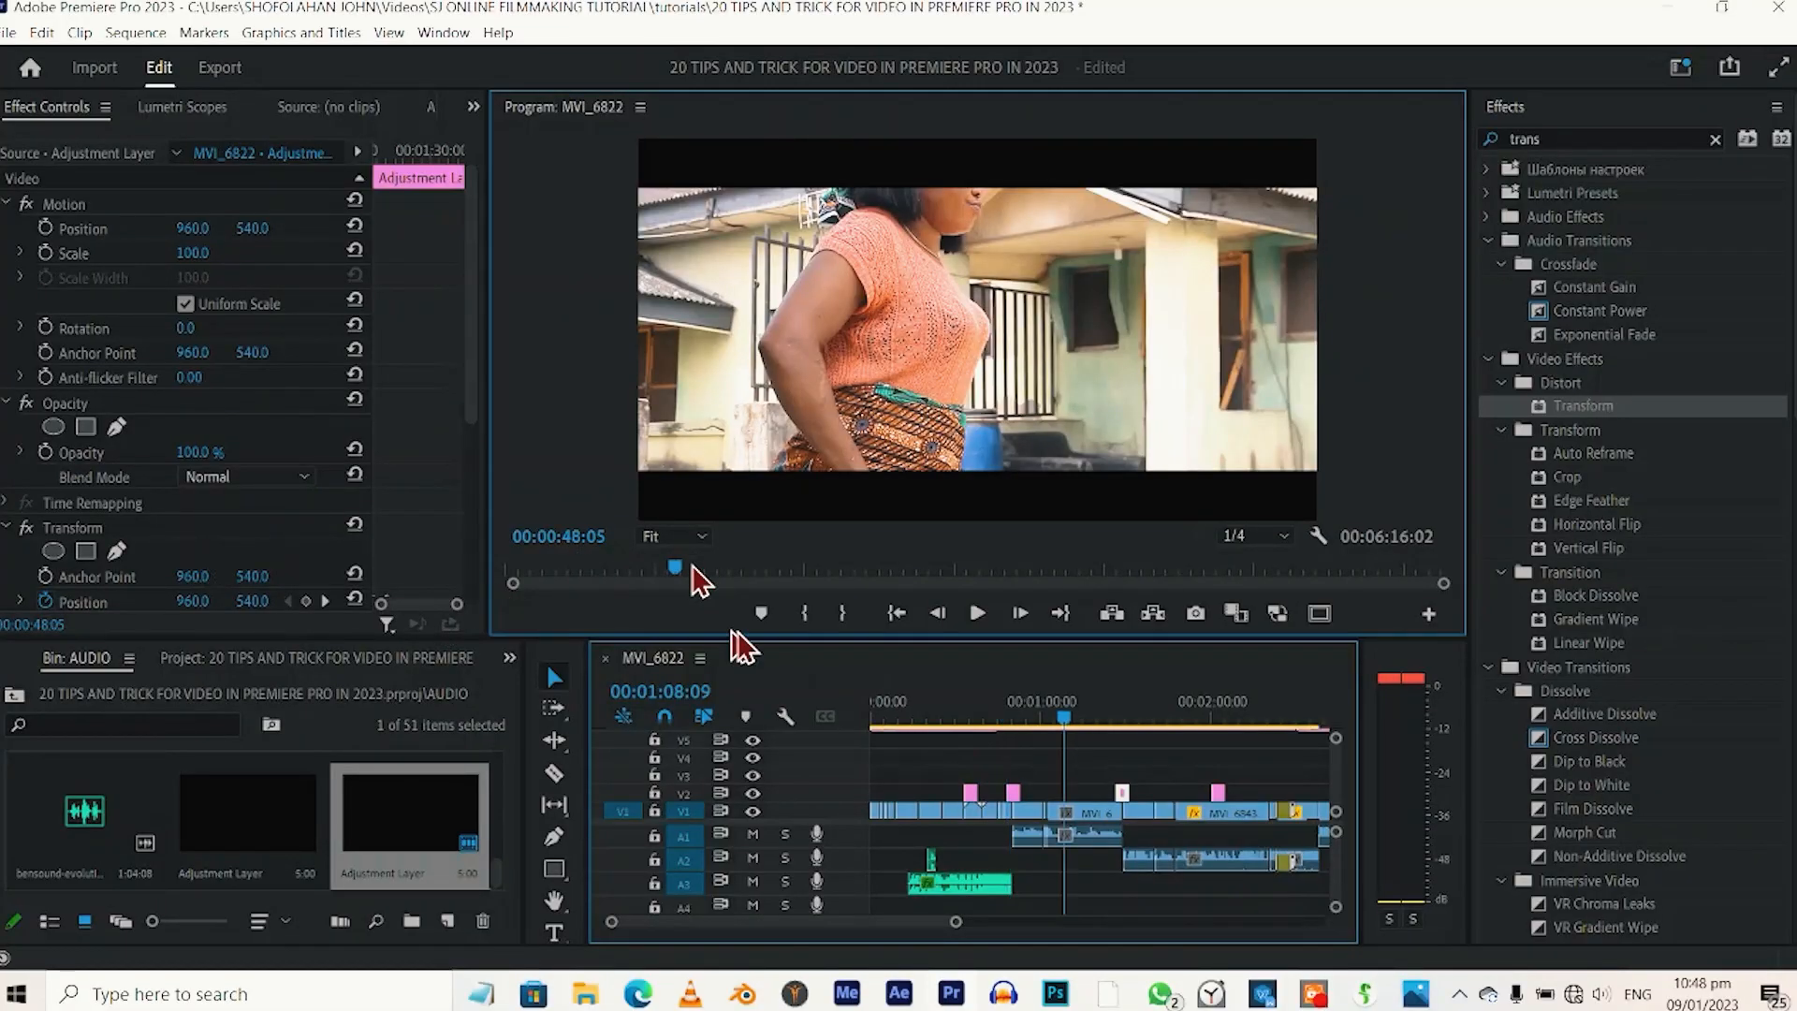
Play back the sequence at the positions of the adjustment layers on V2 to review the zoom animation.
{"action": "left_click", "coordinate": [688, 566]}
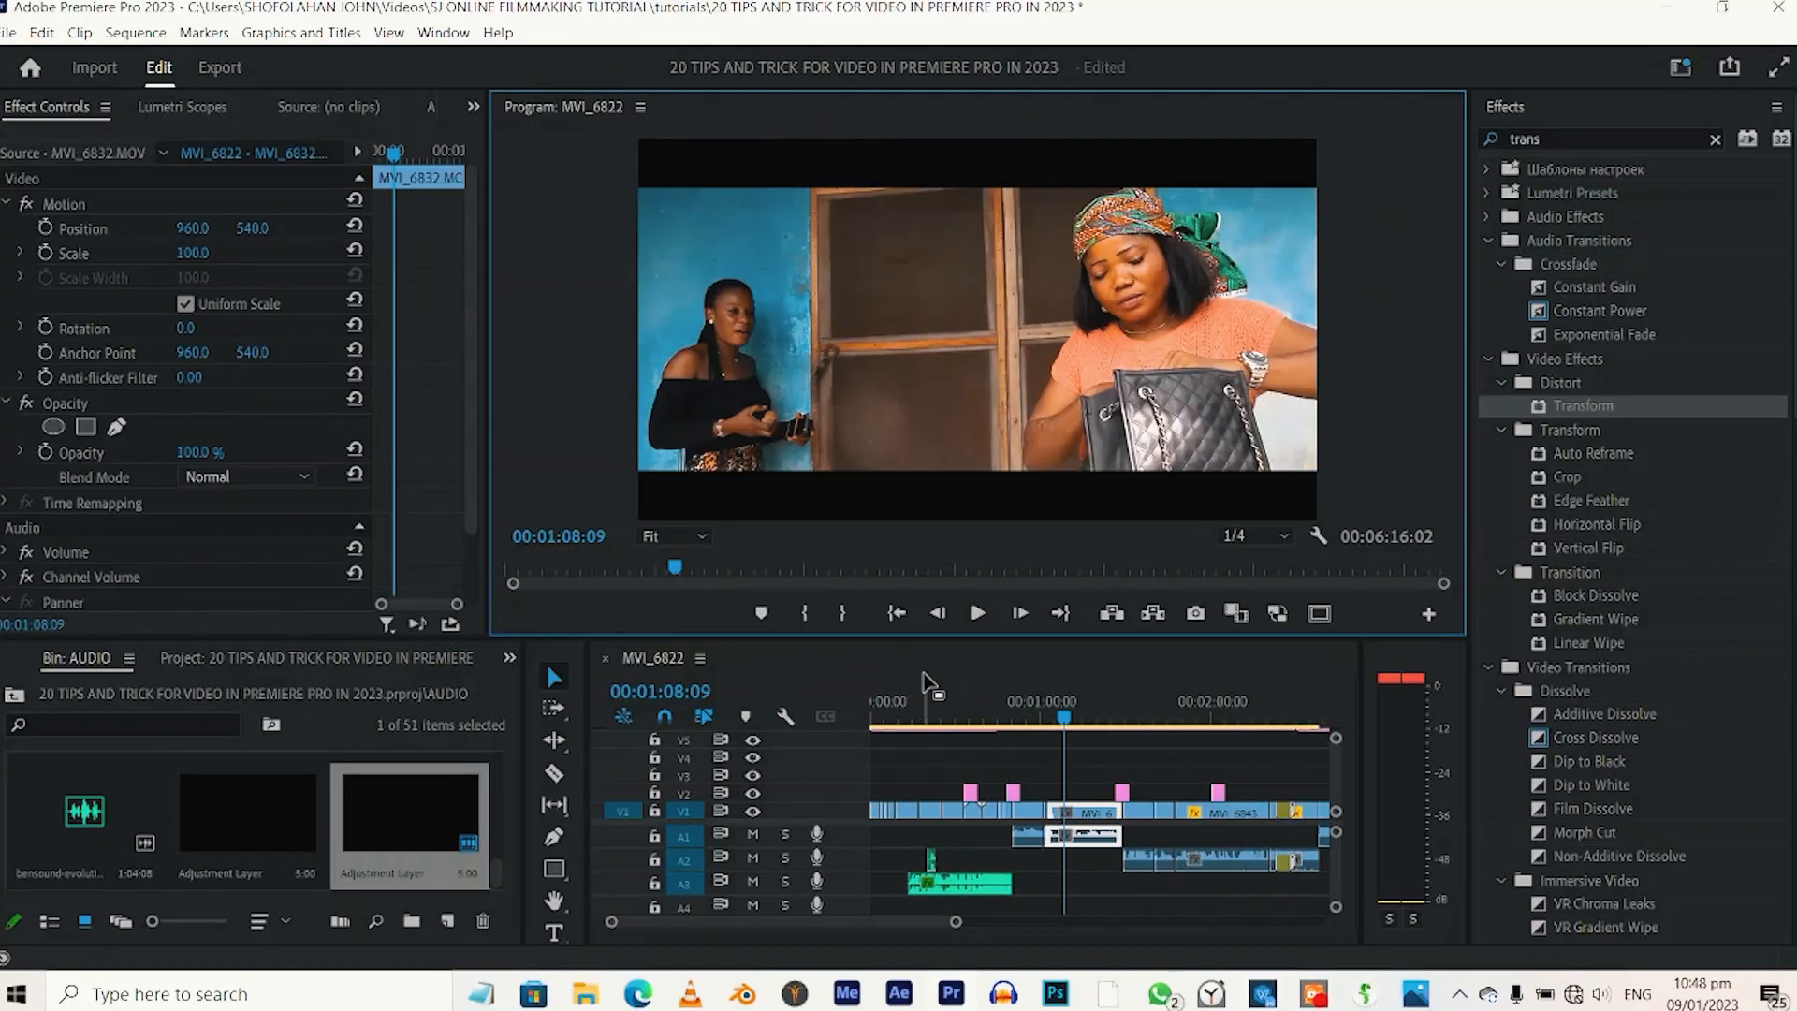
{"action": "left_click", "coordinate": [967, 702]}
{"action": "key", "text": "space"}
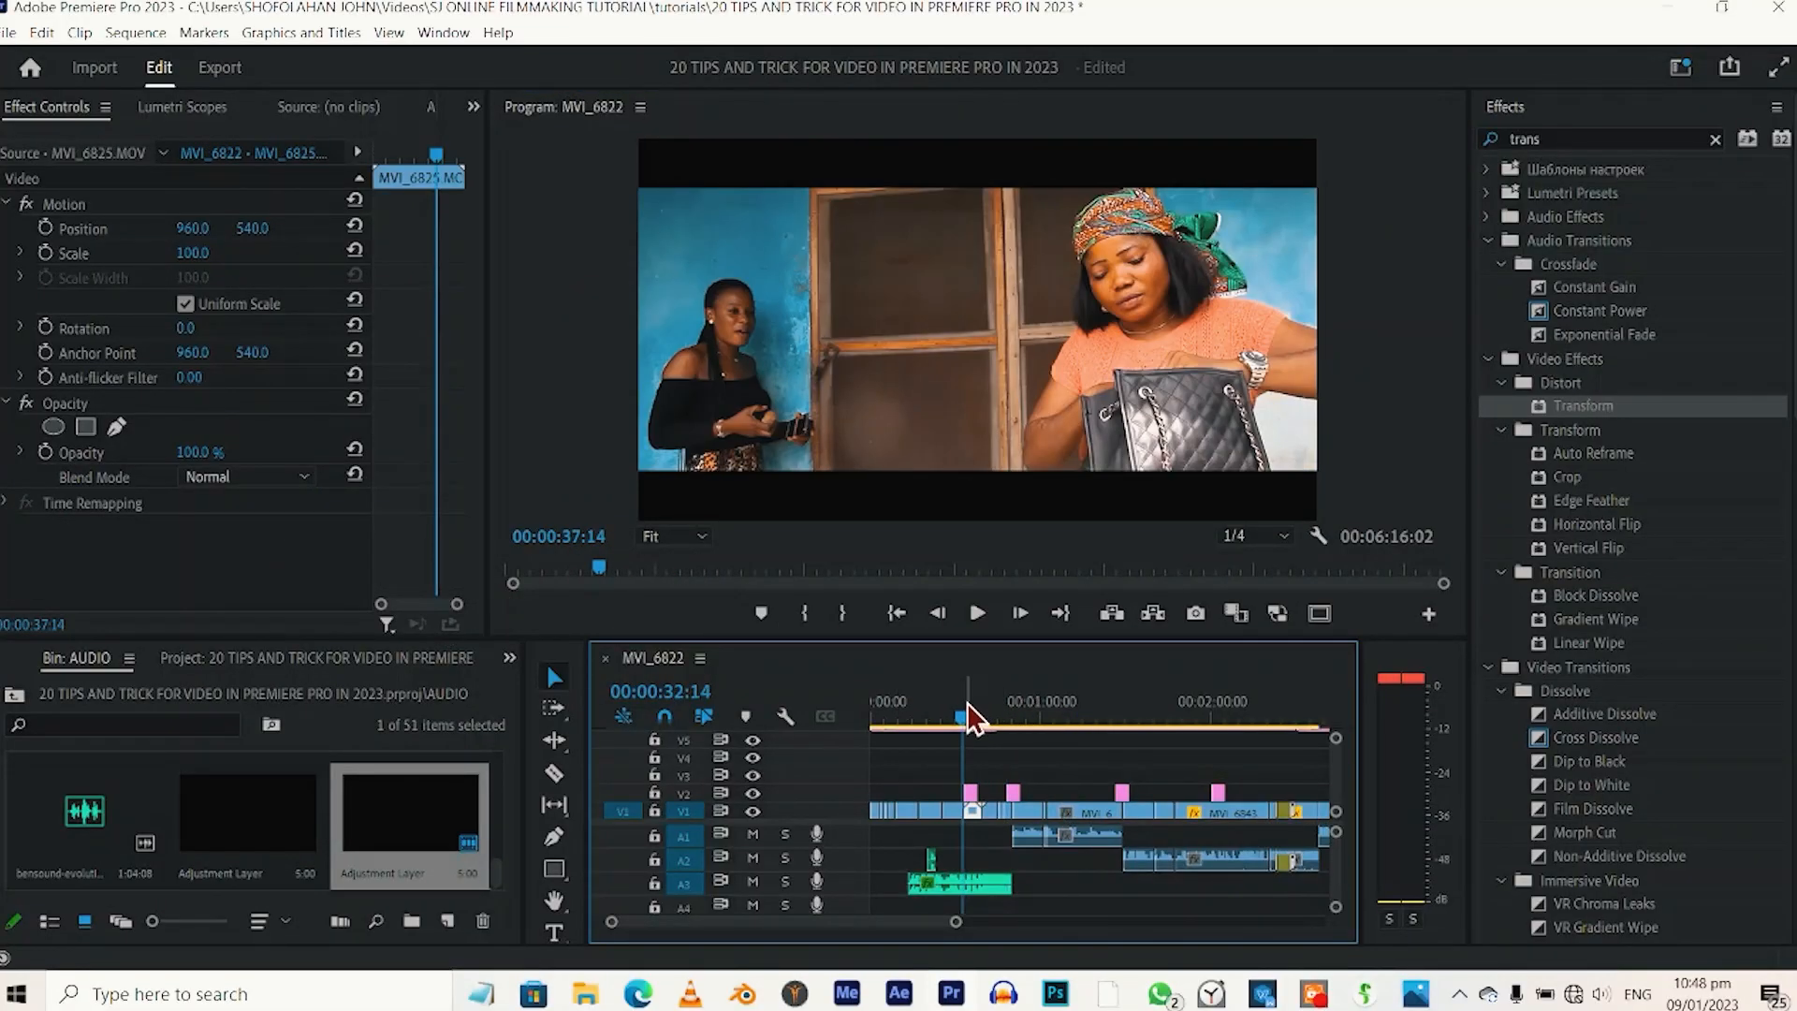
{"action": "left_click", "coordinate": [969, 698]}
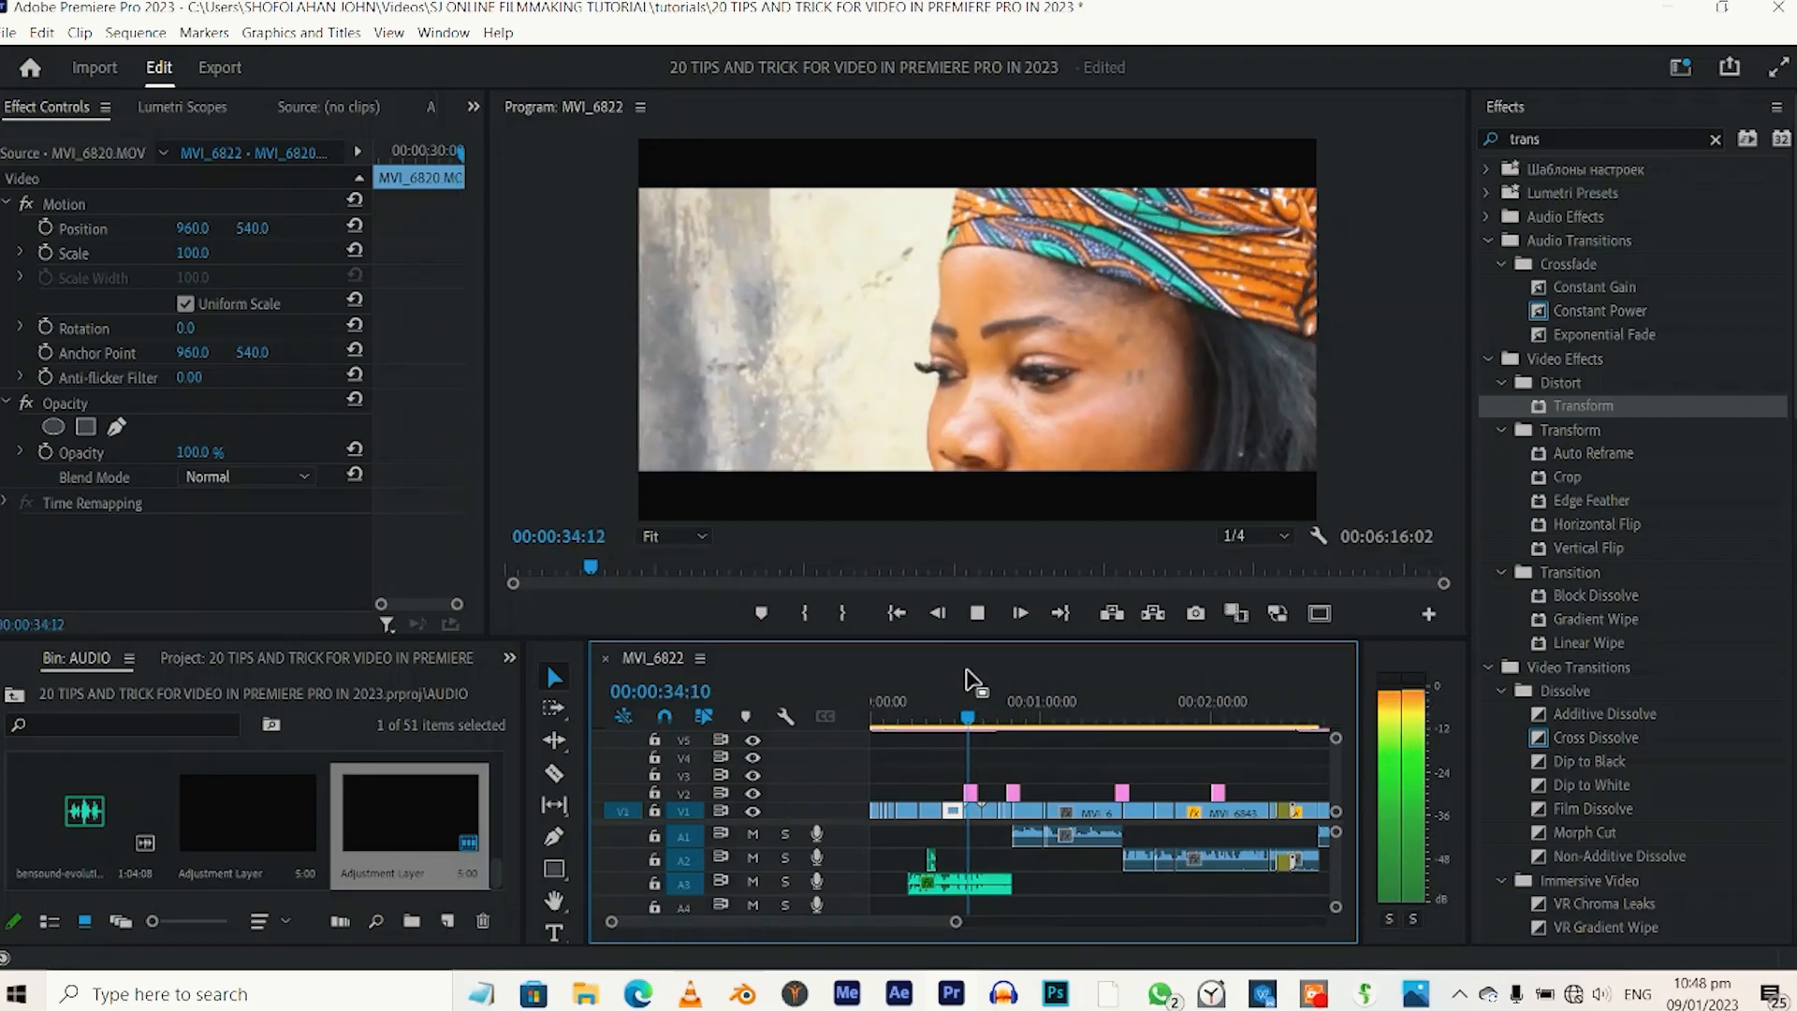
{"action": "left_click", "coordinate": [1011, 702]}
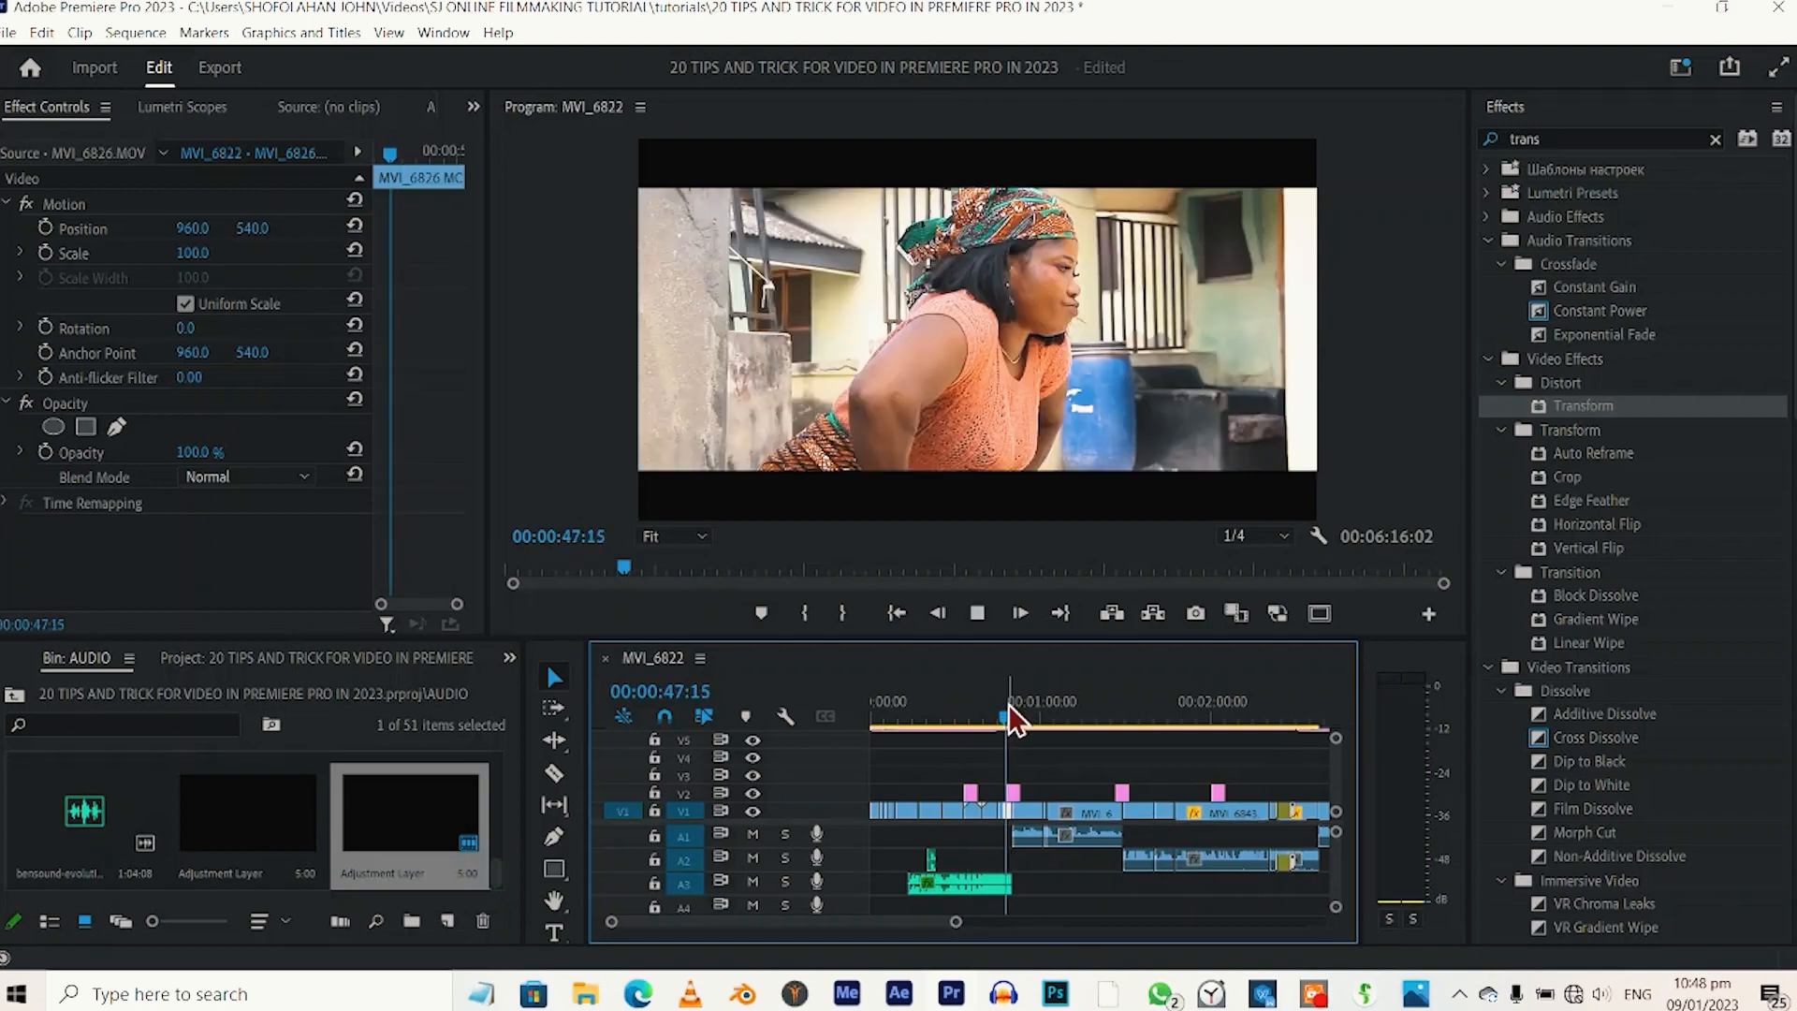
{"action": "key", "text": "space"}
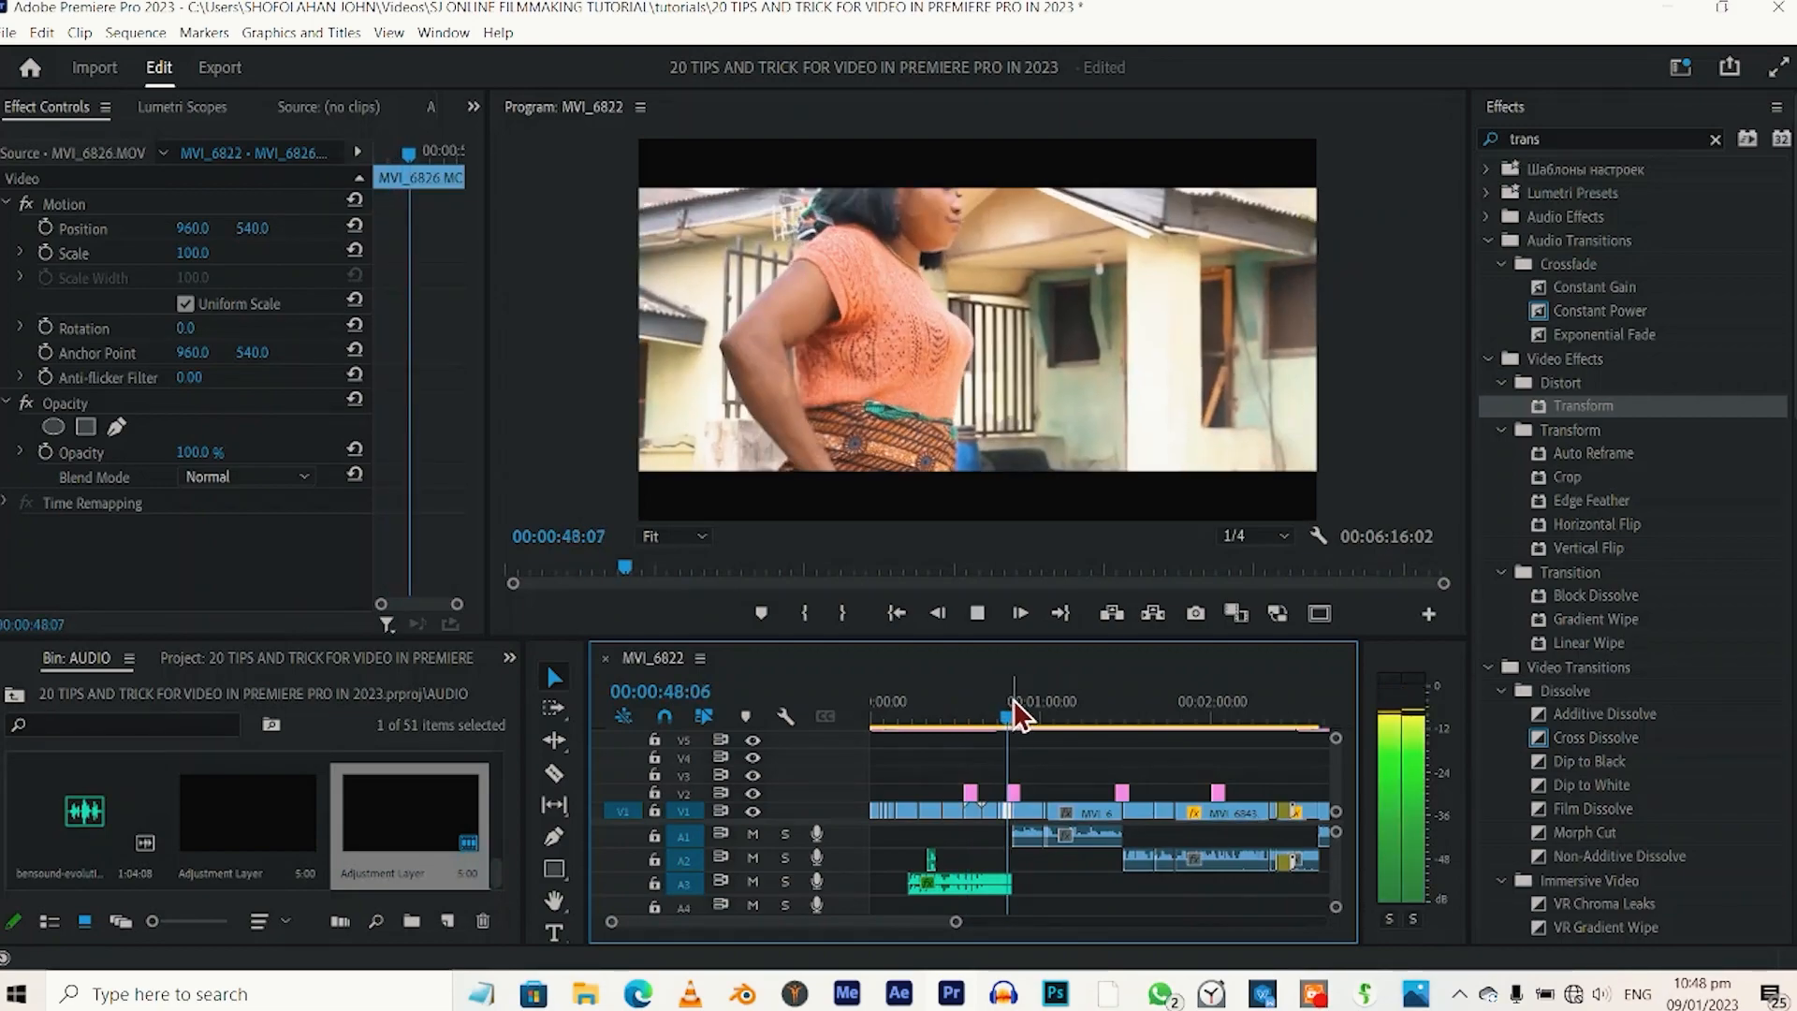
{"action": "left_click", "coordinate": [1113, 706]}
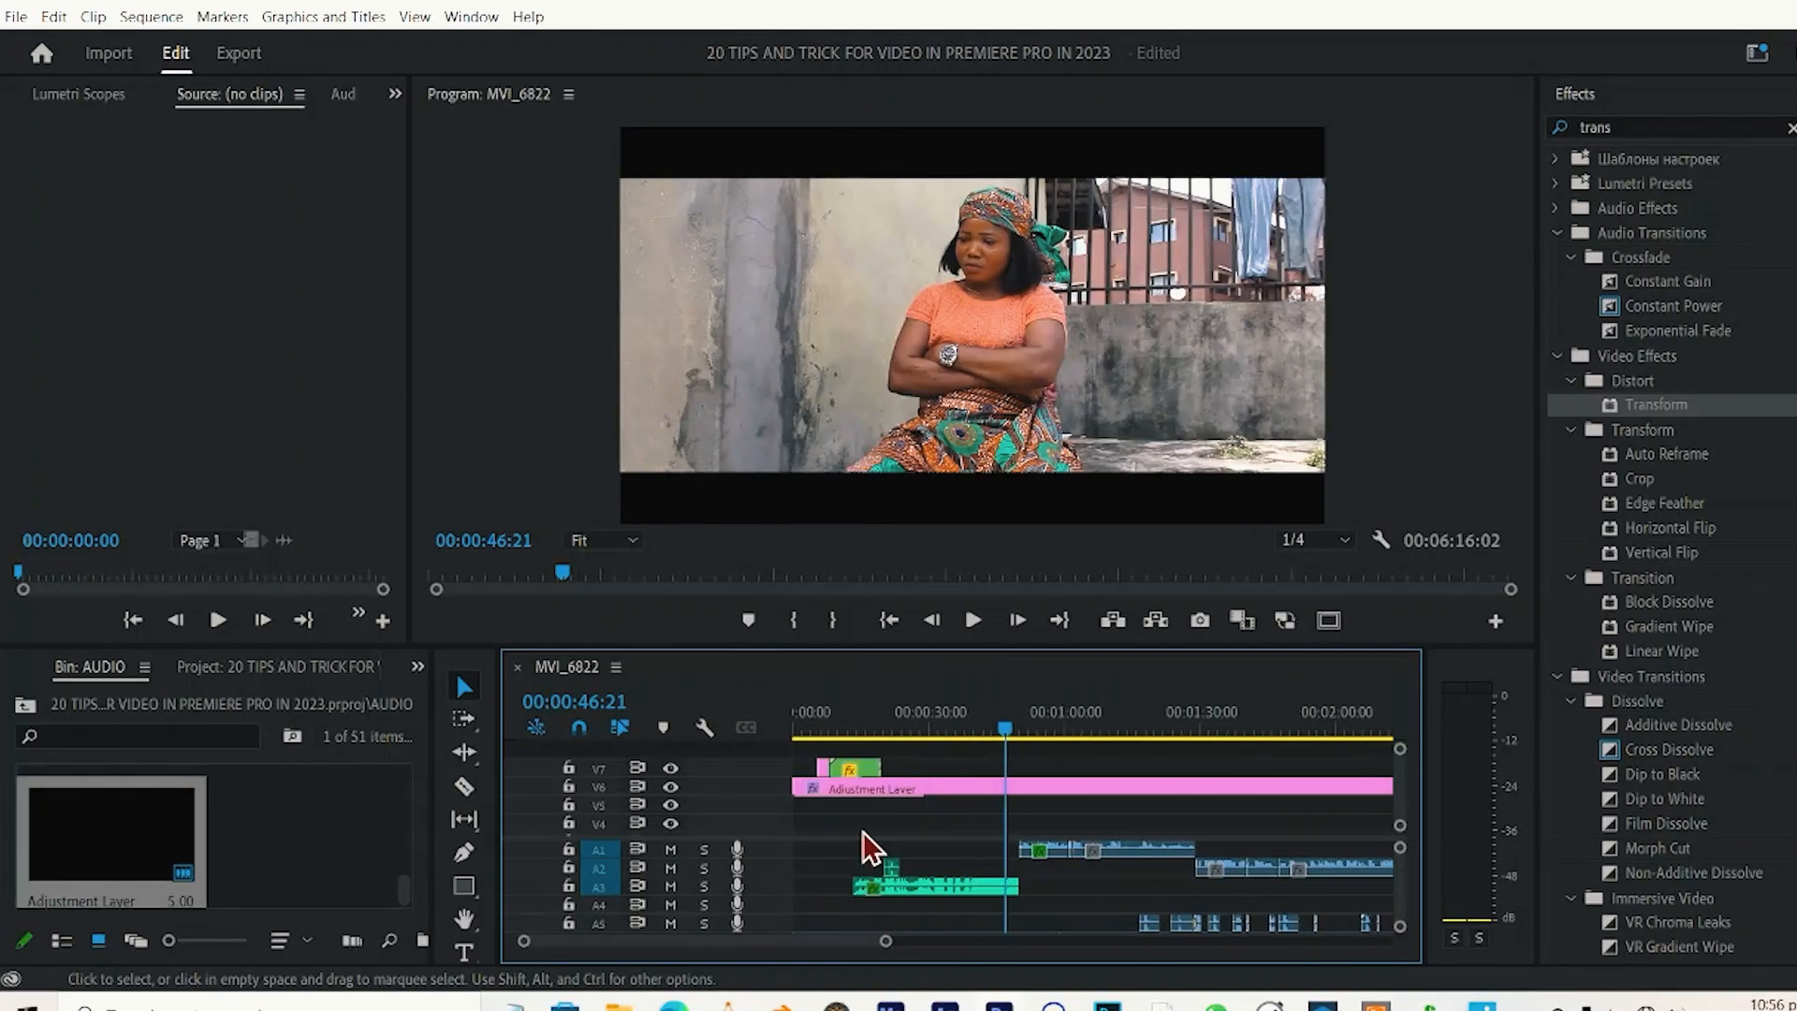
Marquee-select the video, adjustment layer and audio clips from about 00:00:15 up to and including the MVI_6843 clip.
{"action": "scroll", "coordinate": [863, 829], "scroll_direction": "right", "scroll_amount": 1}
{"action": "scroll", "coordinate": [863, 829], "scroll_direction": "down", "scroll_amount": 2}
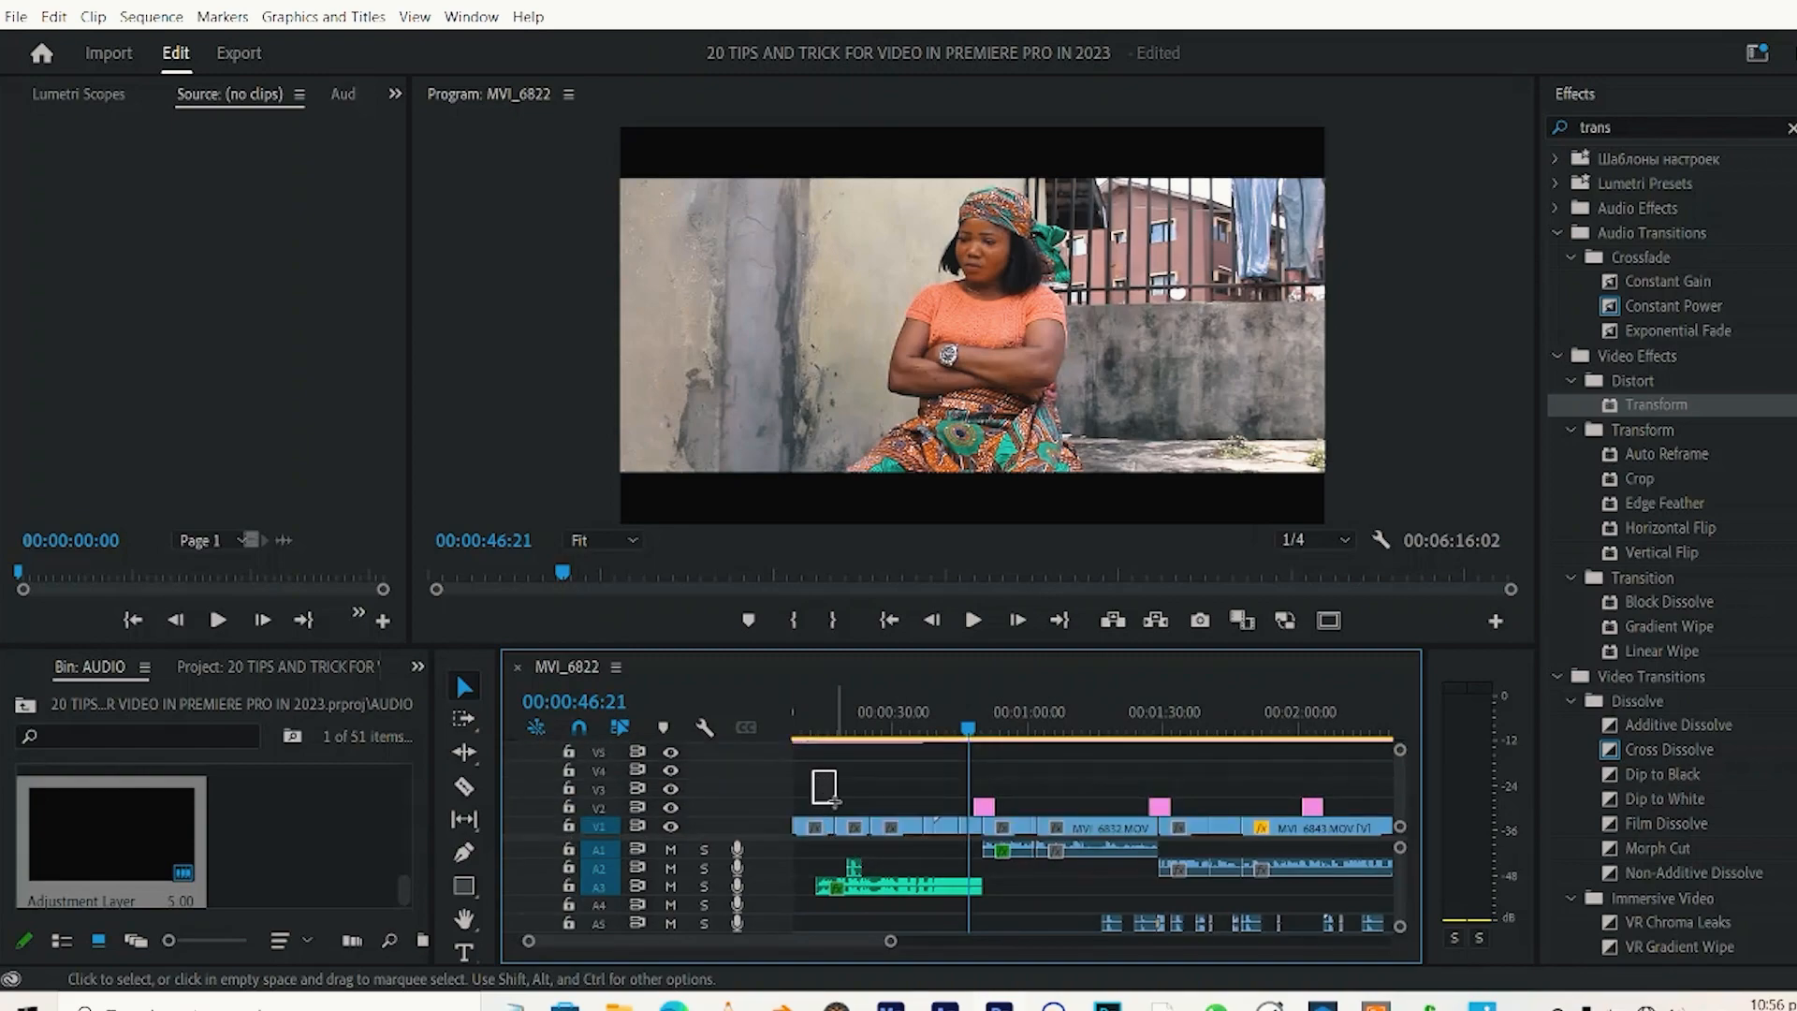
{"action": "left_click_drag", "start_coordinate": [834, 802], "coordinate": [1280, 896]}
Use the Track Select Forward tool to select all clips on every track from about 00:00:55 to the end.
{"action": "left_click", "coordinate": [462, 718]}
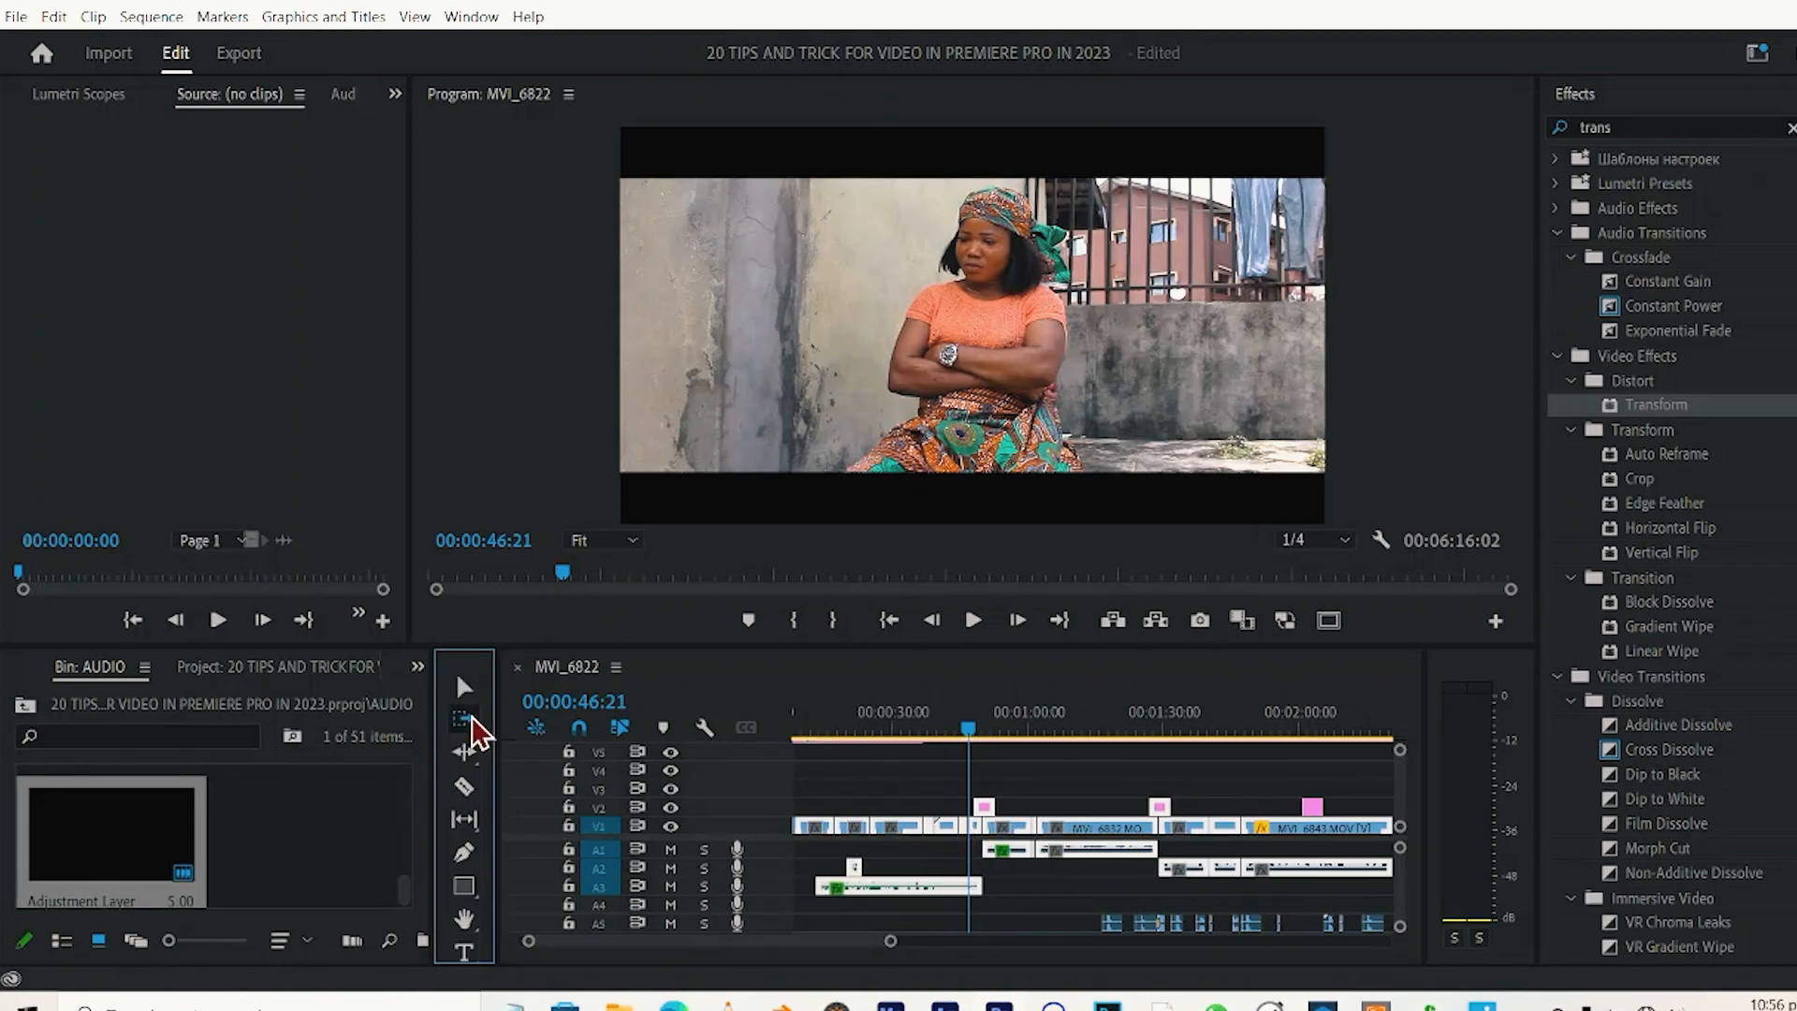
{"action": "left_click", "coordinate": [1259, 800]}
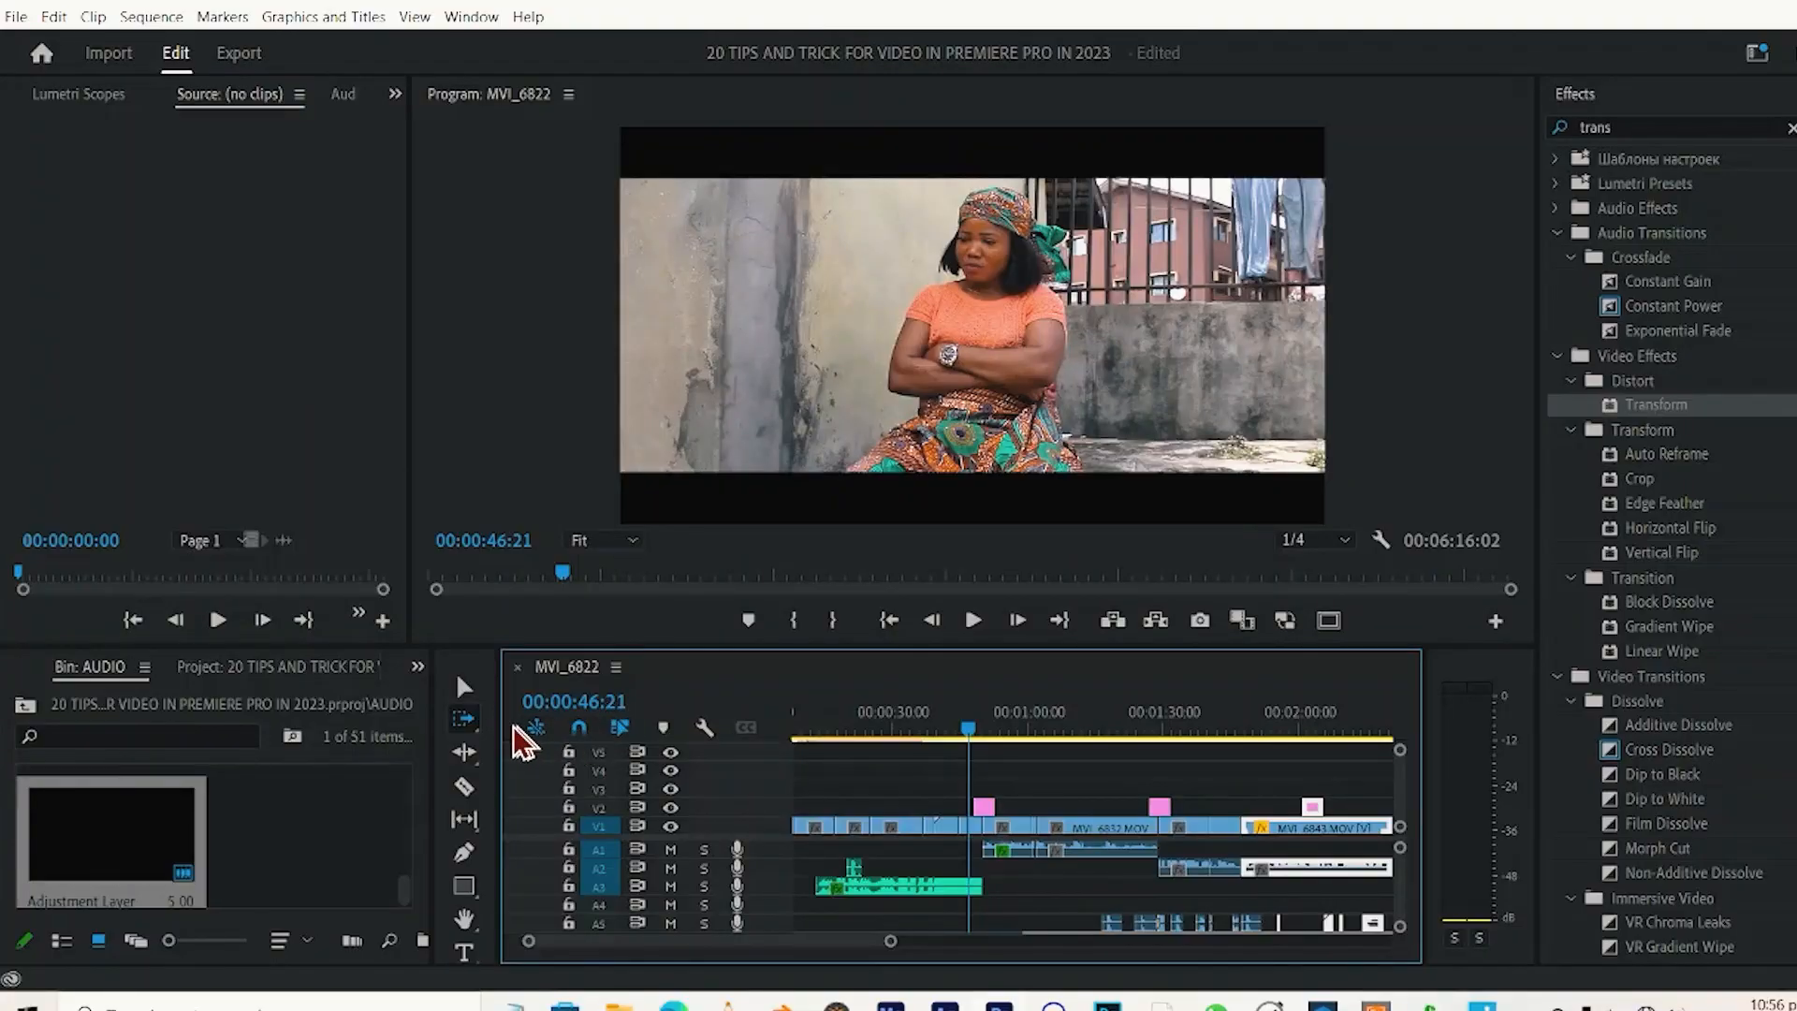
{"action": "left_click", "coordinate": [466, 724]}
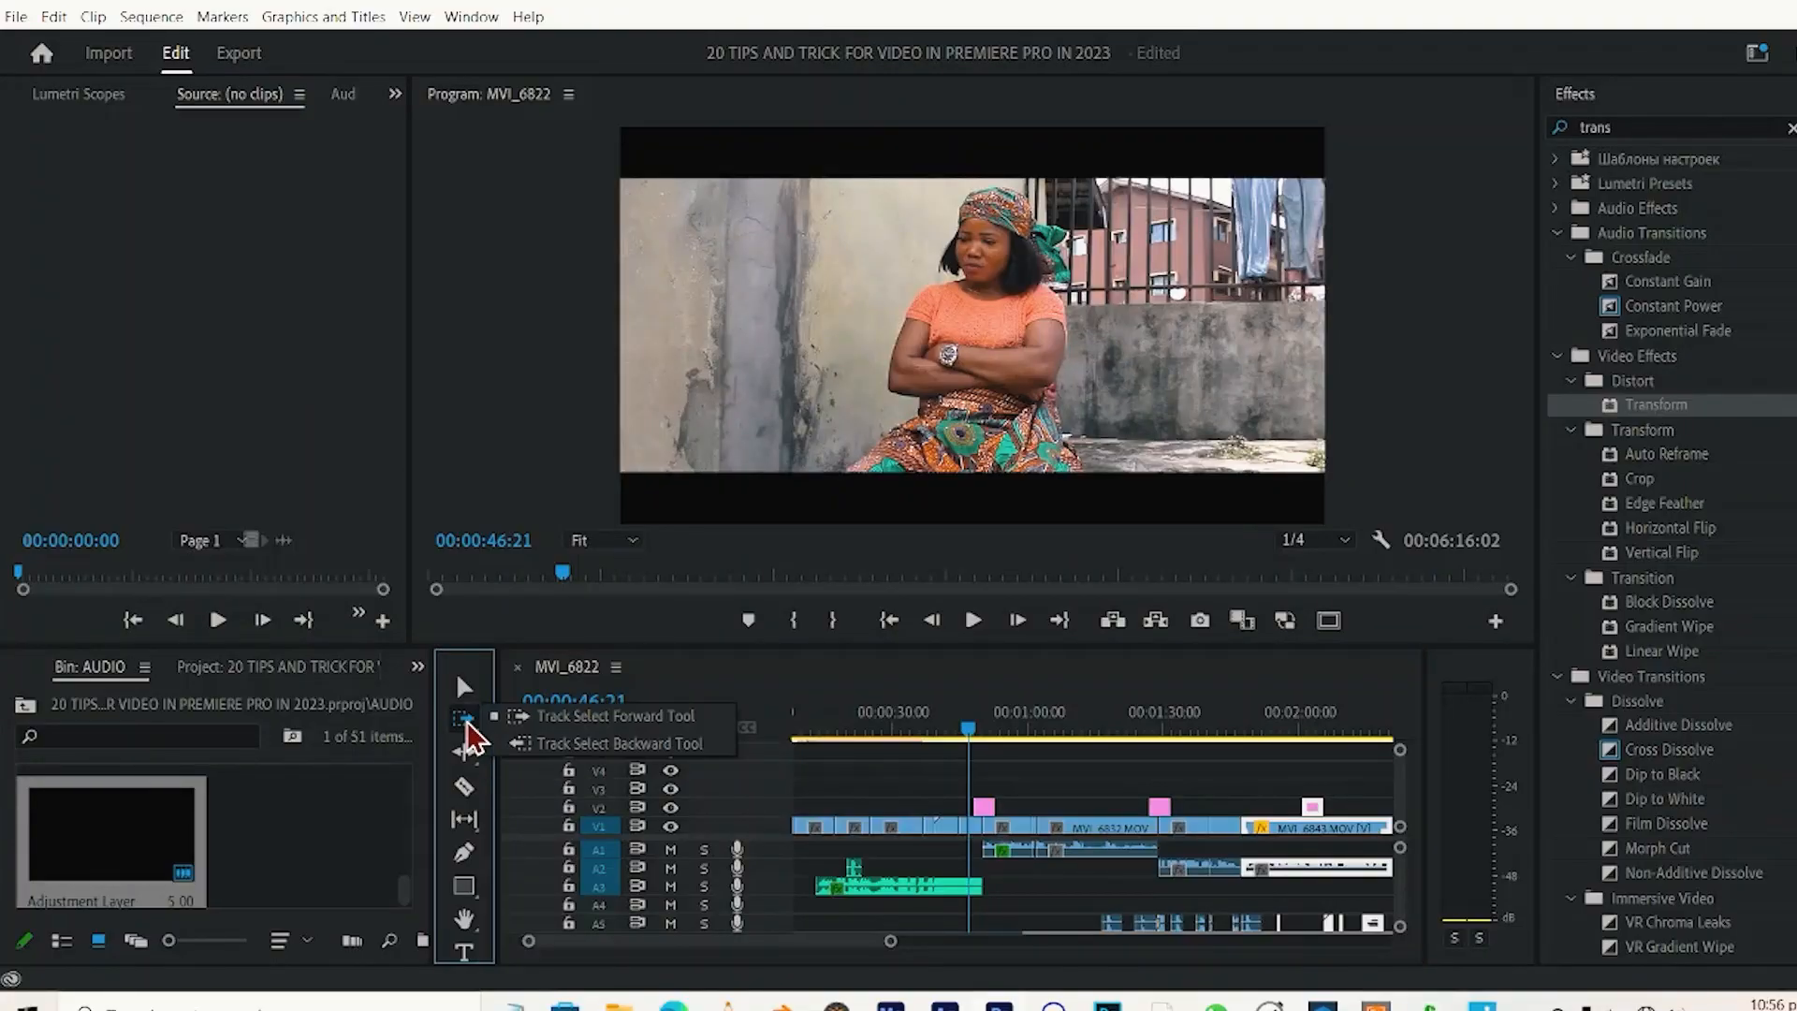
{"action": "left_click", "coordinate": [538, 717]}
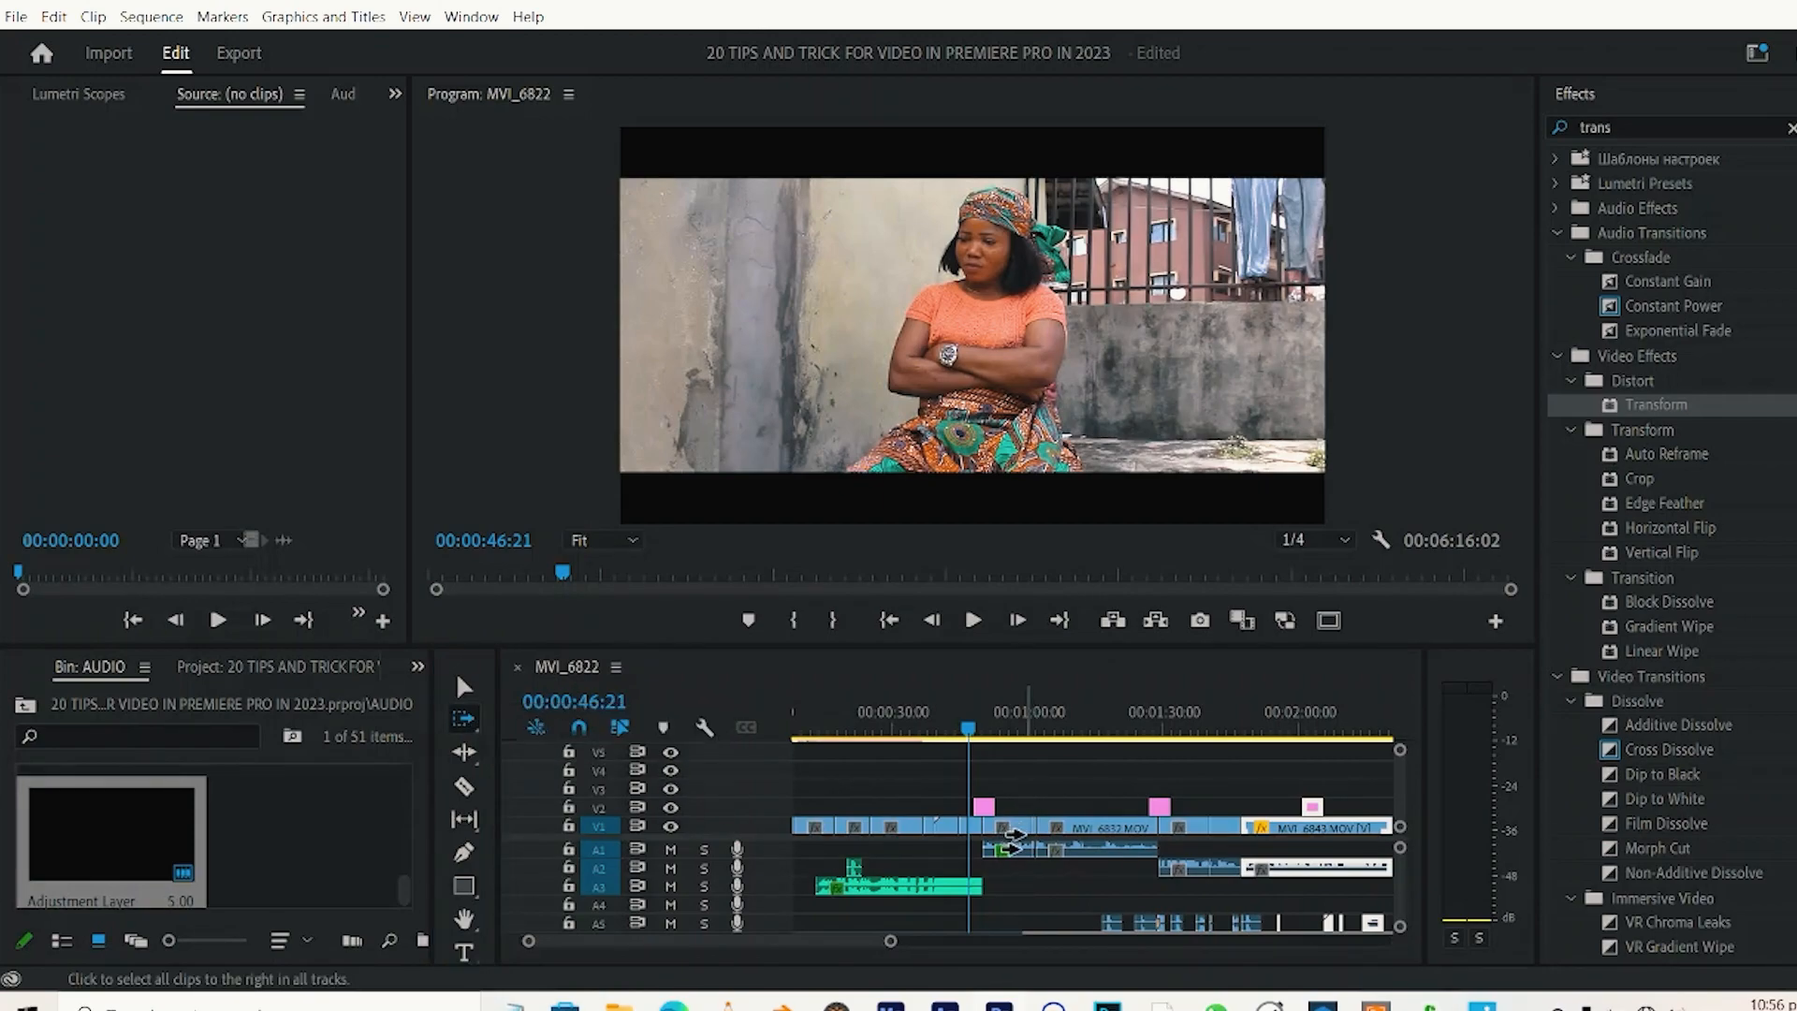
{"action": "left_click", "coordinate": [1015, 836]}
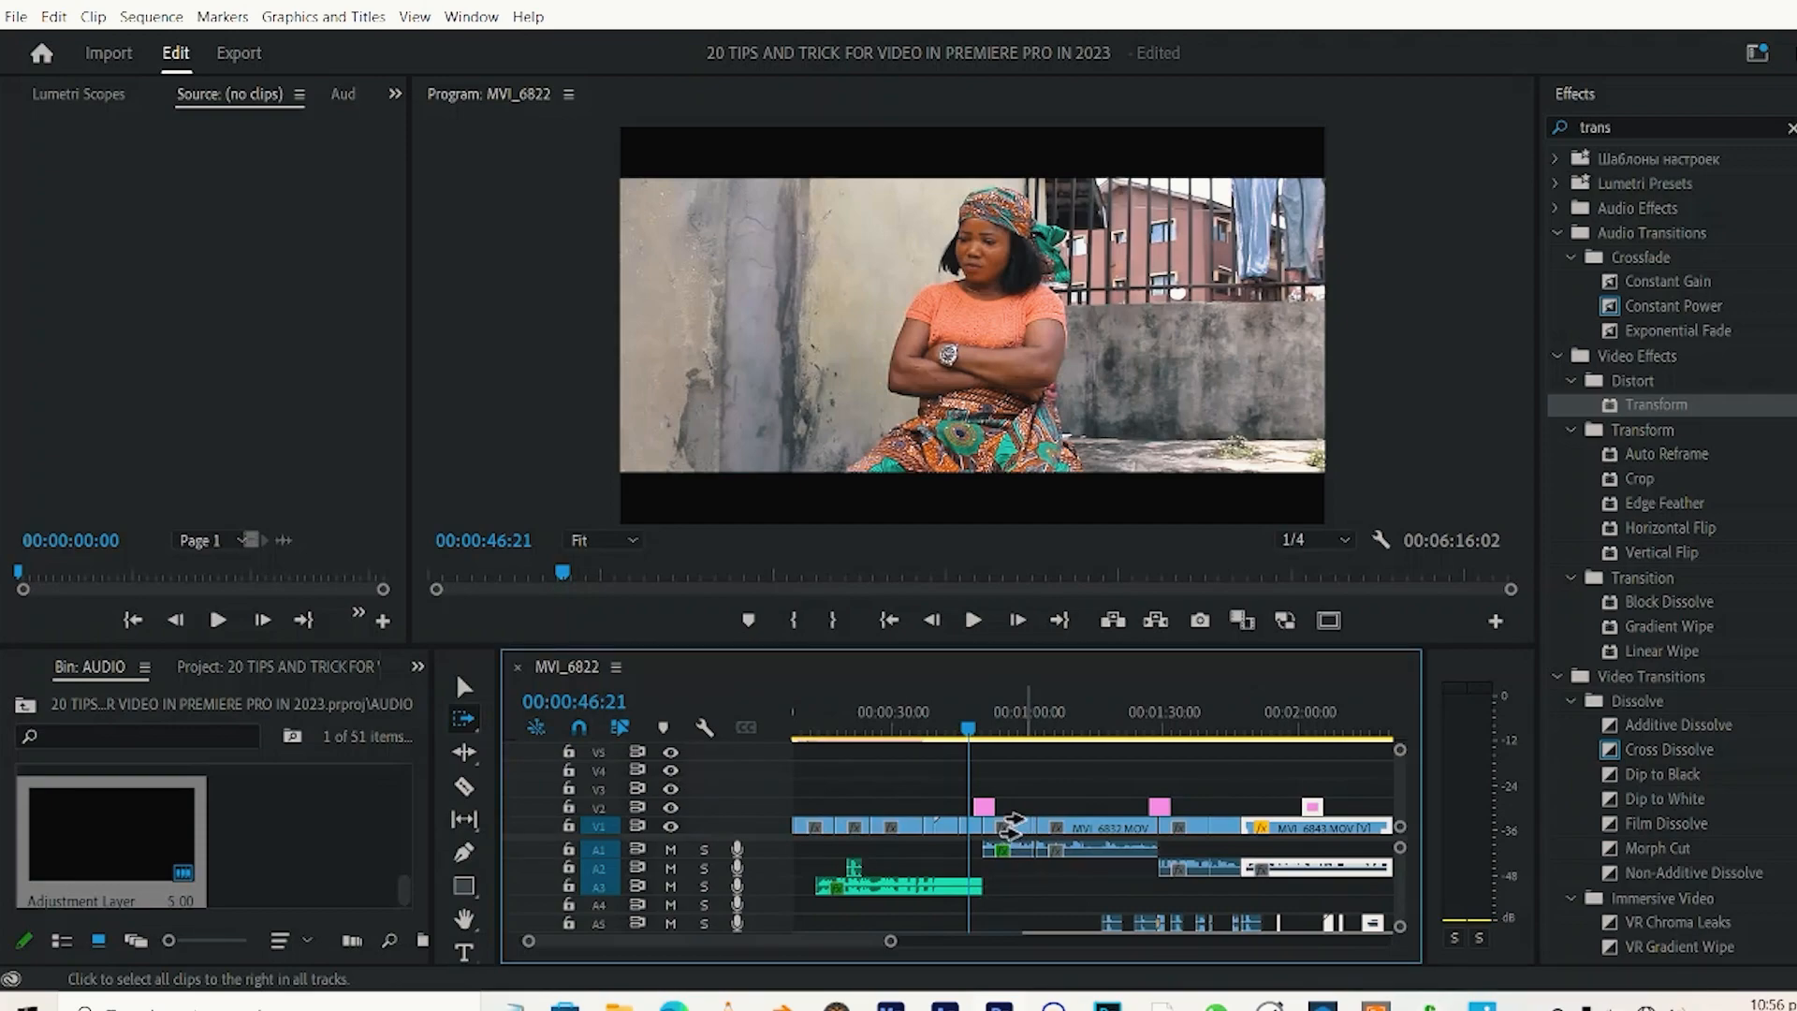
{"action": "left_click", "coordinate": [1011, 827]}
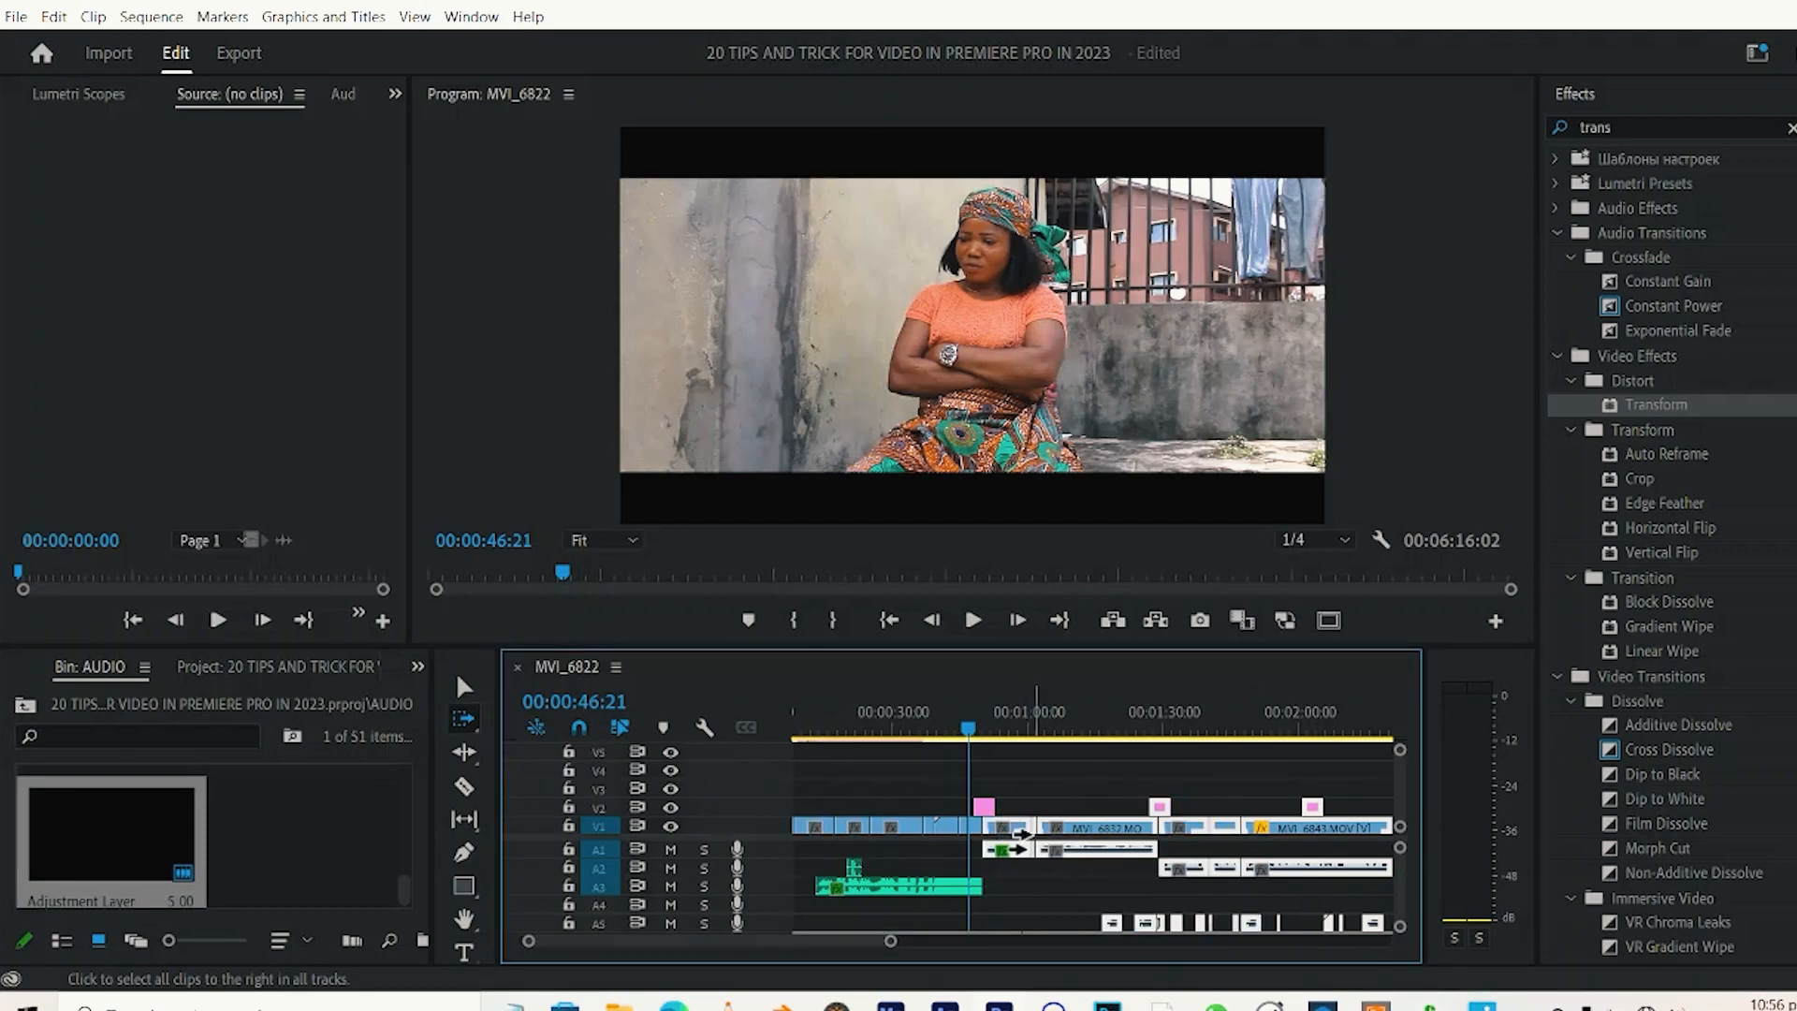
Use the Track Select Backward tool to select all clips on every track before about 00:00:40.
{"action": "left_click", "coordinate": [464, 718]}
{"action": "left_click", "coordinate": [543, 750]}
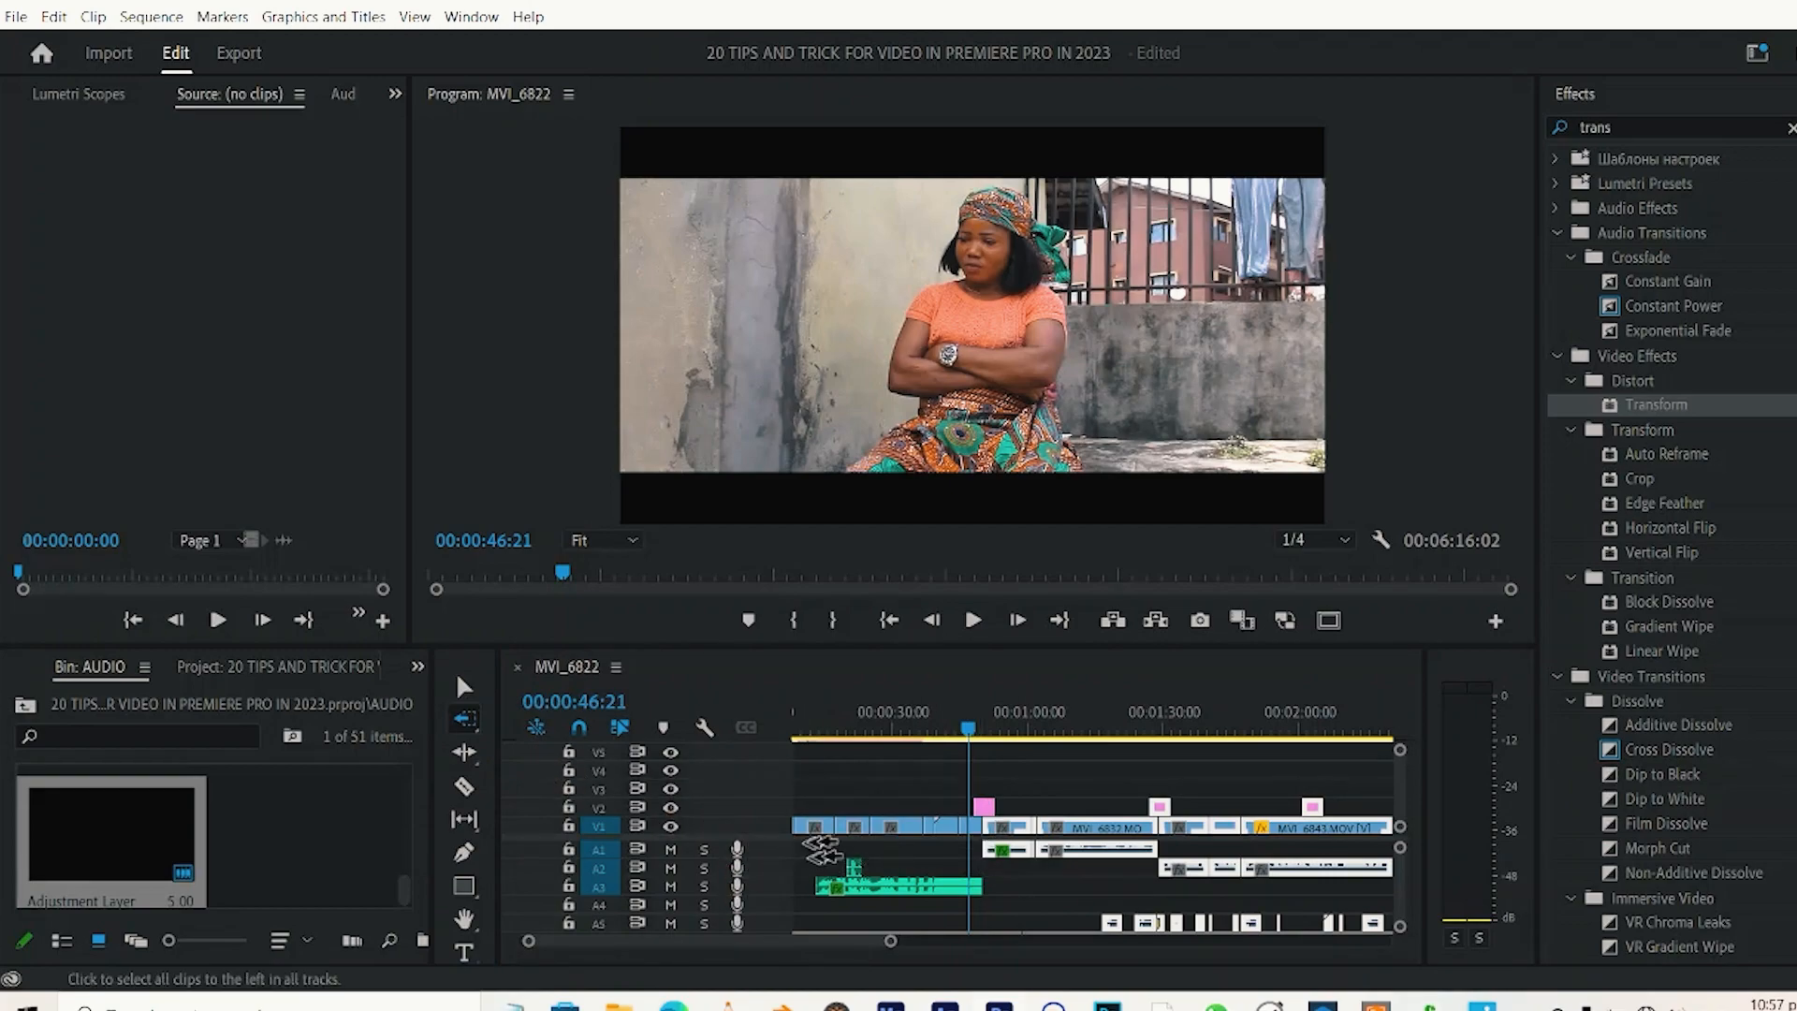
{"action": "left_click", "coordinate": [945, 827]}
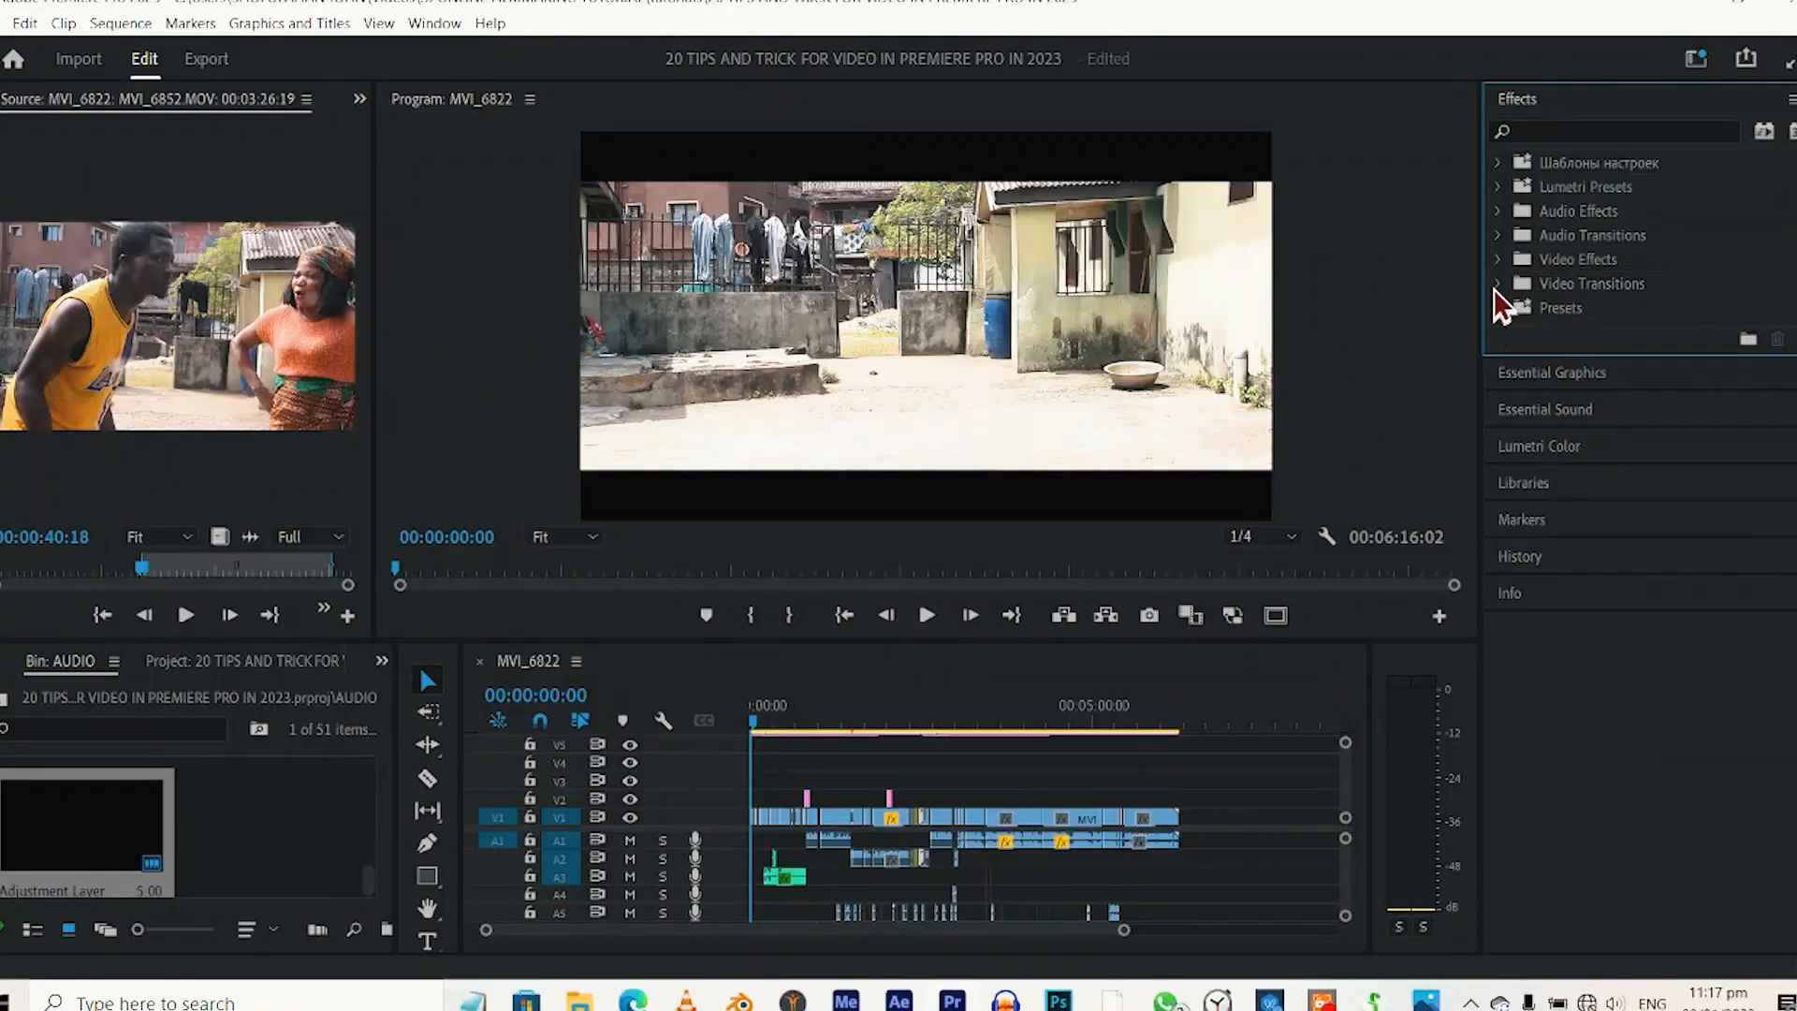
Apply the Cross Zoom video transition to the first clip on V1.
{"action": "left_click", "coordinate": [1498, 284]}
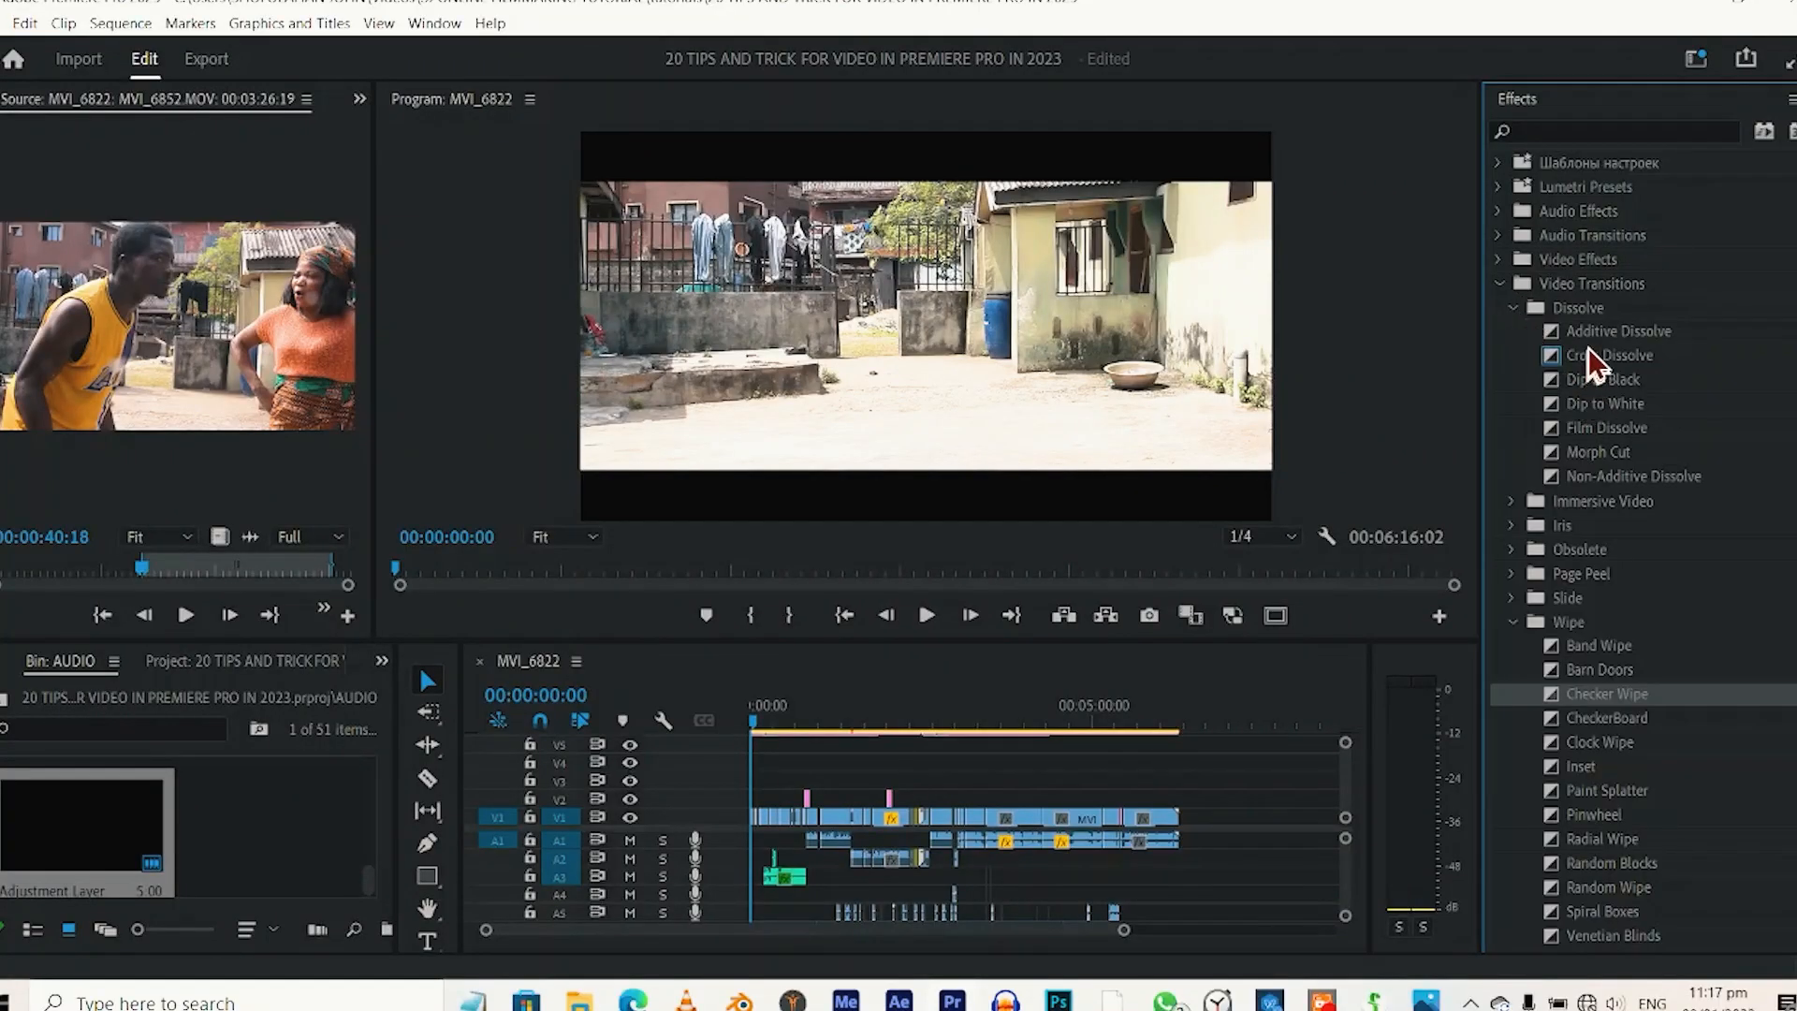
{"action": "scroll", "coordinate": [1569, 905], "scroll_direction": "down", "scroll_amount": 2}
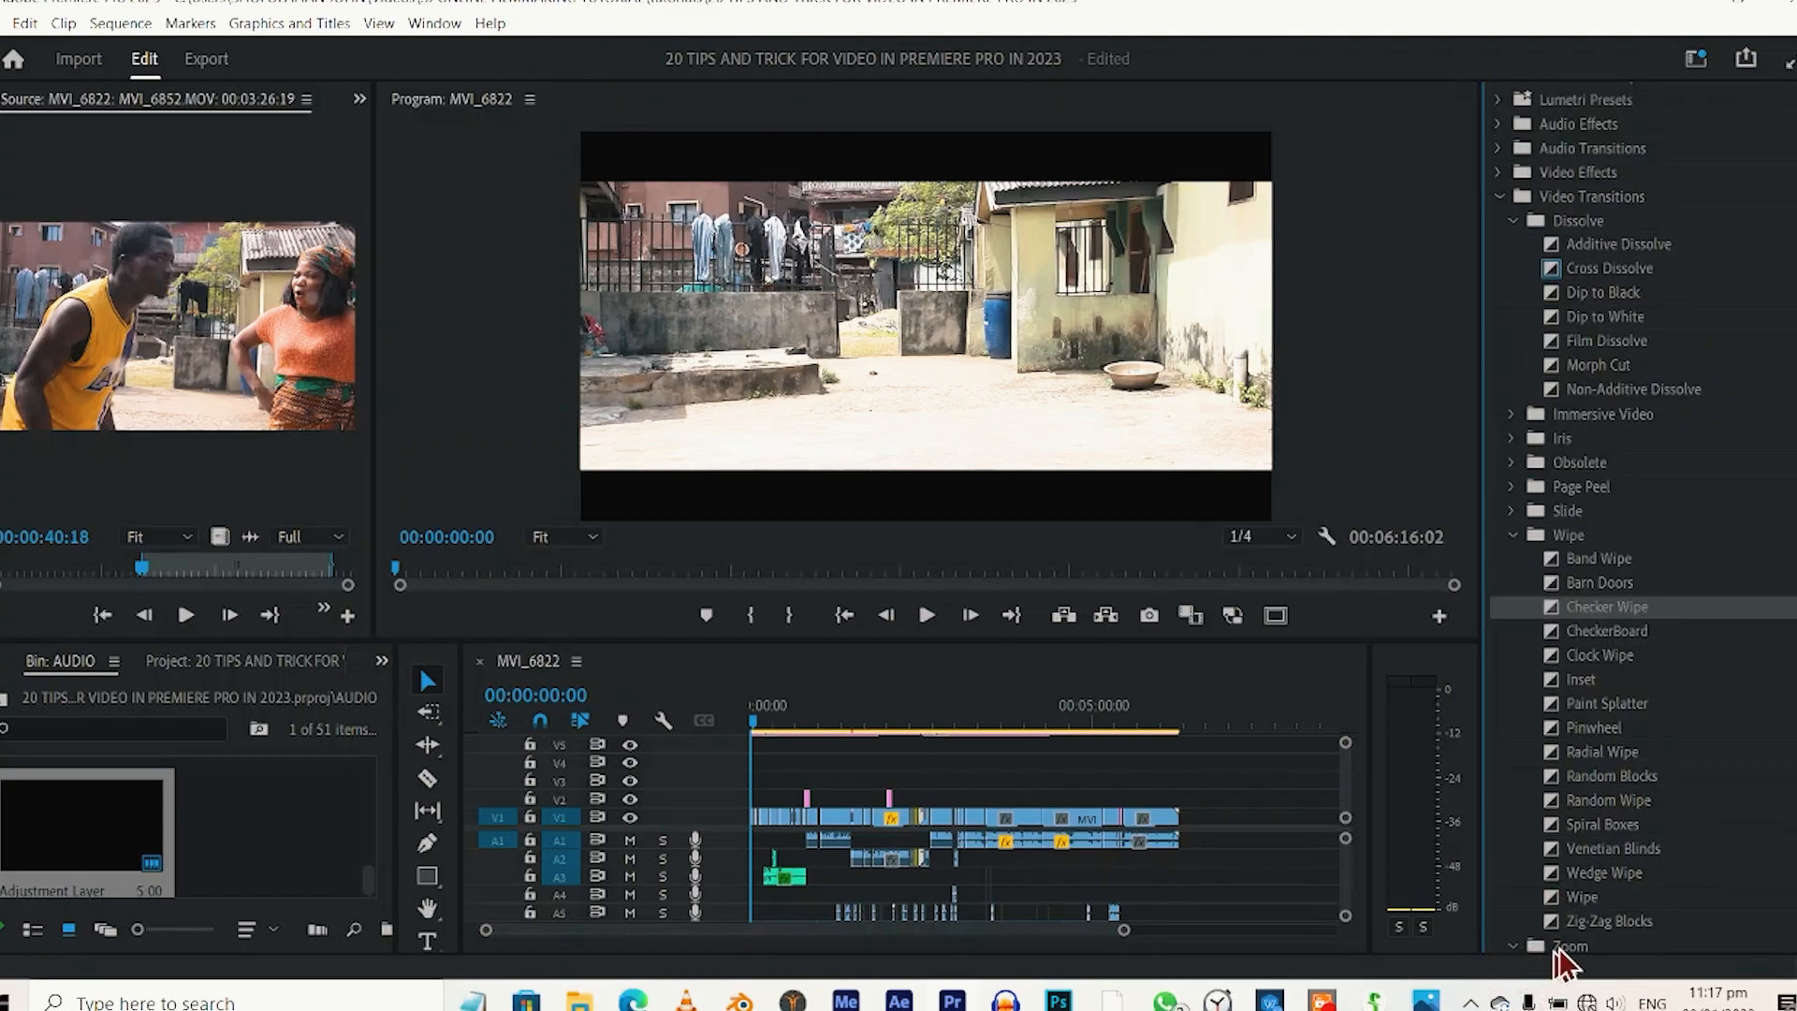
{"action": "left_click", "coordinate": [1510, 946]}
{"action": "left_click_drag", "start_coordinate": [1591, 884], "coordinate": [756, 821]}
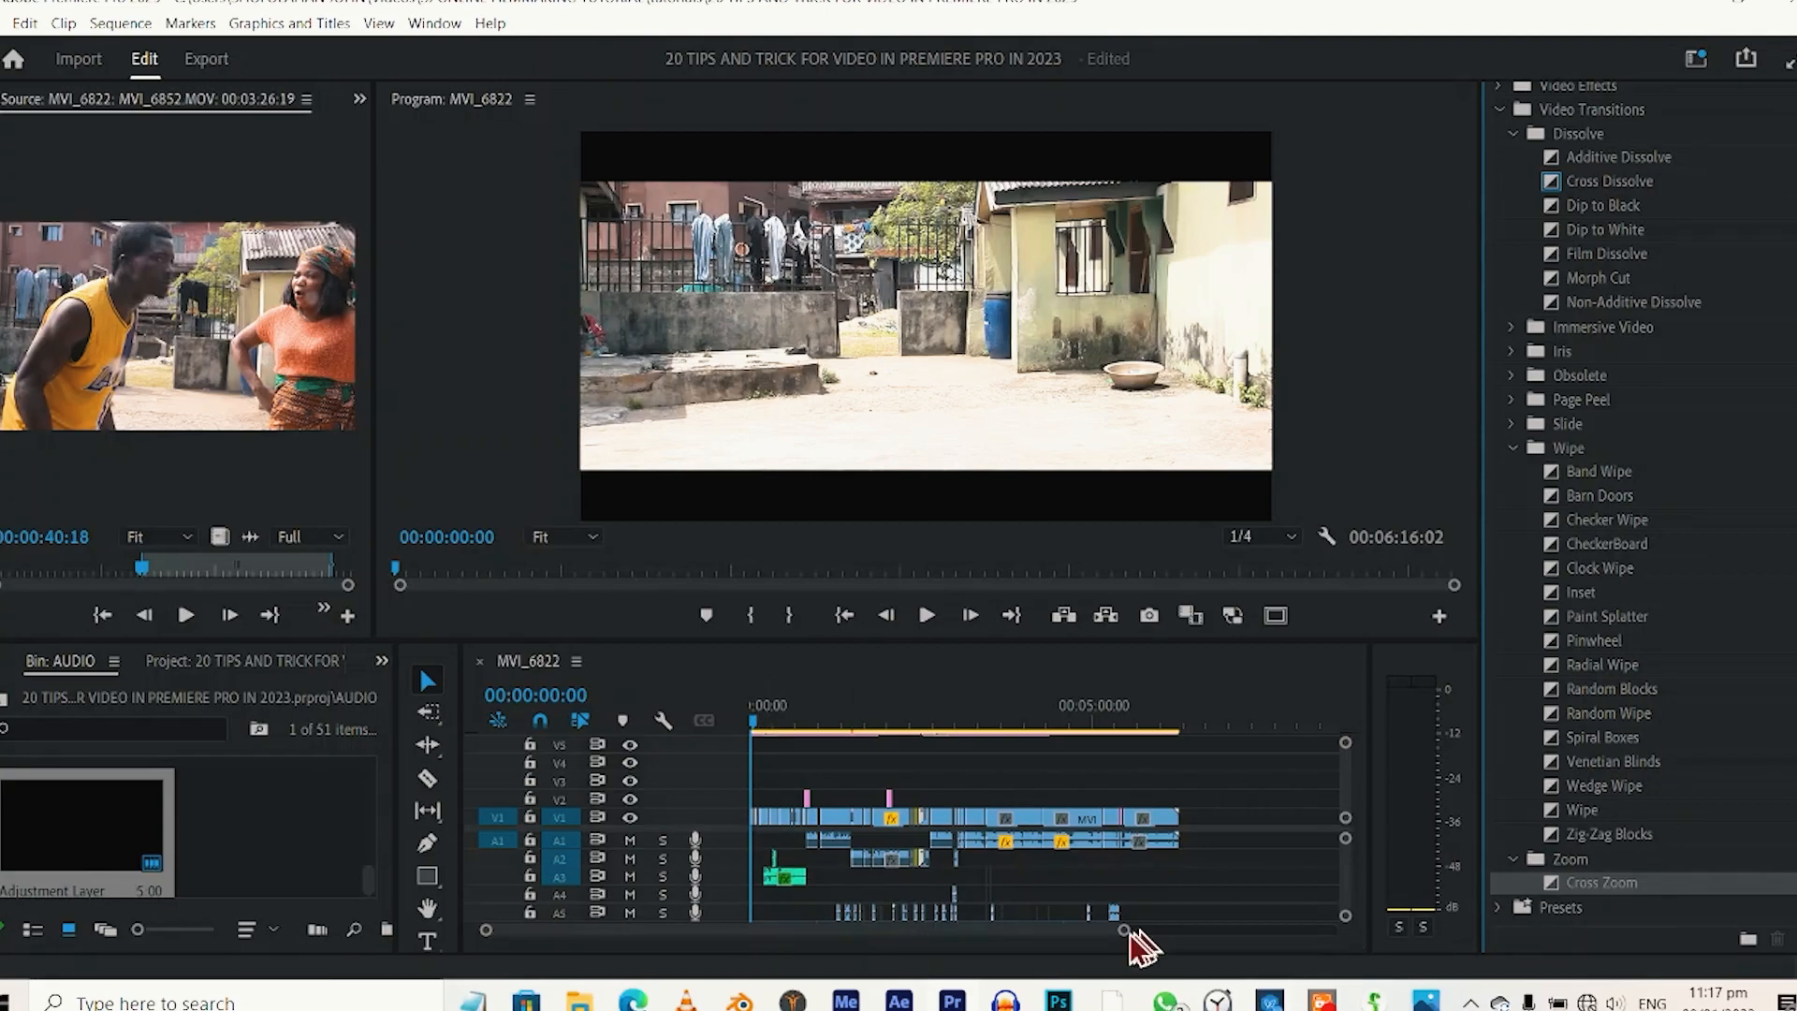
{"action": "left_click_drag", "start_coordinate": [1125, 931], "coordinate": [927, 981]}
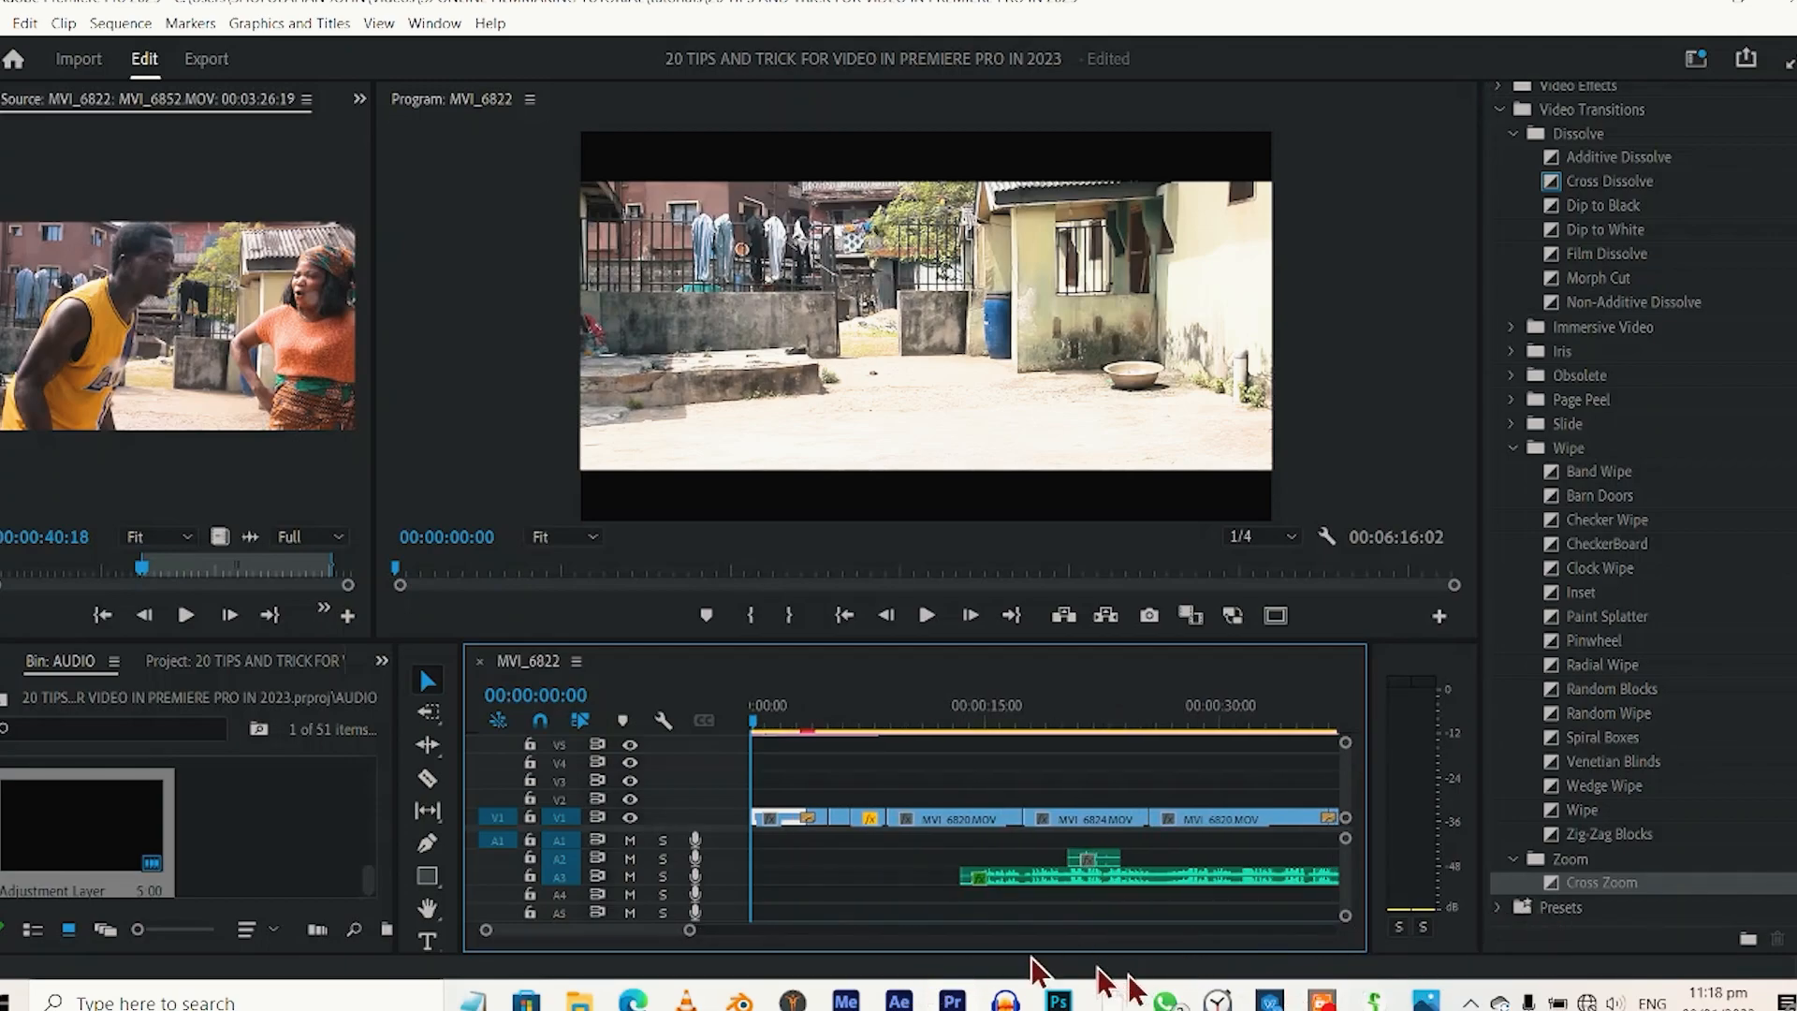
Place the Cross Zoom transition on the cut after the first V1 clip and select that transition.
{"action": "left_click_drag", "start_coordinate": [1598, 882], "coordinate": [807, 824]}
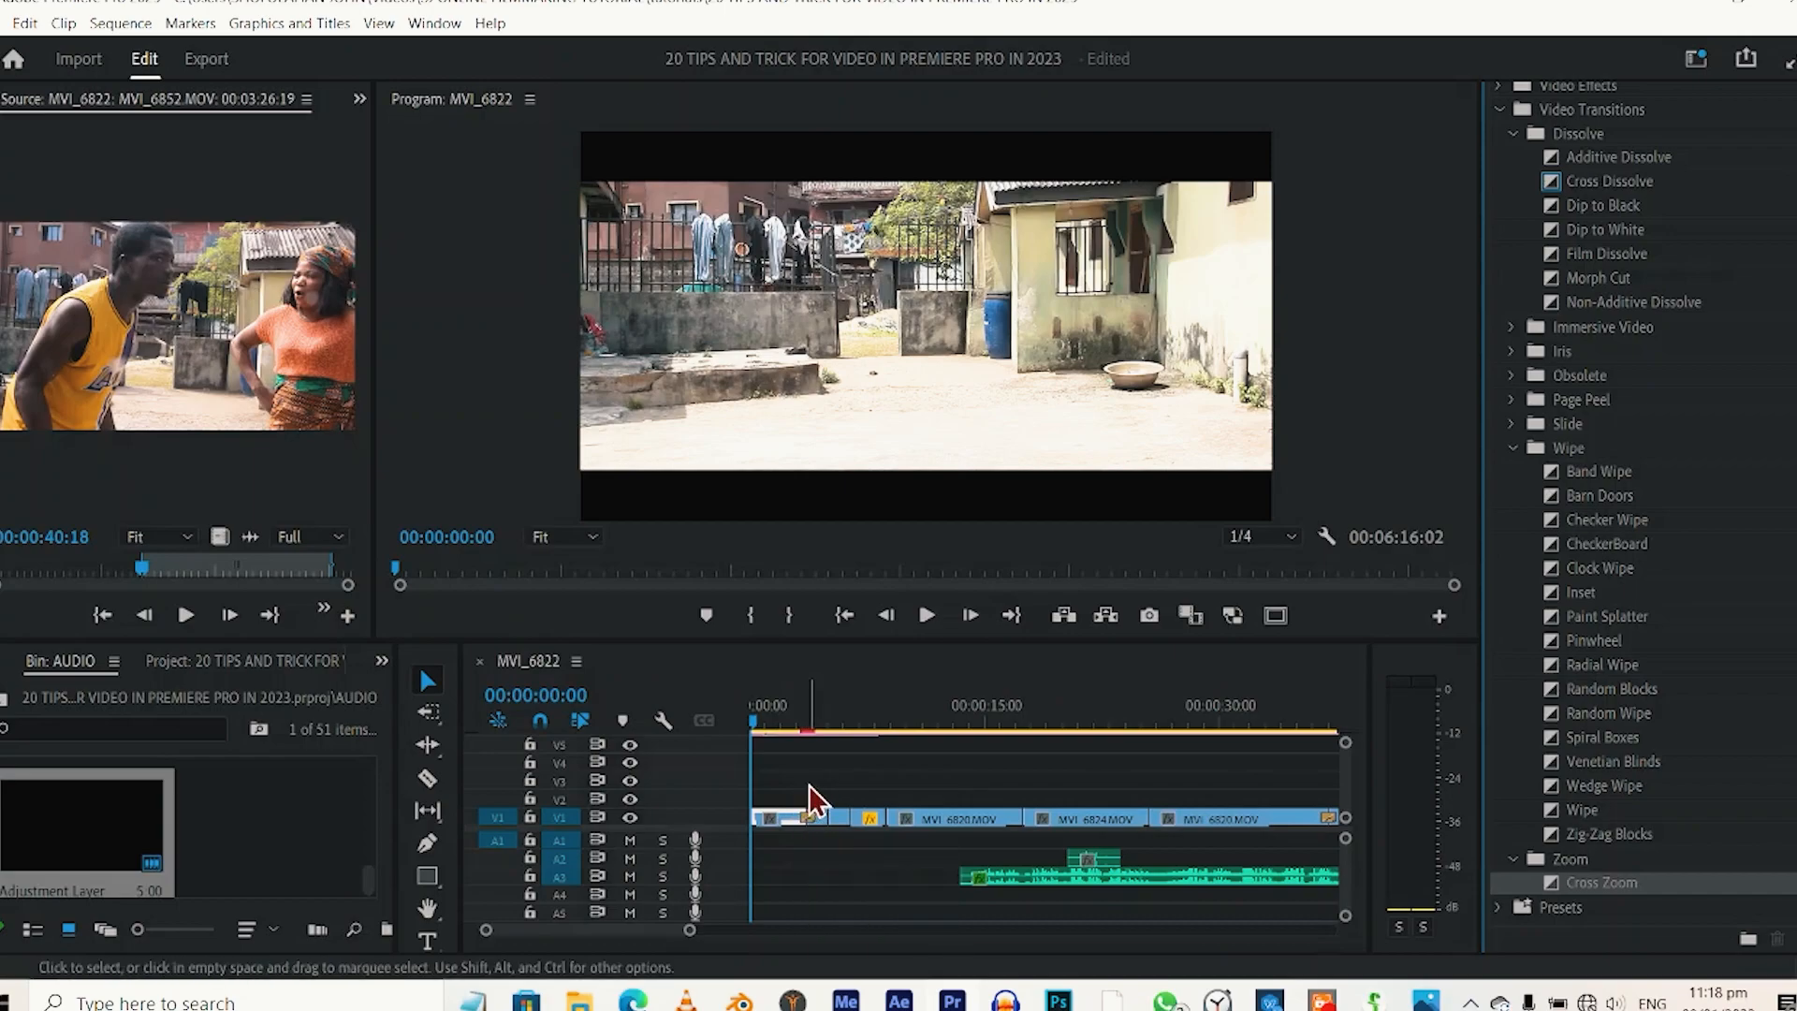
{"action": "left_click", "coordinate": [805, 822]}
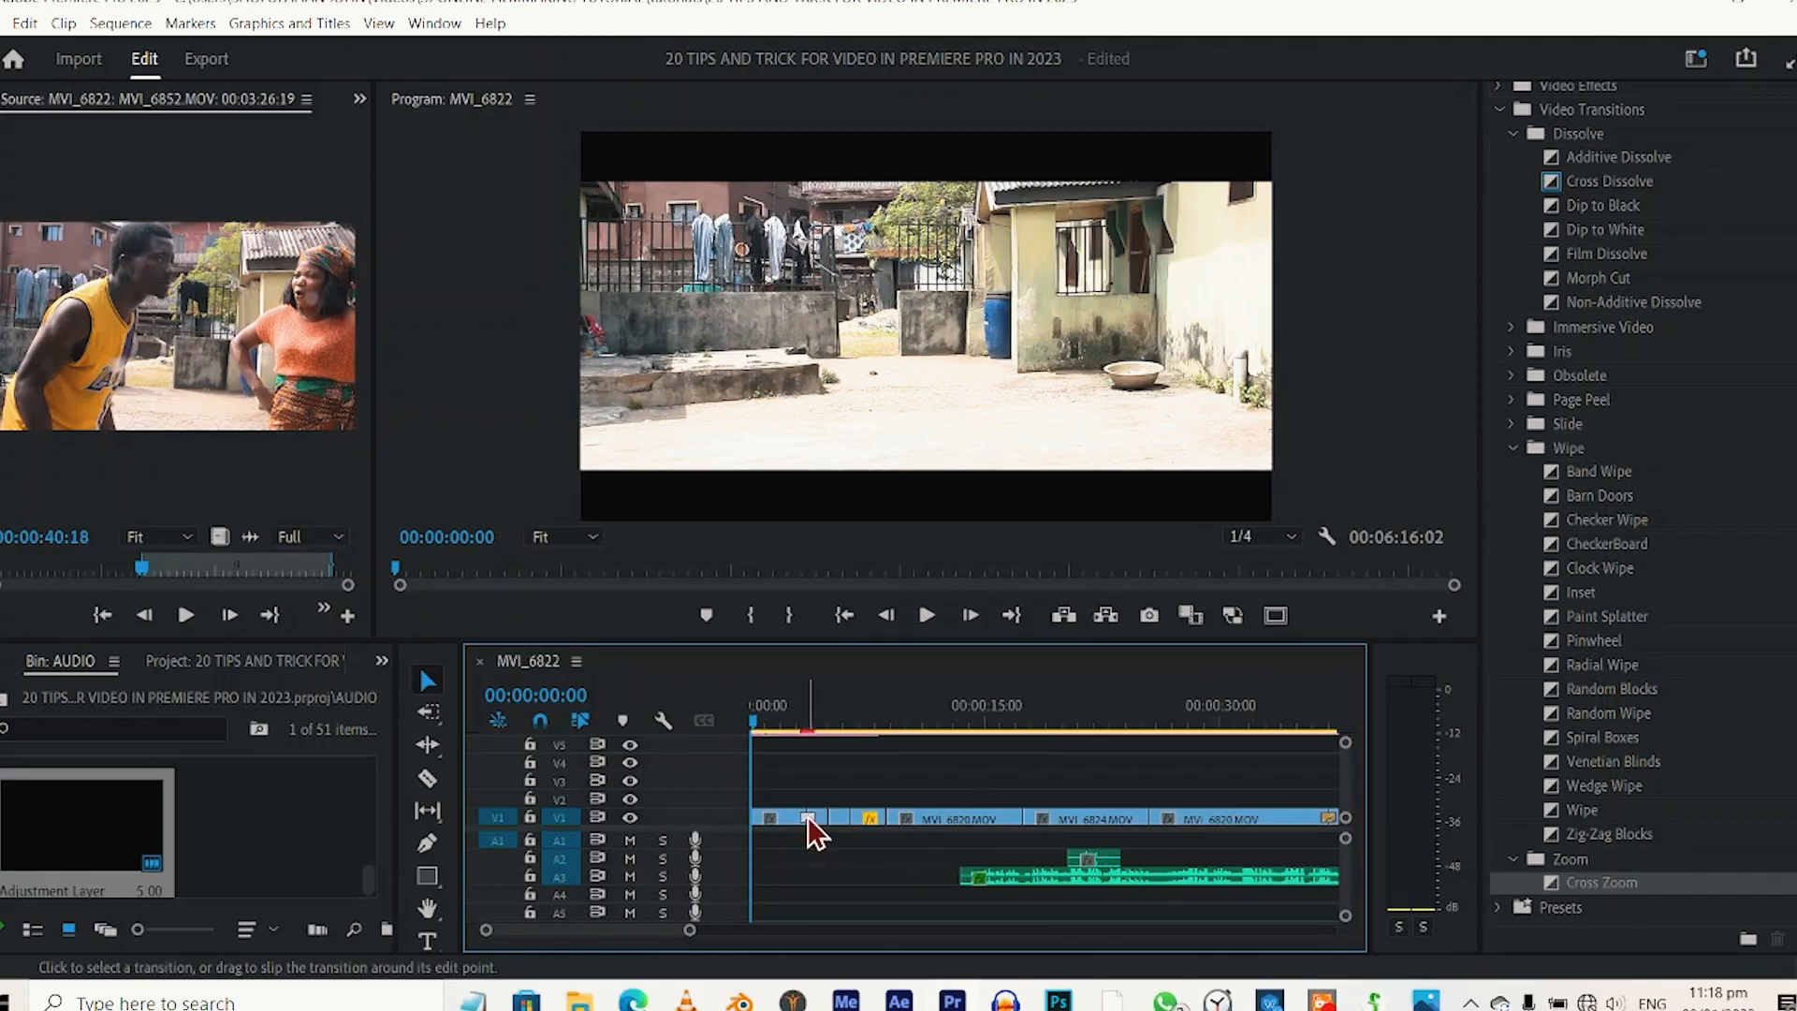
Select all V1 edit points from about 00:00:03 to 00:00:31 and apply the default video transition to them.
{"action": "left_click_drag", "start_coordinate": [795, 773], "coordinate": [1244, 838]}
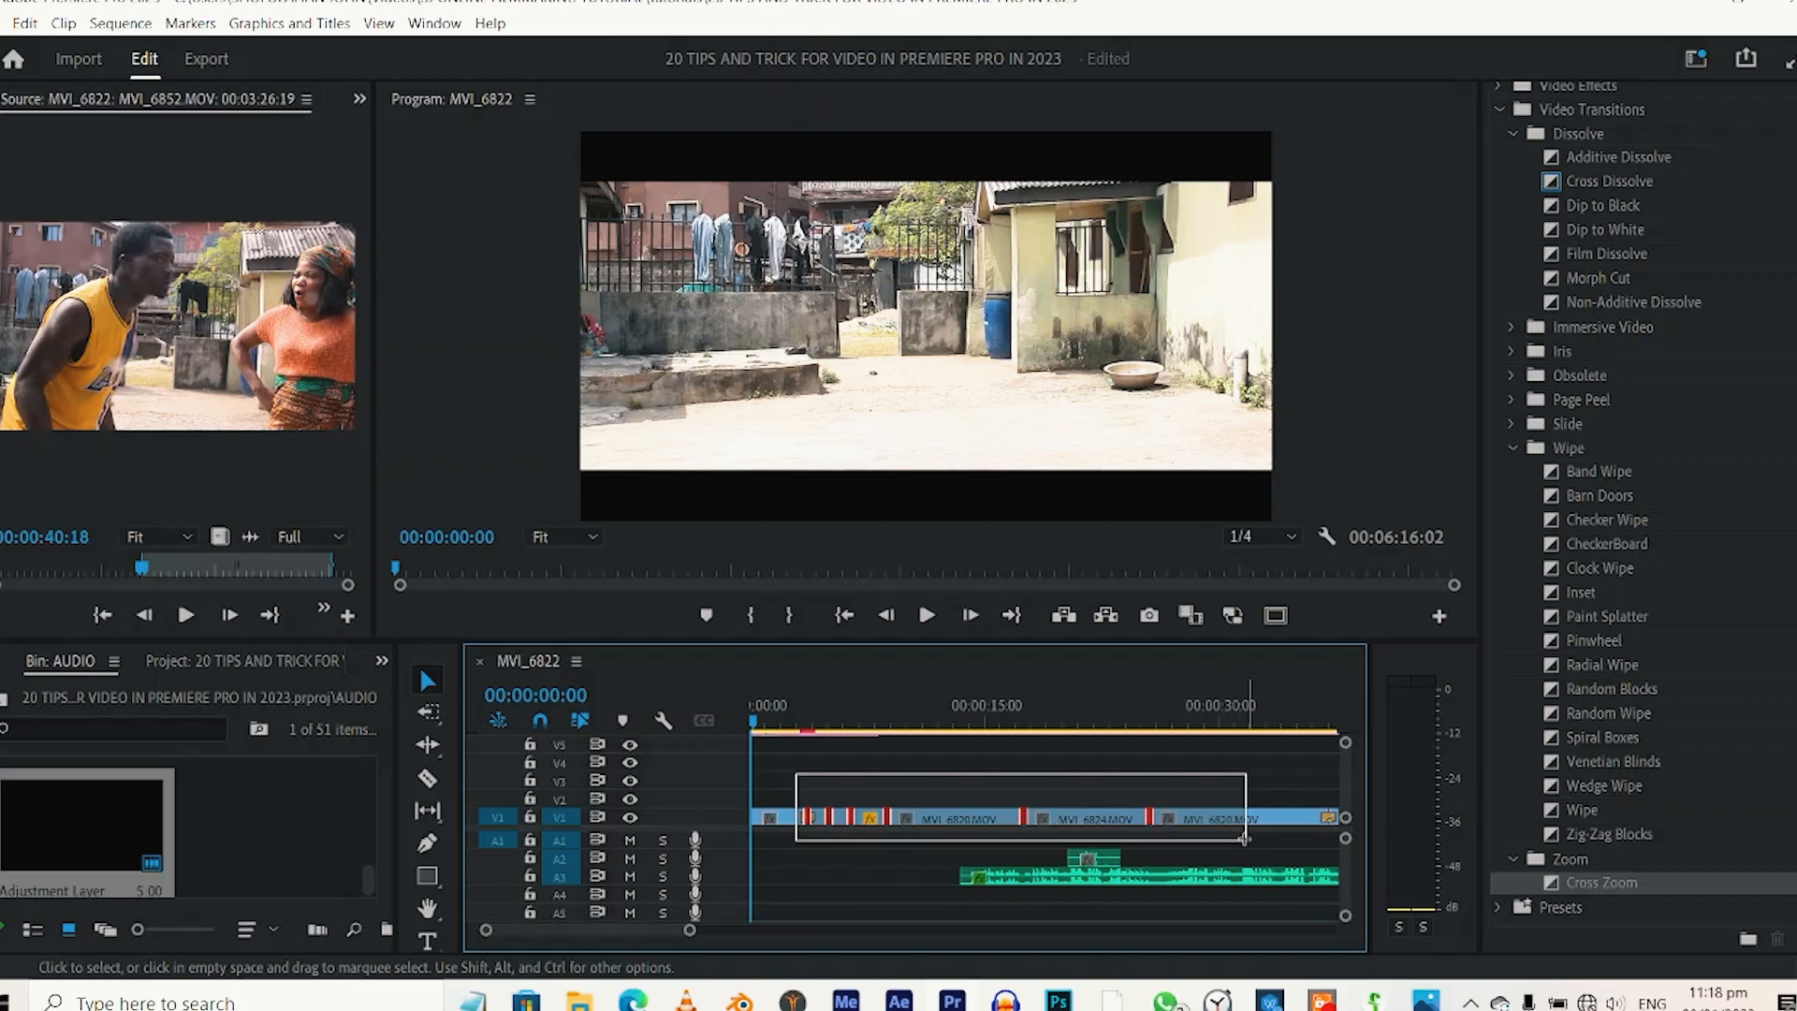
{"action": "left_click_drag", "start_coordinate": [1245, 839], "coordinate": [1226, 847]}
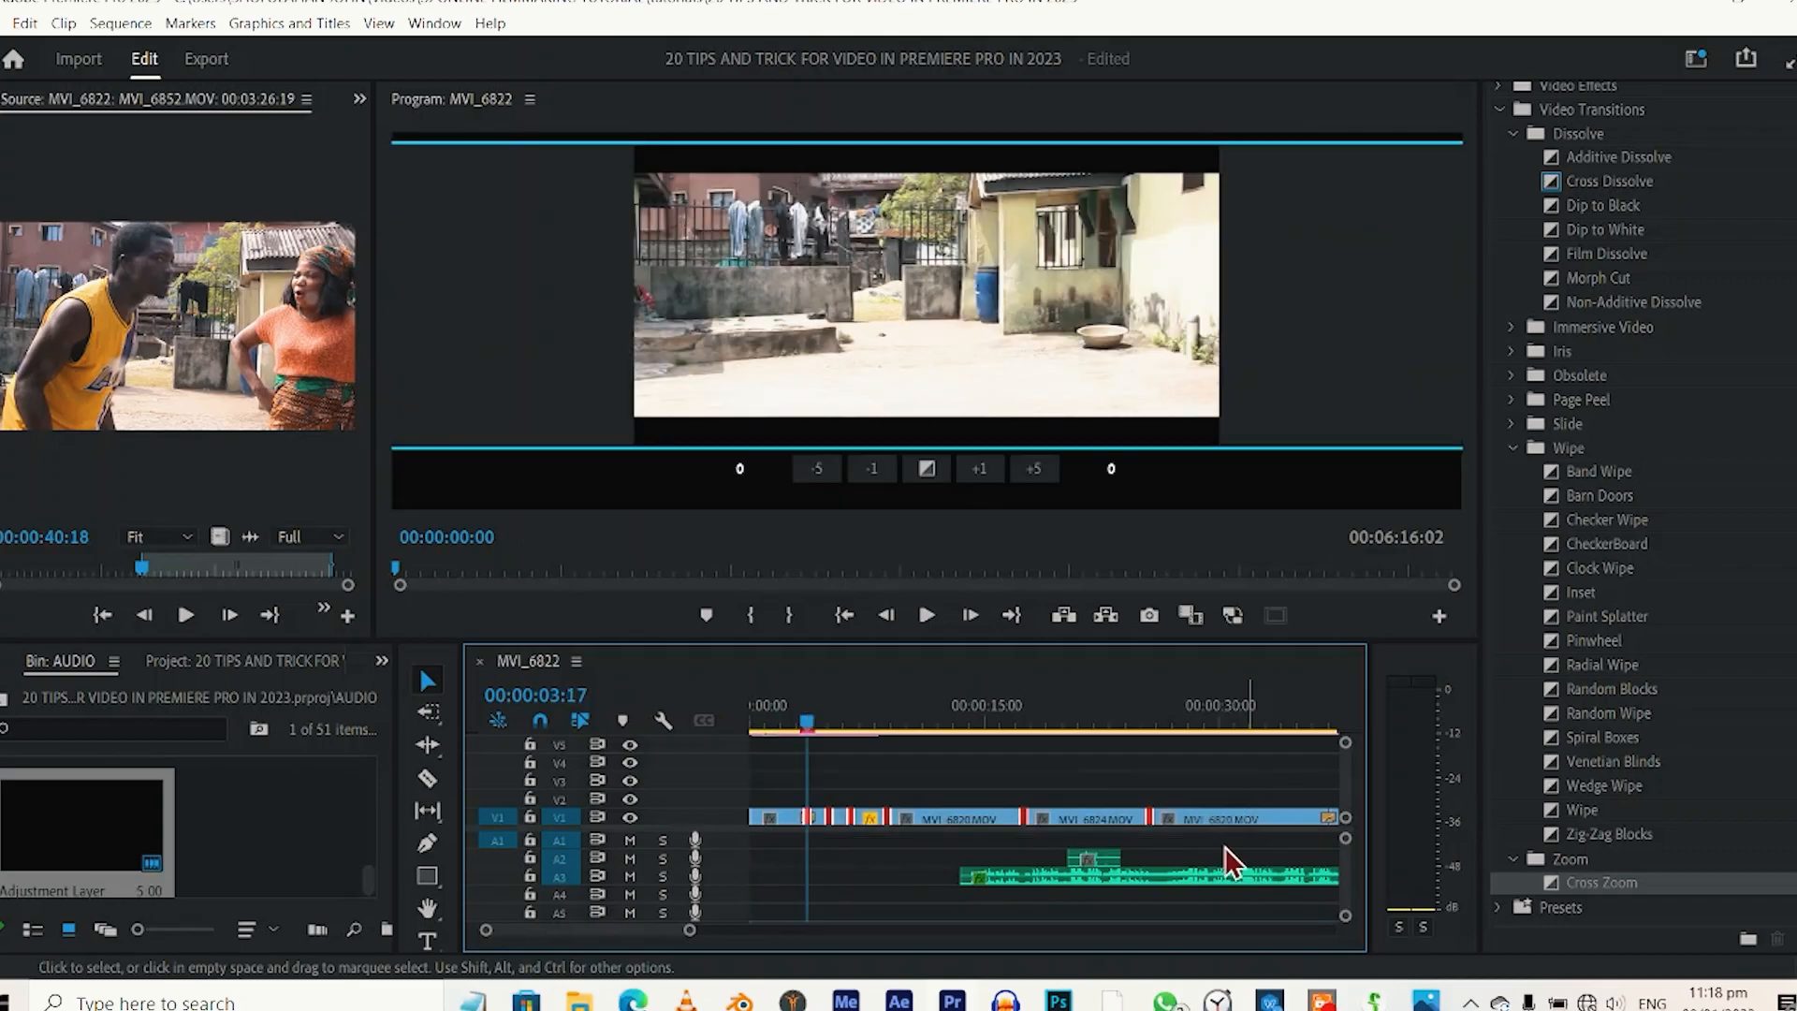
{"action": "key", "text": "ctrl+d"}
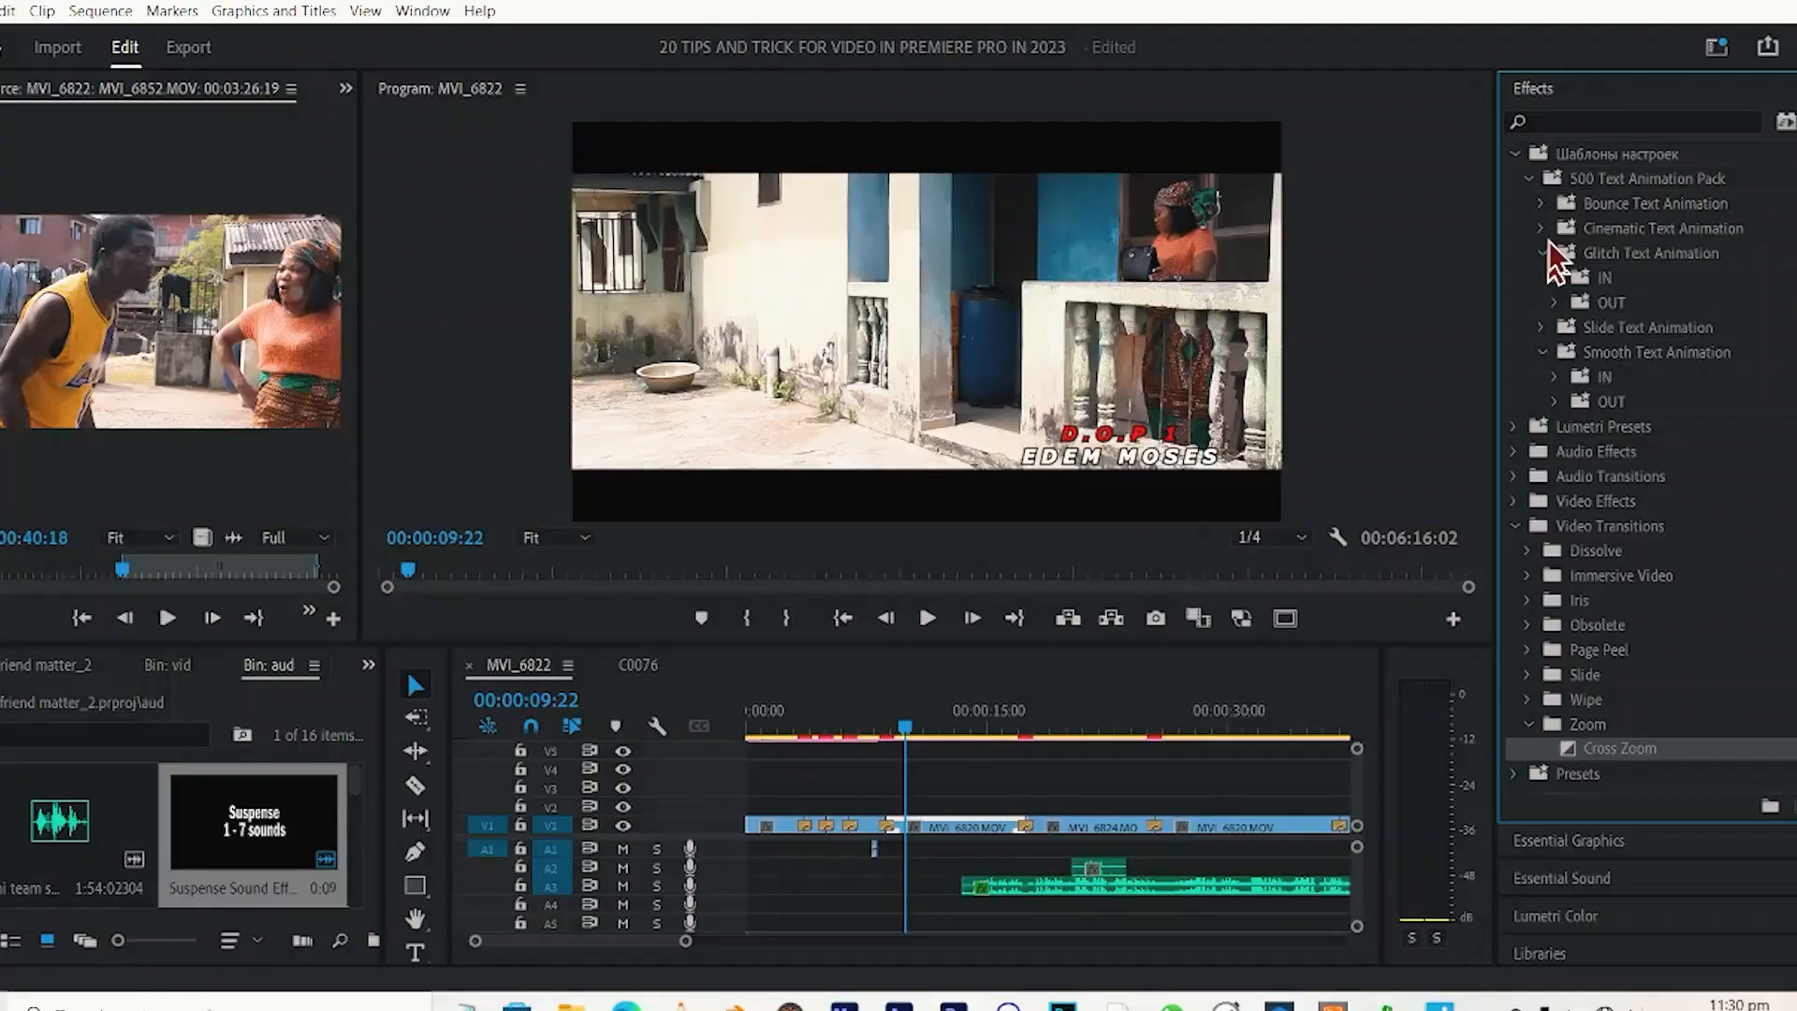
Apply the Text Animation IN 01 preset from Cinematic Text Animation to the MVI_6820 clip at about 00:00:10 on V1.
{"action": "left_click", "coordinate": [1555, 253]}
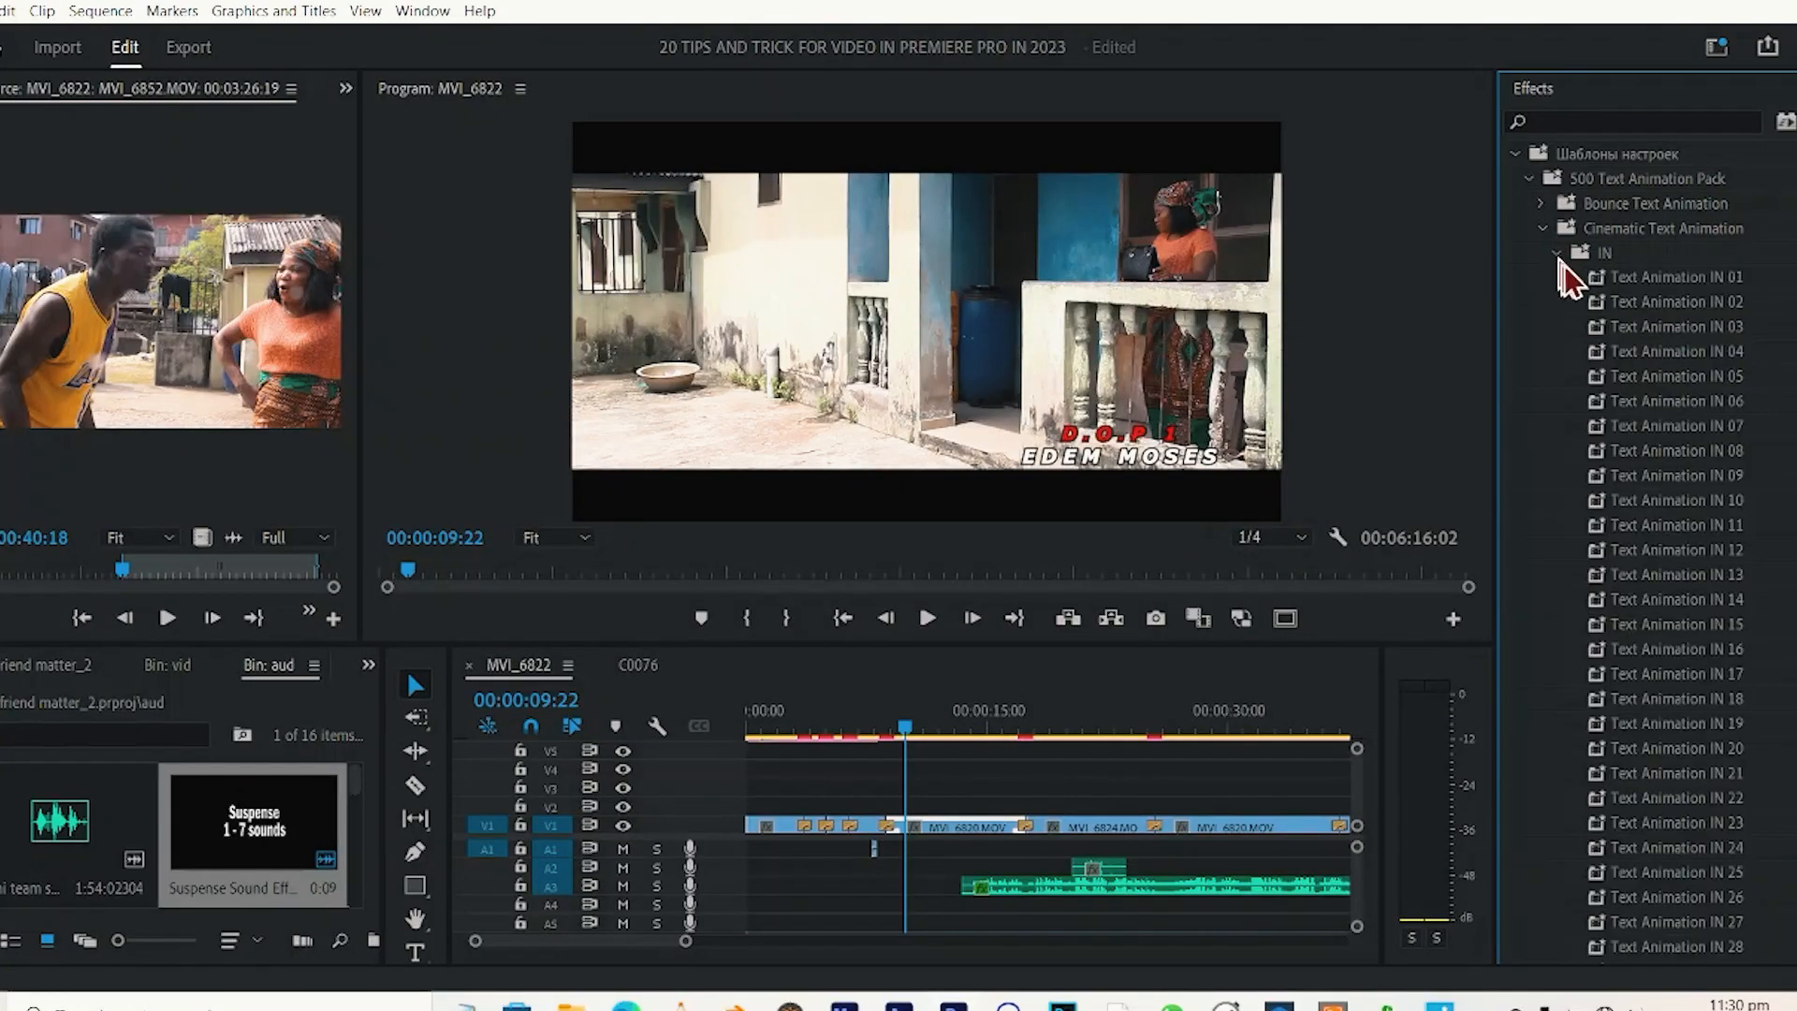
{"action": "left_click", "coordinate": [1640, 278]}
{"action": "left_click_drag", "start_coordinate": [1639, 277], "coordinate": [903, 827]}
Play the sequence from about 00:00:08 to review the preset's animation on the MVI_6820 clip.
{"action": "left_click", "coordinate": [898, 720]}
{"action": "key", "text": "space"}
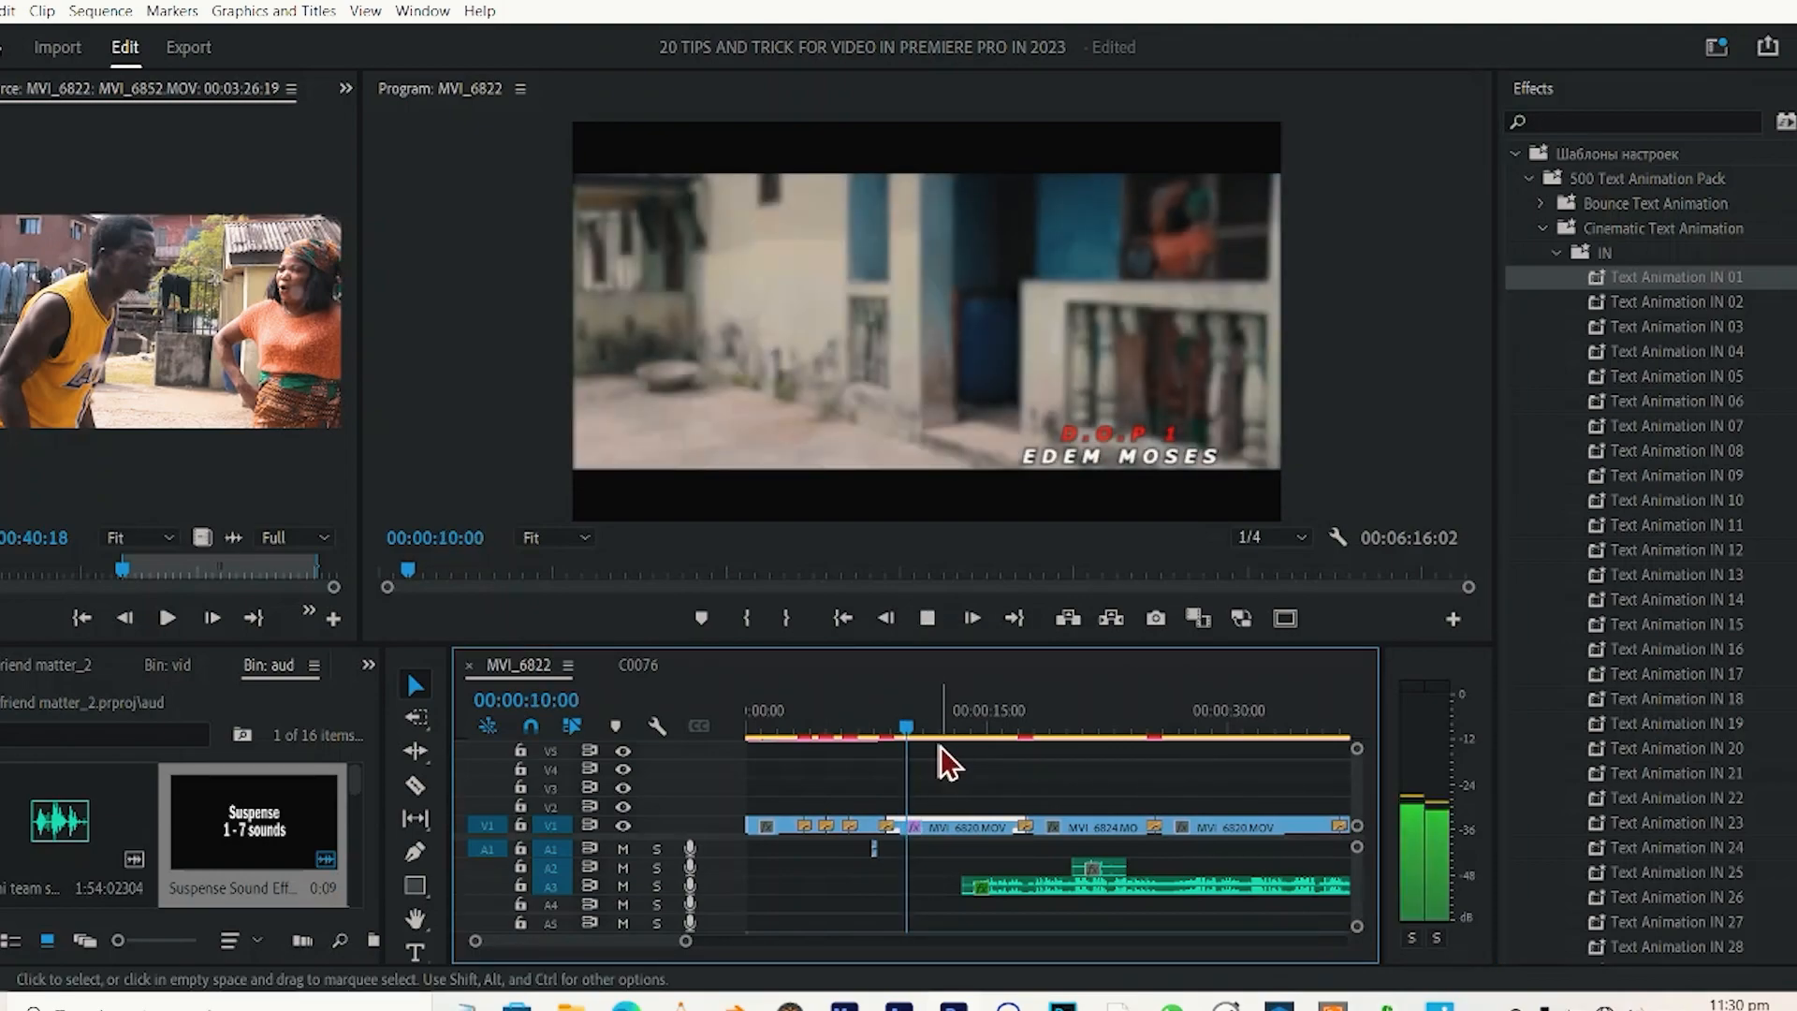
{"action": "left_click", "coordinate": [884, 725]}
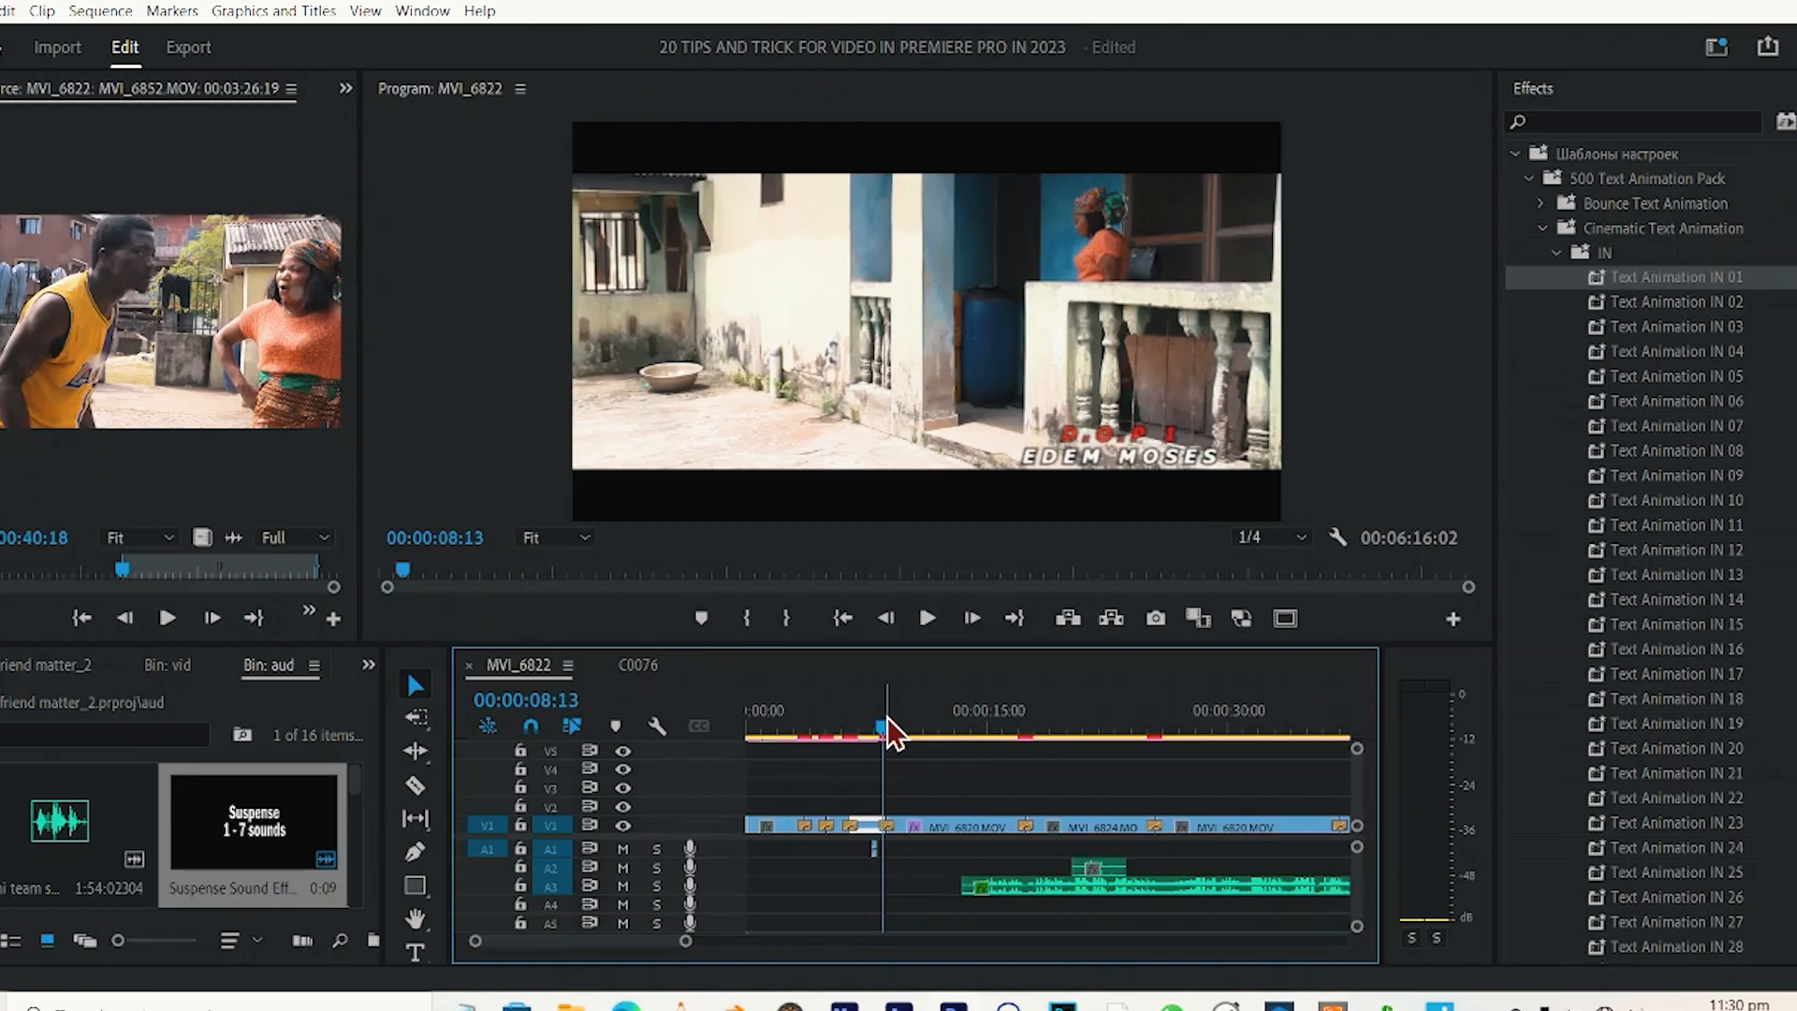
{"action": "key", "text": "space"}
{"action": "key", "text": "space"}
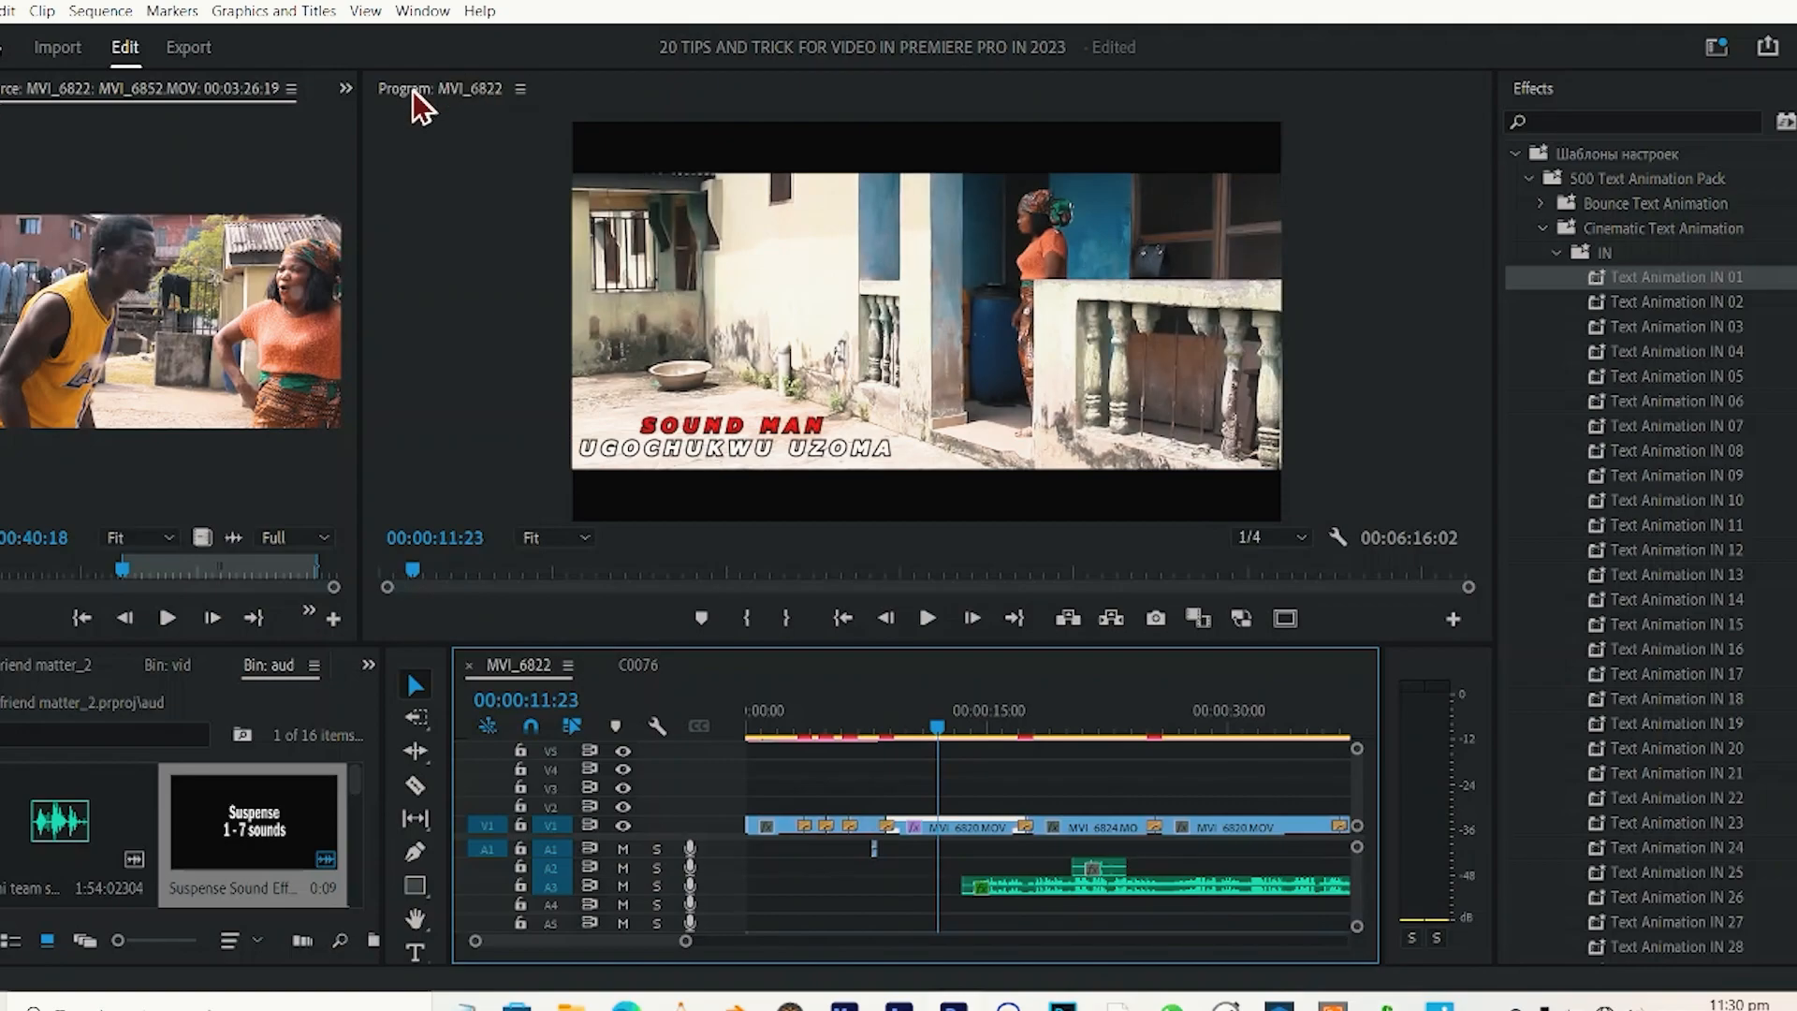
Show the effect controls of the MVI_6820 clip and select its Gaussian Blur effect.
{"action": "left_click", "coordinate": [344, 99]}
{"action": "left_click", "coordinate": [357, 123]}
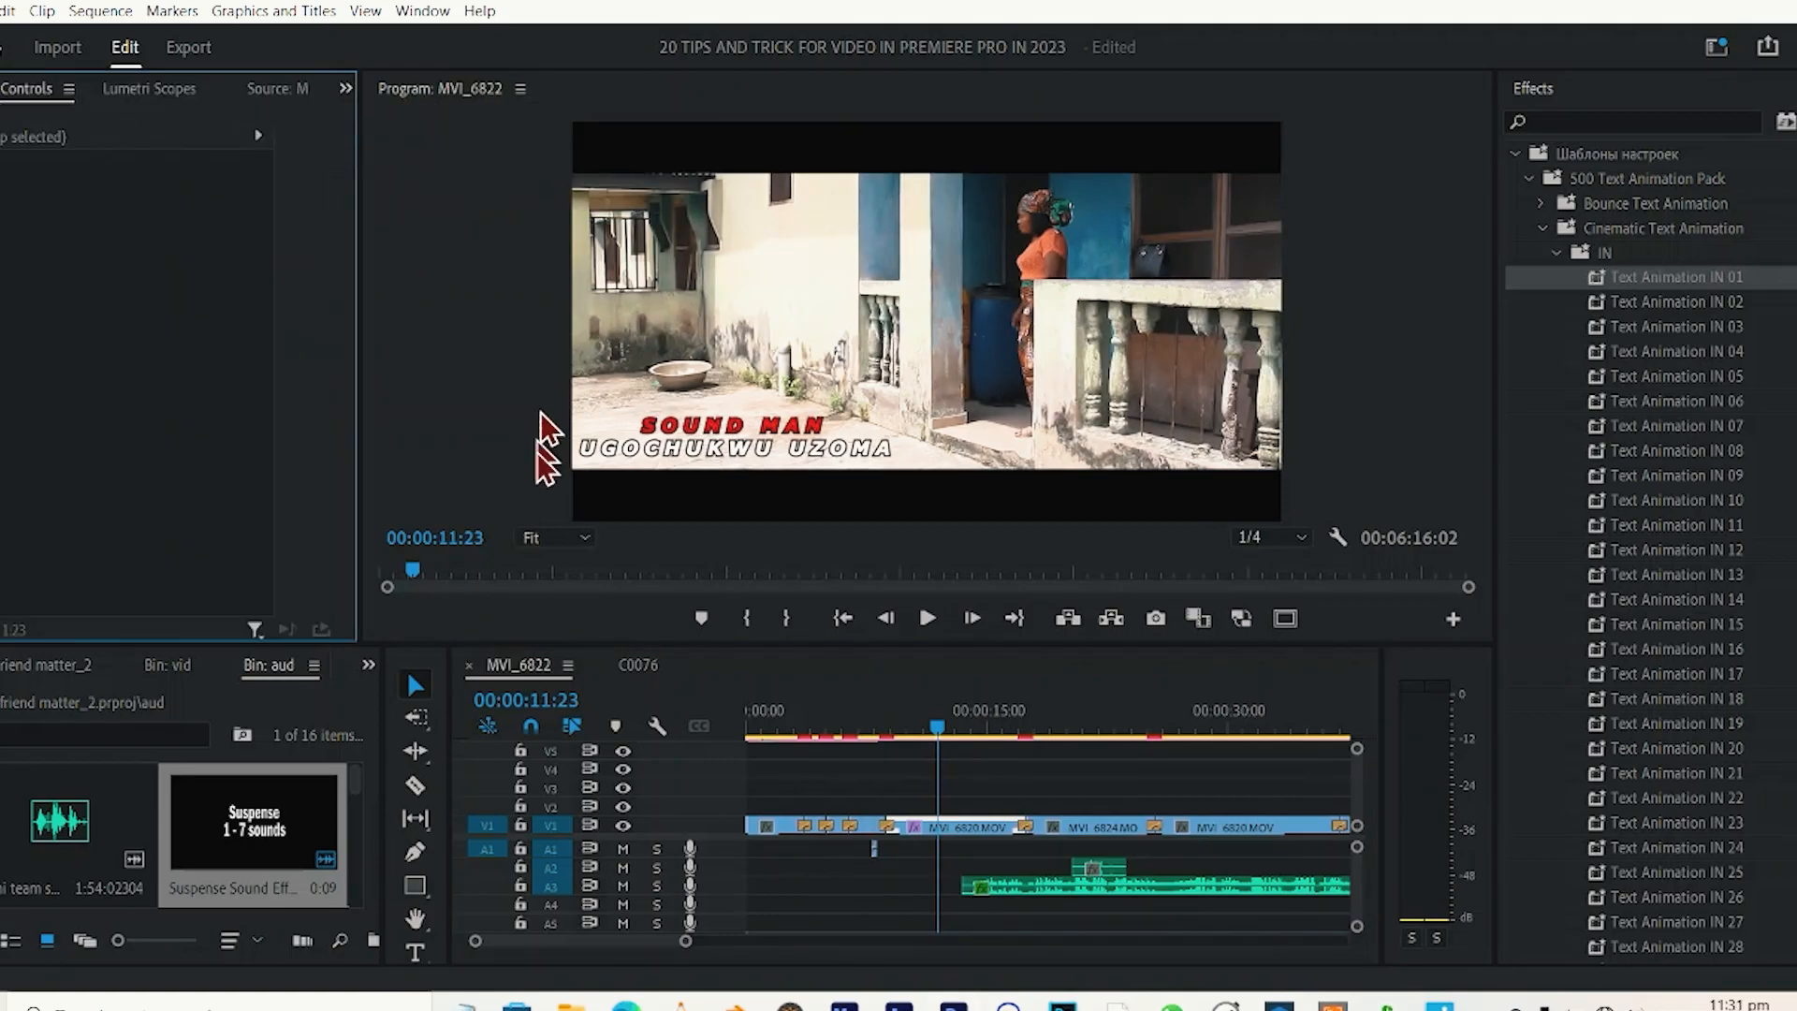
{"action": "left_click", "coordinate": [969, 828]}
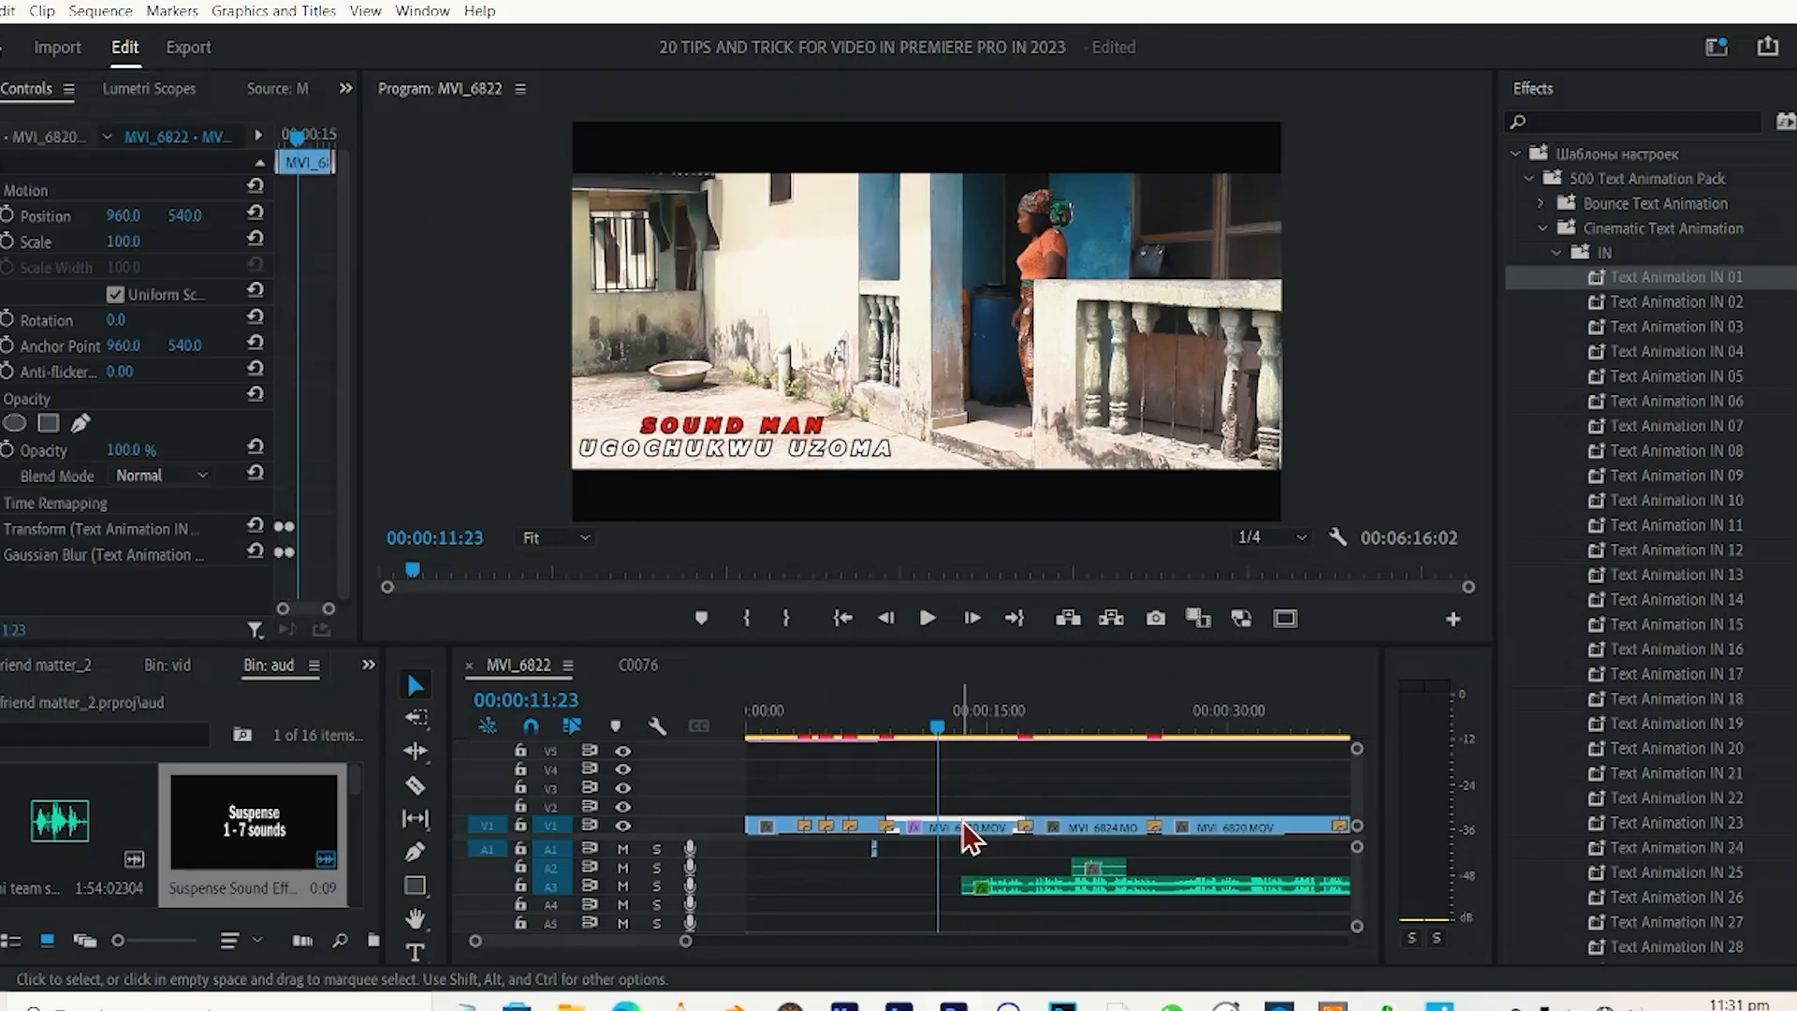
{"action": "left_click", "coordinate": [47, 552]}
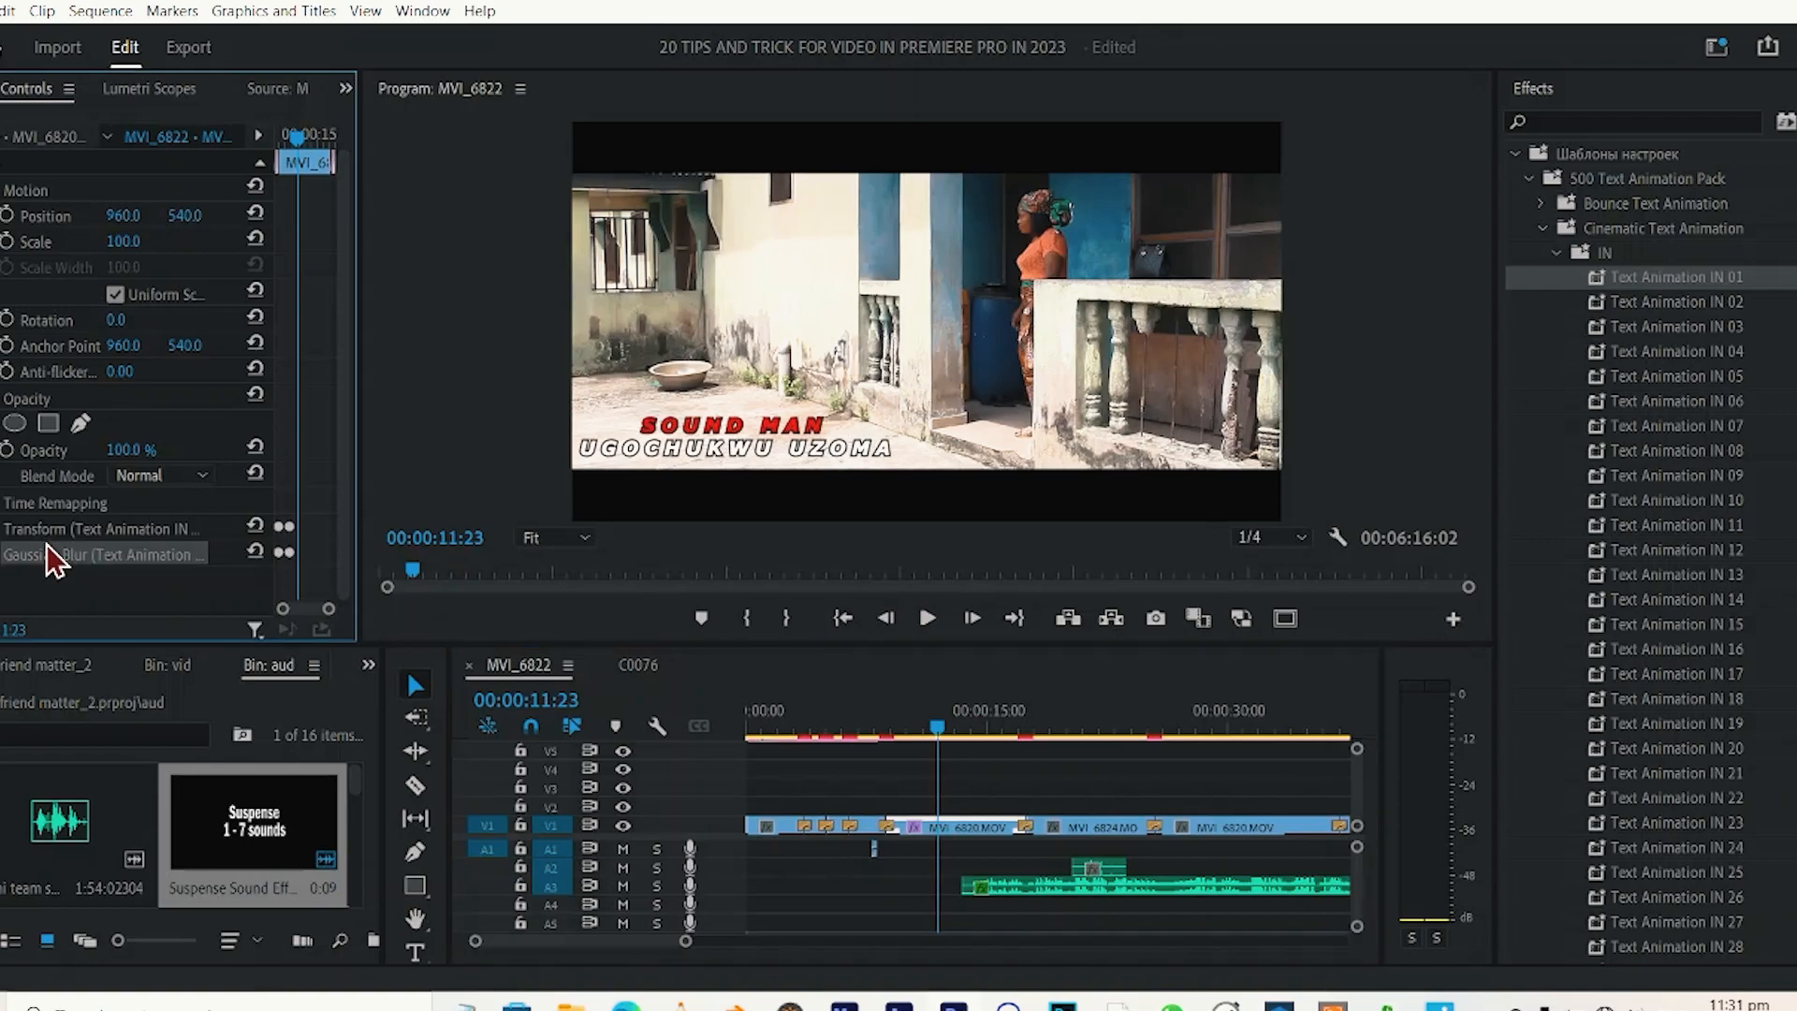
Copy the MVI_6820 clip and paste its attributes onto the MVI_6824 clip, leaving out Gaussian Blur.
{"action": "left_click", "coordinate": [945, 832]}
{"action": "right_click", "coordinate": [948, 833]}
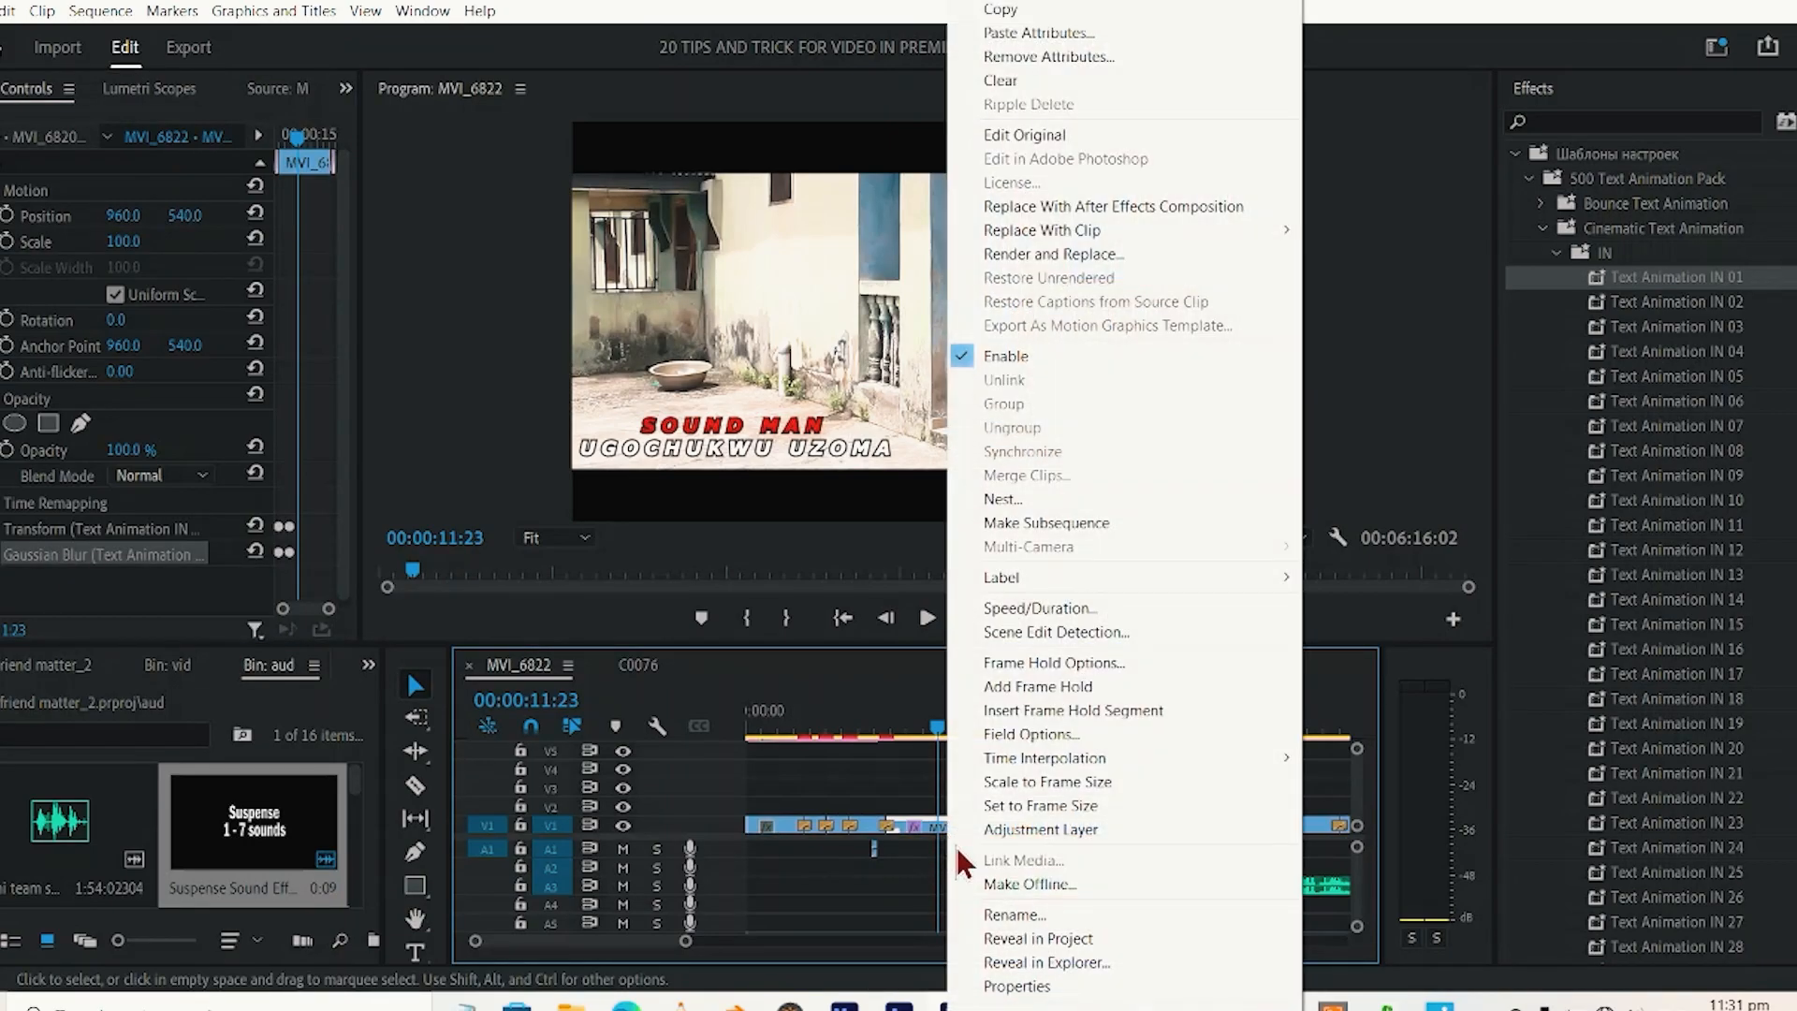
{"action": "left_click", "coordinate": [1035, 14]}
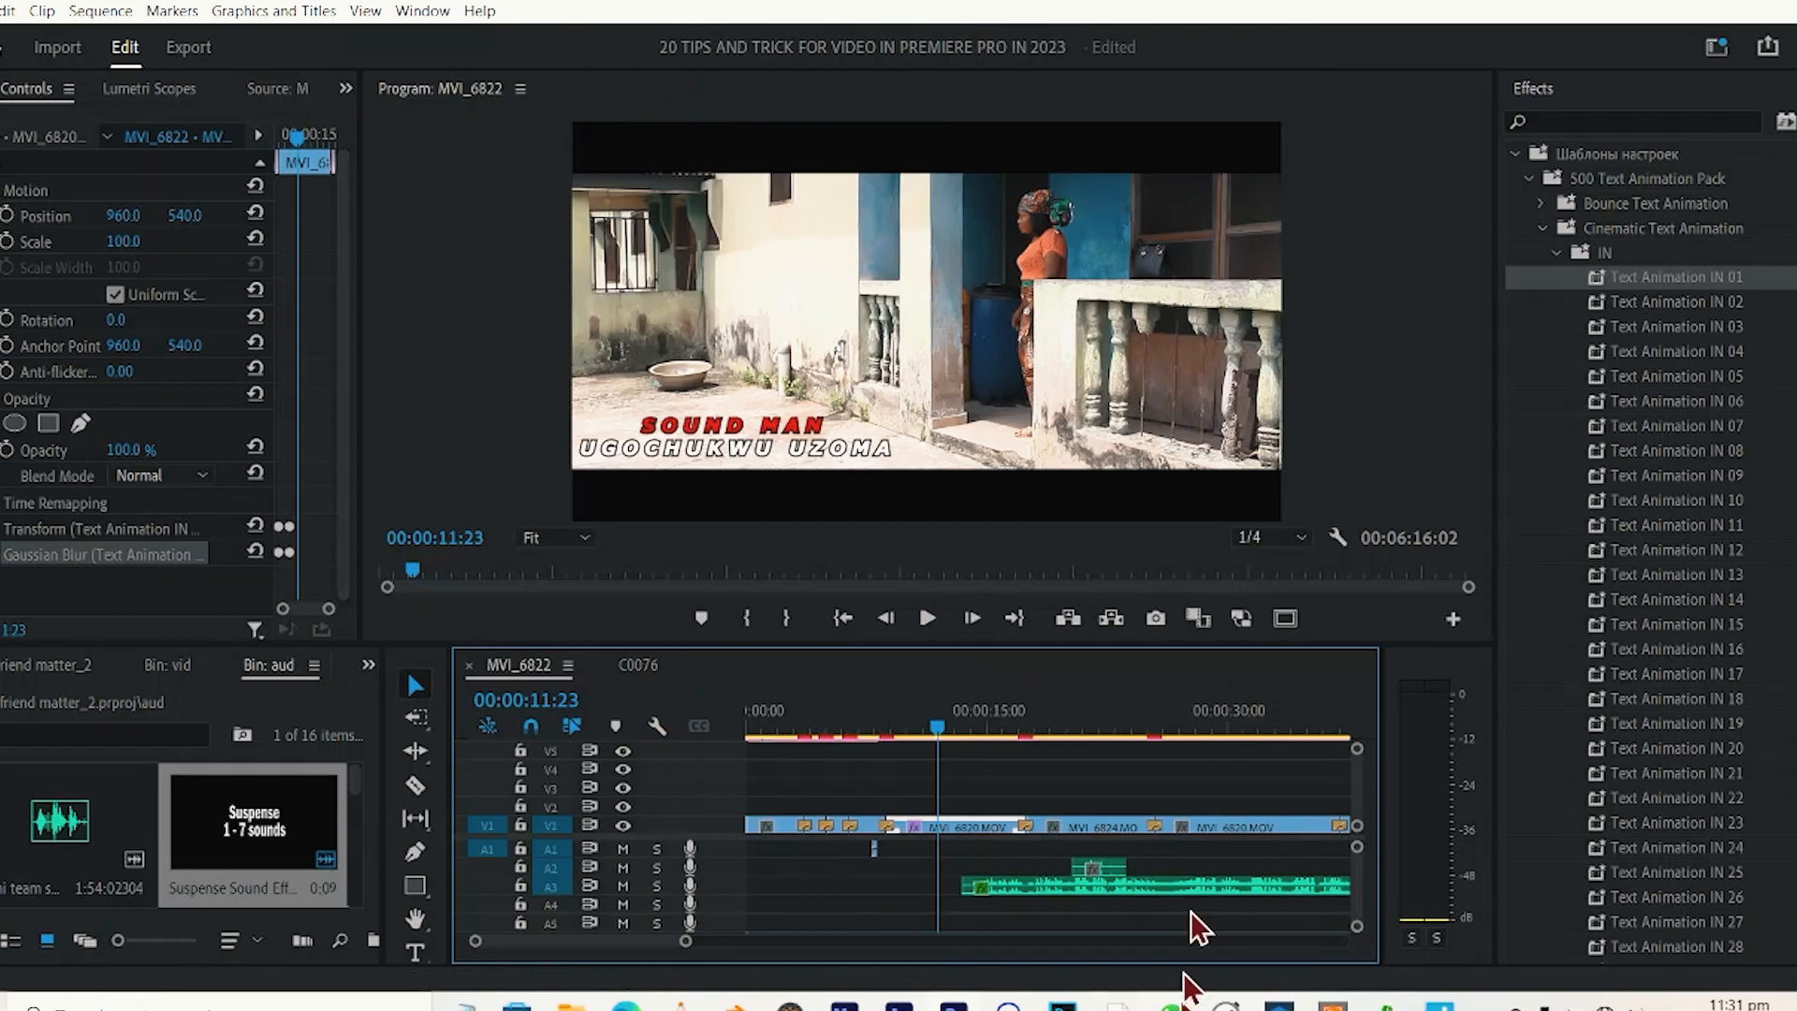
{"action": "left_click", "coordinate": [1113, 833]}
{"action": "right_click", "coordinate": [1089, 831]}
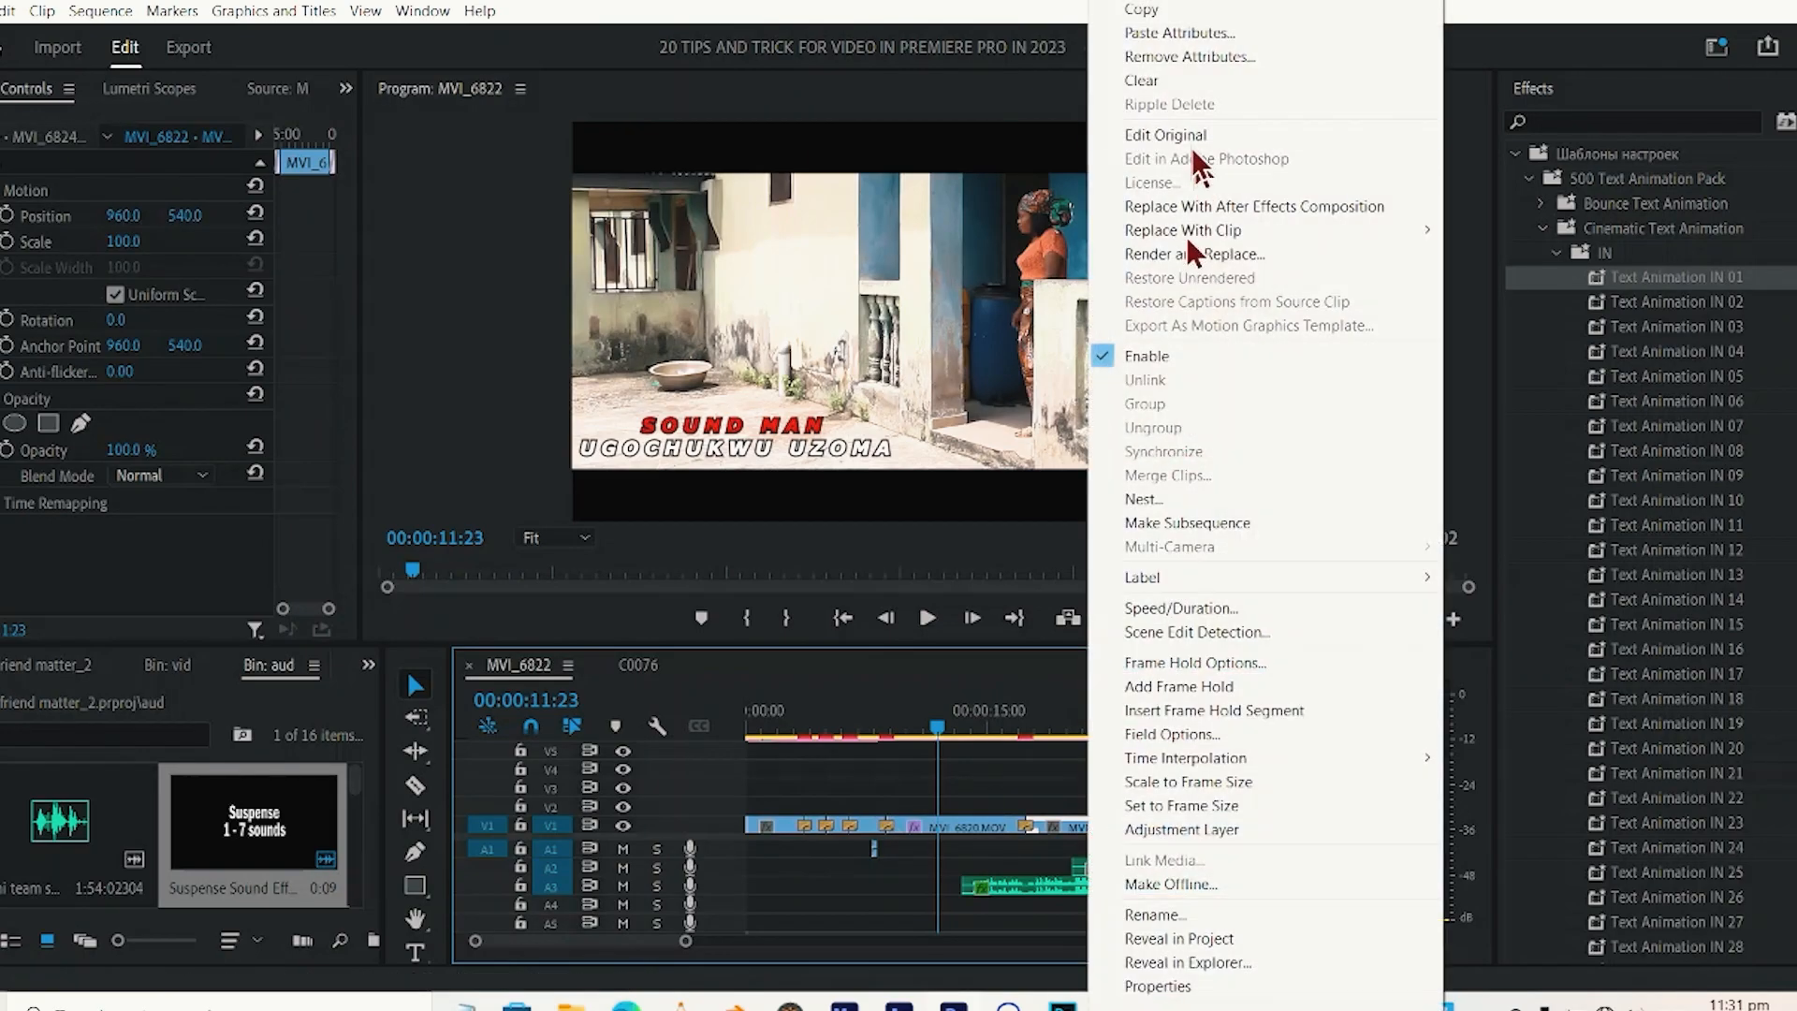
{"action": "left_click", "coordinate": [1183, 32]}
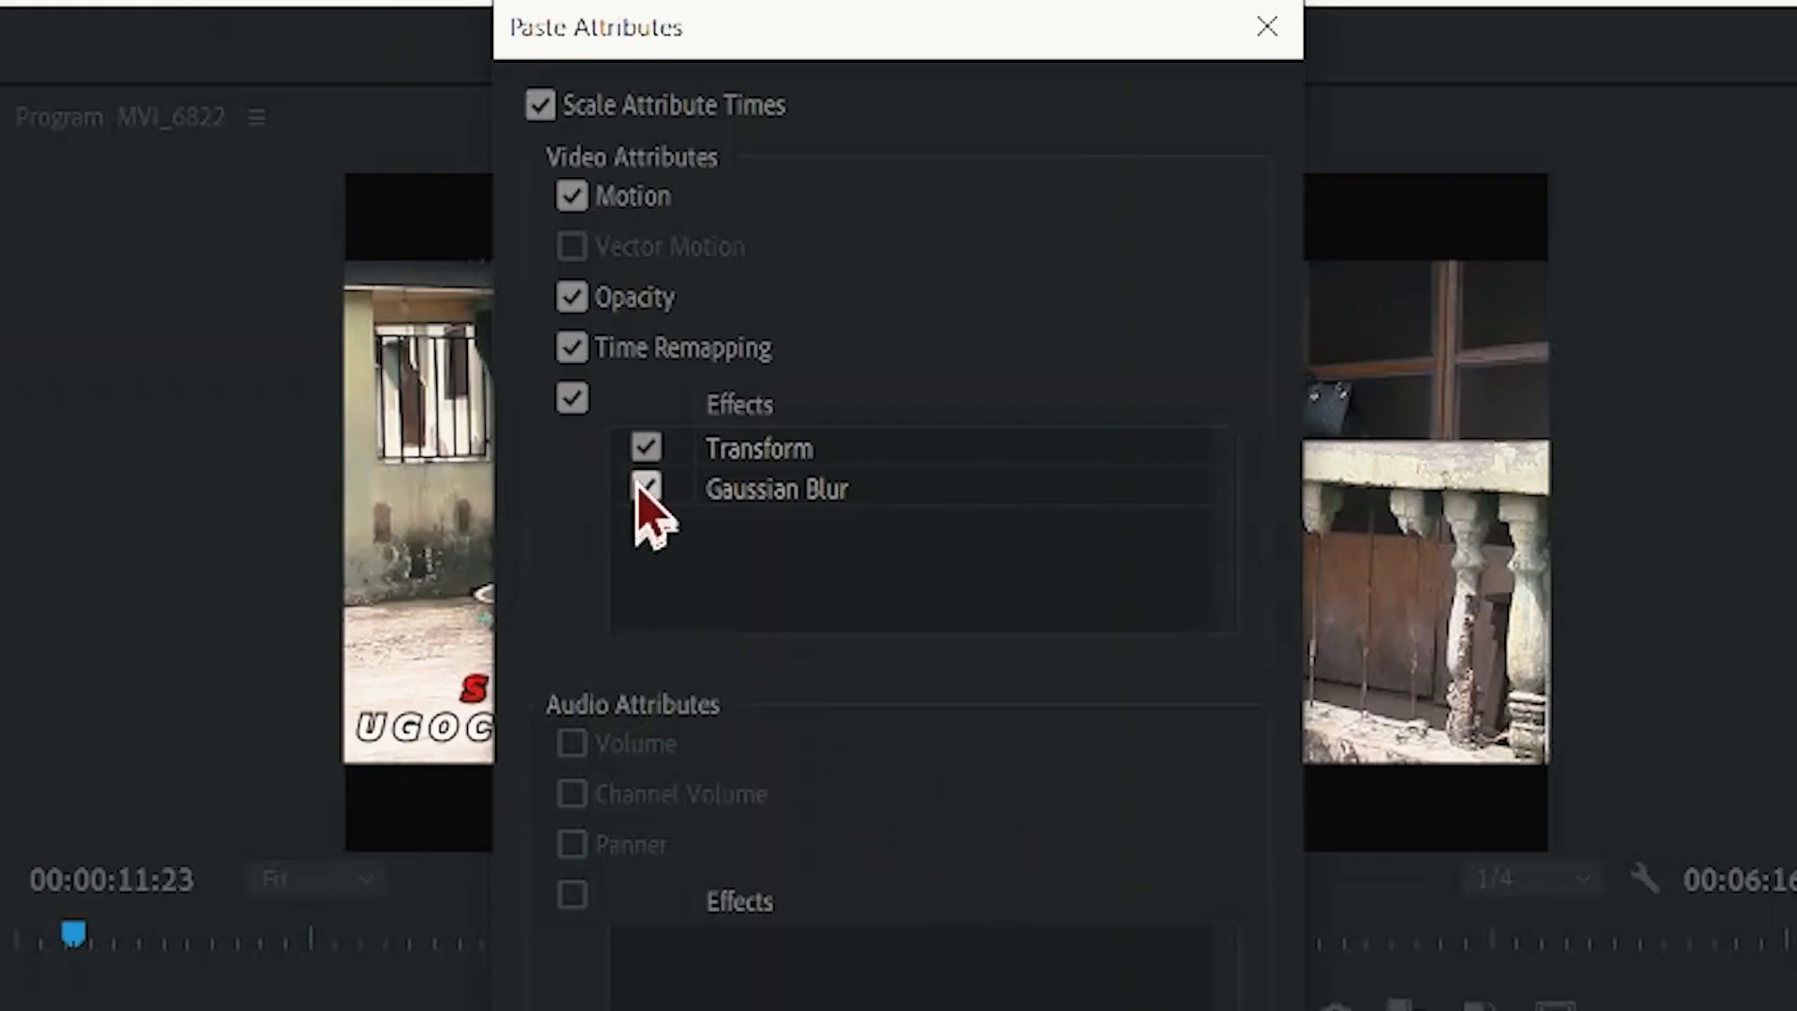
{"action": "left_click", "coordinate": [646, 487]}
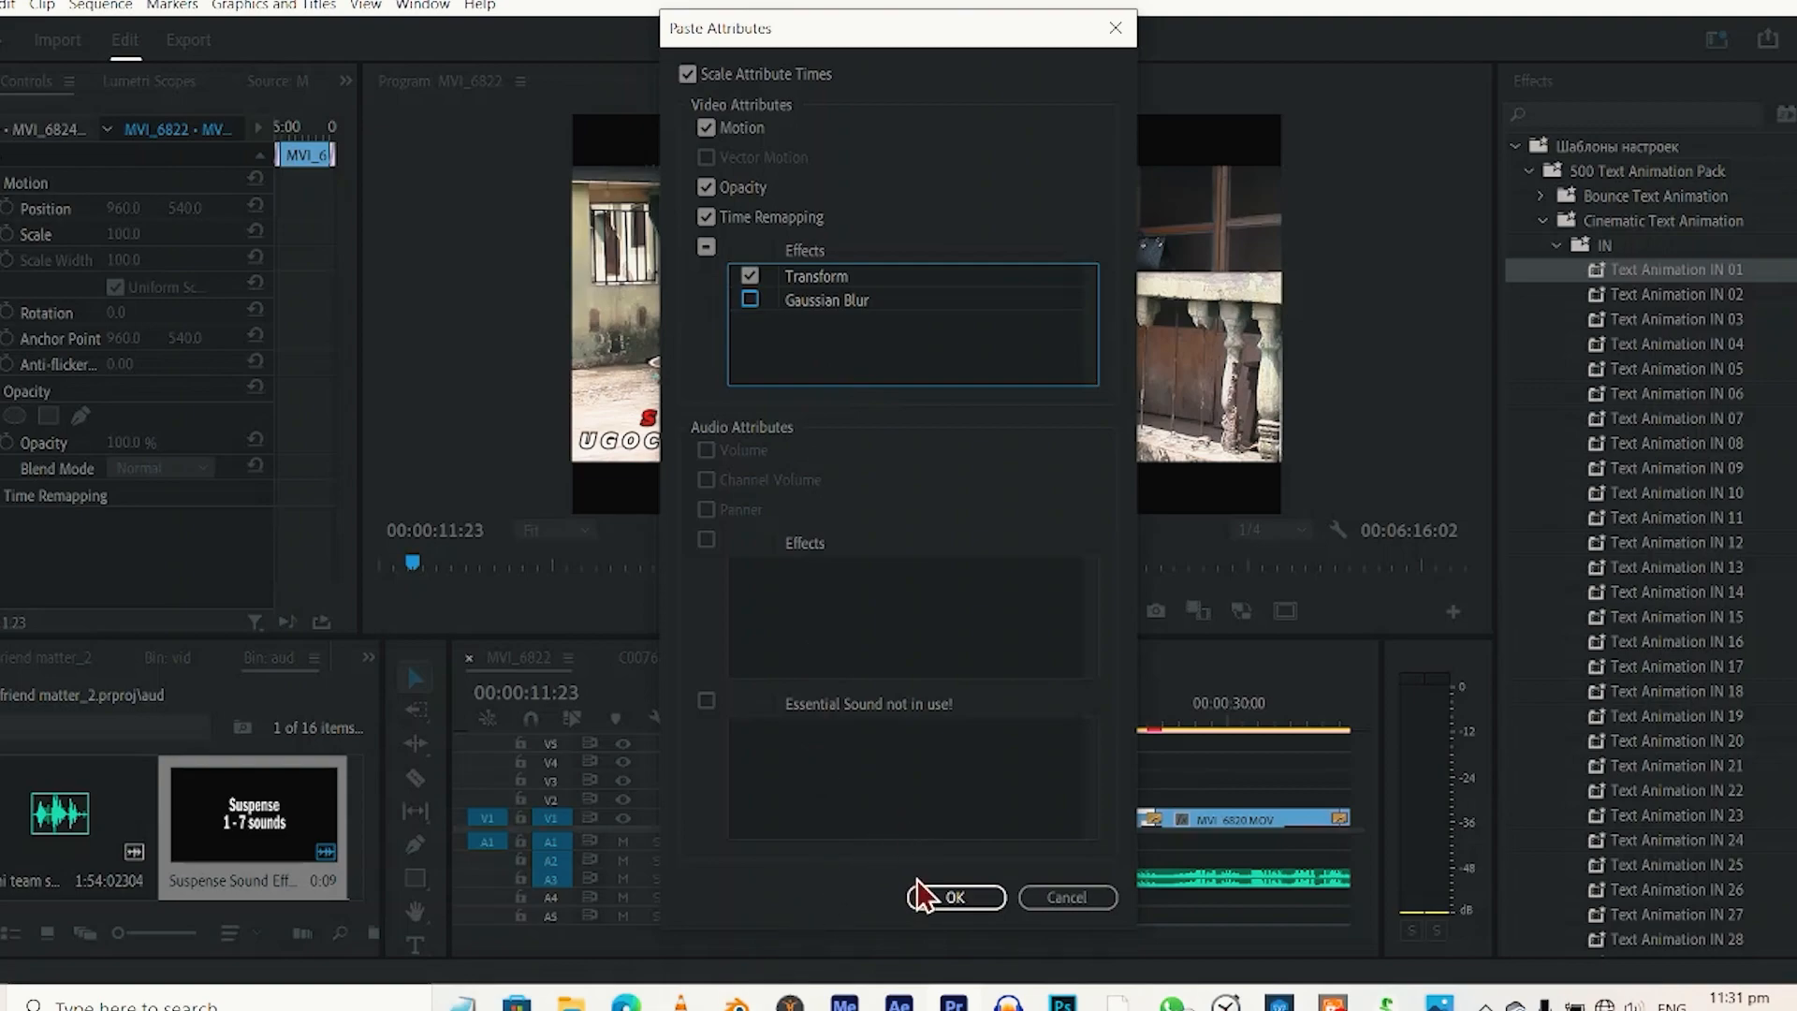
{"action": "left_click", "coordinate": [926, 899]}
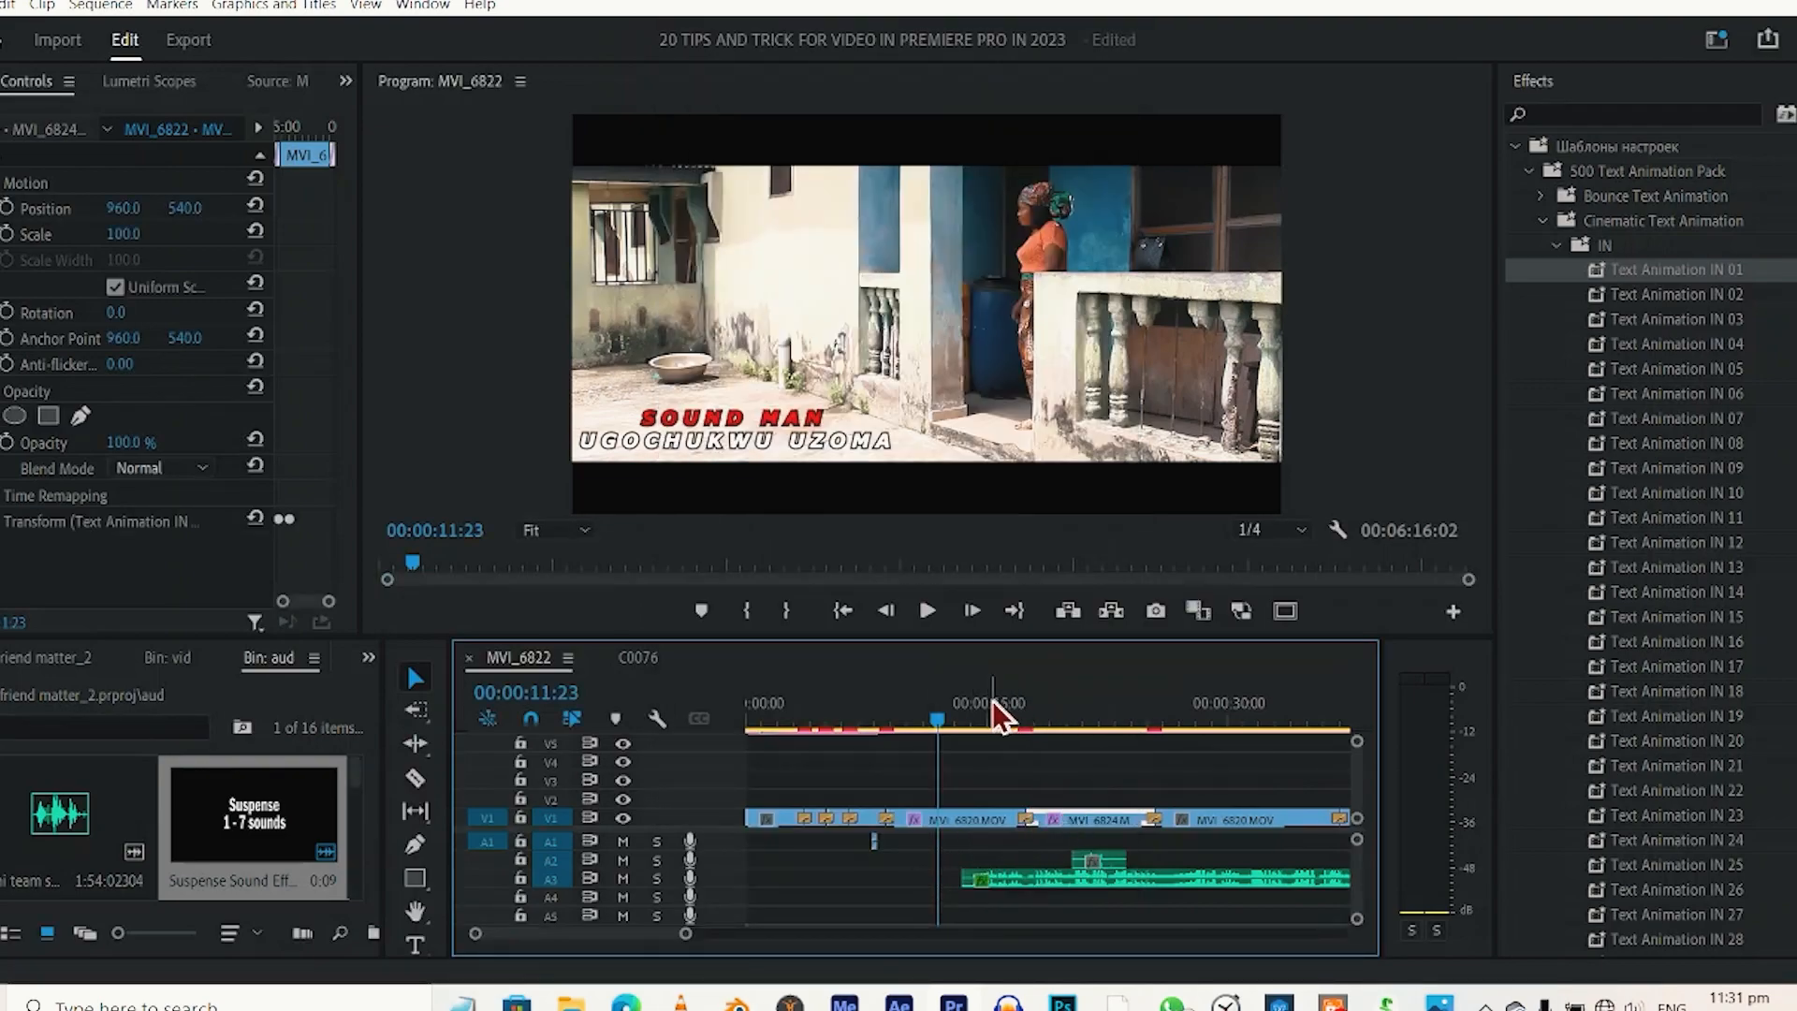
Play the sequence from about 00:00:17 to review the pasted animation on the MVI_6824 clip.
{"action": "left_click", "coordinate": [1018, 715]}
{"action": "key", "text": "space"}
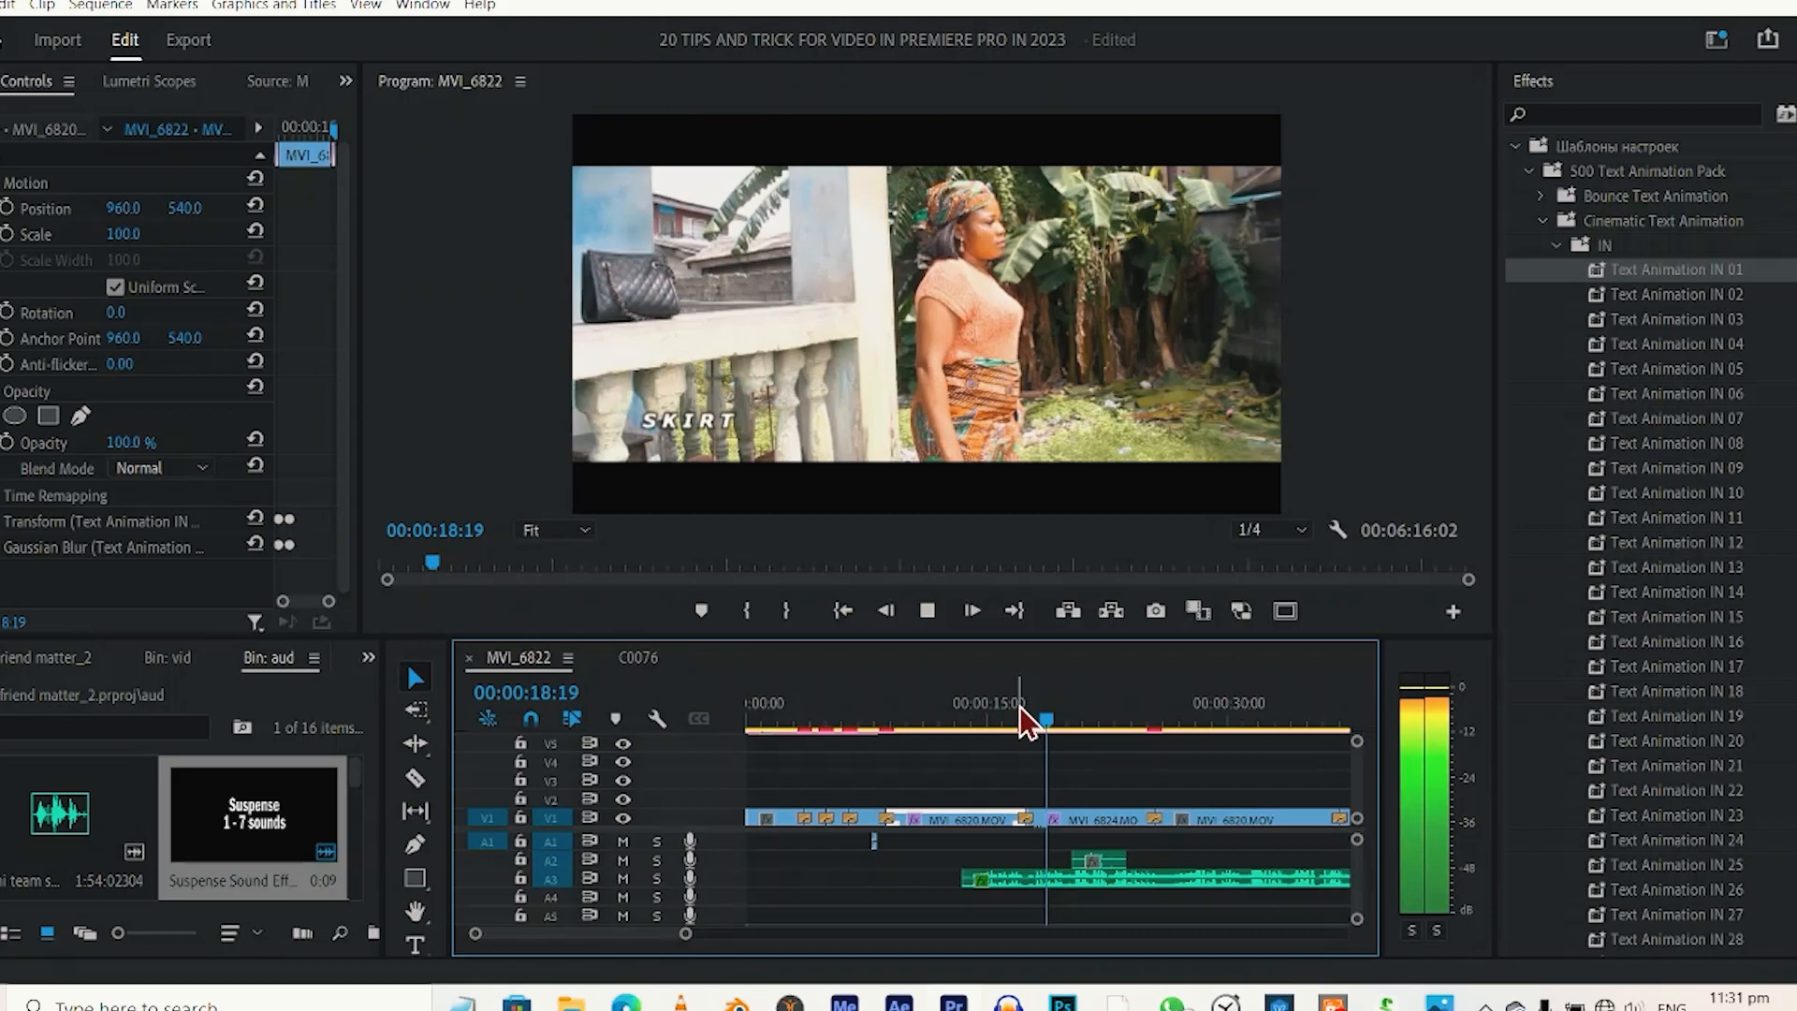
{"action": "left_click", "coordinate": [1028, 721]}
{"action": "left_click", "coordinate": [1027, 720]}
{"action": "key", "text": "space"}
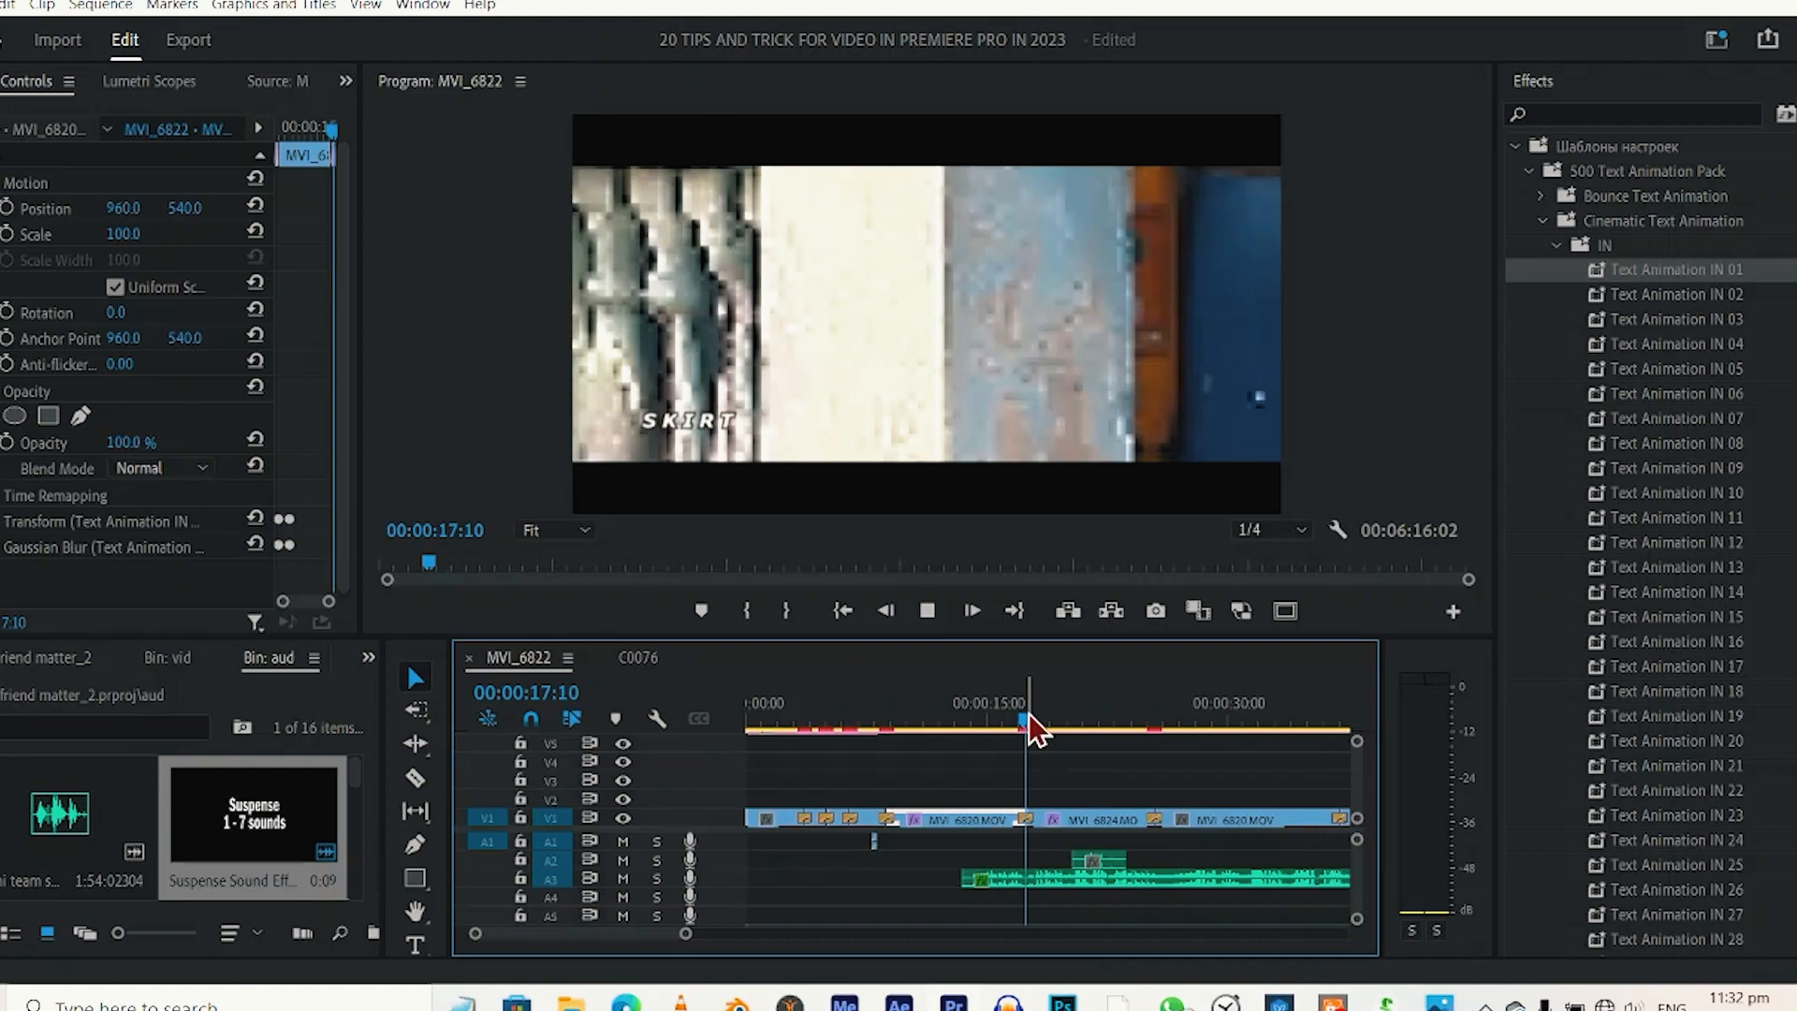
{"action": "key", "text": "space"}
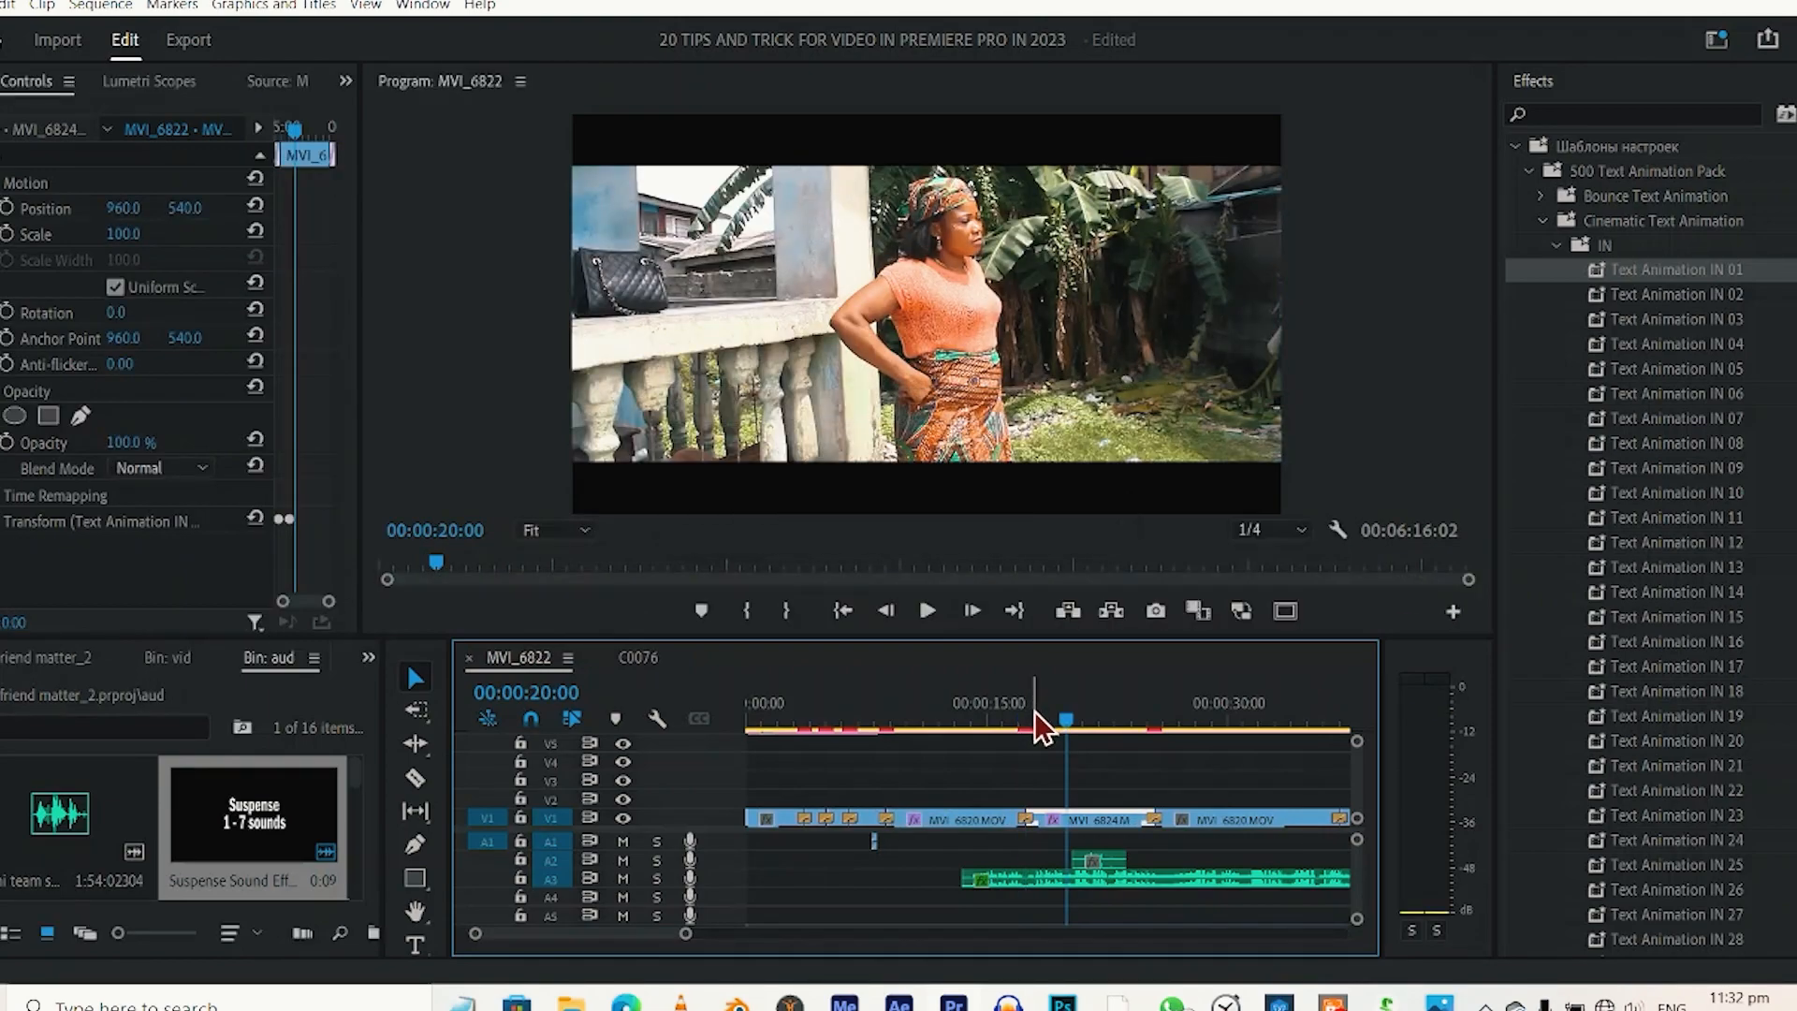
Replay the original preset animation on MVI_6820 from about 00:00:08 for comparison, and return to about 00:00:18.
{"action": "left_click_drag", "start_coordinate": [1037, 721], "coordinate": [897, 725]}
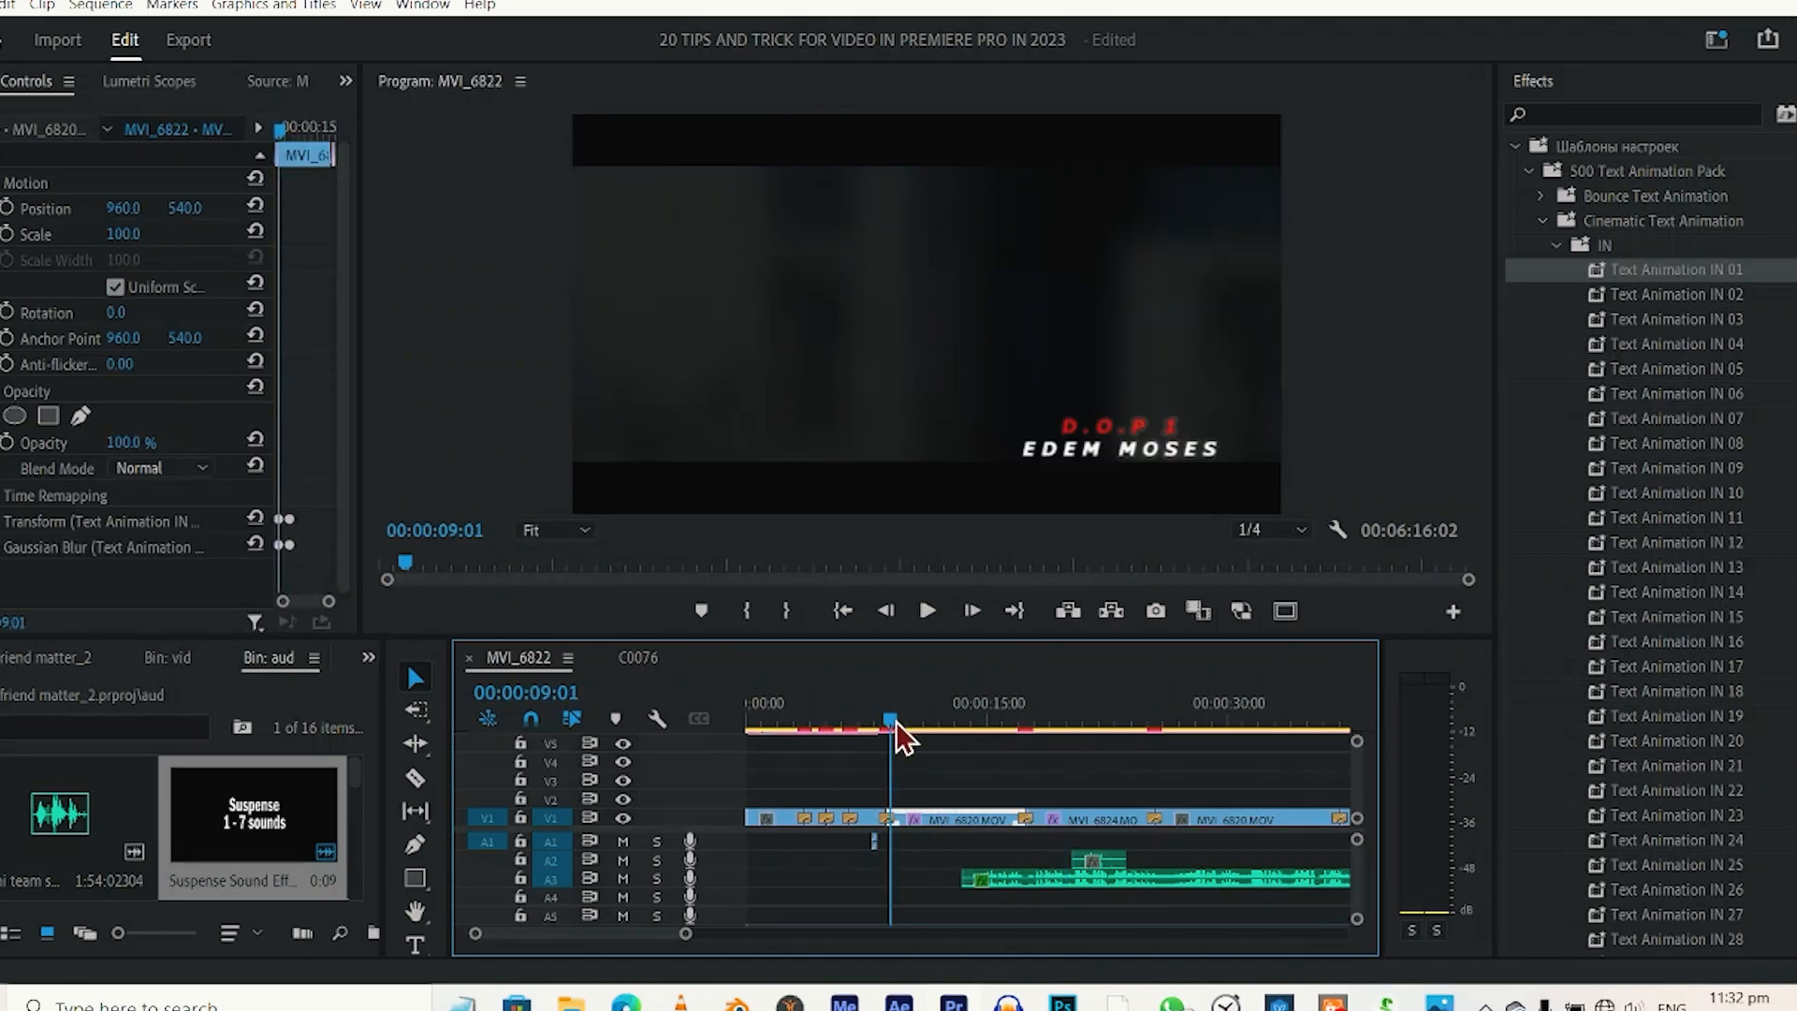
{"action": "left_click_drag", "start_coordinate": [896, 720], "coordinate": [885, 721]}
{"action": "key", "text": "space"}
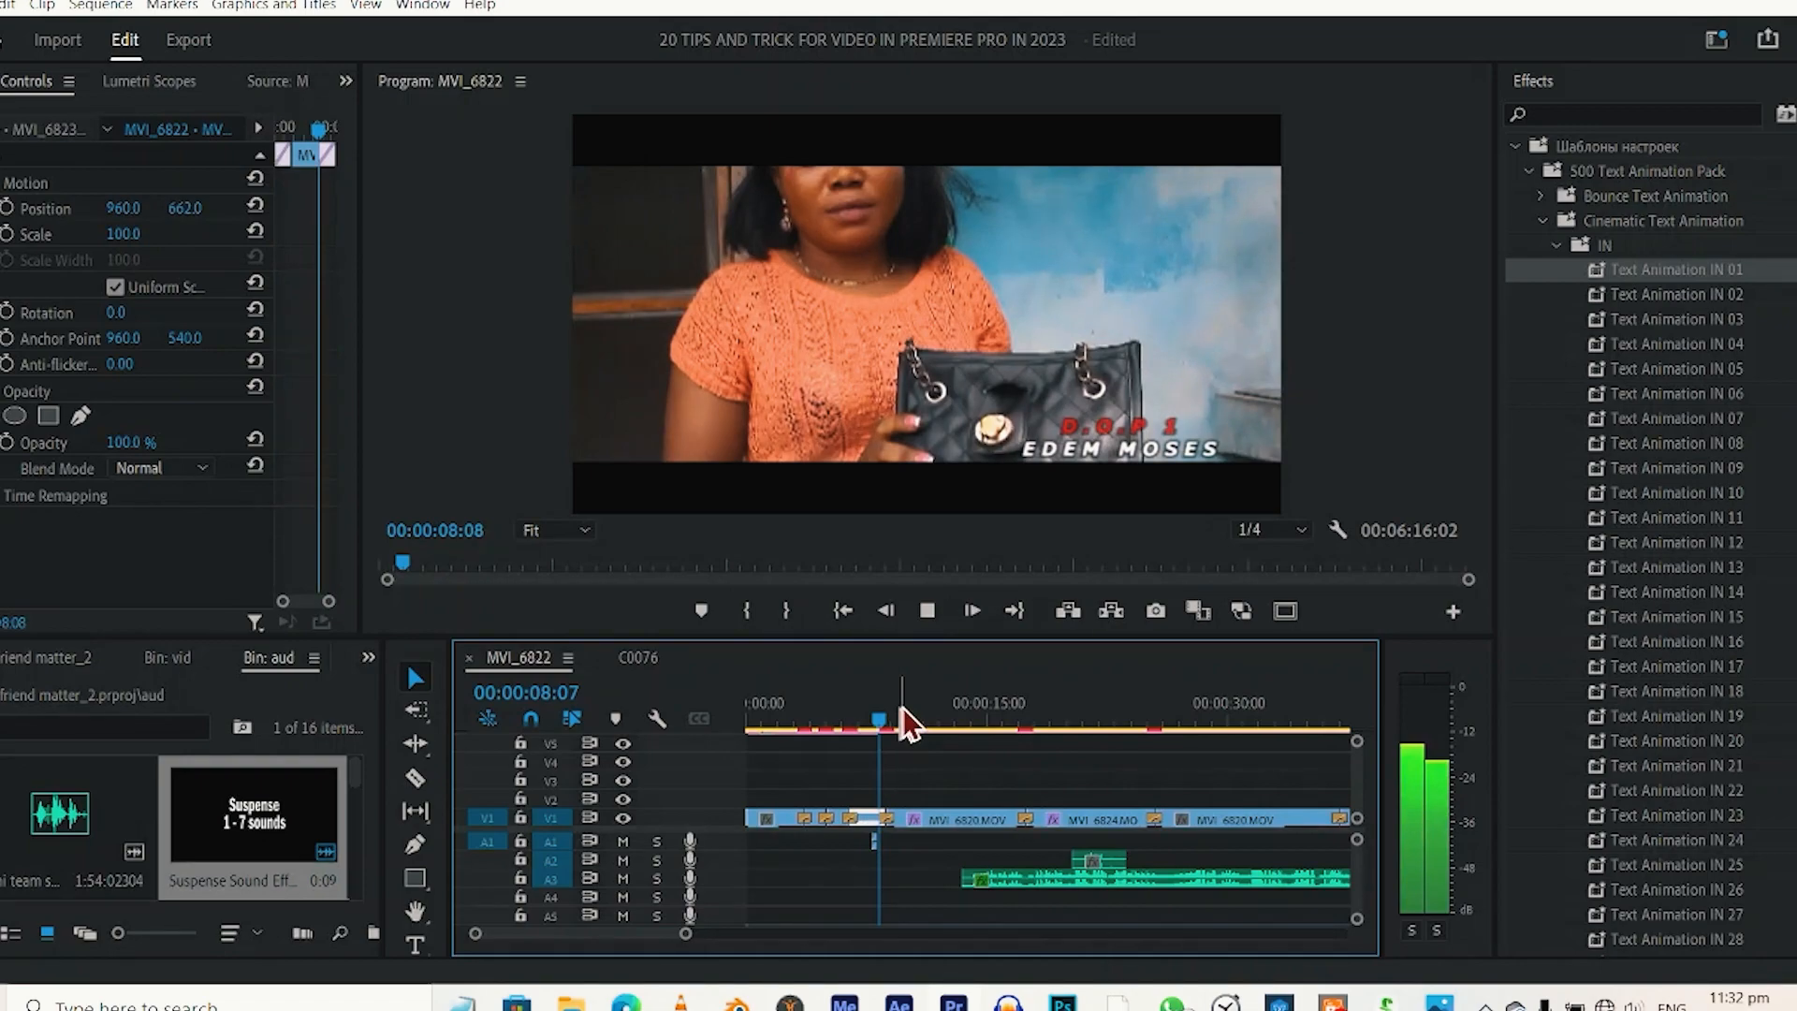
{"action": "left_click", "coordinate": [1039, 717]}
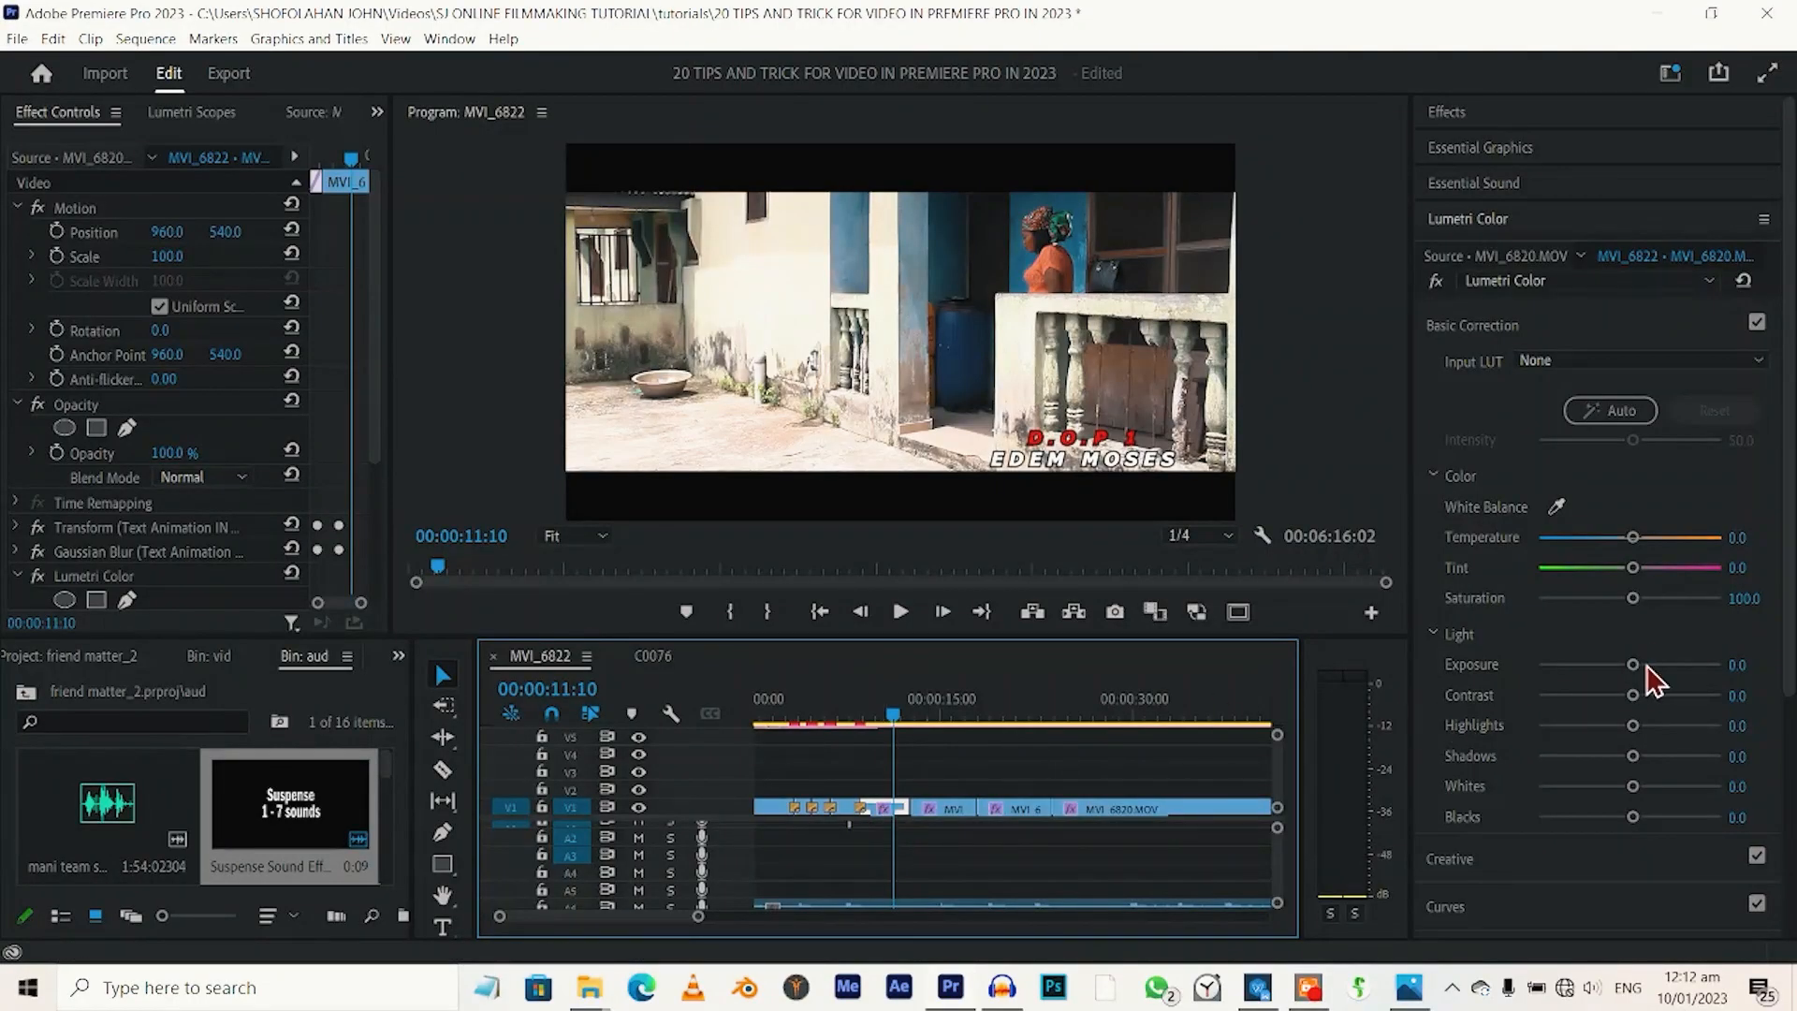
Grade the MVI_6820 clip near 00:00:11 in Lumetri Color with exposure 0.3, contrast 24.8, highlights -63.1, shadows 33.8 and whites -17.2.
{"action": "left_click_drag", "start_coordinate": [1638, 666], "coordinate": [1536, 743]}
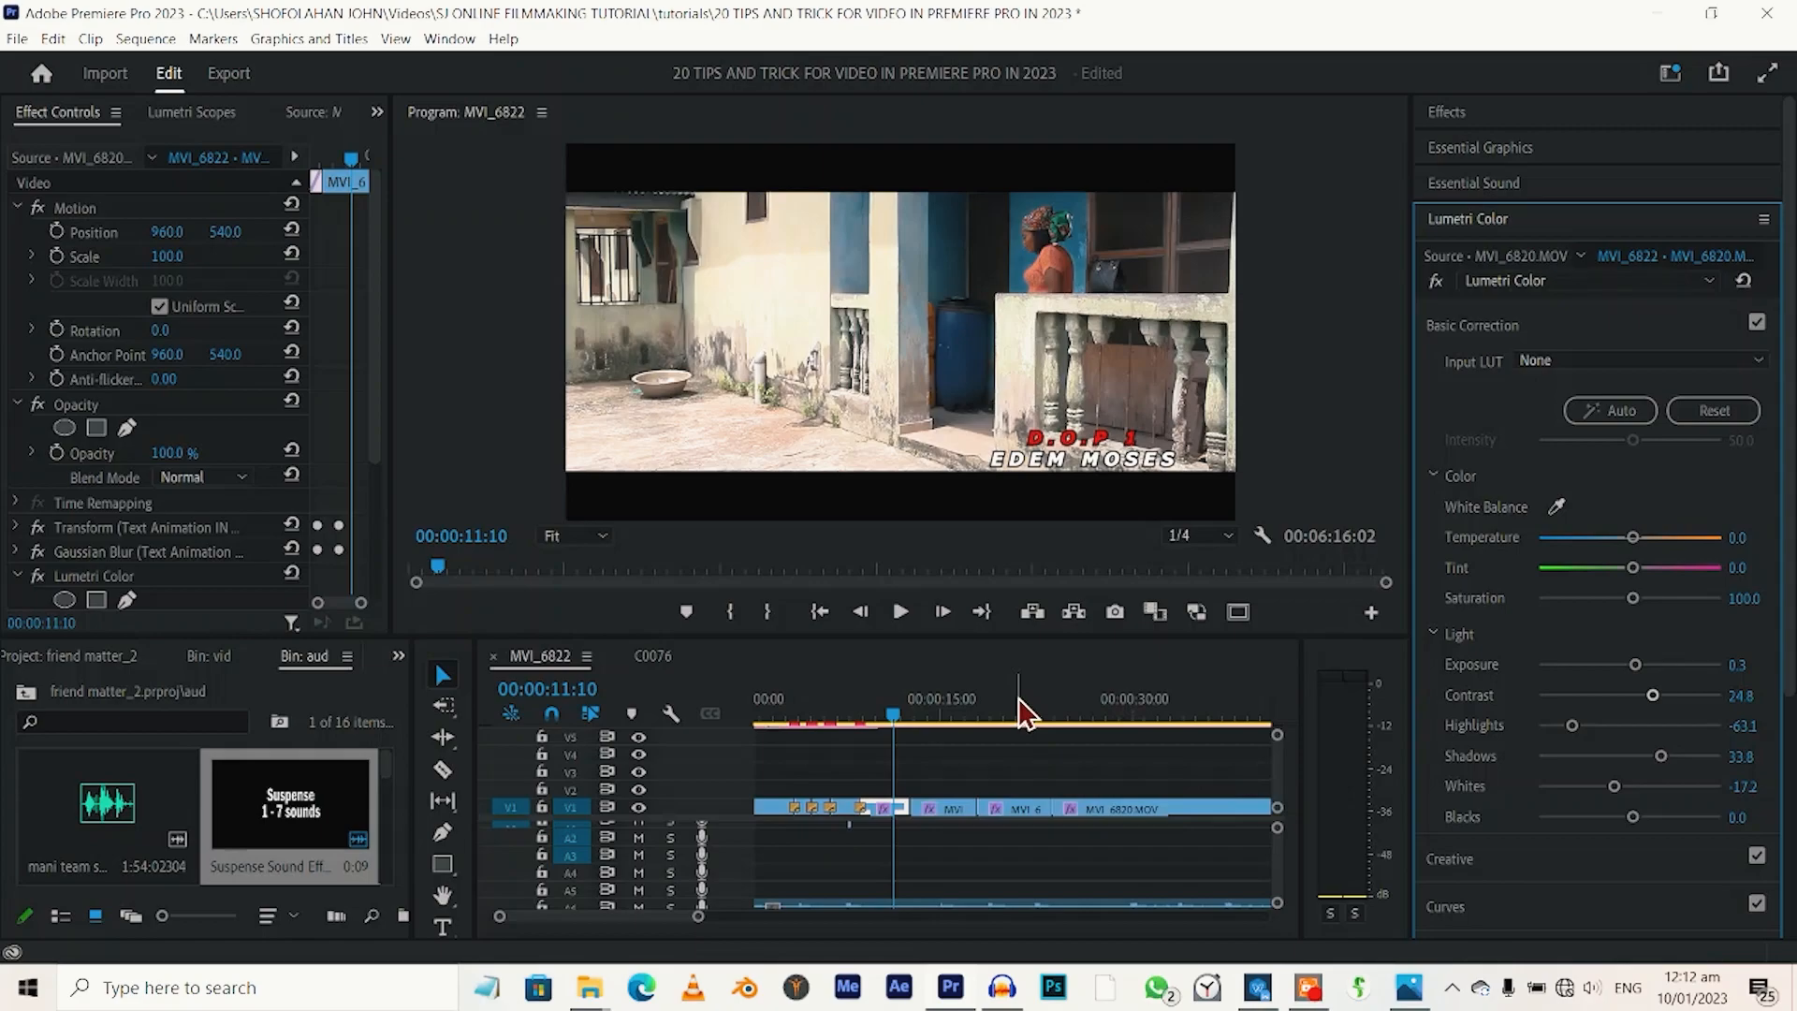
Select the ungraded MVI_6820 clip near 00:00:20, and jump to the source clip's instance at 00:00:08:20 through Lumetri Color.
{"action": "left_click", "coordinate": [1018, 697]}
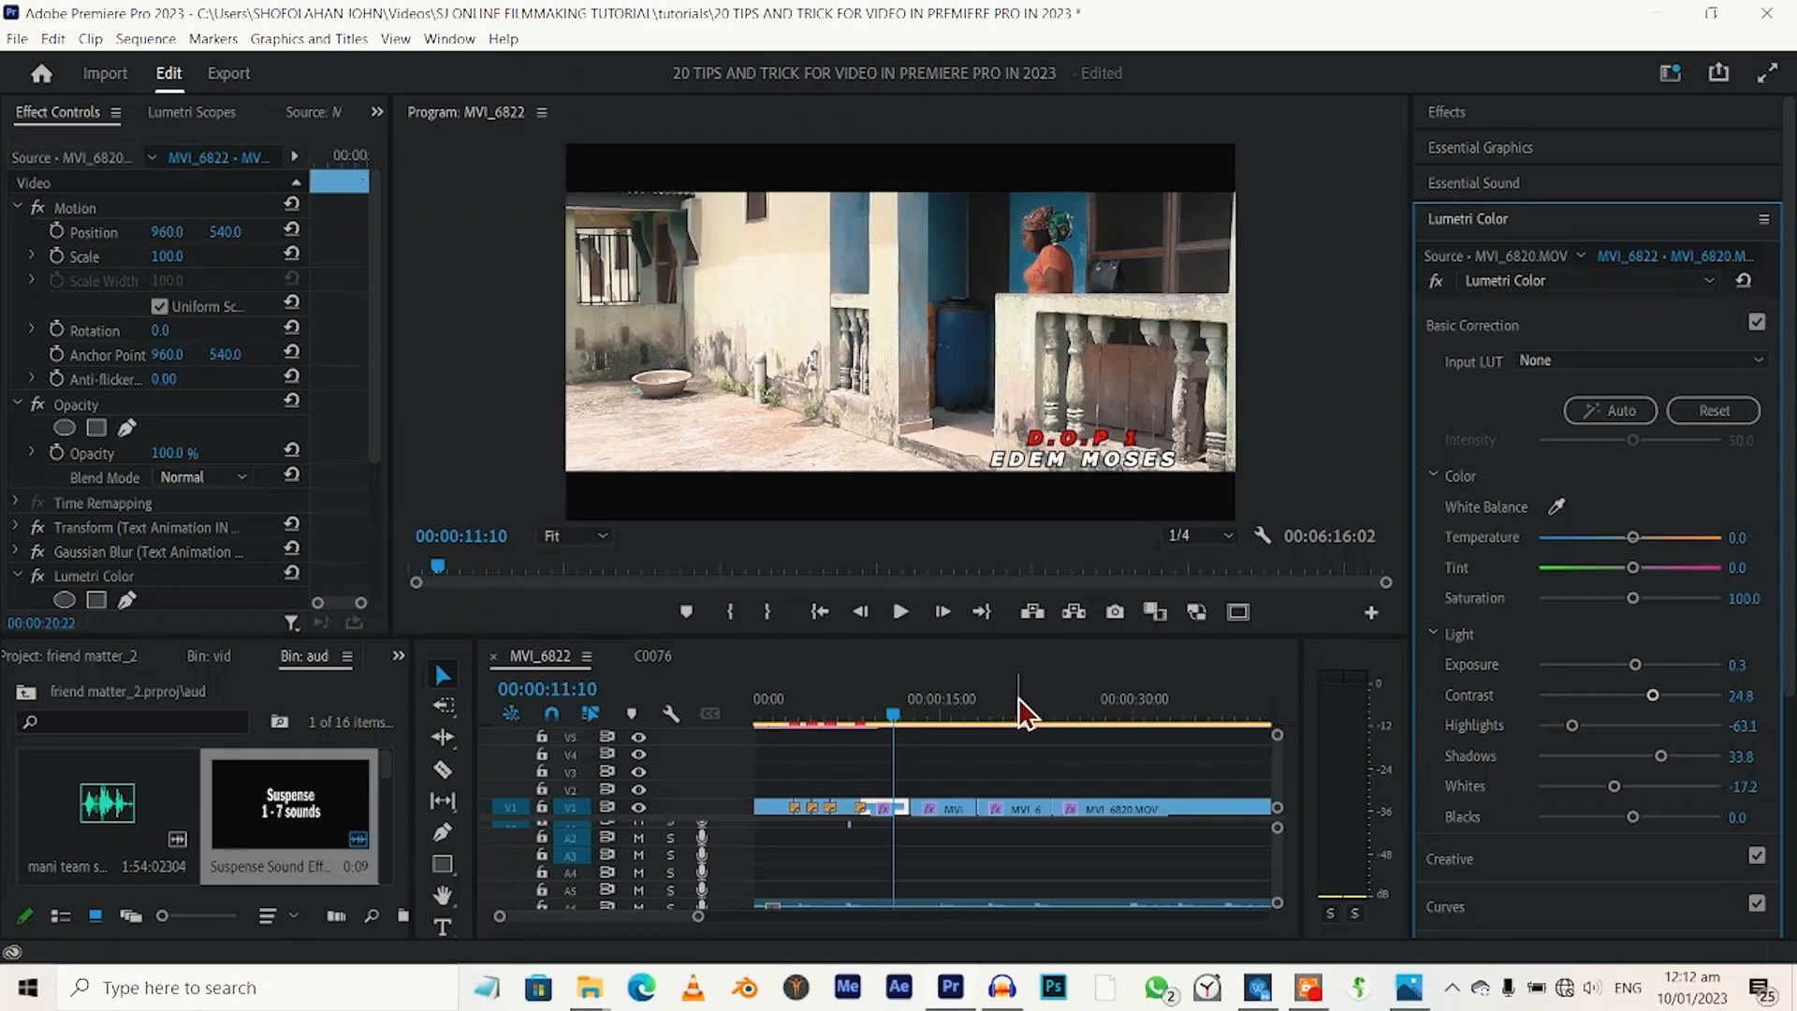
{"action": "left_click", "coordinate": [1021, 808]}
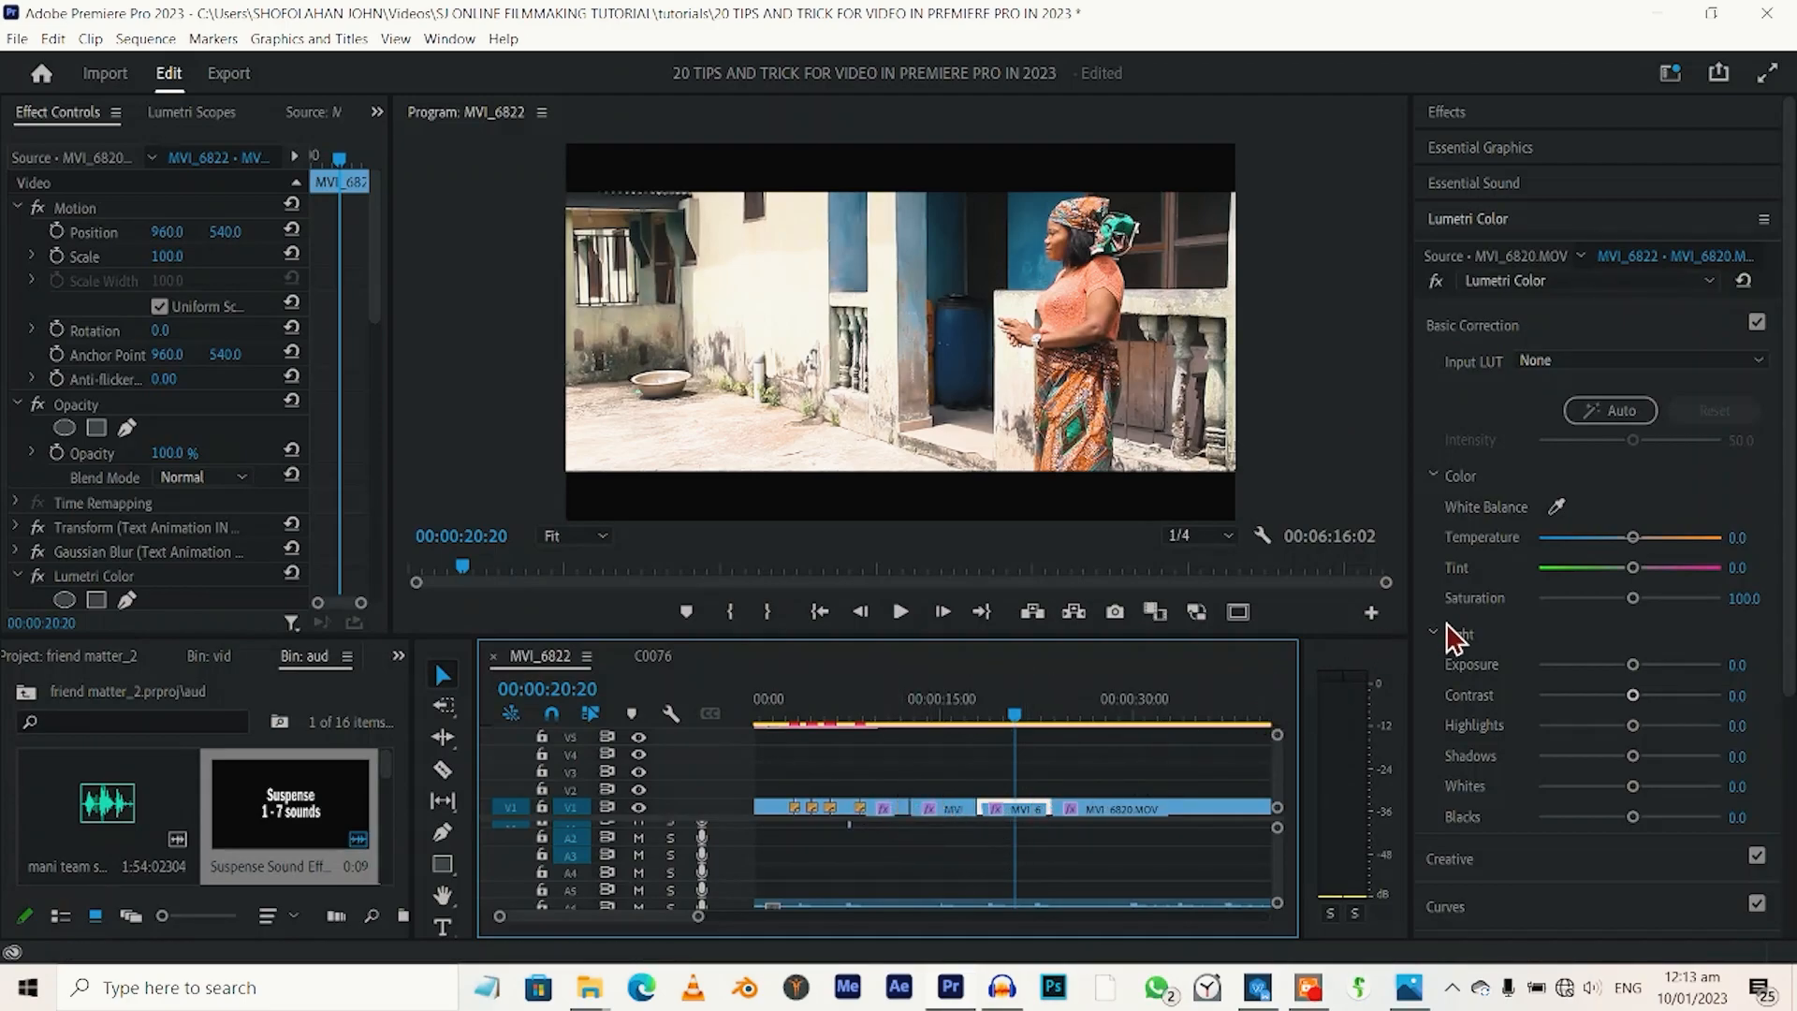
{"action": "left_click", "coordinate": [1475, 265]}
{"action": "left_click", "coordinate": [1580, 256]}
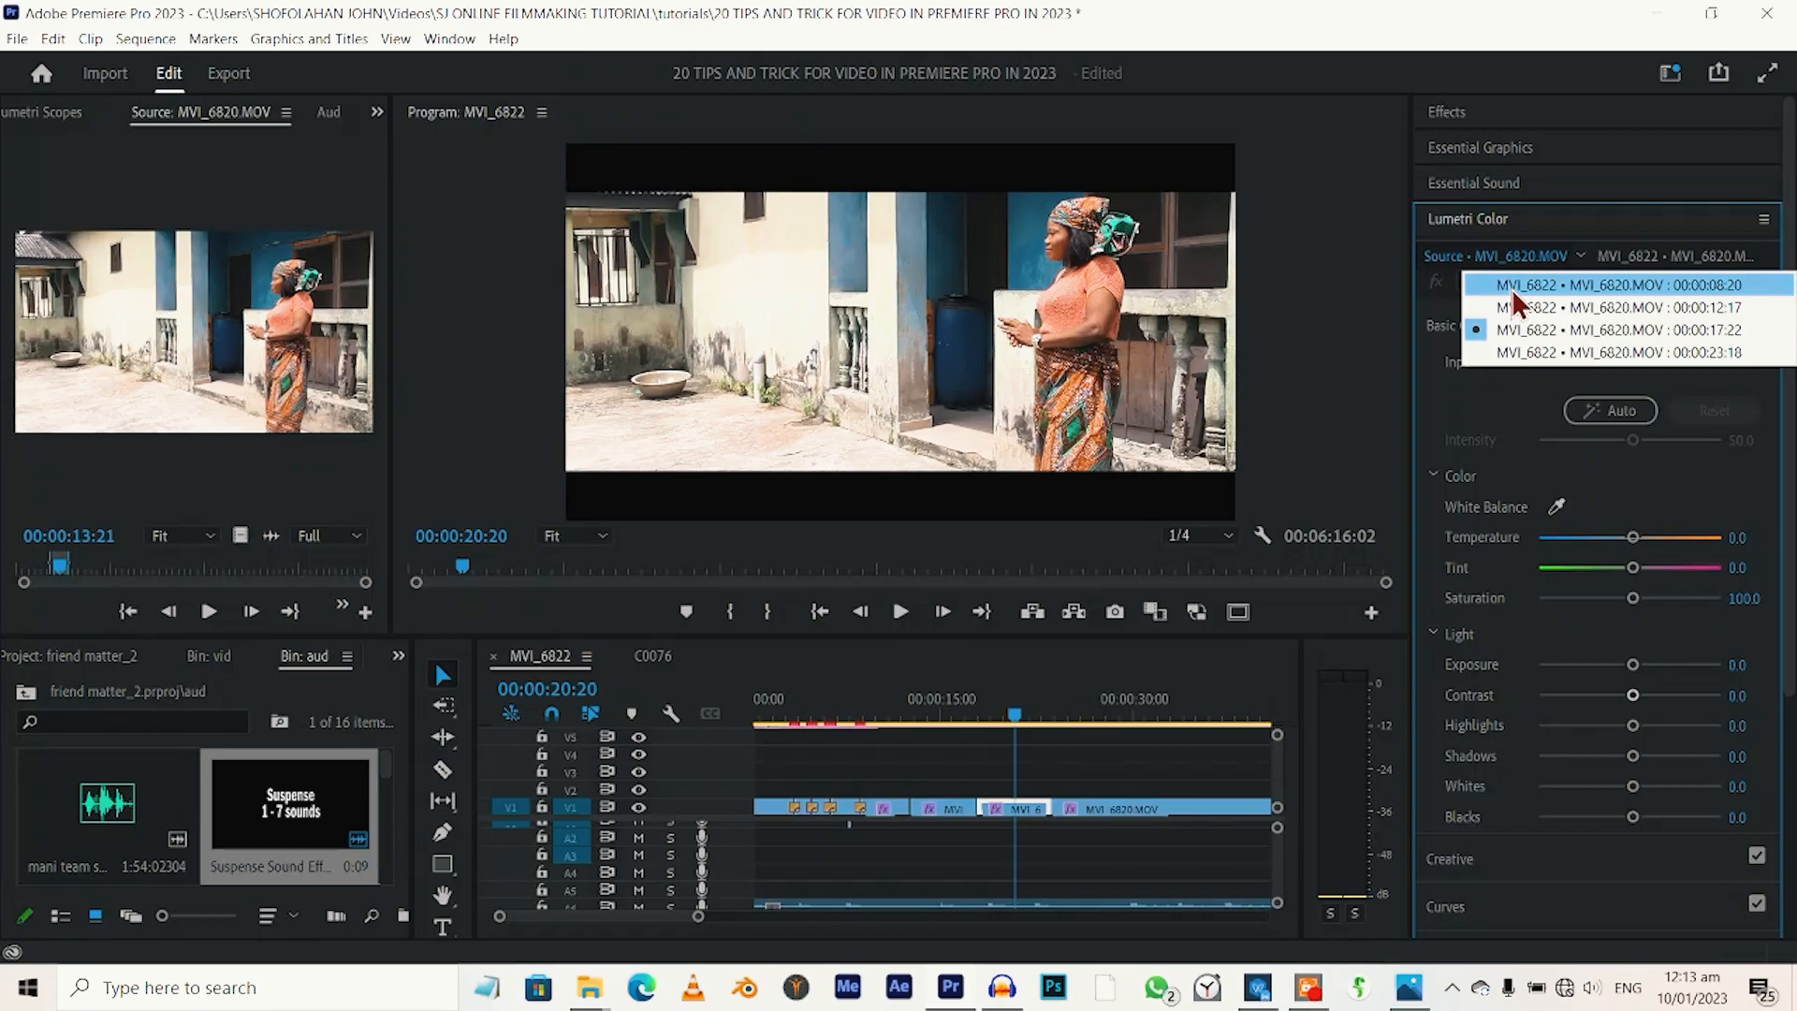
{"action": "left_click", "coordinate": [1512, 286]}
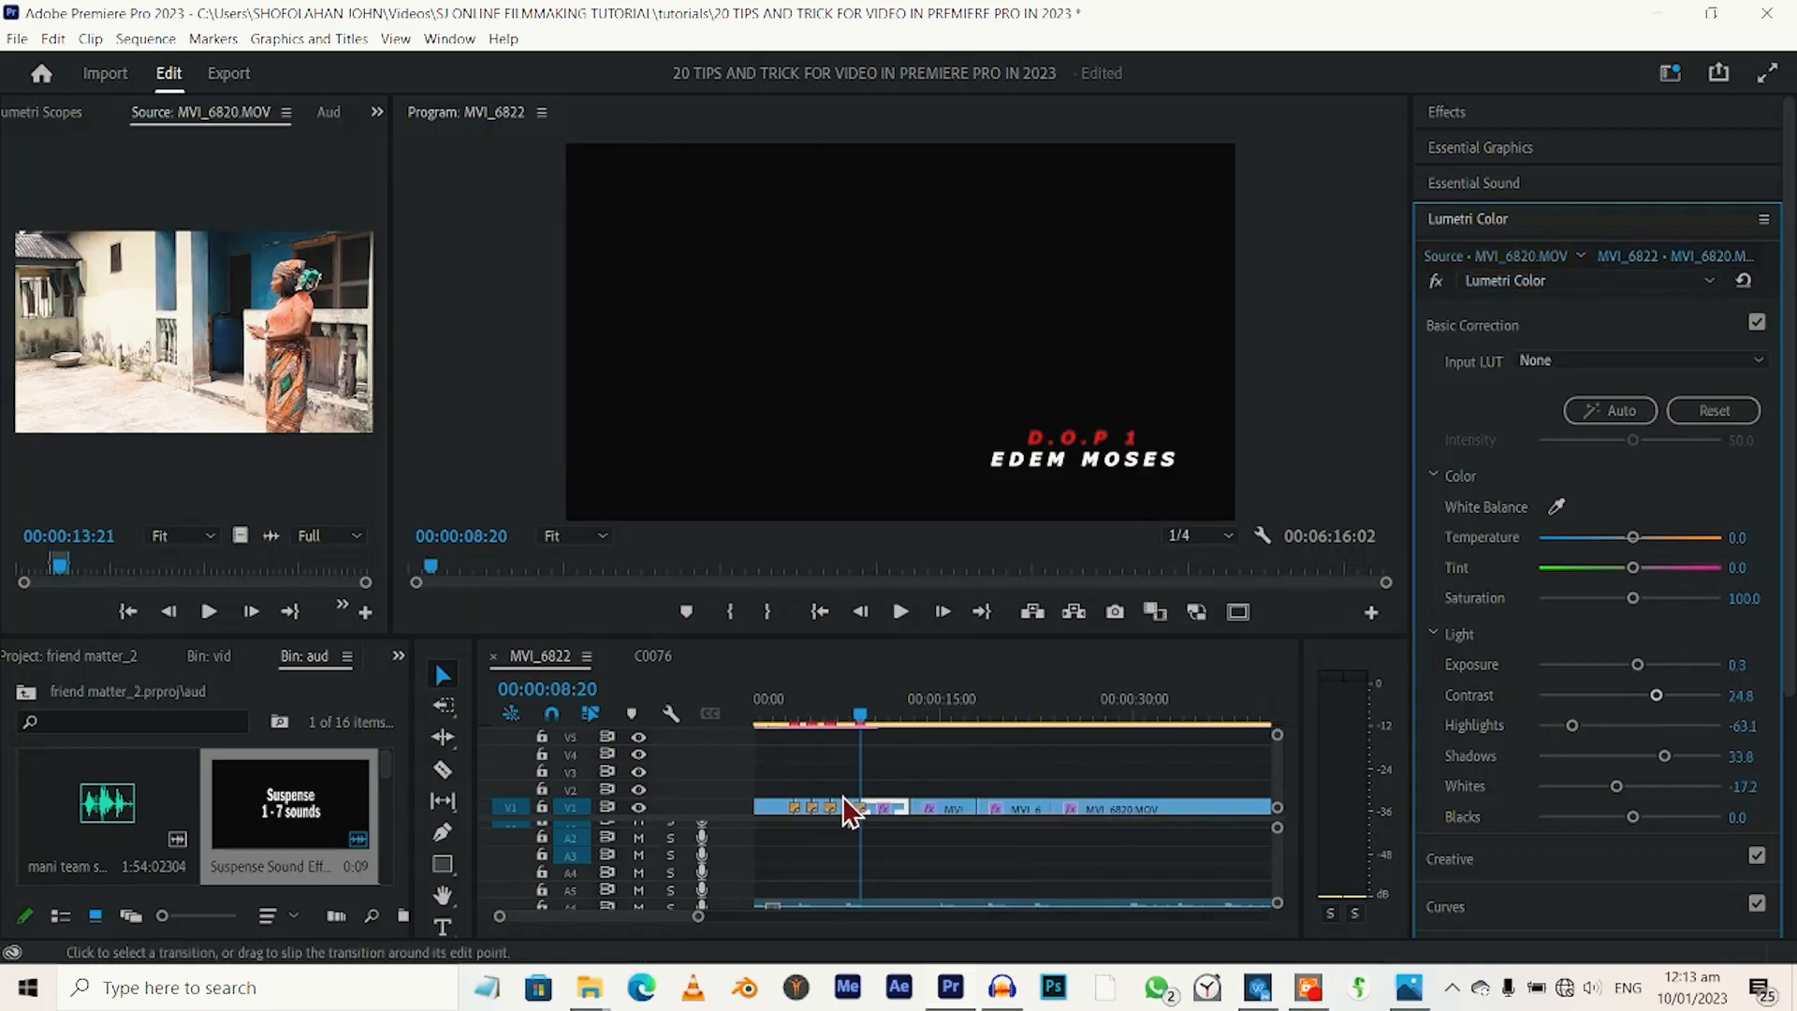
Go to about 00:00:11 in the graded MVI_6820 clip and select its Lumetri Color effect in the effect controls.
{"action": "left_click", "coordinate": [886, 713]}
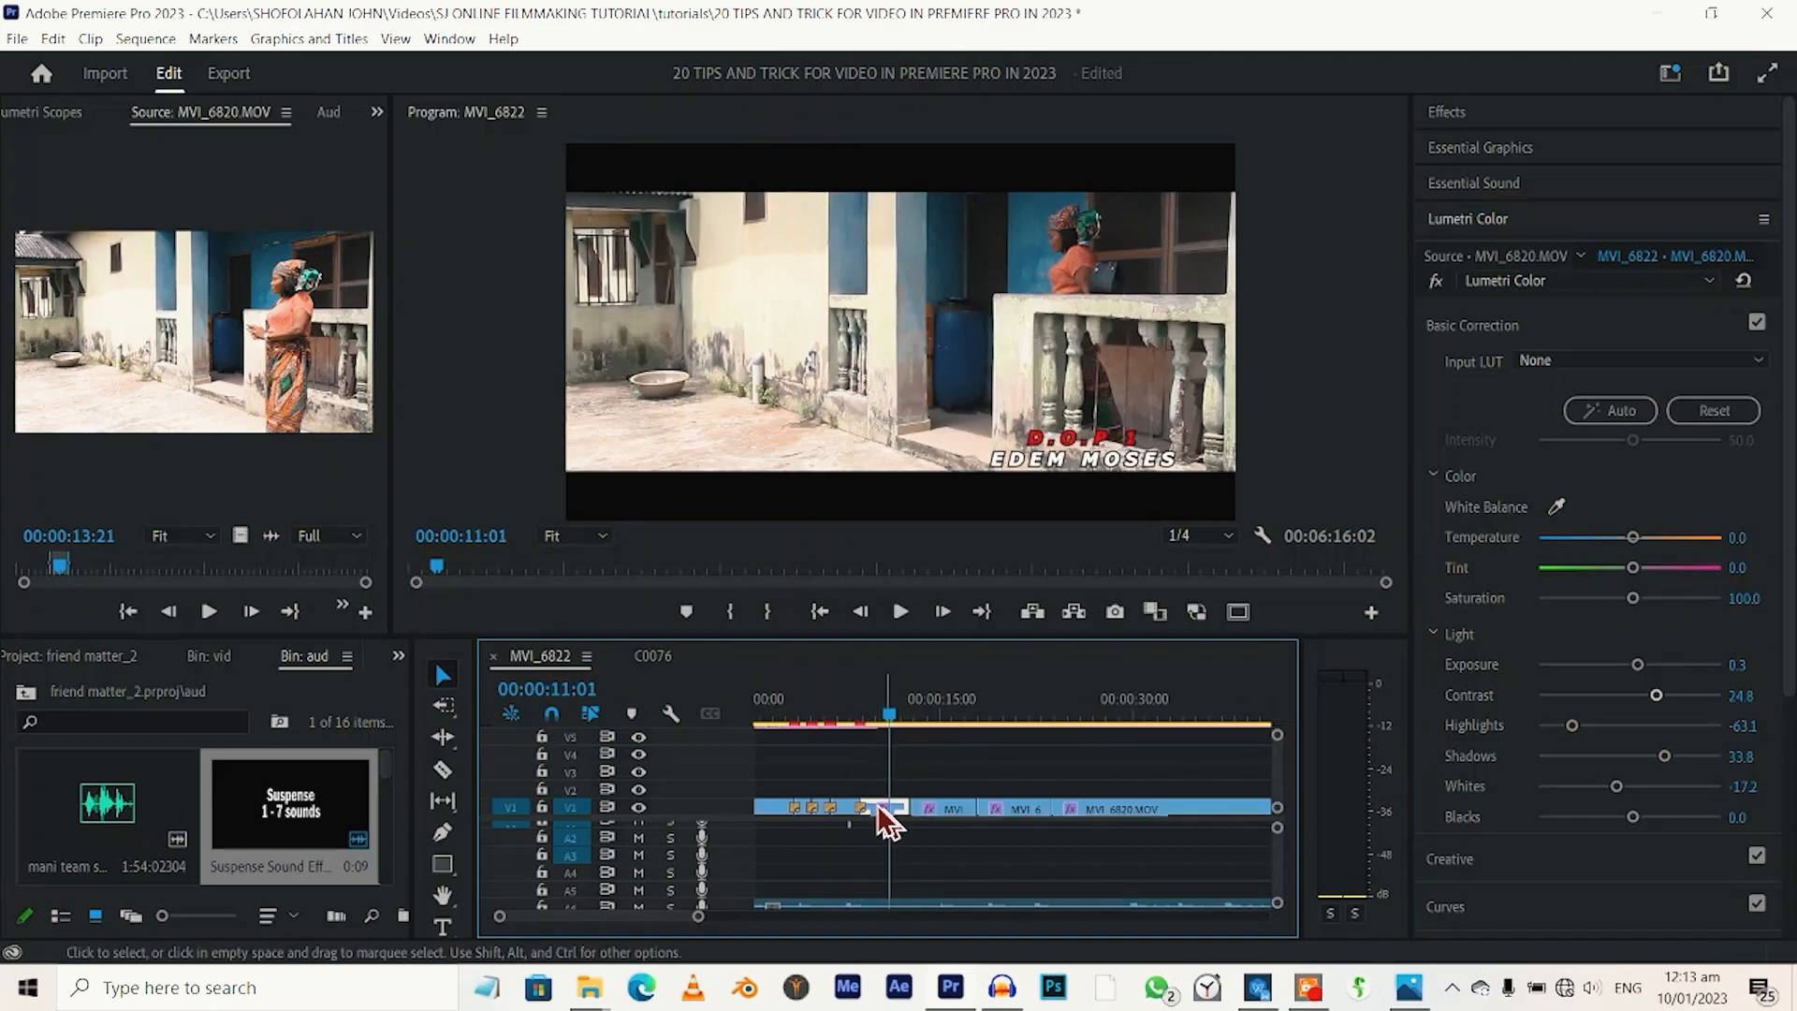
{"action": "left_click", "coordinate": [41, 106]}
{"action": "left_click", "coordinate": [31, 114]}
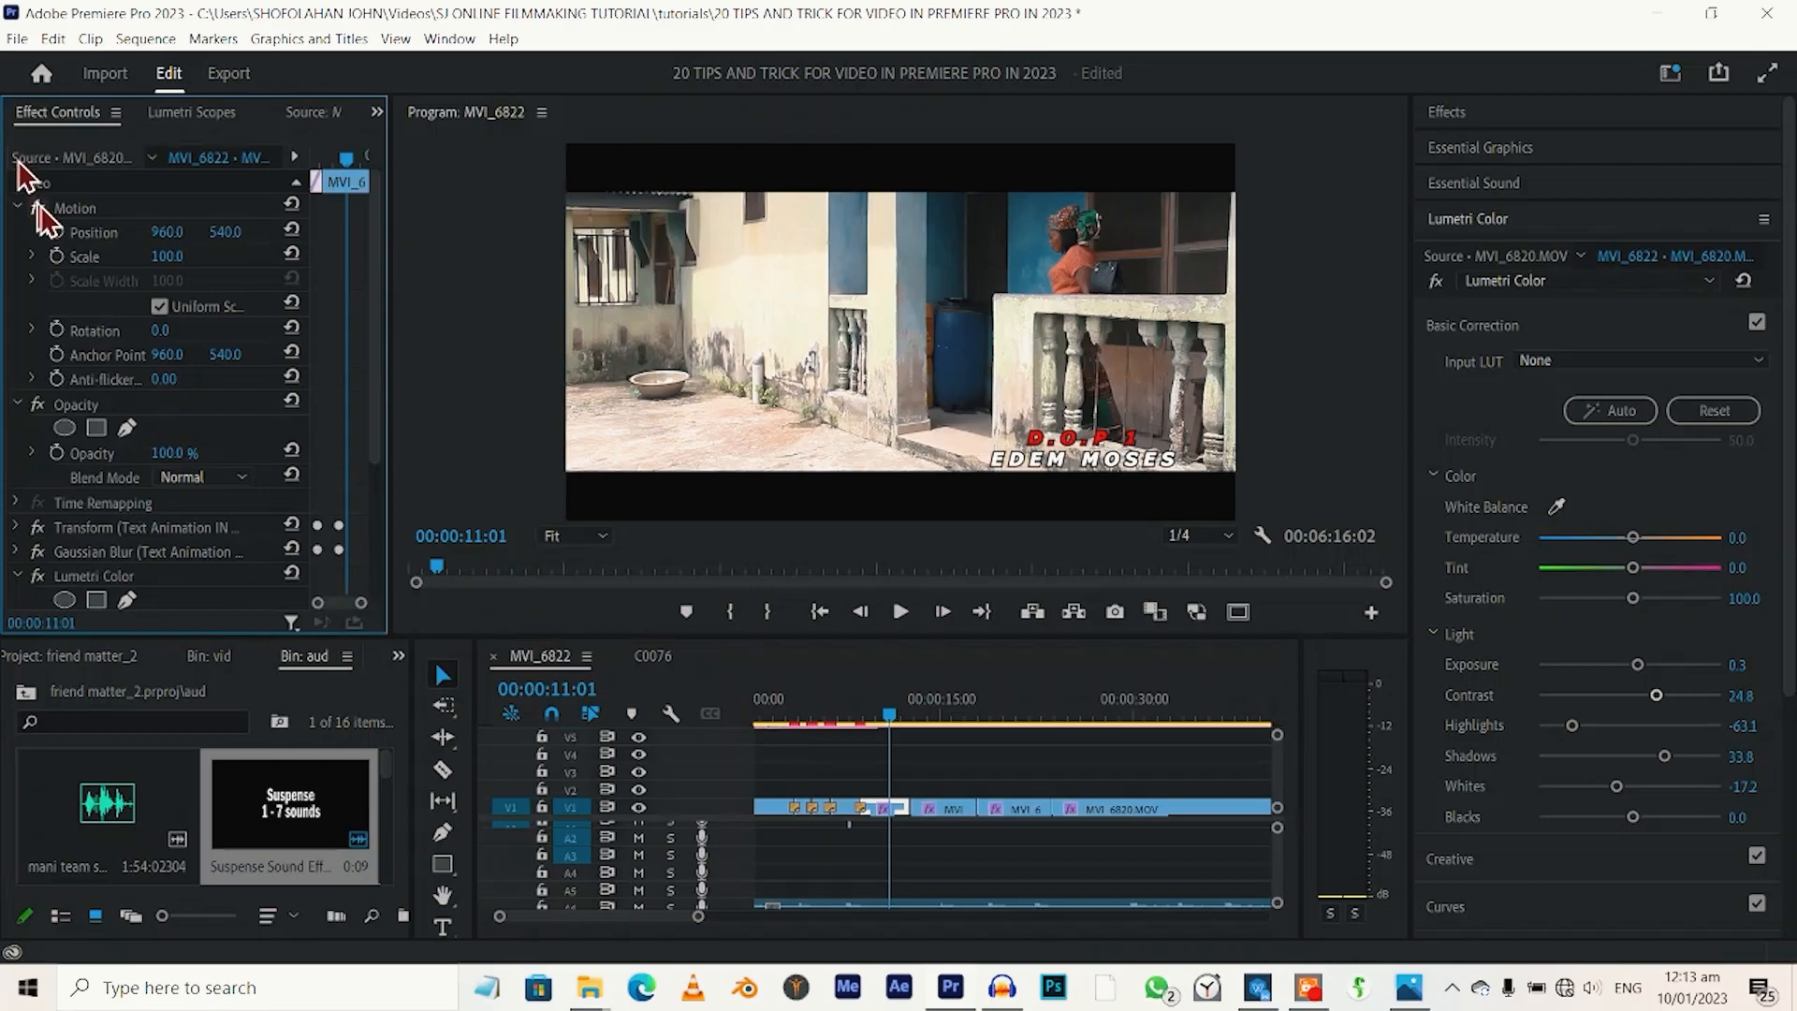
{"action": "scroll", "coordinate": [236, 578], "scroll_direction": "down", "scroll_amount": 1}
{"action": "left_click", "coordinate": [103, 538]}
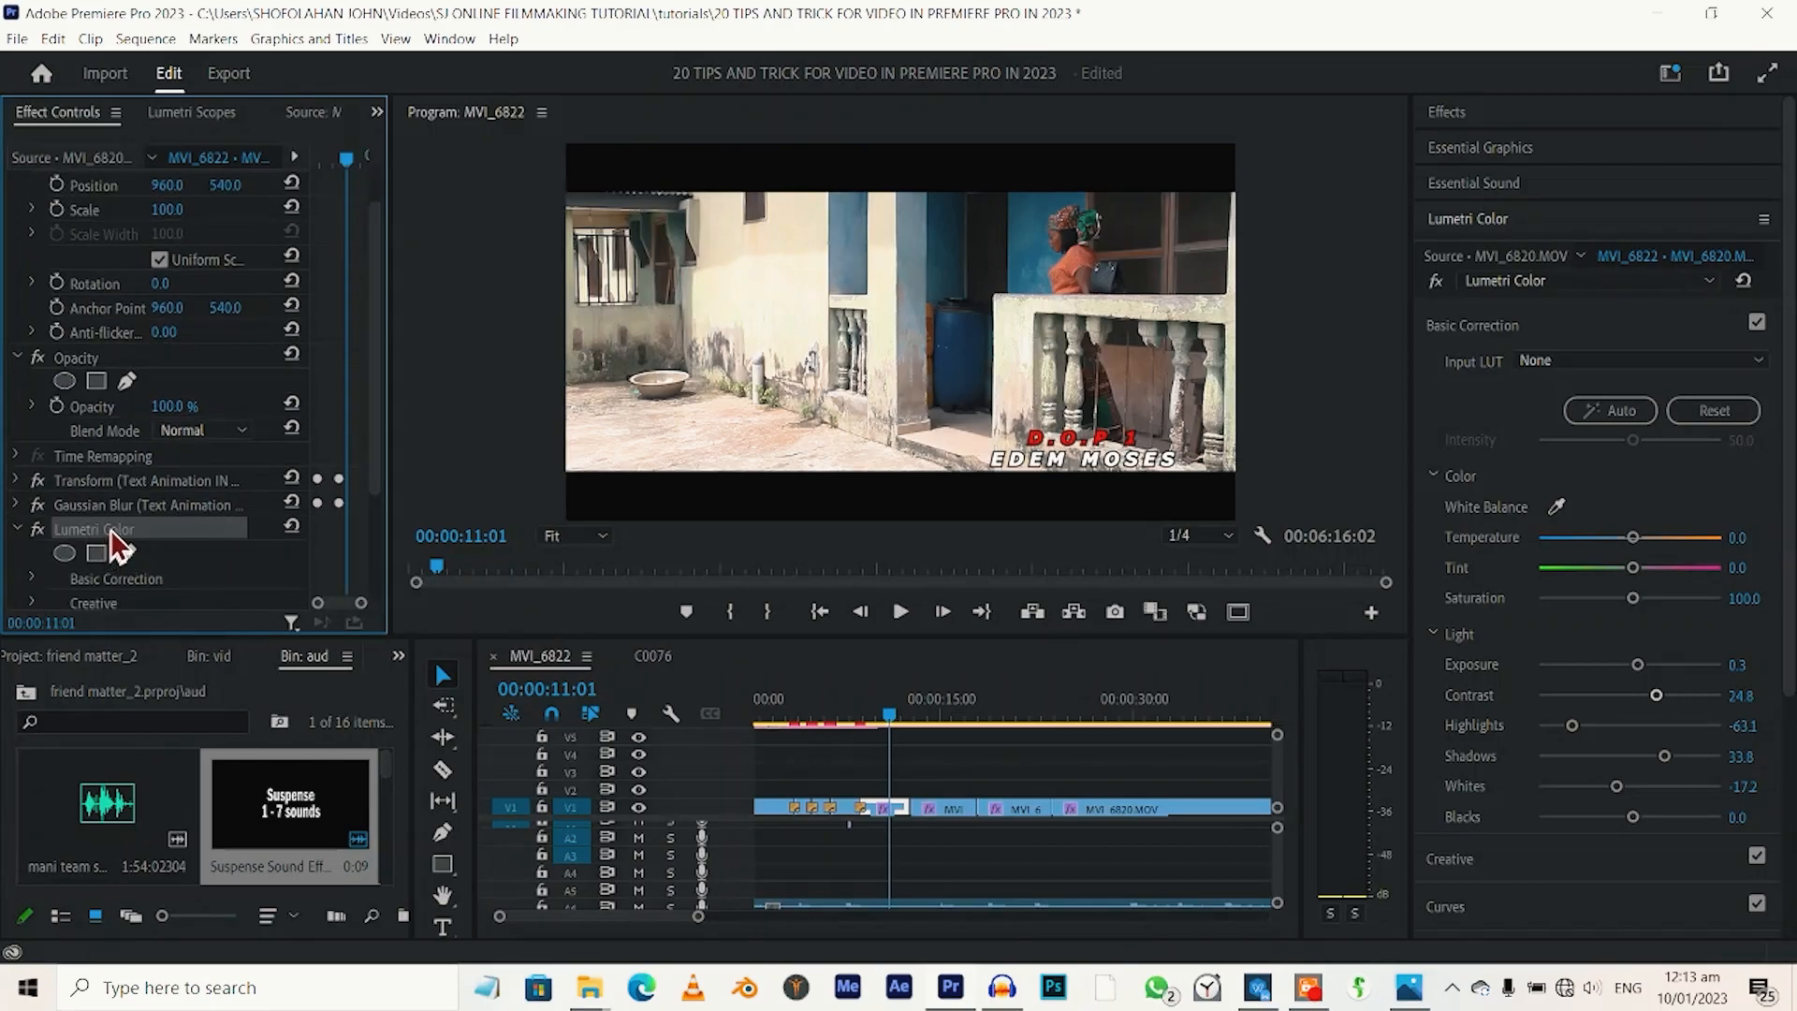
Reselect the graded clip on V1 and open its source clip MVI_6820.MOV from Lumetri Color.
{"action": "right_click", "coordinate": [878, 809]}
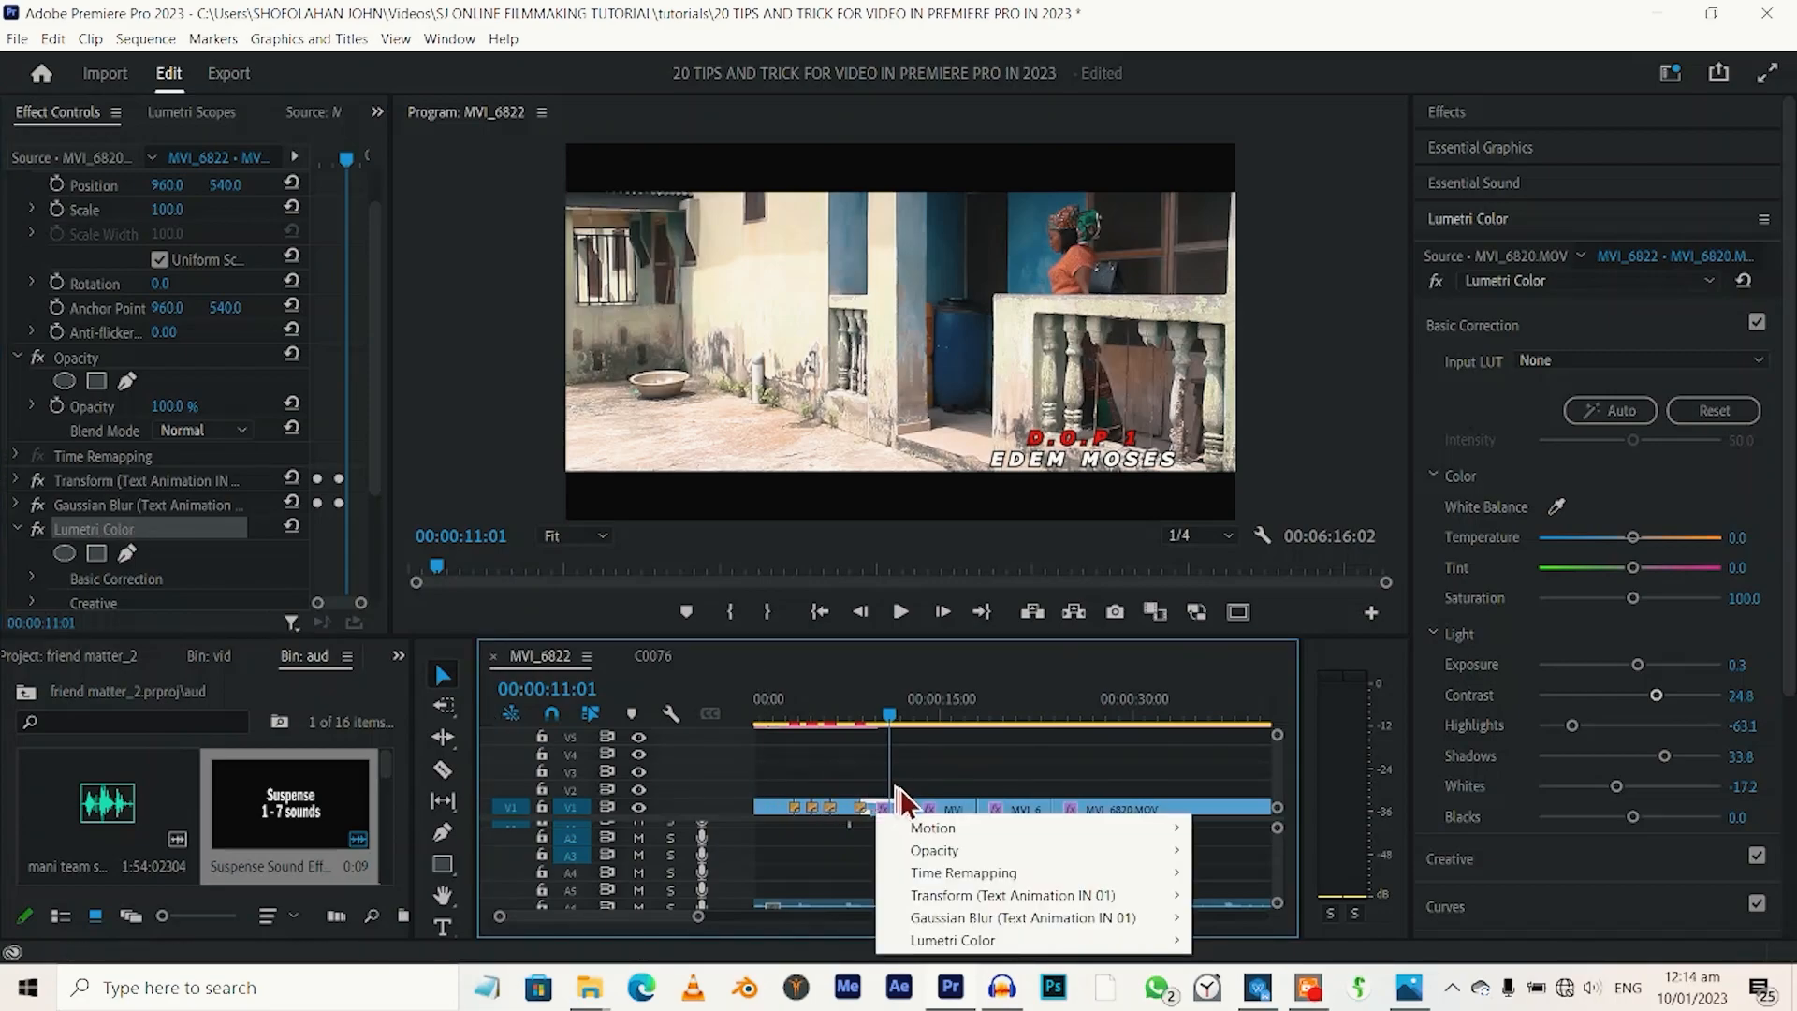
{"action": "left_click", "coordinate": [895, 808]}
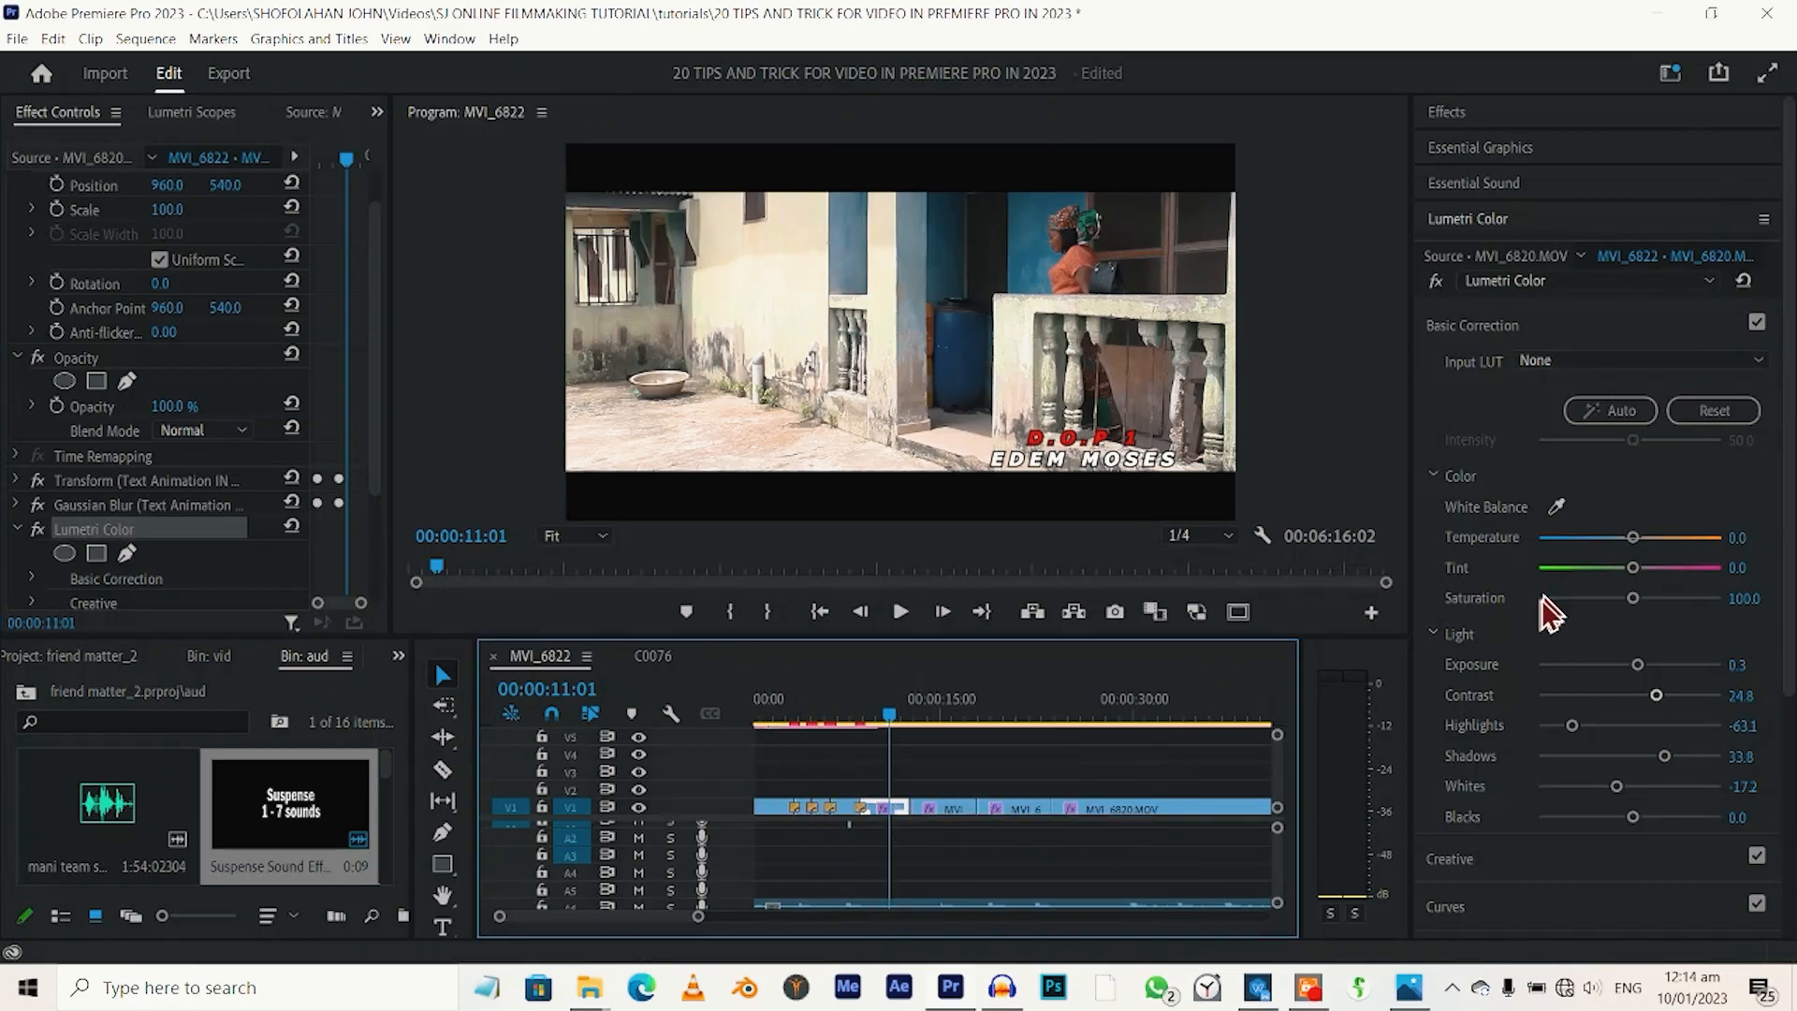
{"action": "left_click", "coordinate": [1508, 259]}
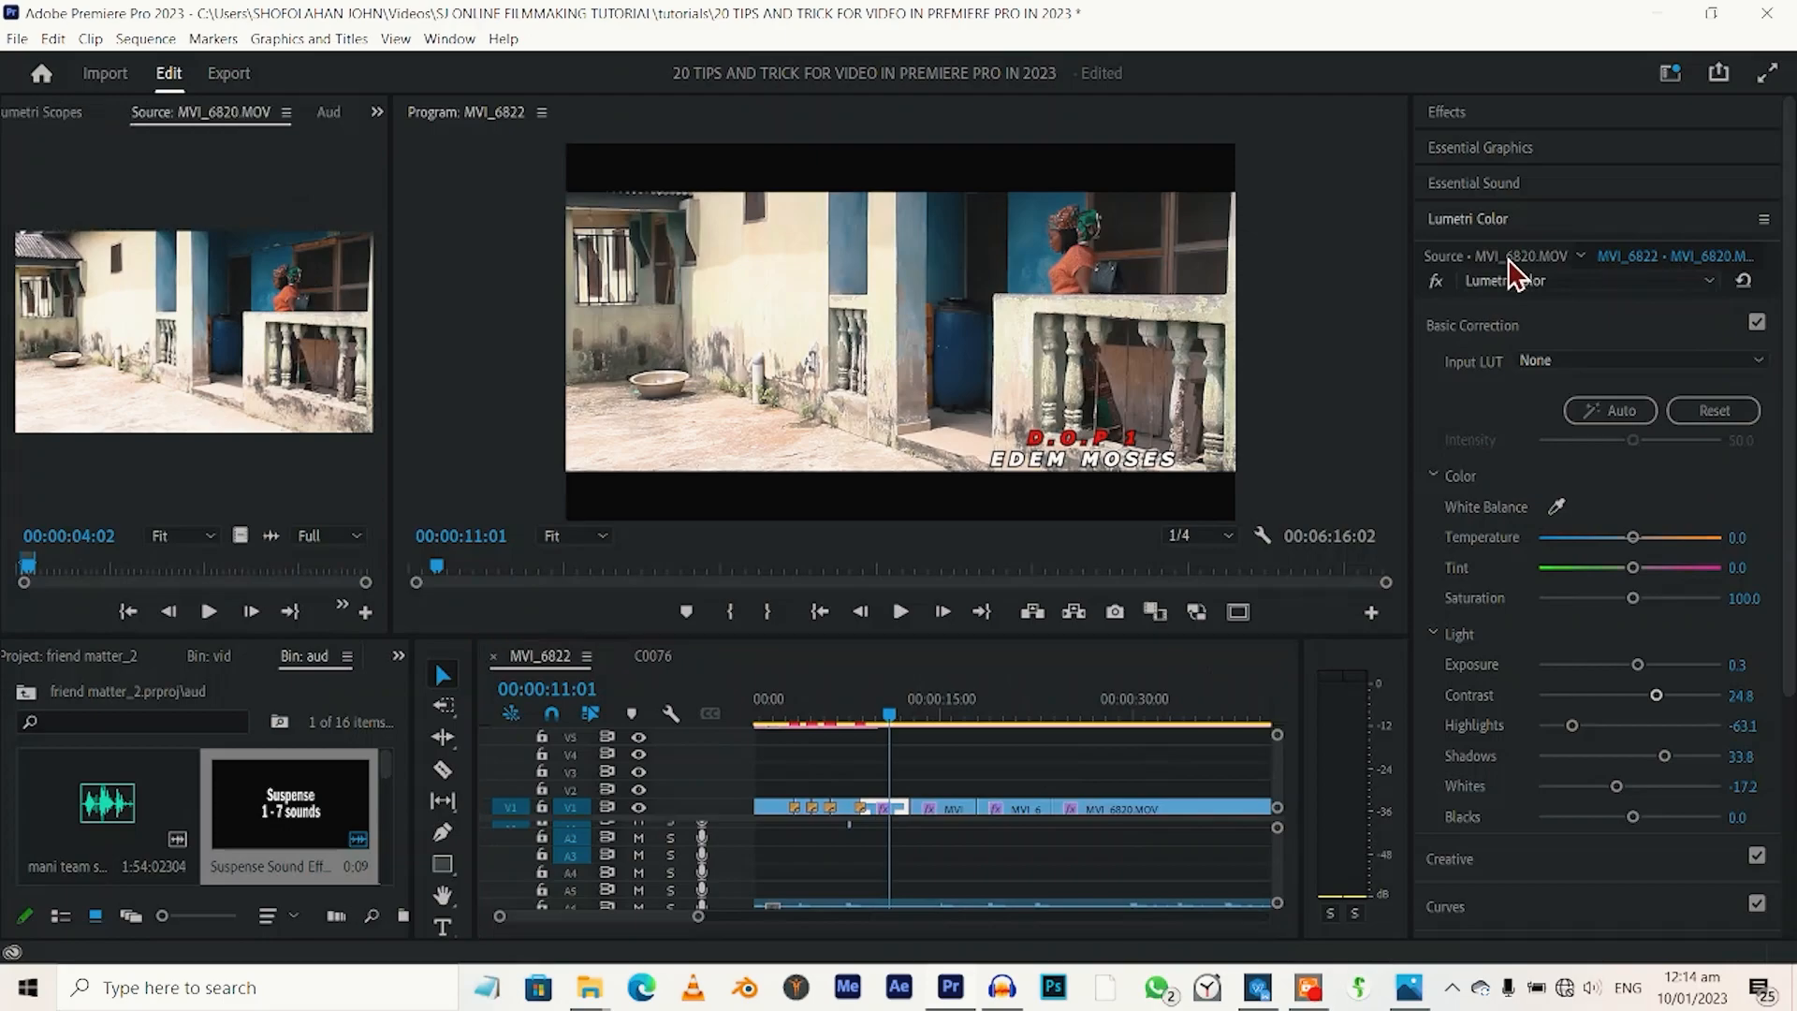
Jump to the MVI_6820.MOV source clip's instance at 00:00:17:22 through Lumetri Color and select that clip on V1.
{"action": "left_click", "coordinate": [1579, 256]}
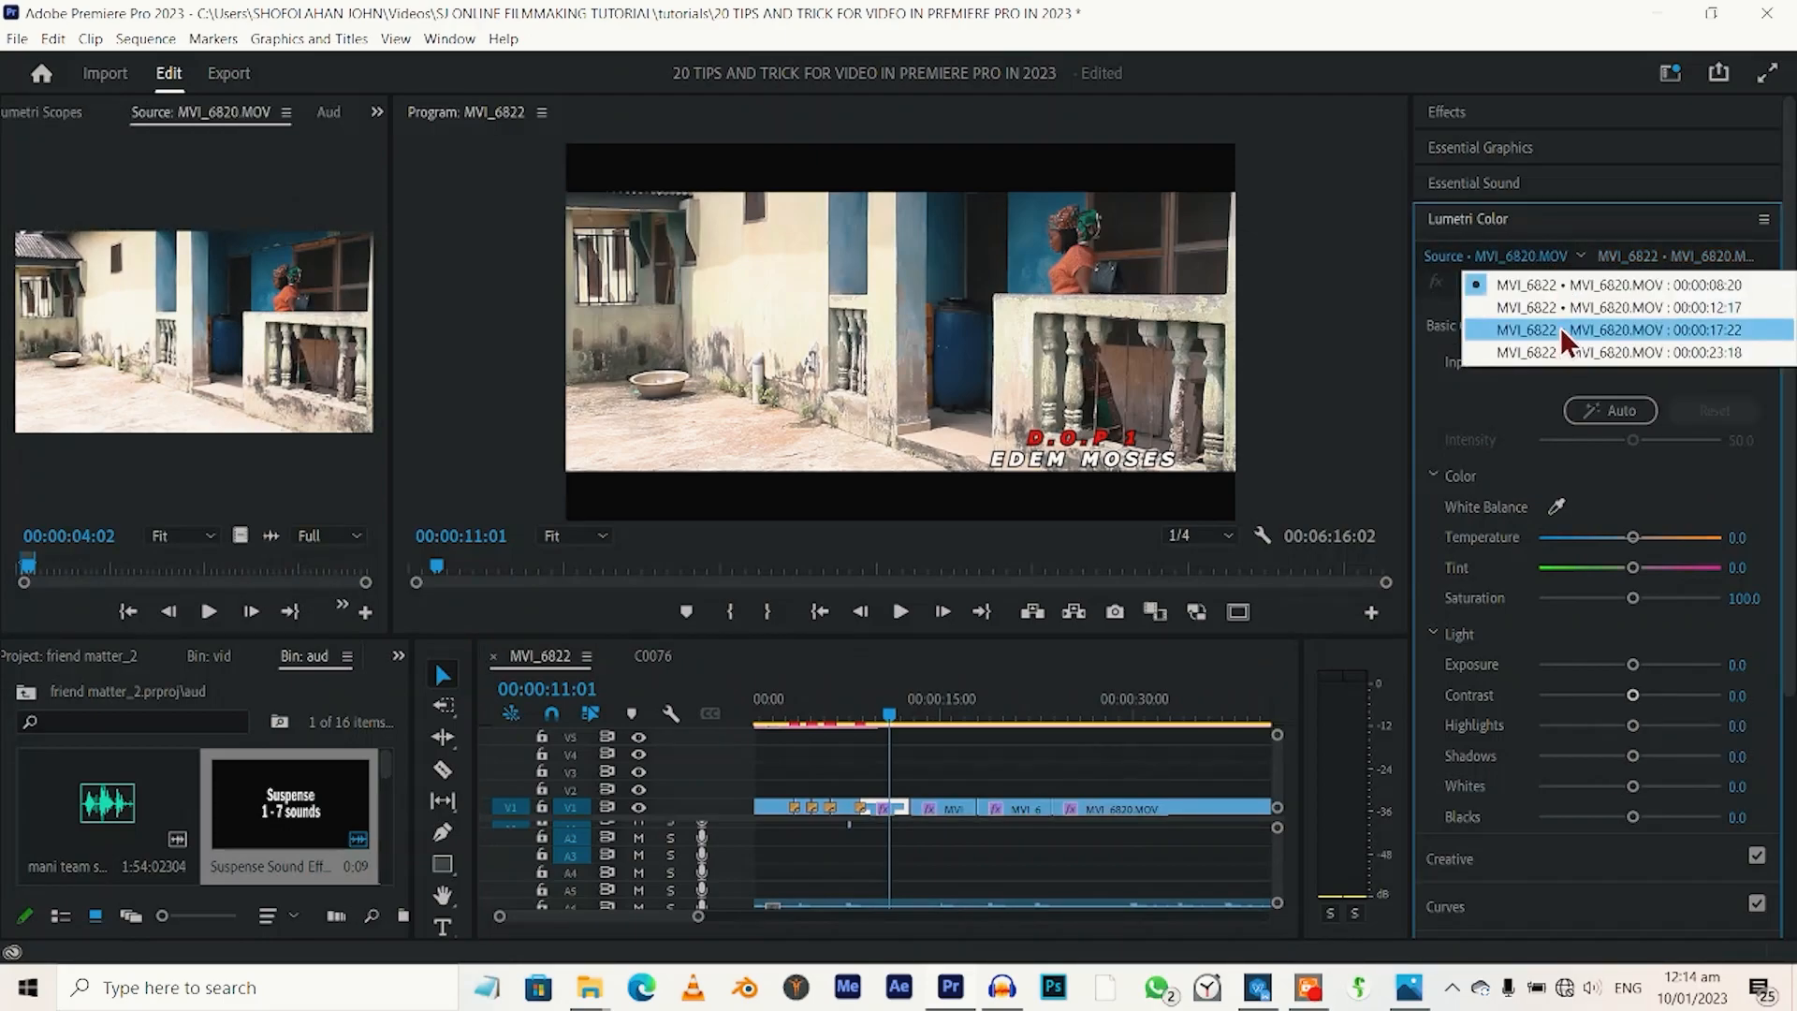
{"action": "left_click", "coordinate": [1560, 329]}
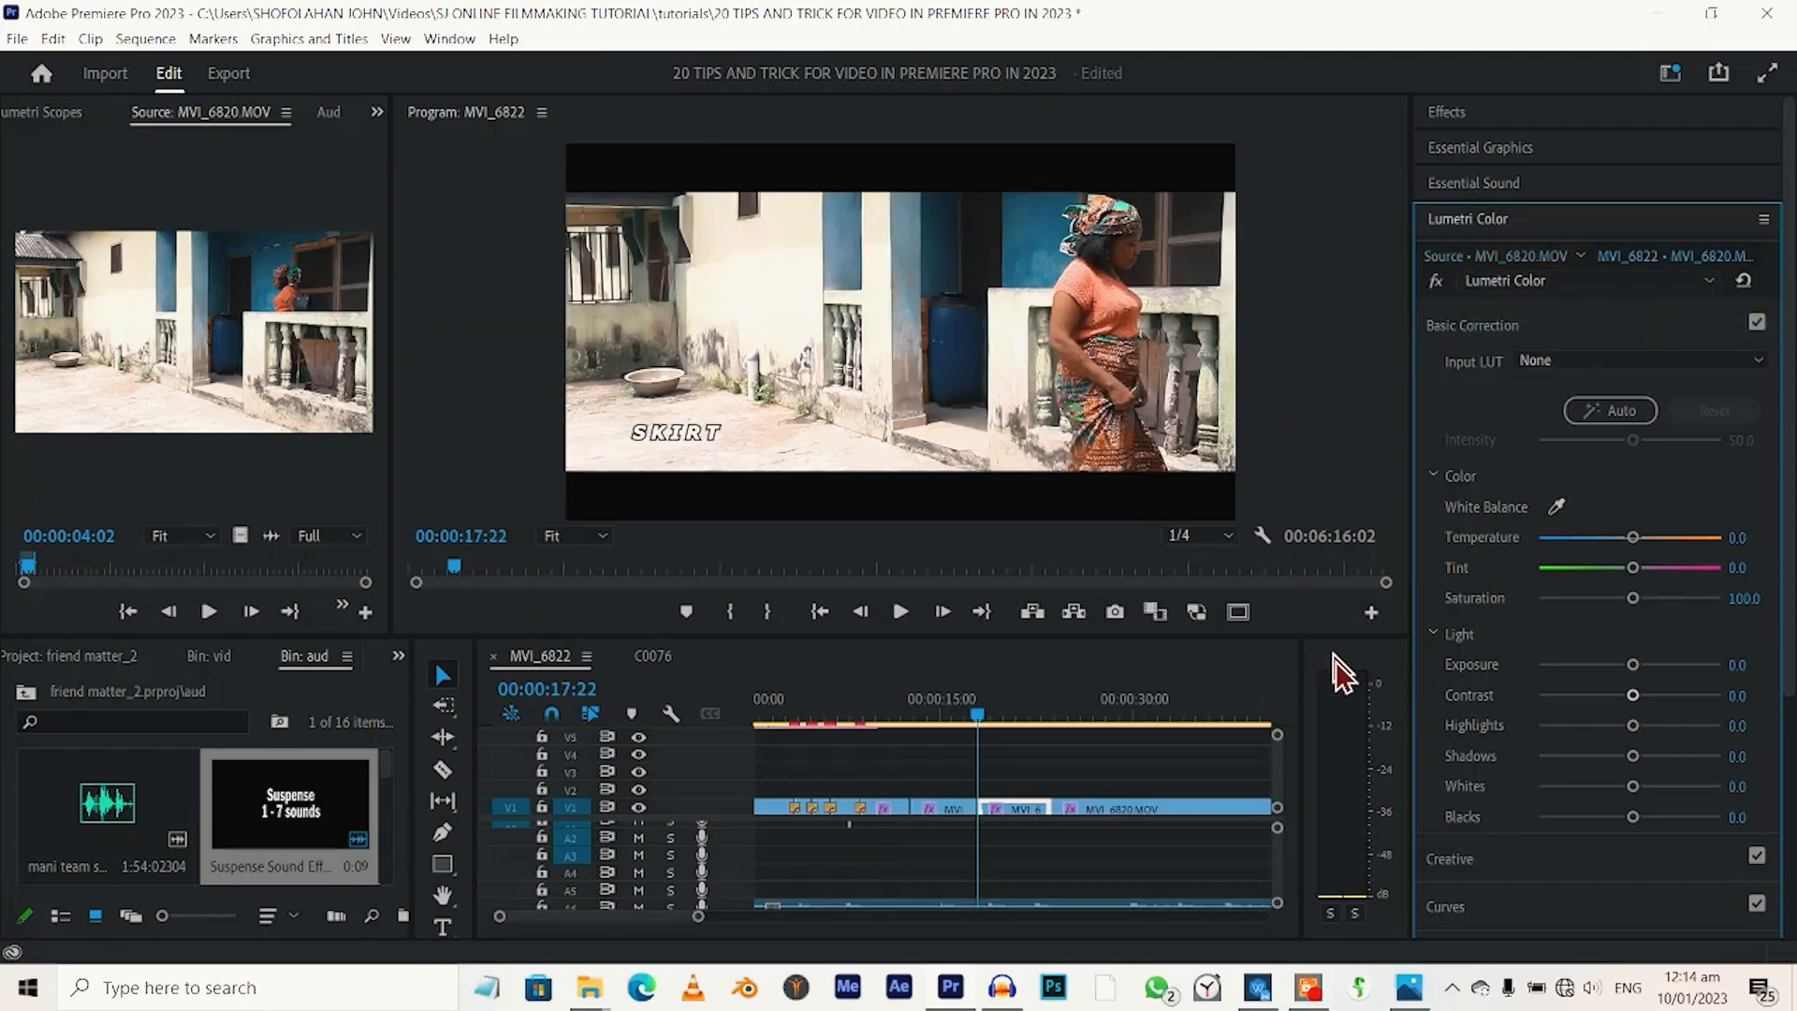
{"action": "left_click", "coordinate": [1009, 807]}
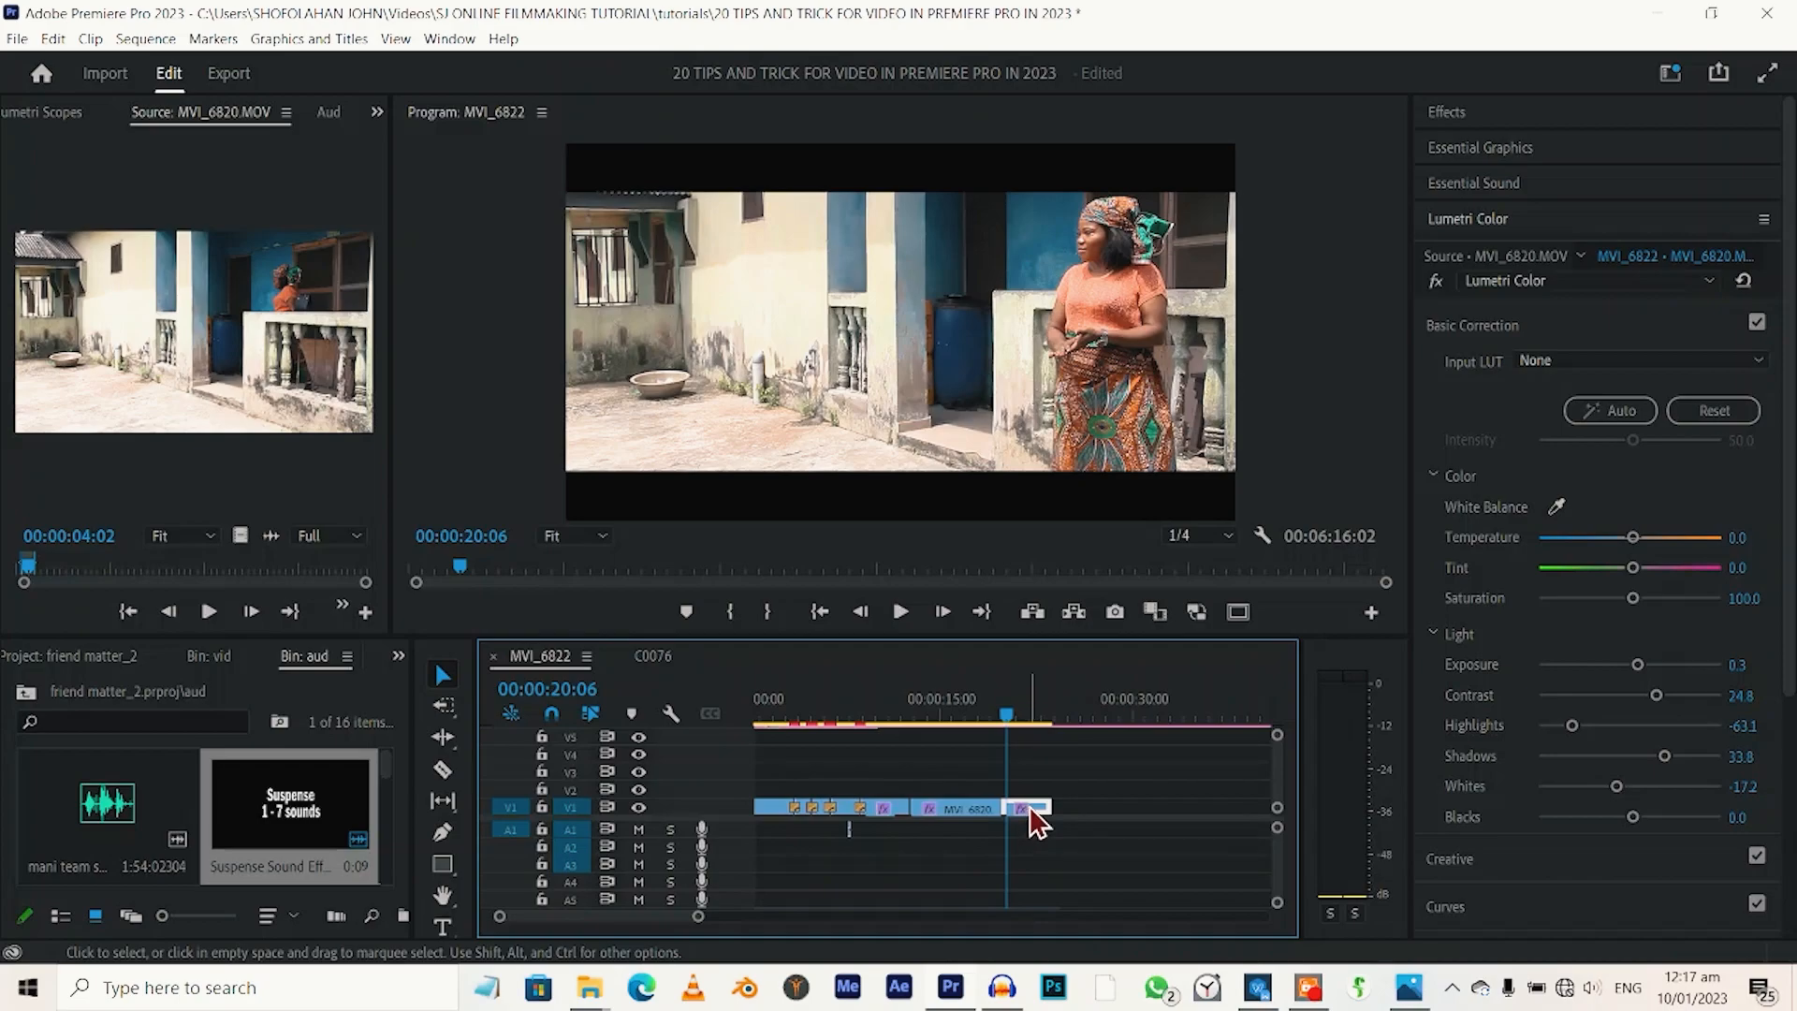
{"action": "left_click_drag", "start_coordinate": [1037, 822], "coordinate": [1078, 814]}
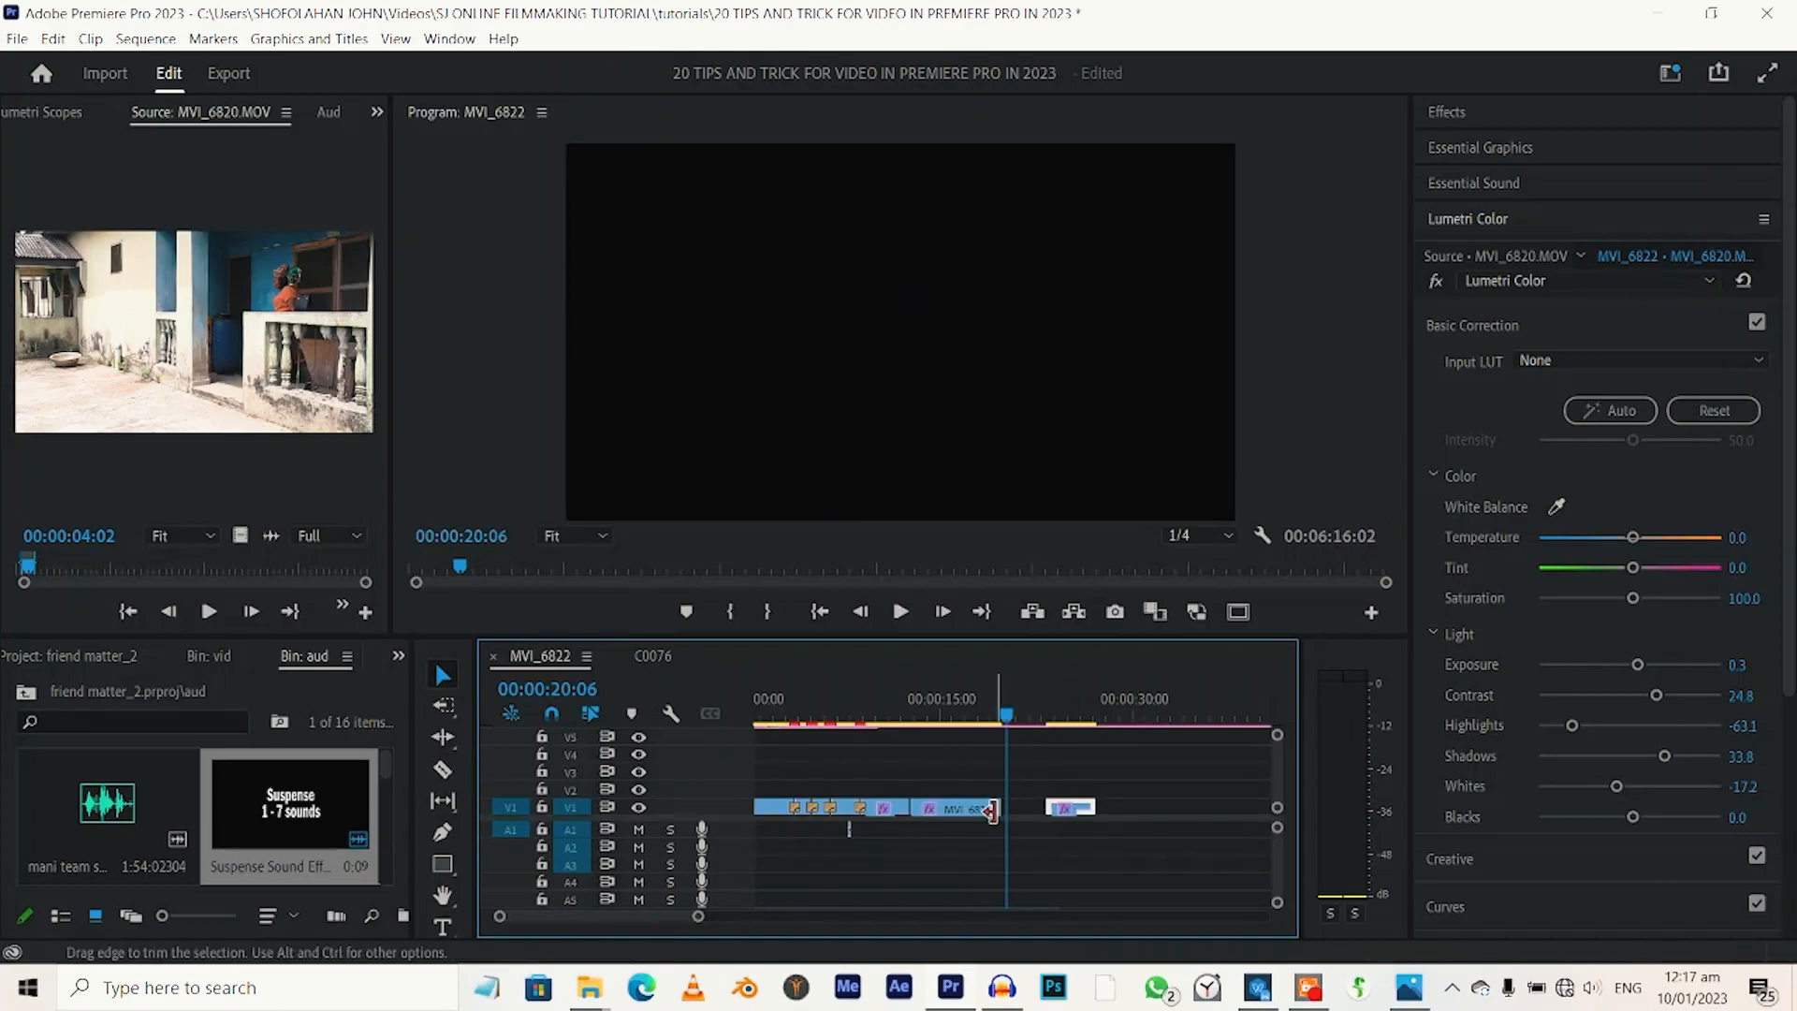
{"action": "left_click_drag", "start_coordinate": [986, 807], "coordinate": [1045, 807]}
{"action": "key", "text": "ctrl+z"}
{"action": "key", "text": "ctrl+z"}
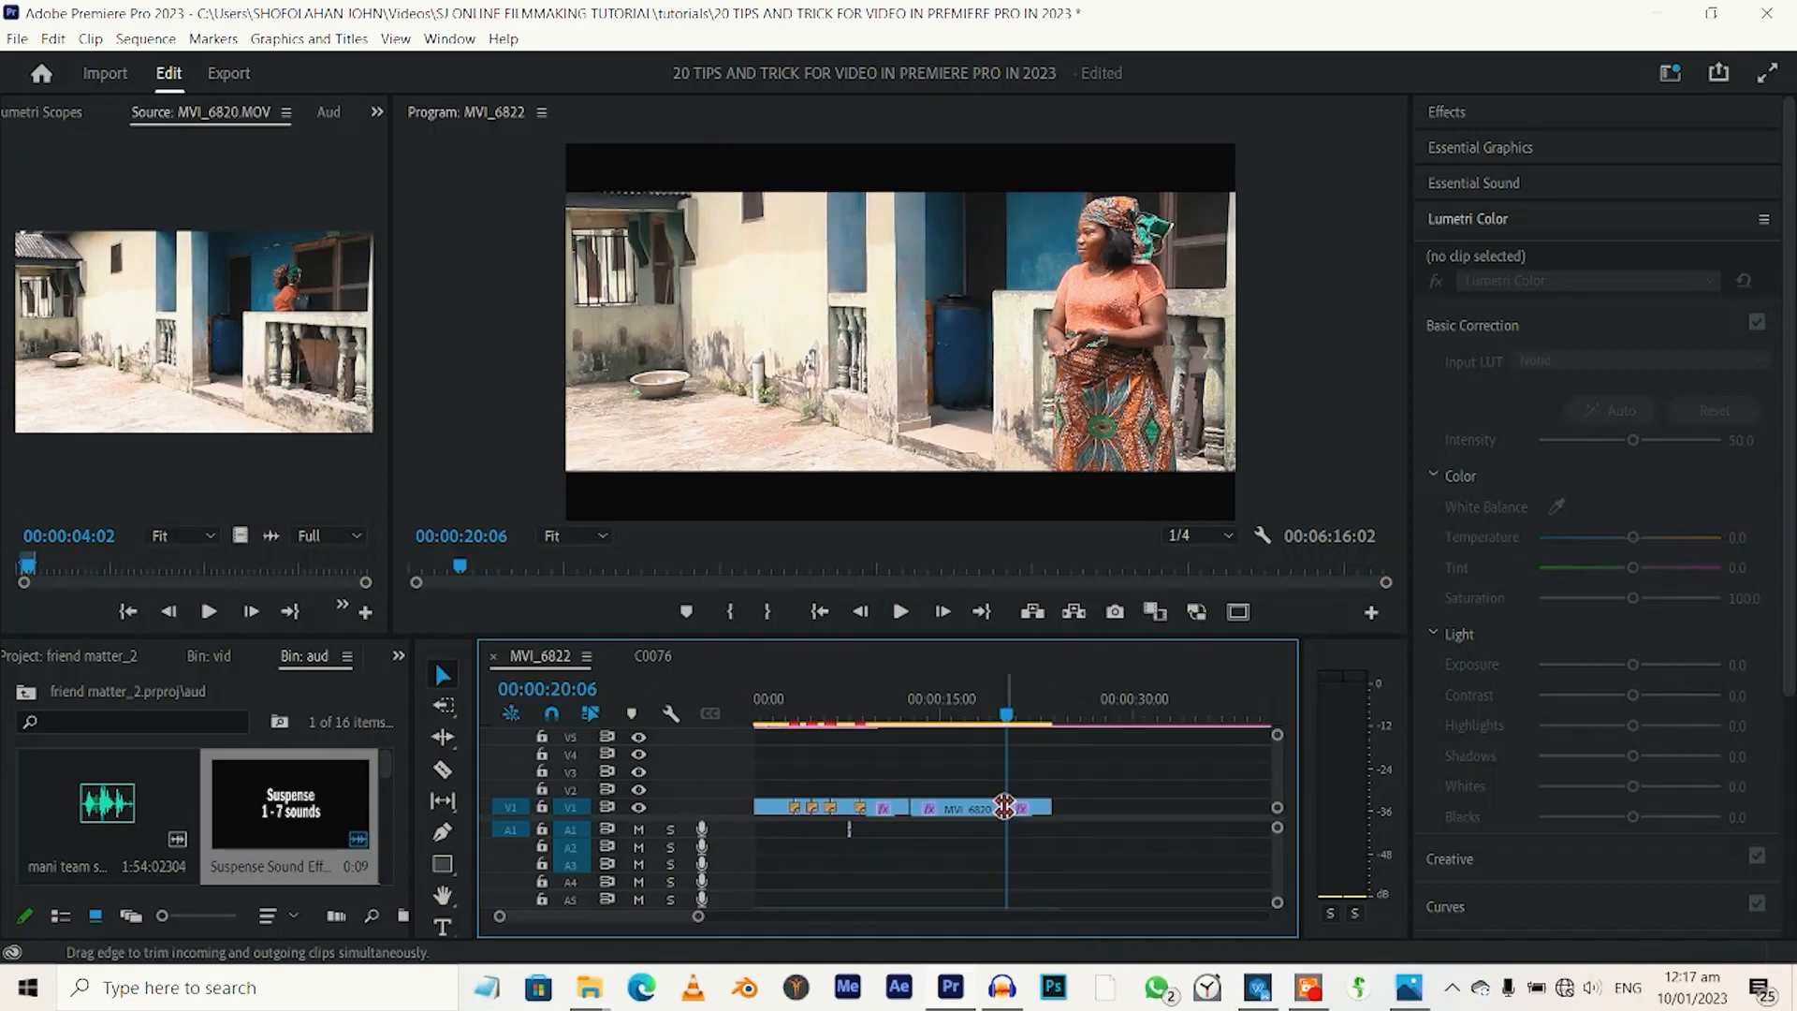
Roll the edit point between the last two MVI_6820 clips on V1 to 00:00:21:22.
{"action": "left_click_drag", "start_coordinate": [1004, 807], "coordinate": [1027, 809]}
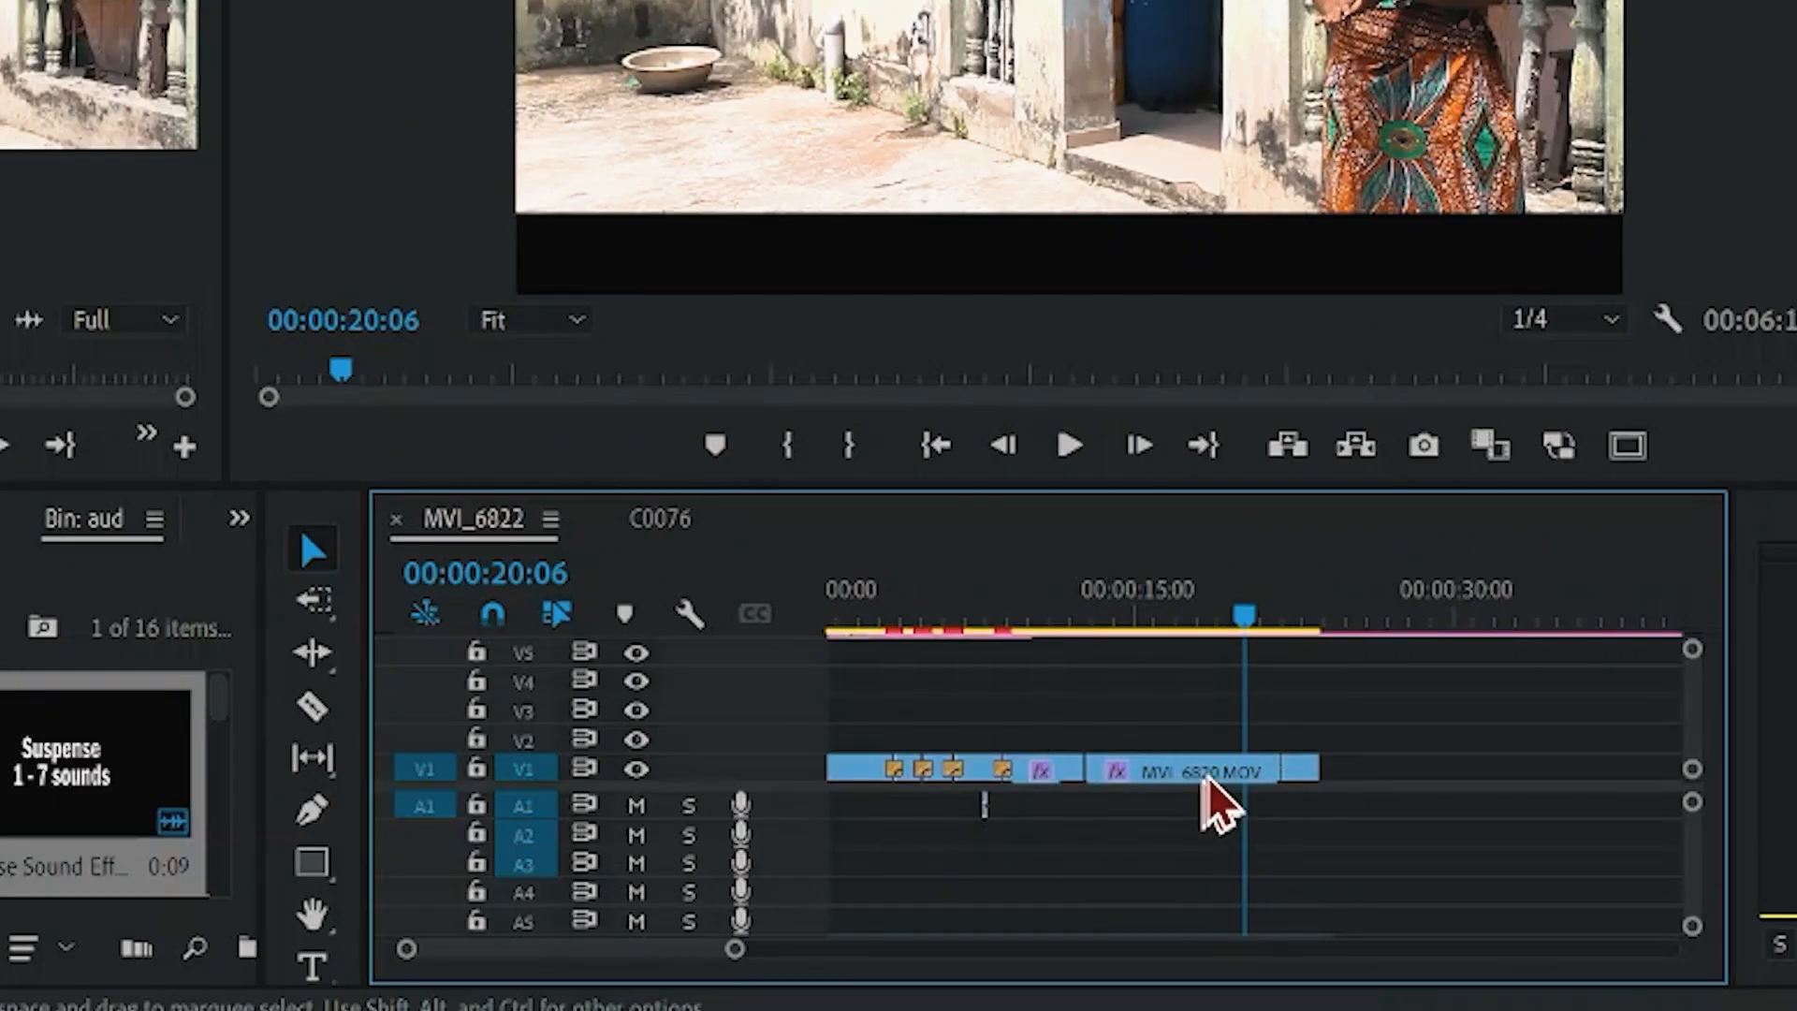
{"action": "left_click", "coordinate": [983, 808]}
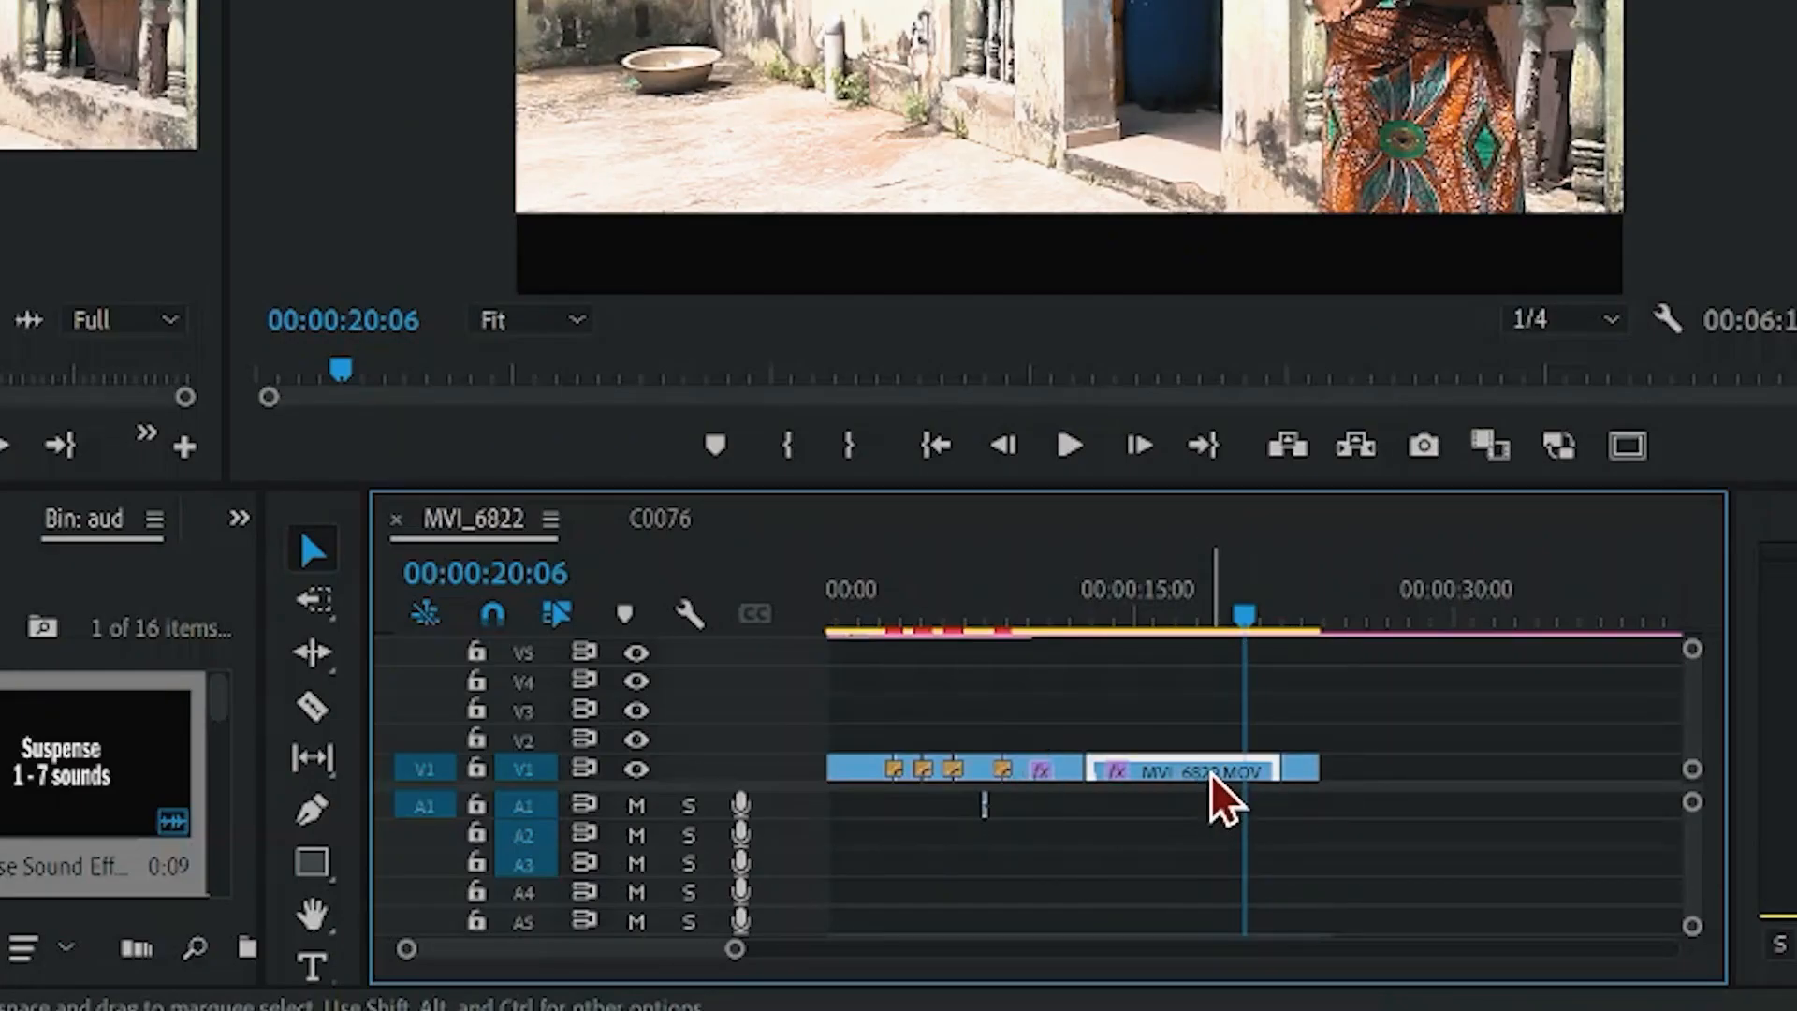
{"action": "left_click", "coordinate": [1305, 777]}
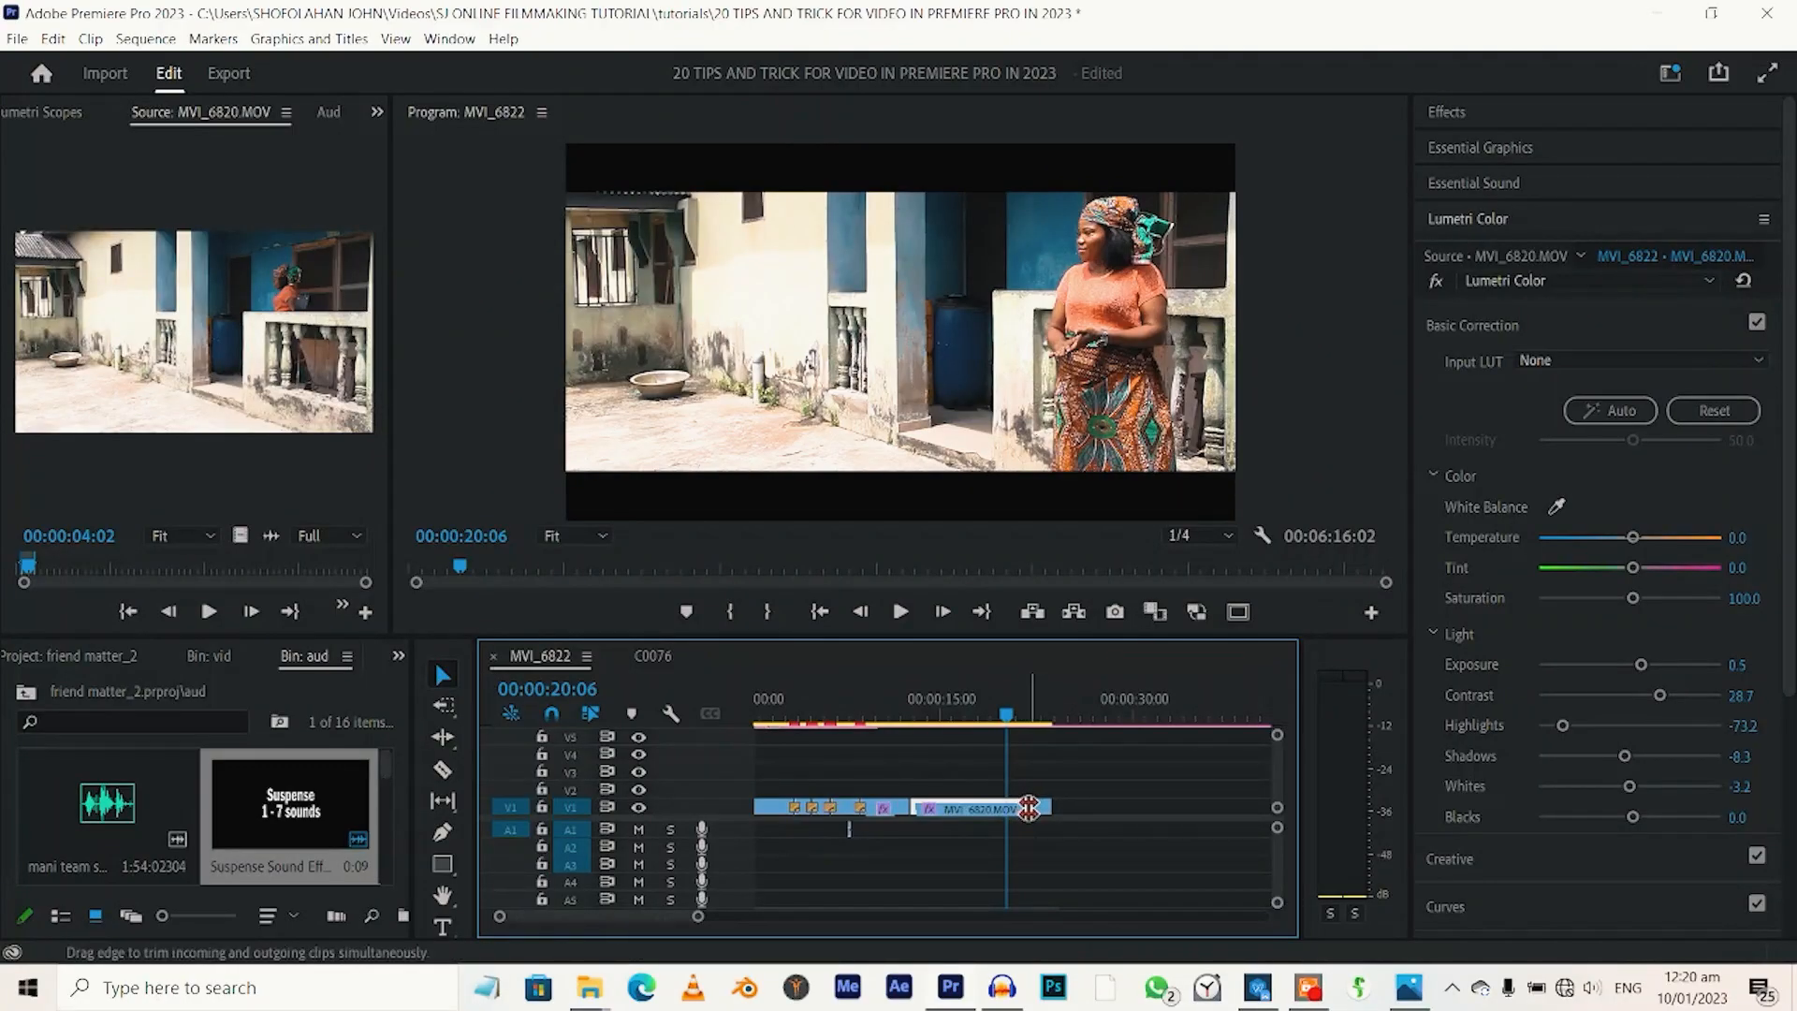
Ripple-trim the last V1 clip's start to lengthen it, and ripple-extend the clip ending near 00:00:12 by 00:00:04:03 to a 00:00:08:00 duration.
{"action": "left_click_drag", "start_coordinate": [1035, 809], "coordinate": [971, 810]}
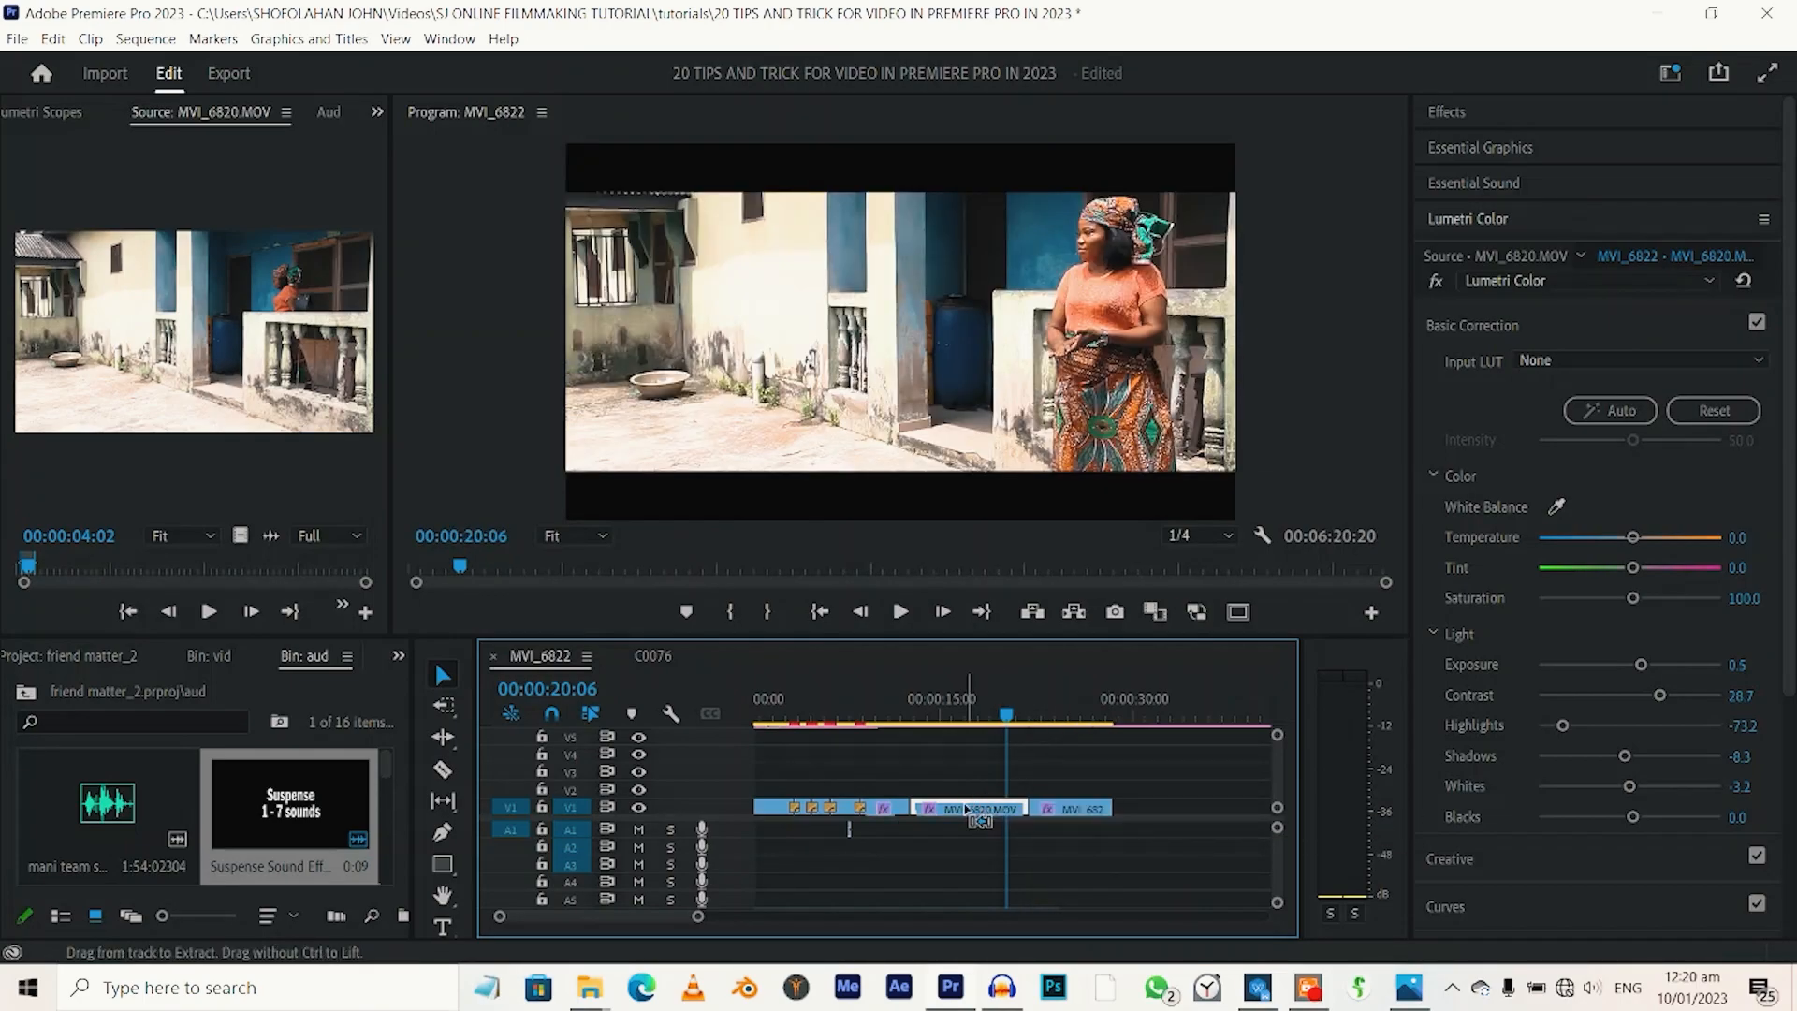
{"action": "left_click", "coordinate": [1071, 810]}
{"action": "left_click", "coordinate": [1014, 814]}
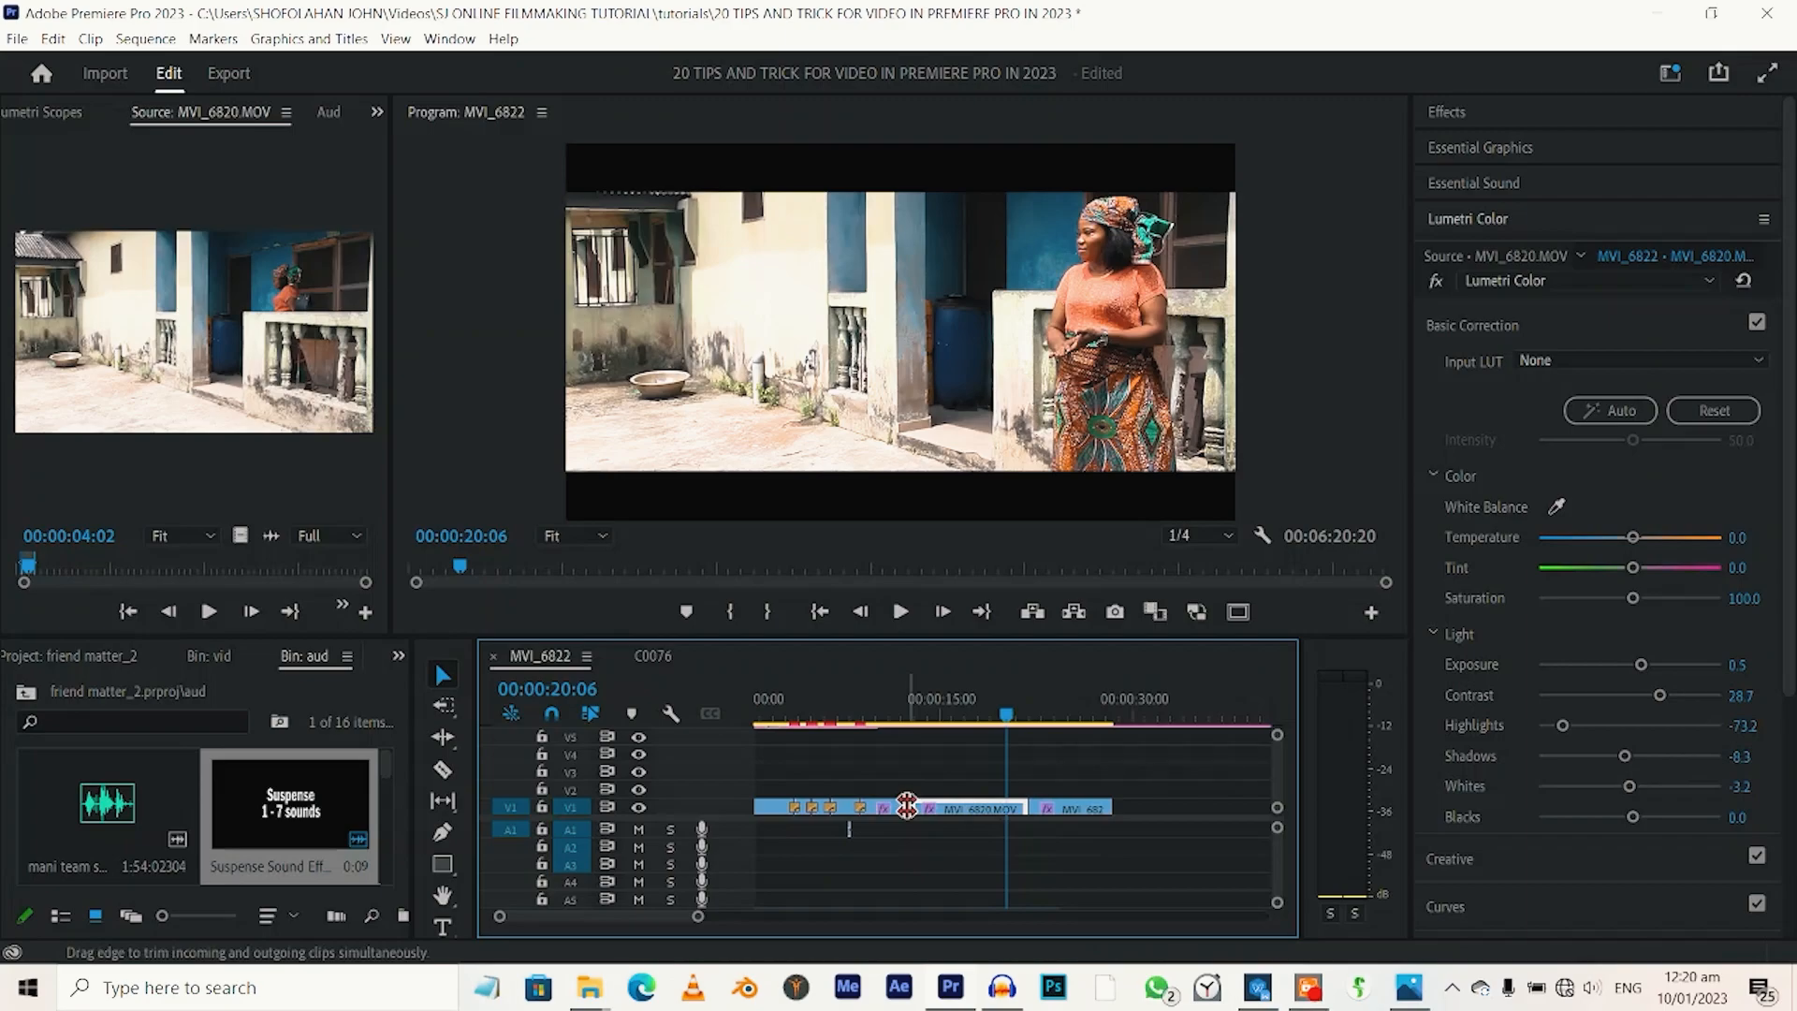
{"action": "left_click_drag", "start_coordinate": [908, 807], "coordinate": [954, 809]}
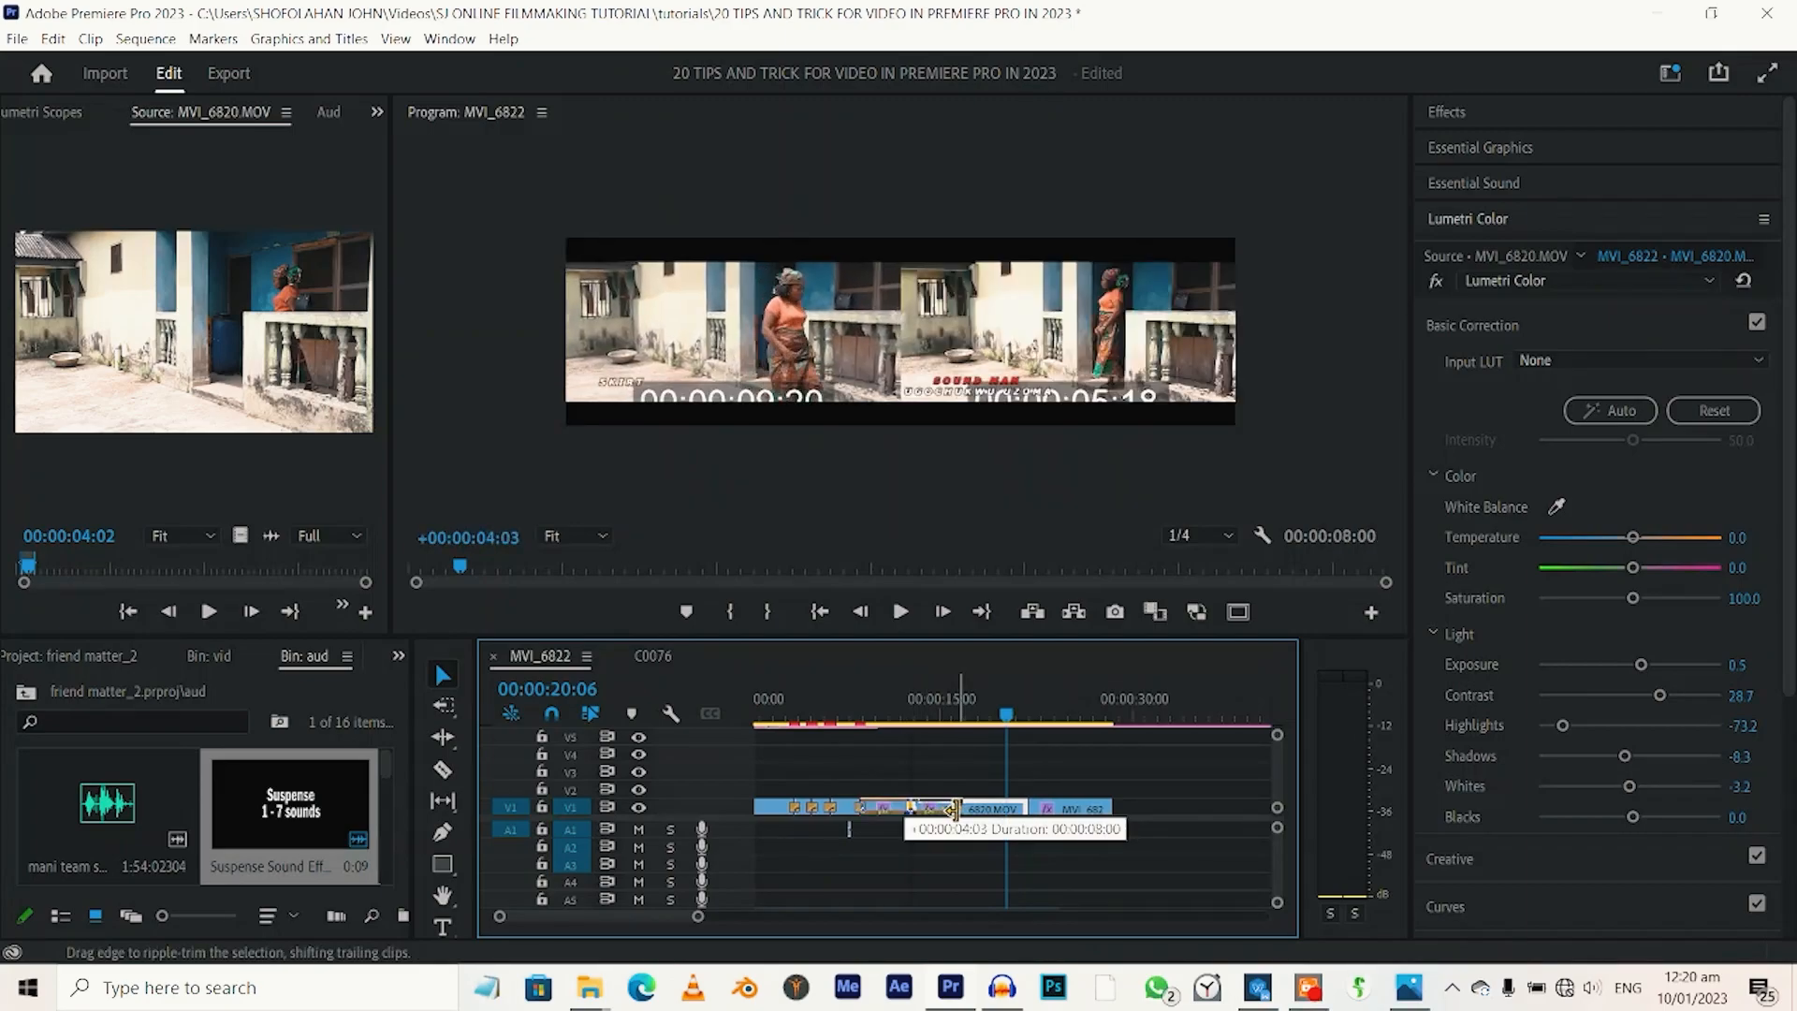
{"action": "left_click_drag", "start_coordinate": [955, 810], "coordinate": [956, 810]}
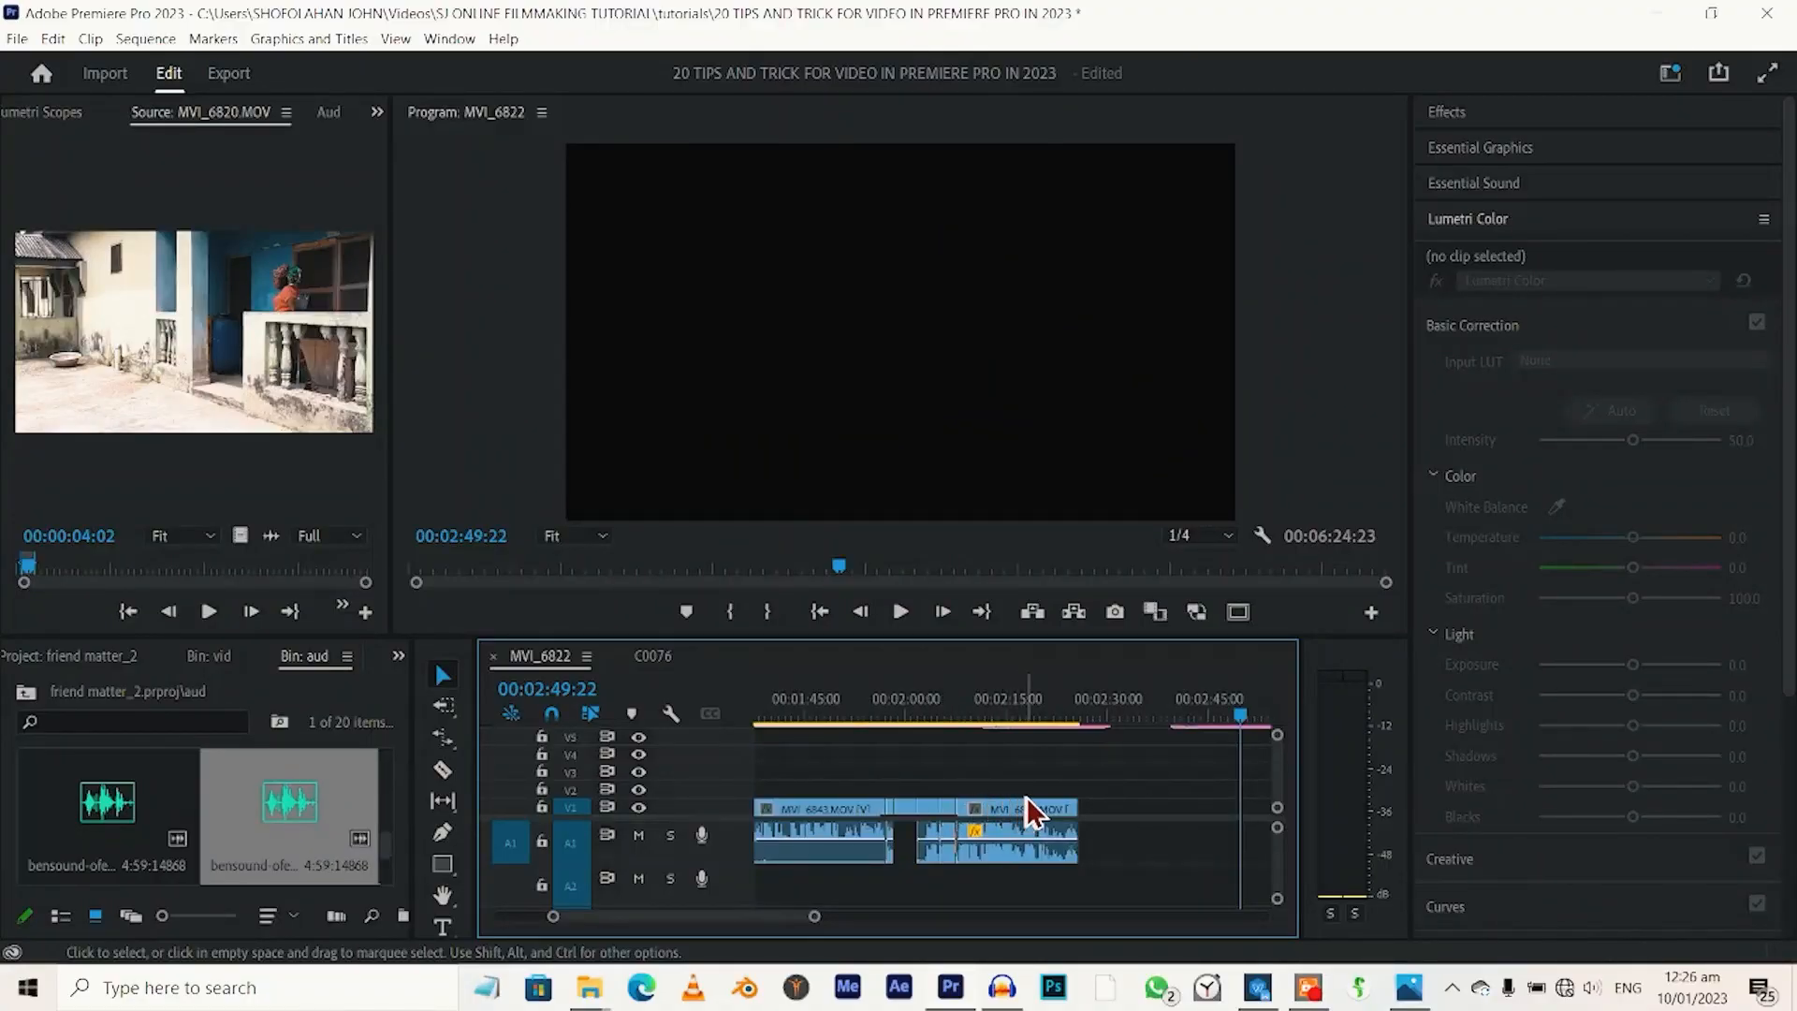
Rate-stretch the MVI_6848 clip shorter so it ends at about 00:02:12, and play back the sped-up clip.
{"action": "key", "text": "r"}
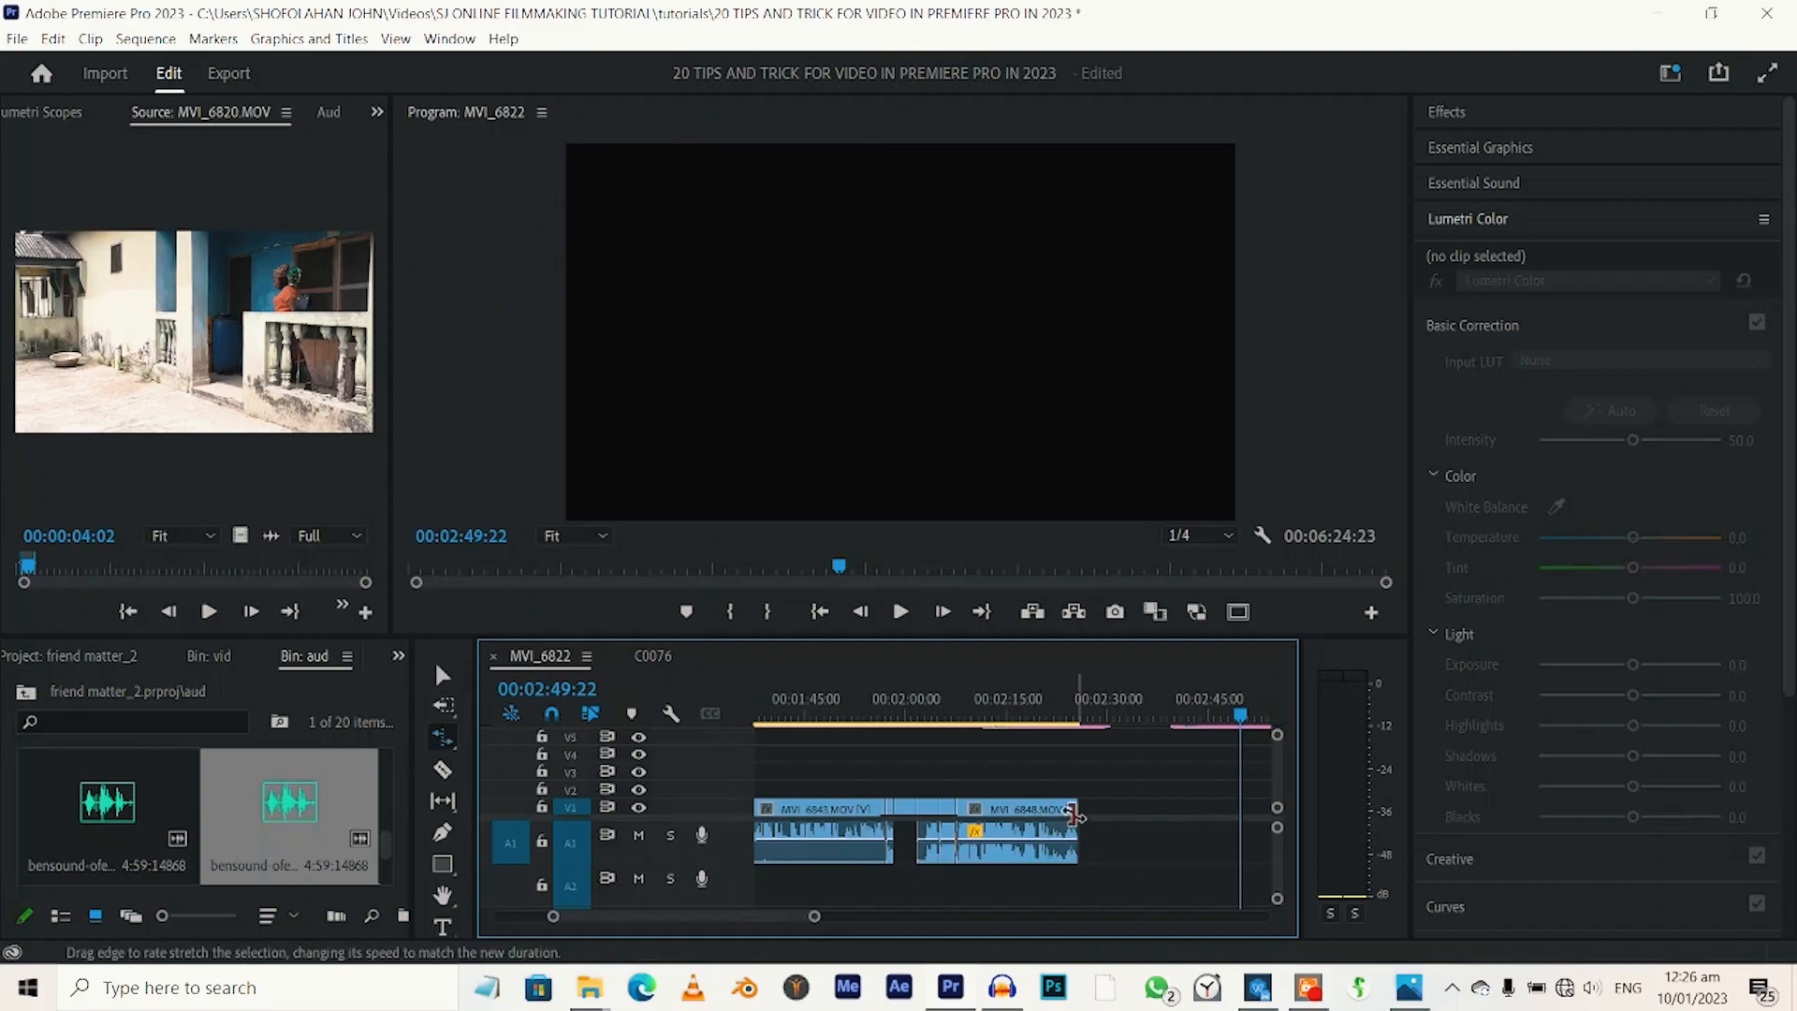
{"action": "left_click_drag", "start_coordinate": [1075, 812], "coordinate": [983, 810]}
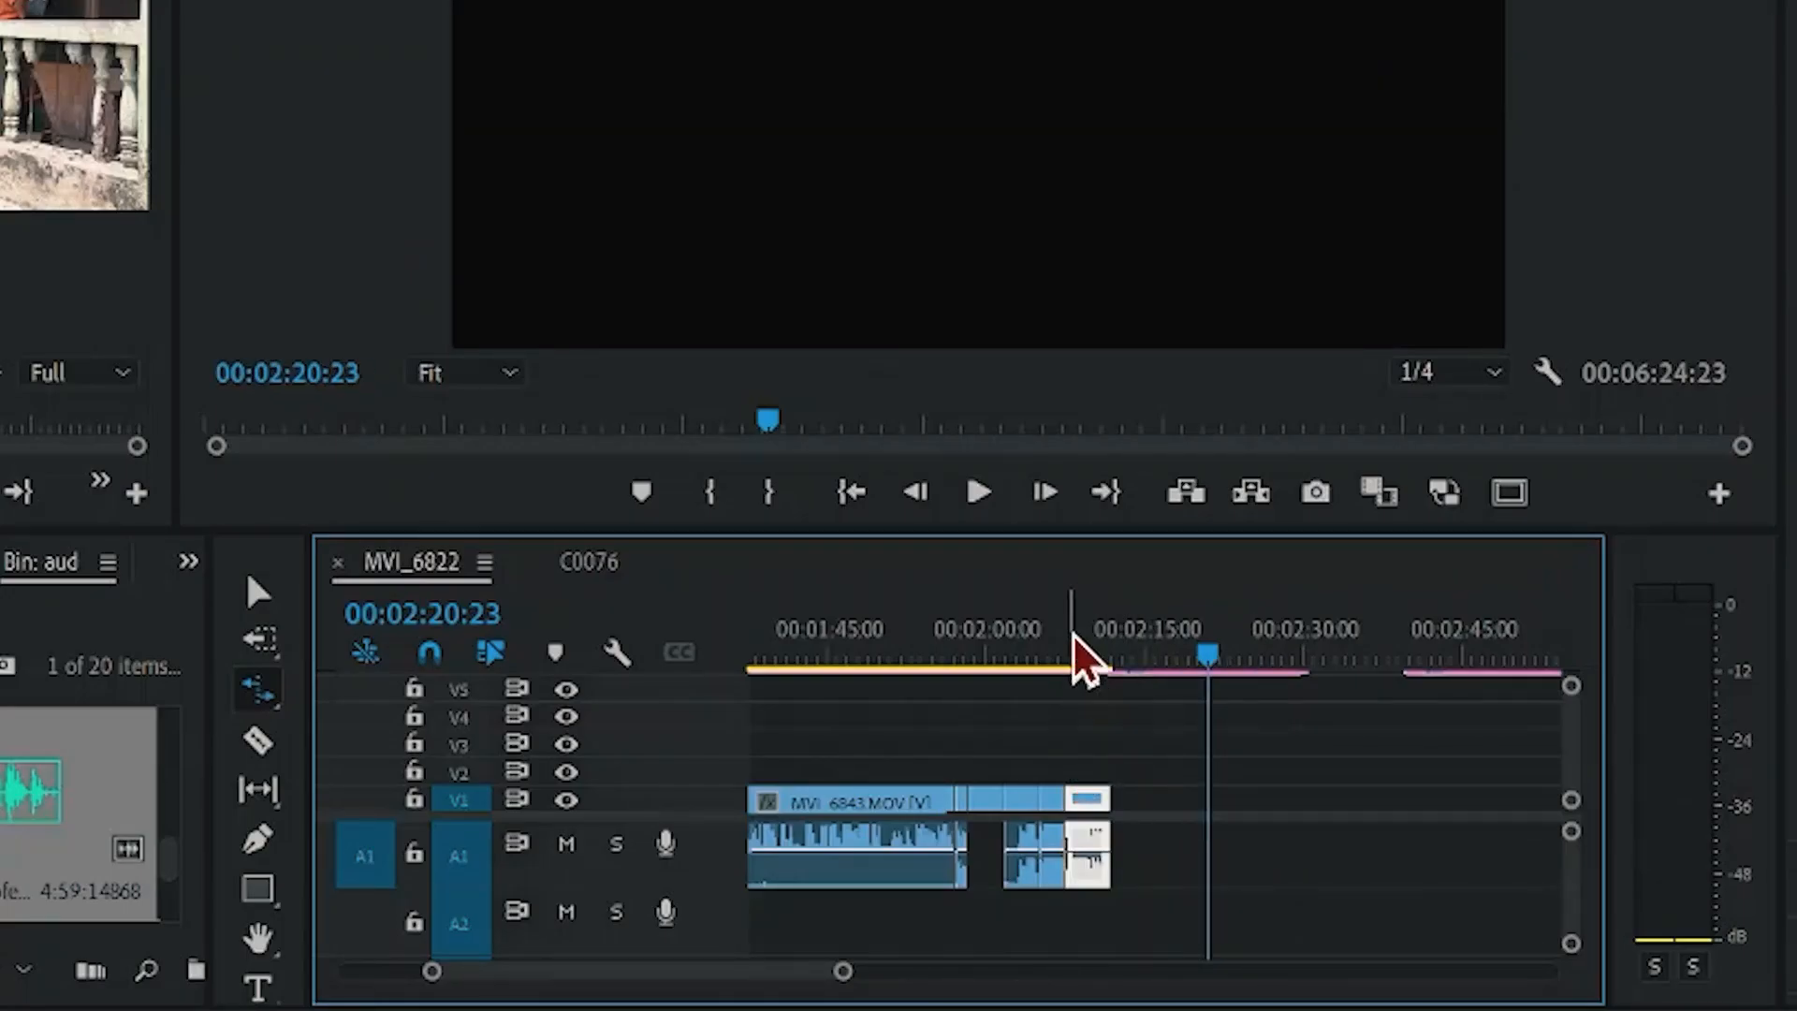
{"action": "mouse_move", "coordinate": [1108, 801]}
{"action": "left_mouse_down"}
{"action": "mouse_move", "coordinate": [1474, 806]}
{"action": "mouse_move", "coordinate": [1108, 803]}
{"action": "left_mouse_up"}
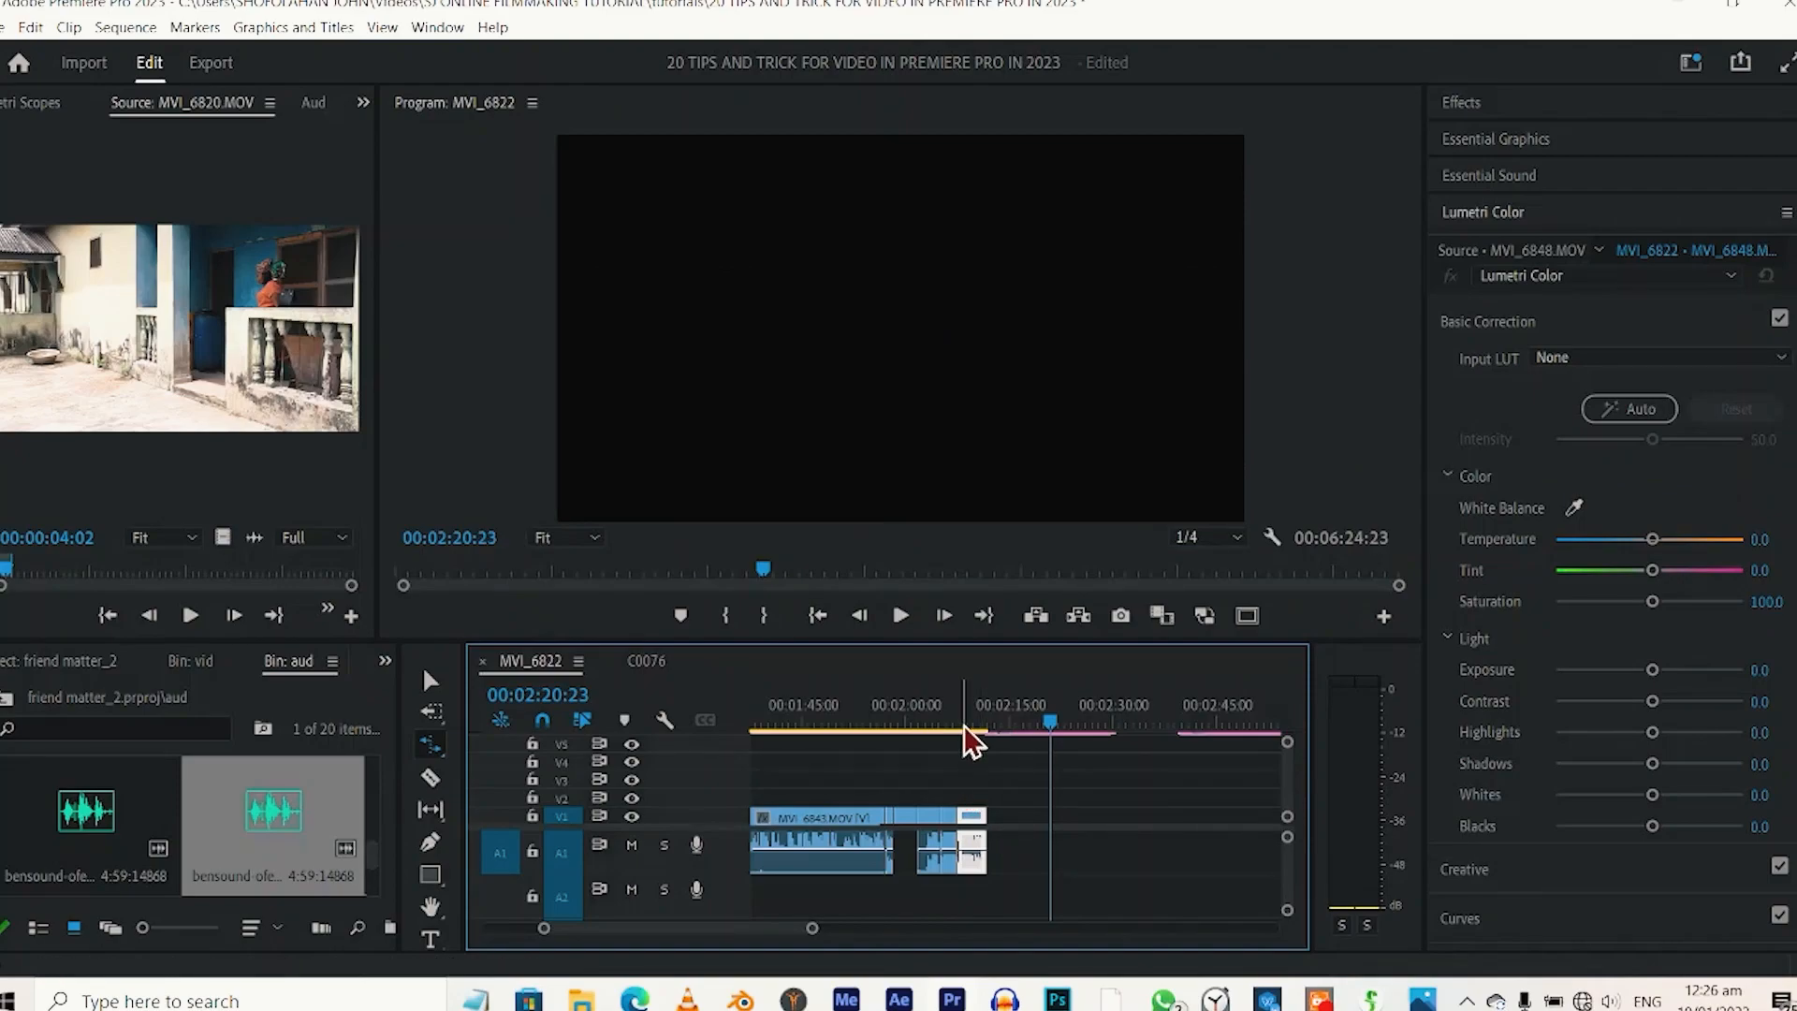
{"action": "left_click", "coordinate": [967, 728]}
{"action": "key", "text": "space"}
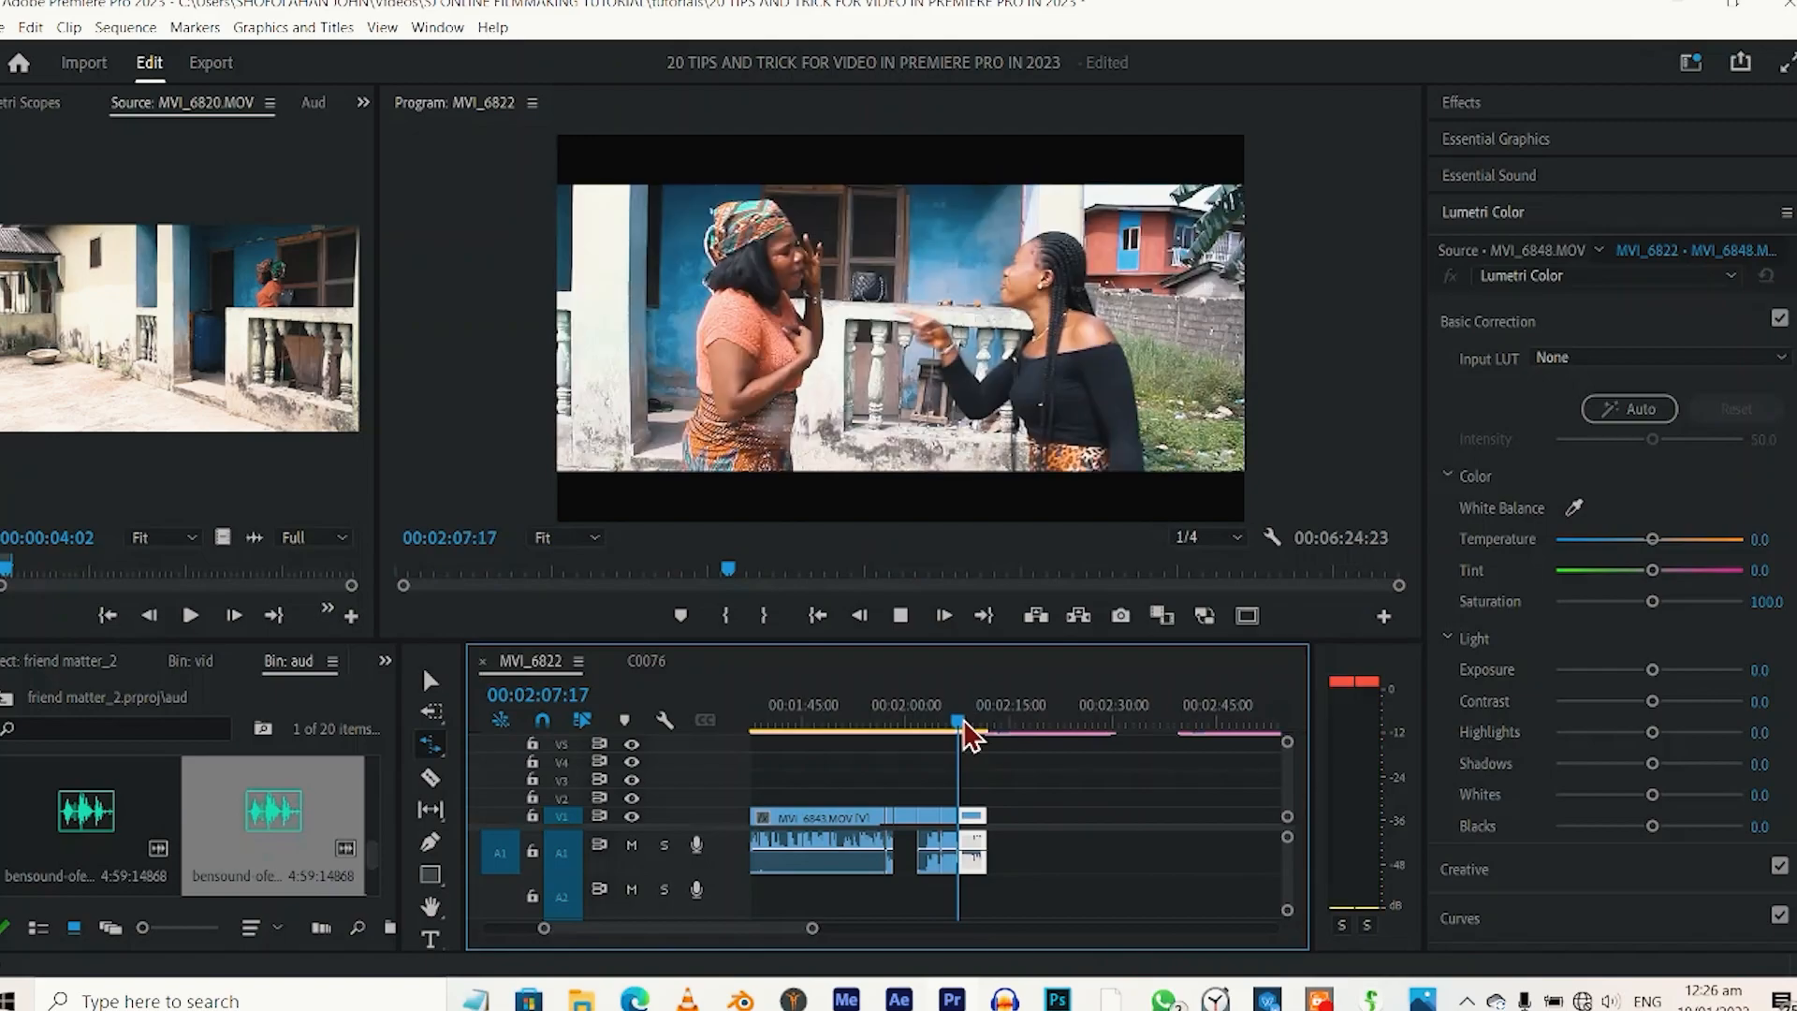
{"action": "key", "text": "space"}
Rate-stretch the MVI_6848 clip to 77.82 % speed, 00:00:23:11 long, with Maintain Audio Pitch enabled in its speed and duration settings.
{"action": "key", "text": "space"}
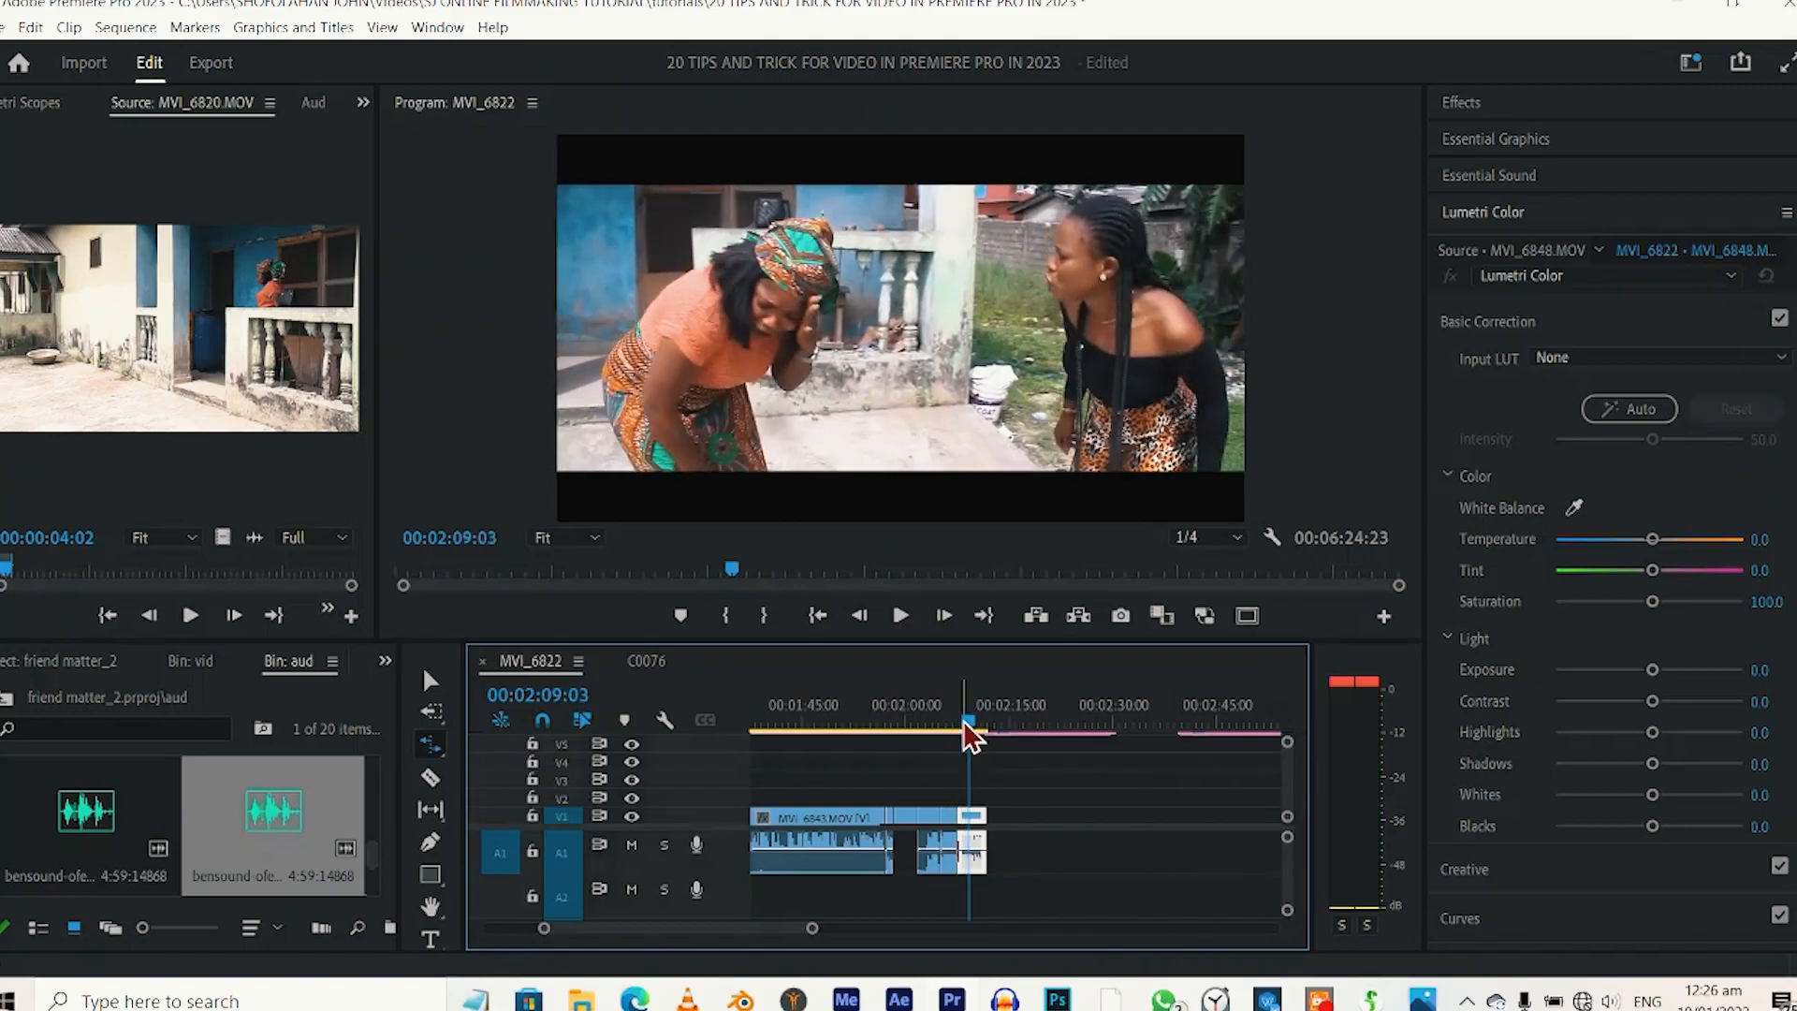
{"action": "left_click_drag", "start_coordinate": [985, 814], "coordinate": [1221, 802]}
{"action": "key", "text": "space"}
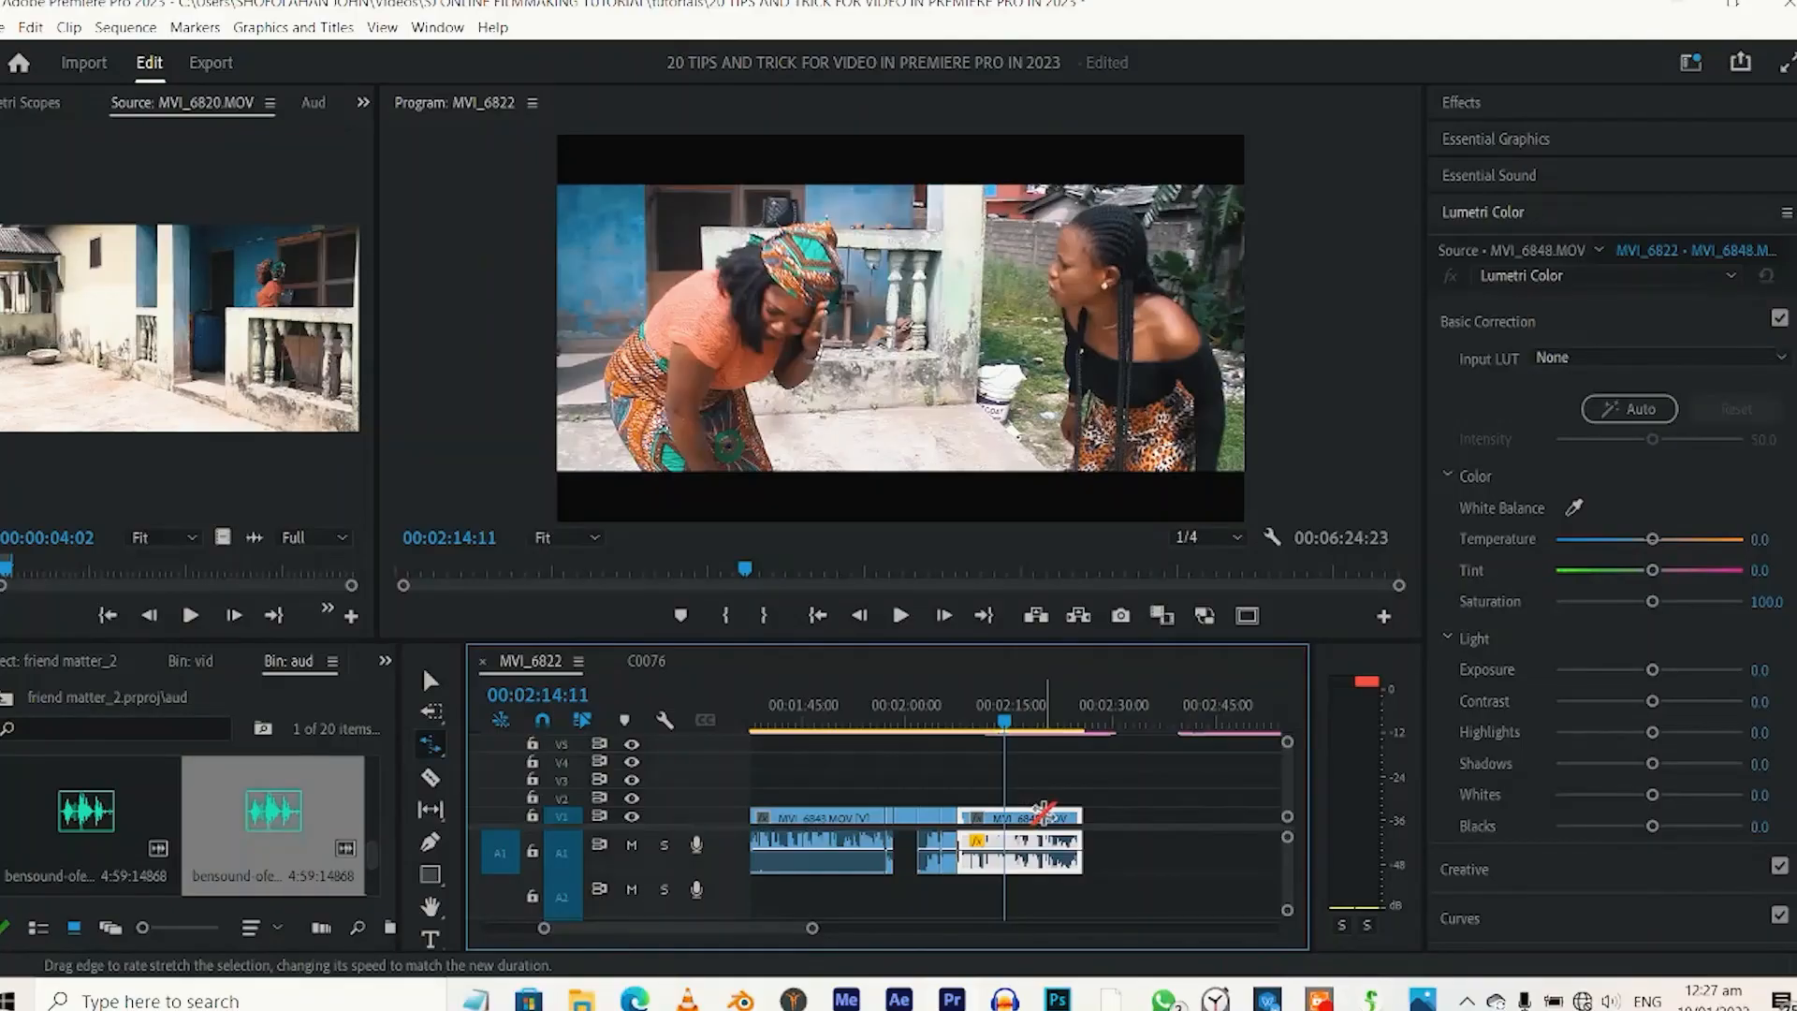
{"action": "key", "text": "ctrl+r"}
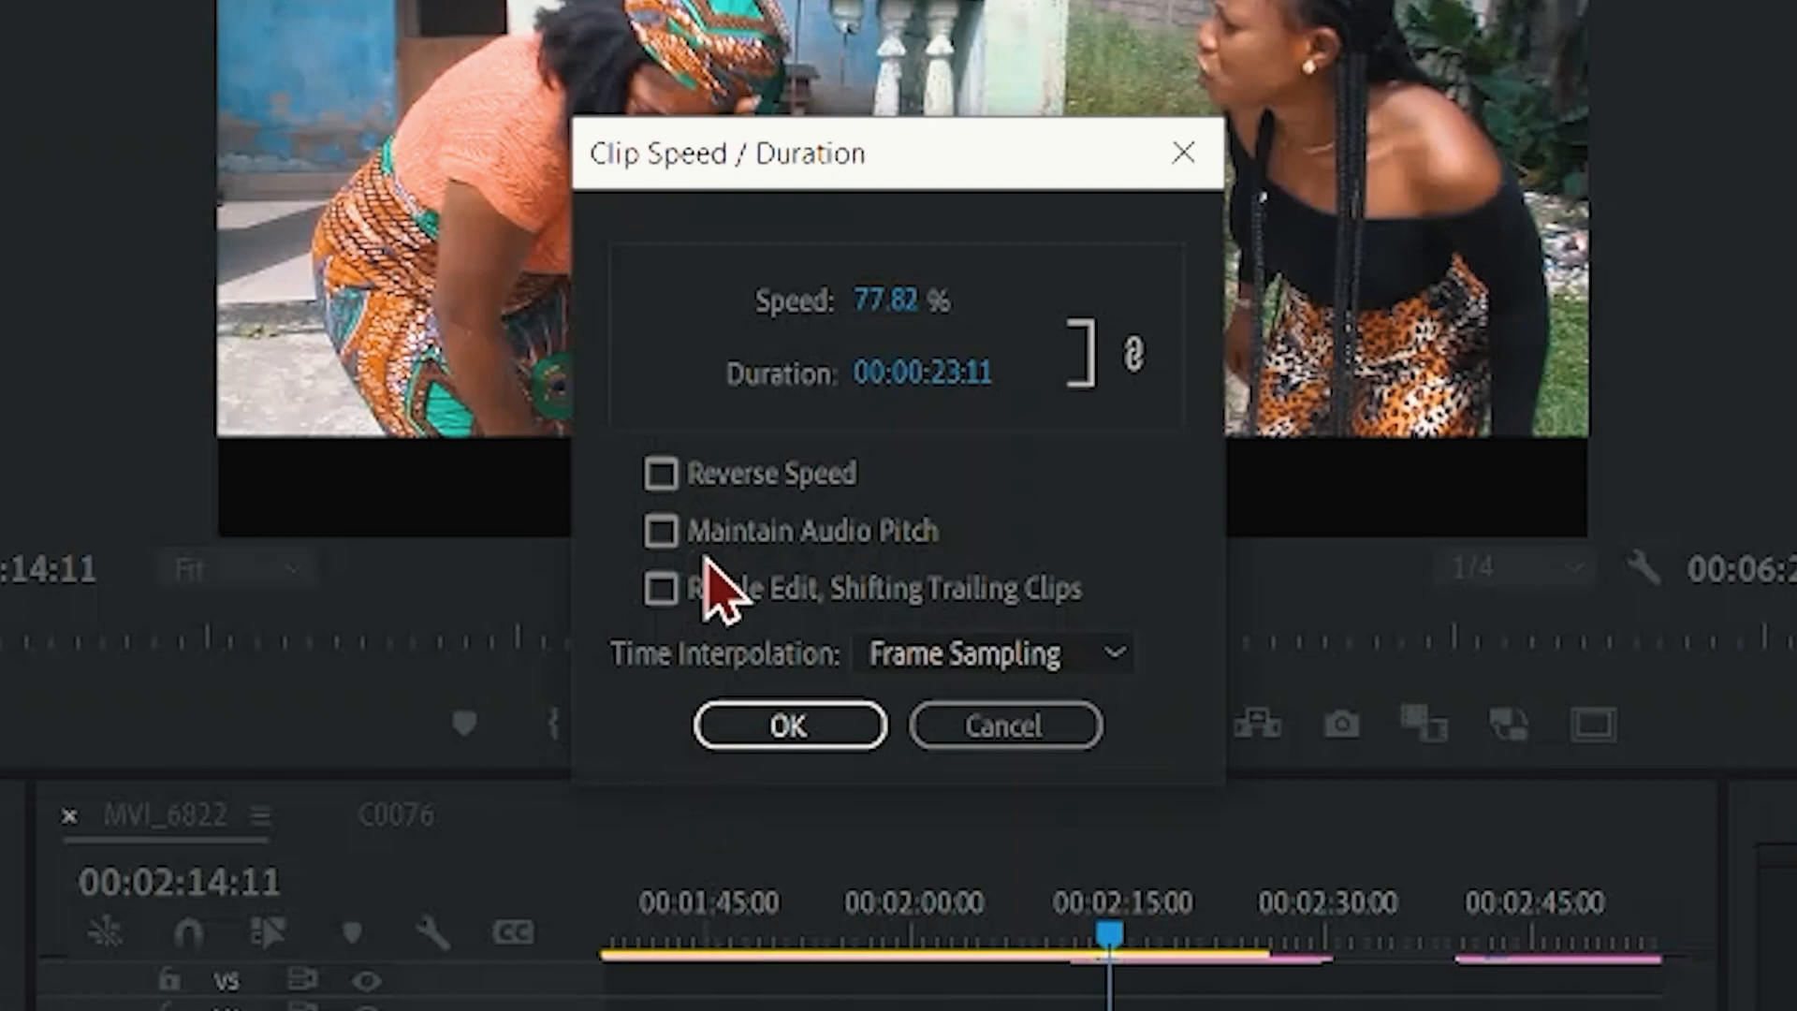
{"action": "left_click", "coordinate": [660, 531]}
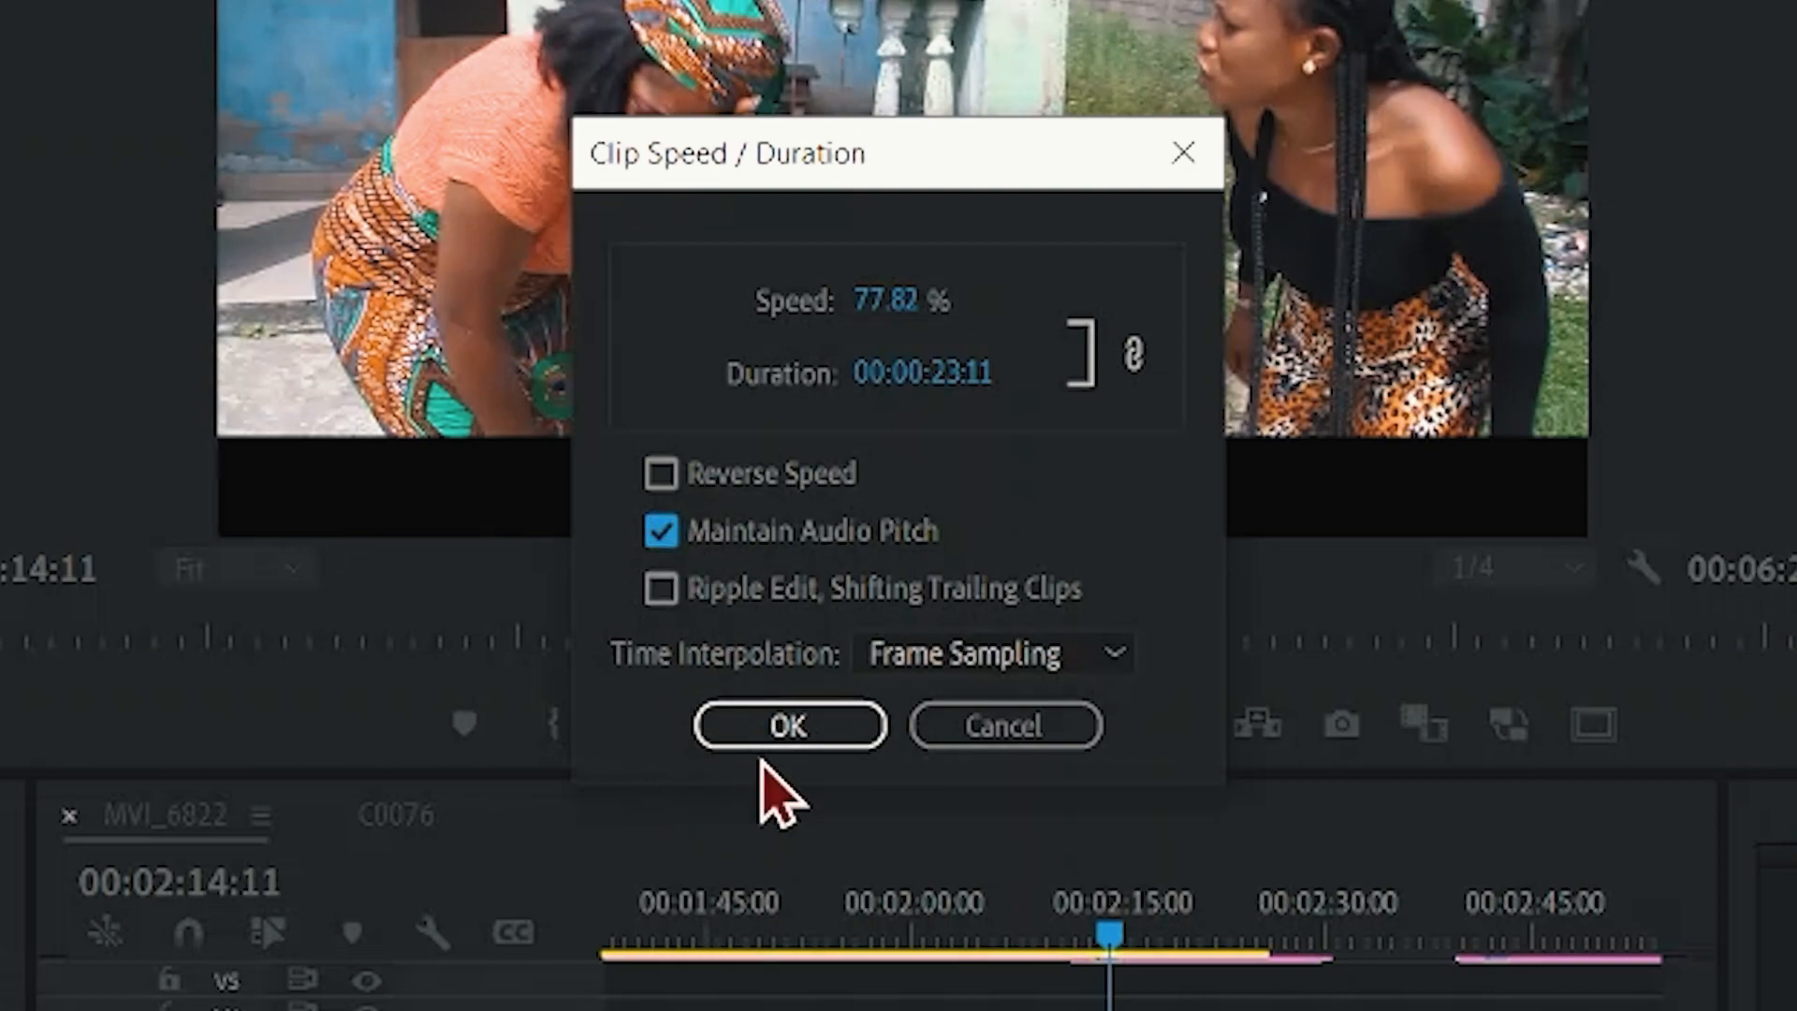
{"action": "left_click", "coordinate": [789, 725]}
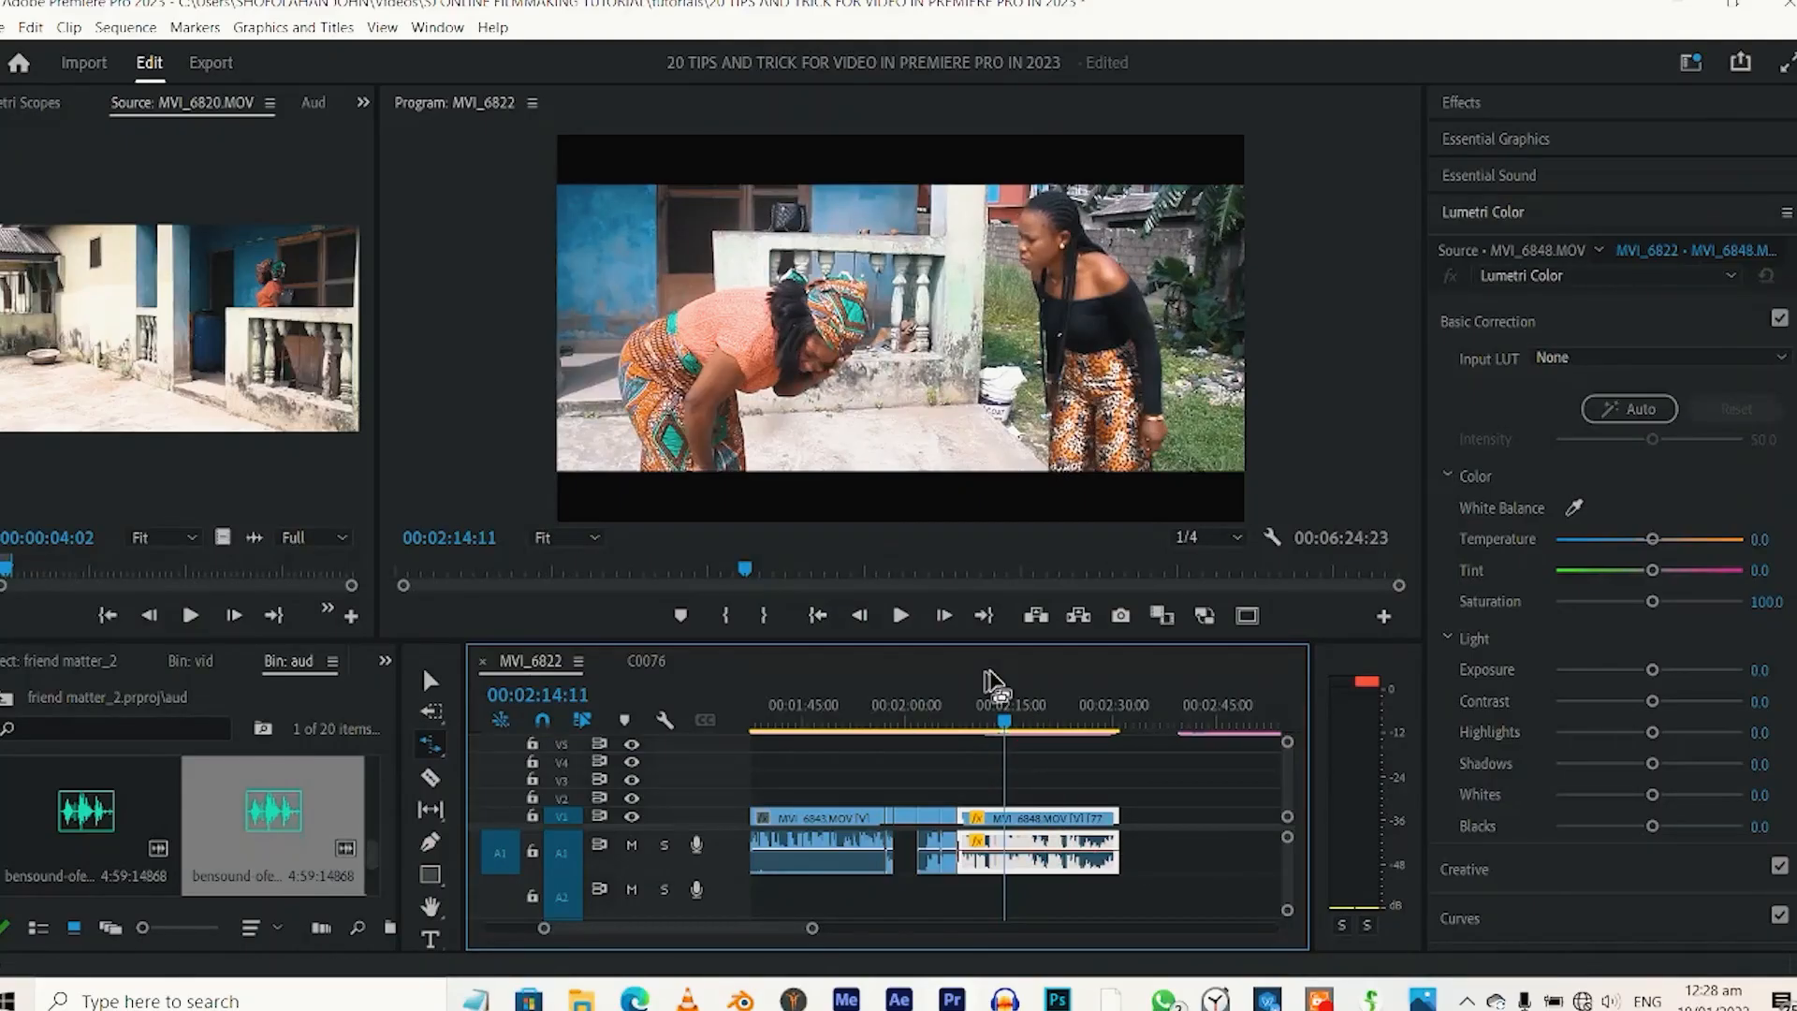
{"action": "left_click", "coordinate": [973, 721]}
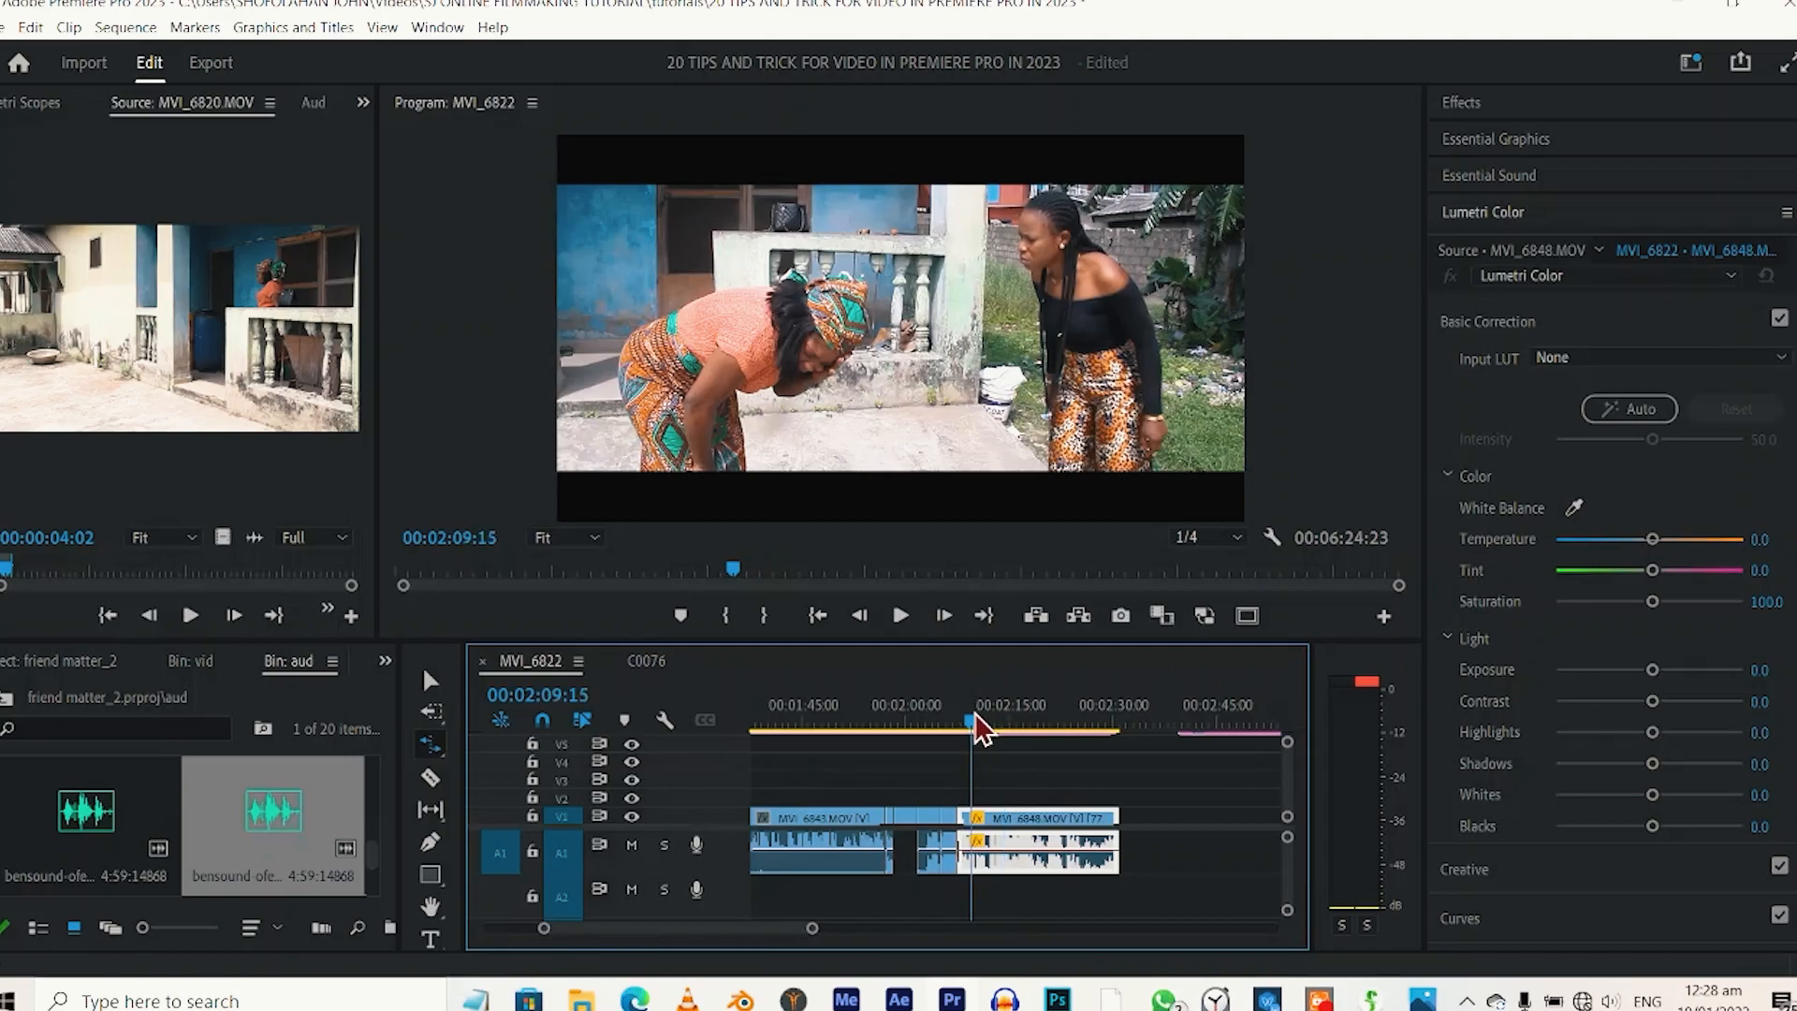
{"action": "key", "text": "Return"}
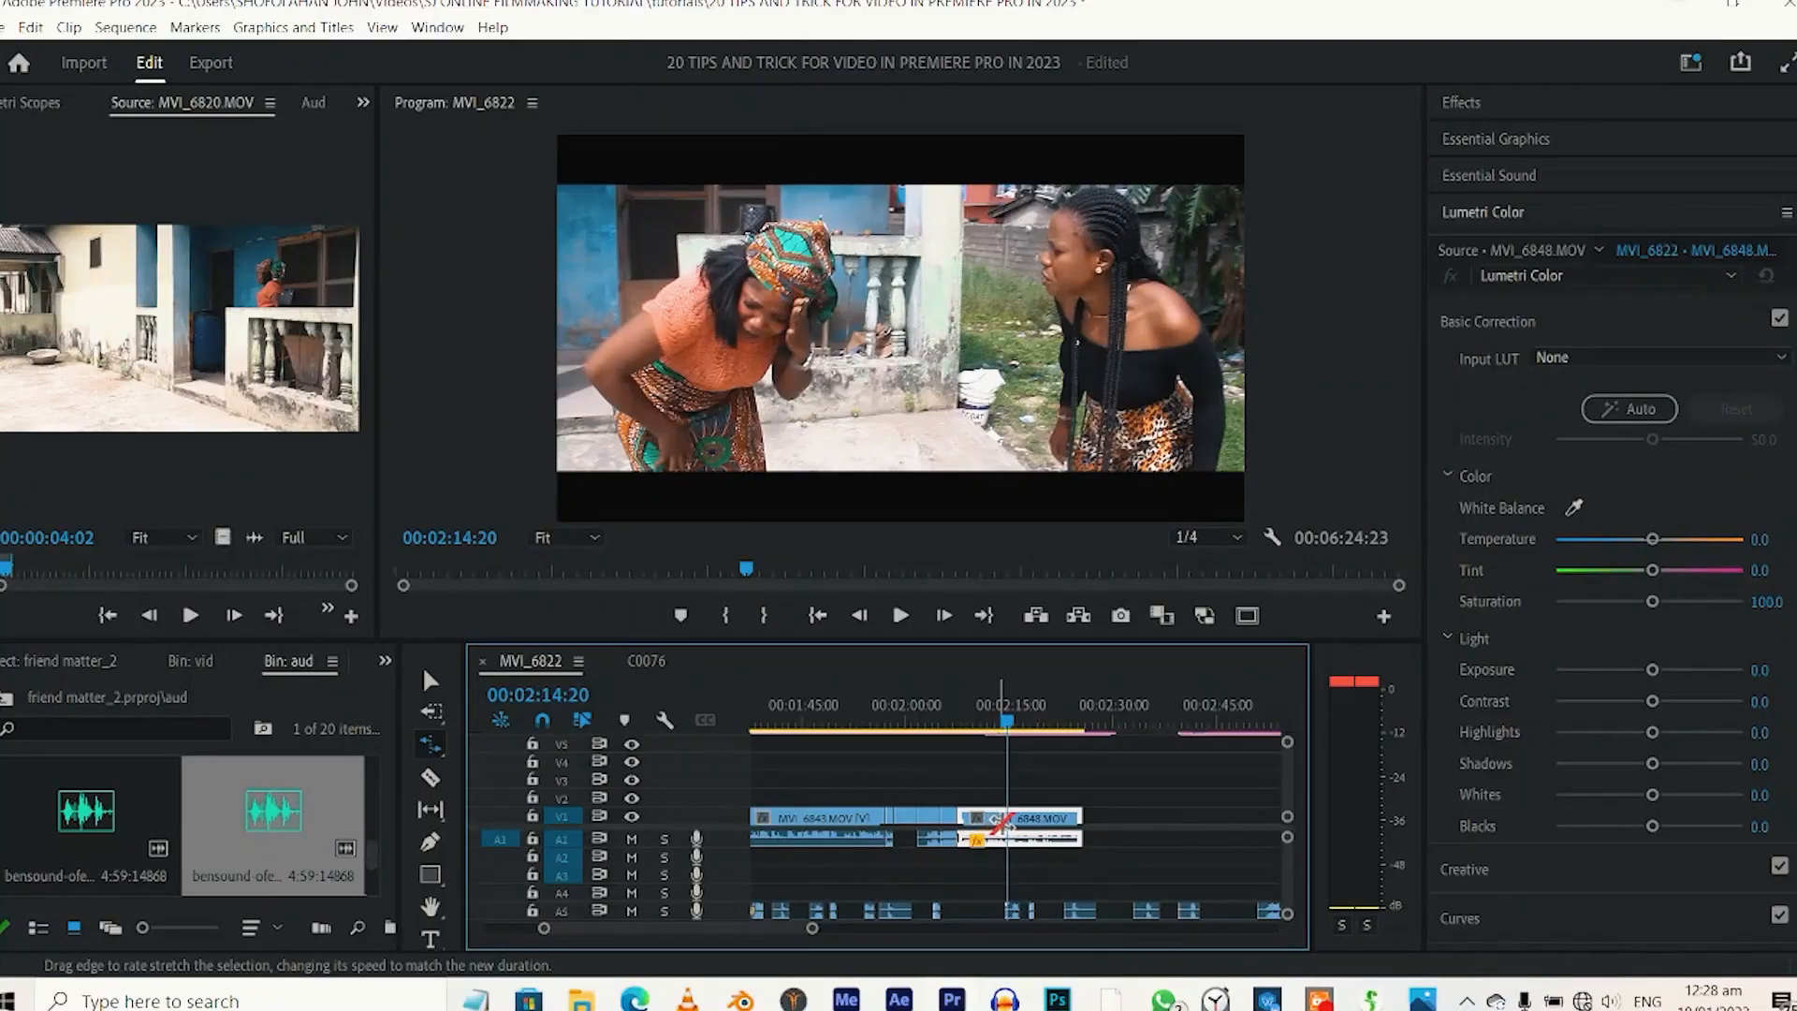
Set the MVI_6848 clip's speed to 142.95 % in its speed and duration settings, and play it from near its start.
{"action": "right_click", "coordinate": [1018, 841]}
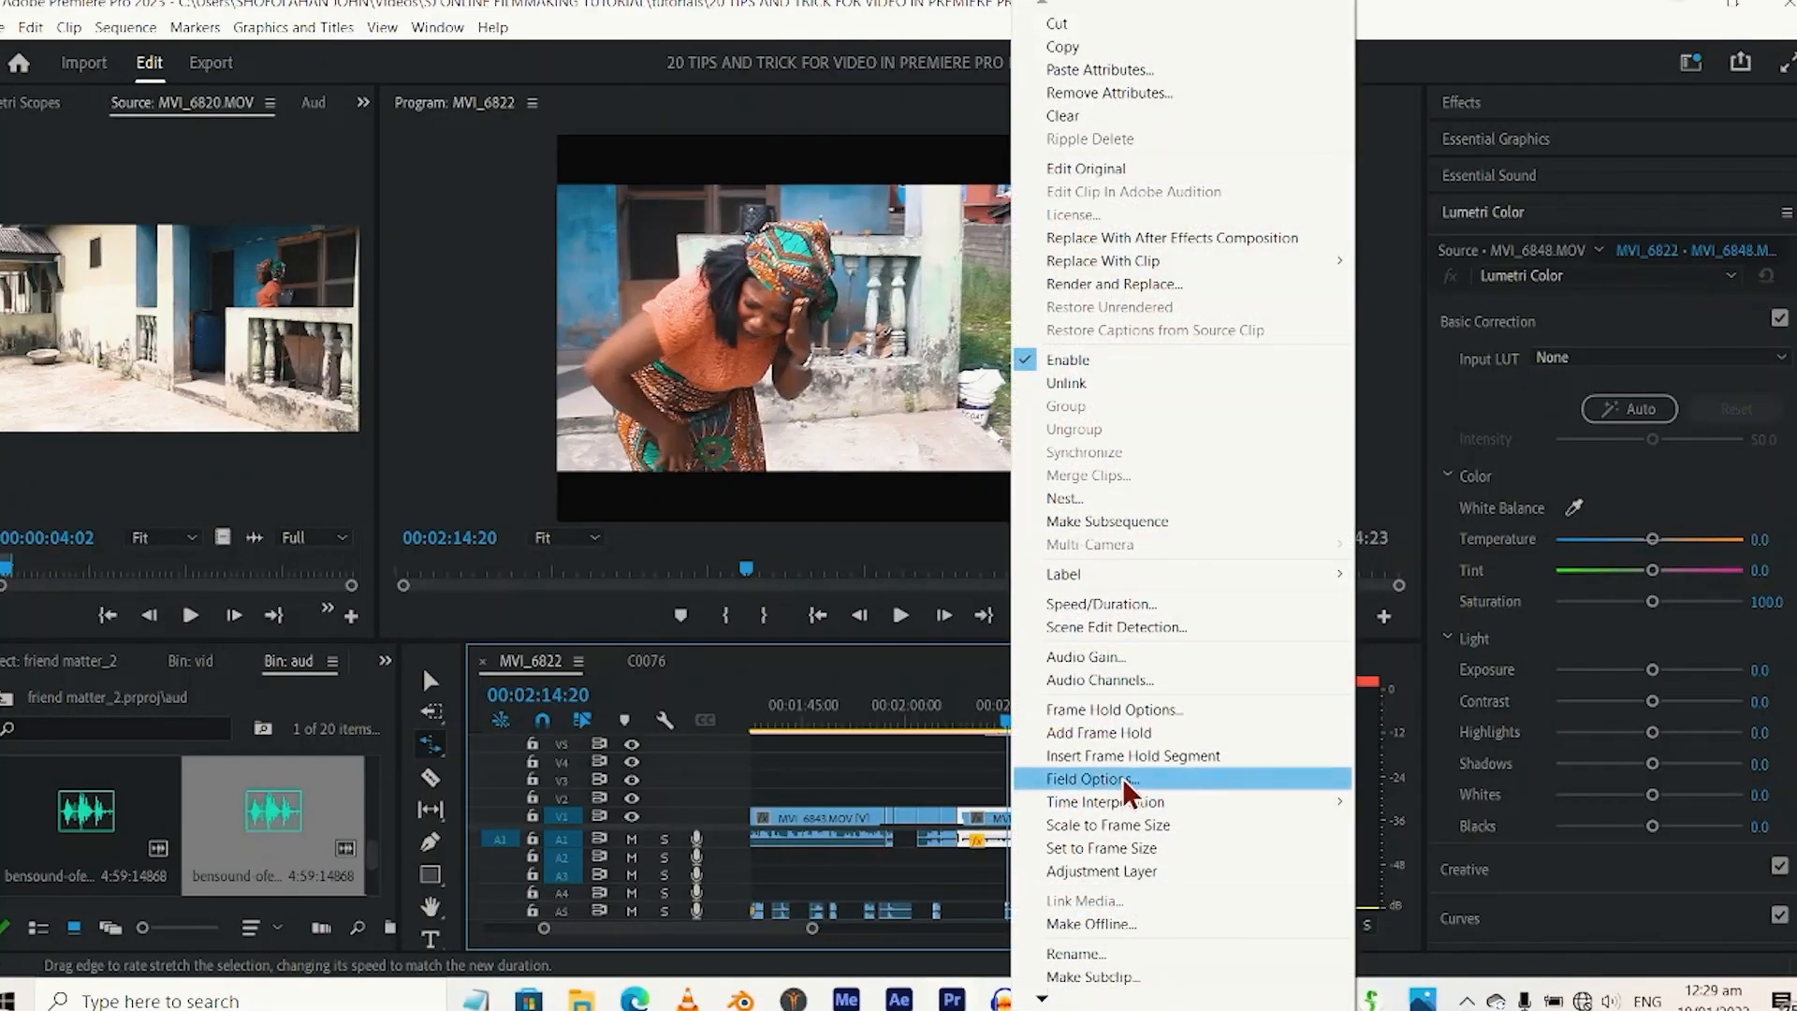
{"action": "left_click", "coordinate": [1160, 606]}
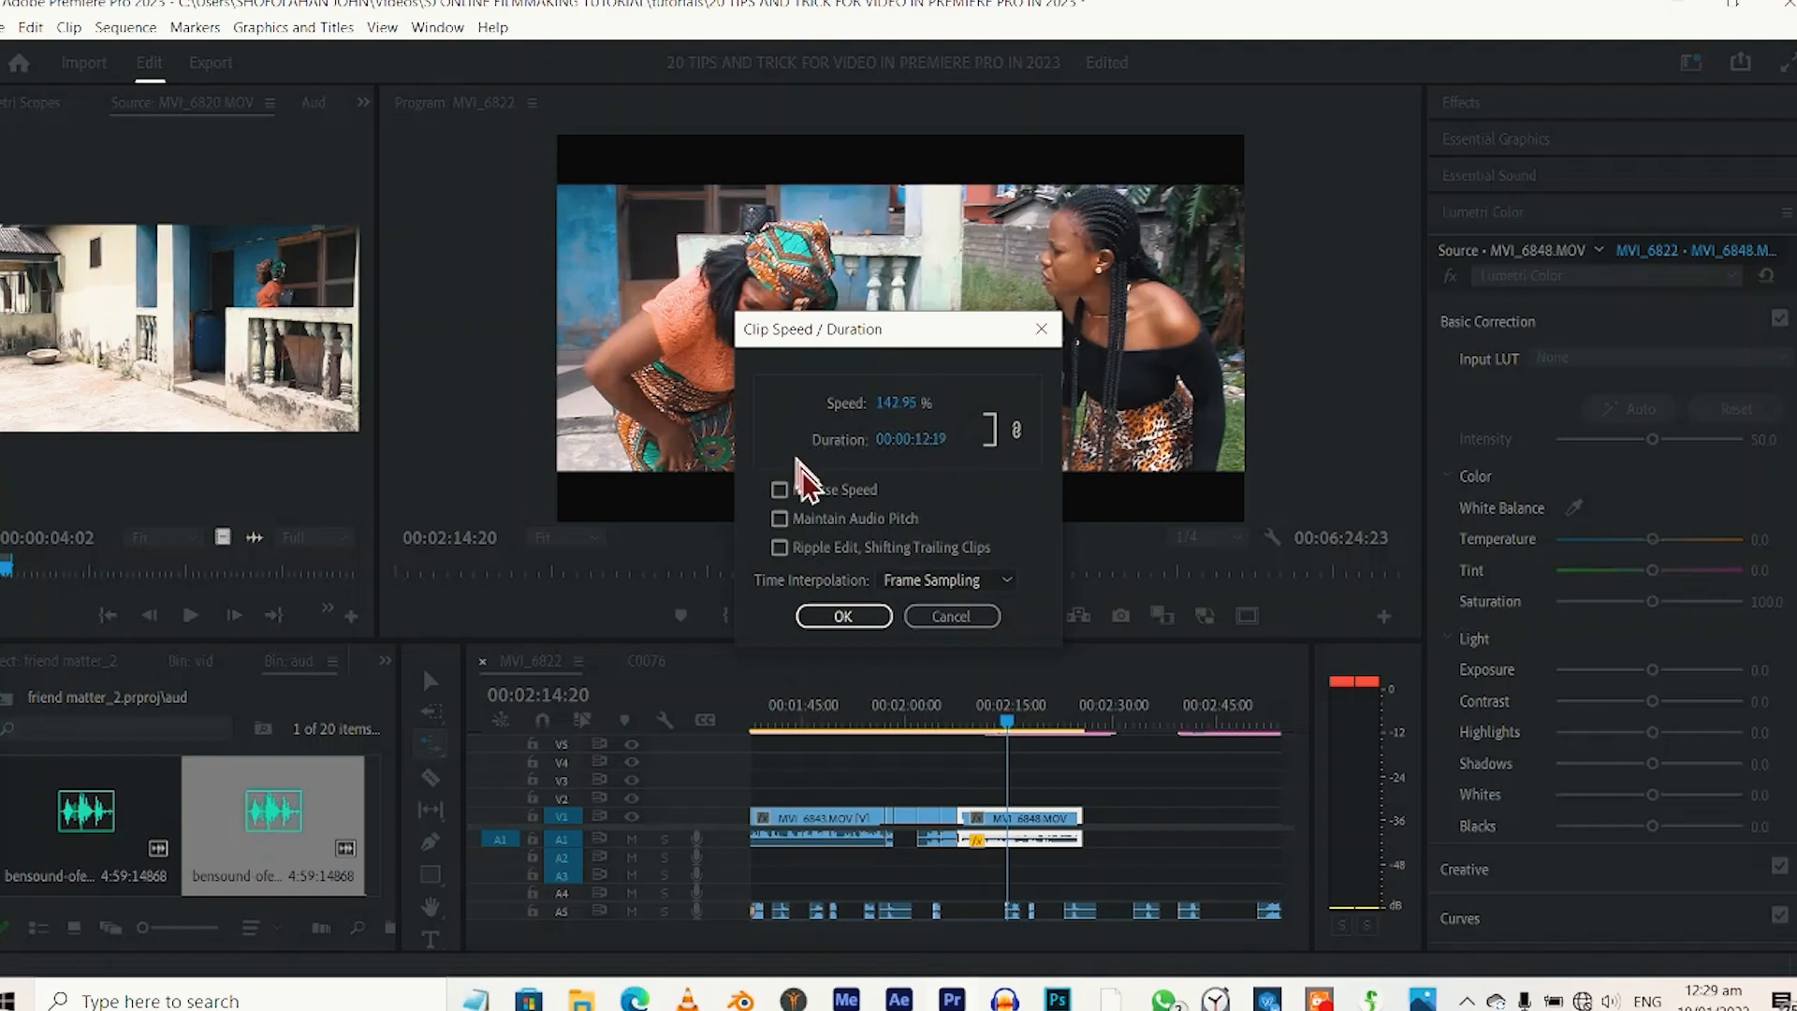
{"action": "left_click", "coordinate": [845, 618]}
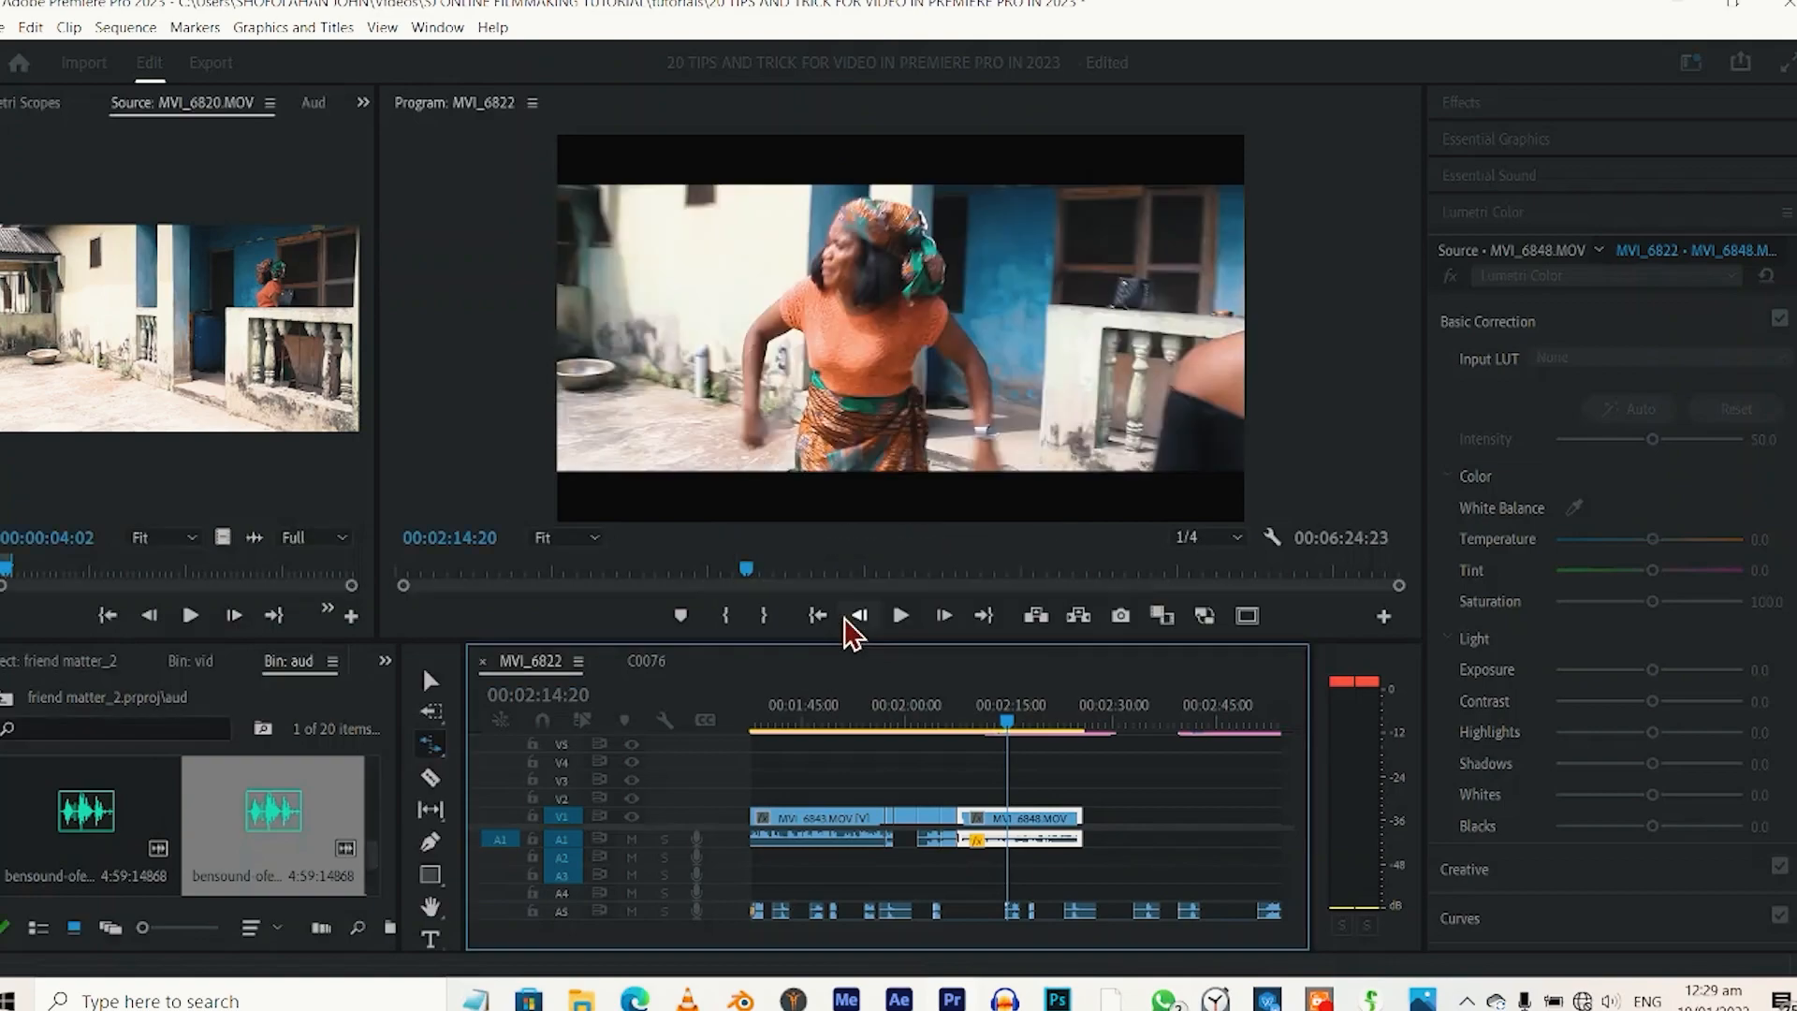
{"action": "left_click", "coordinate": [973, 721]}
{"action": "key", "text": "space"}
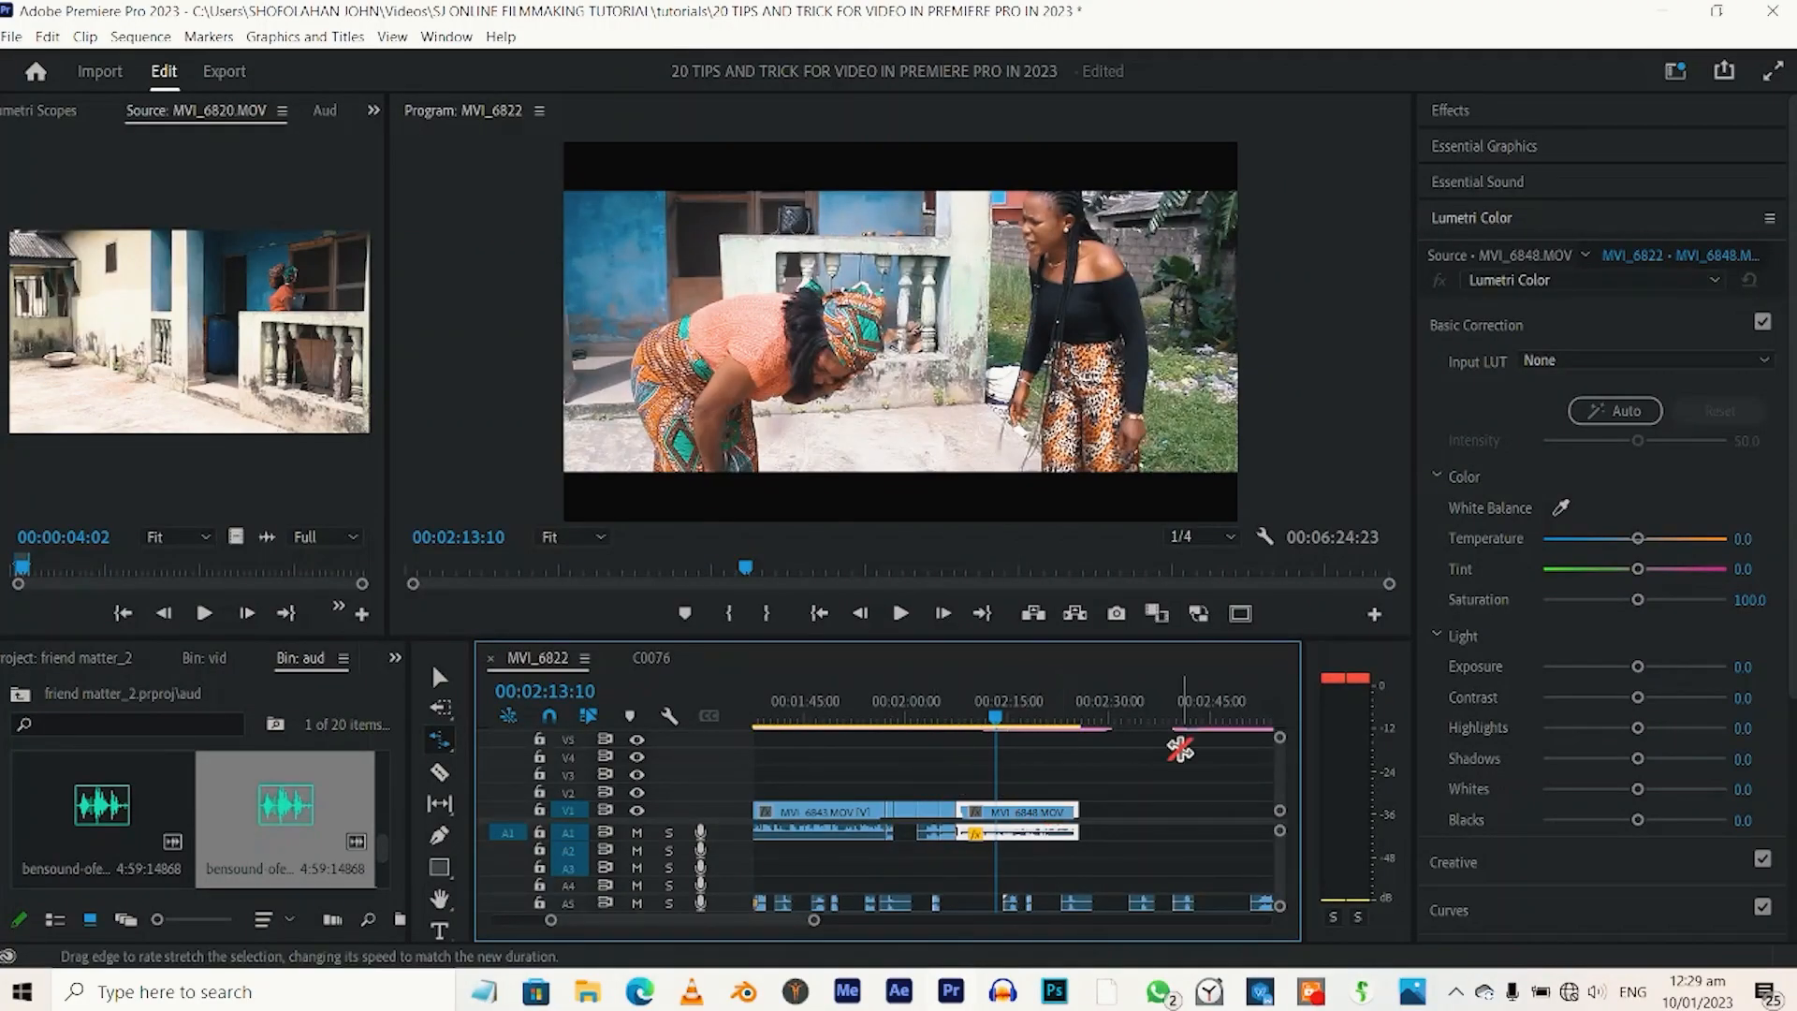
Enlarge the V1 track's height and show the Time Remapping Speed keyframes on the MVI_6848 clip.
{"action": "left_click_drag", "start_coordinate": [1278, 736], "coordinate": [1270, 744]}
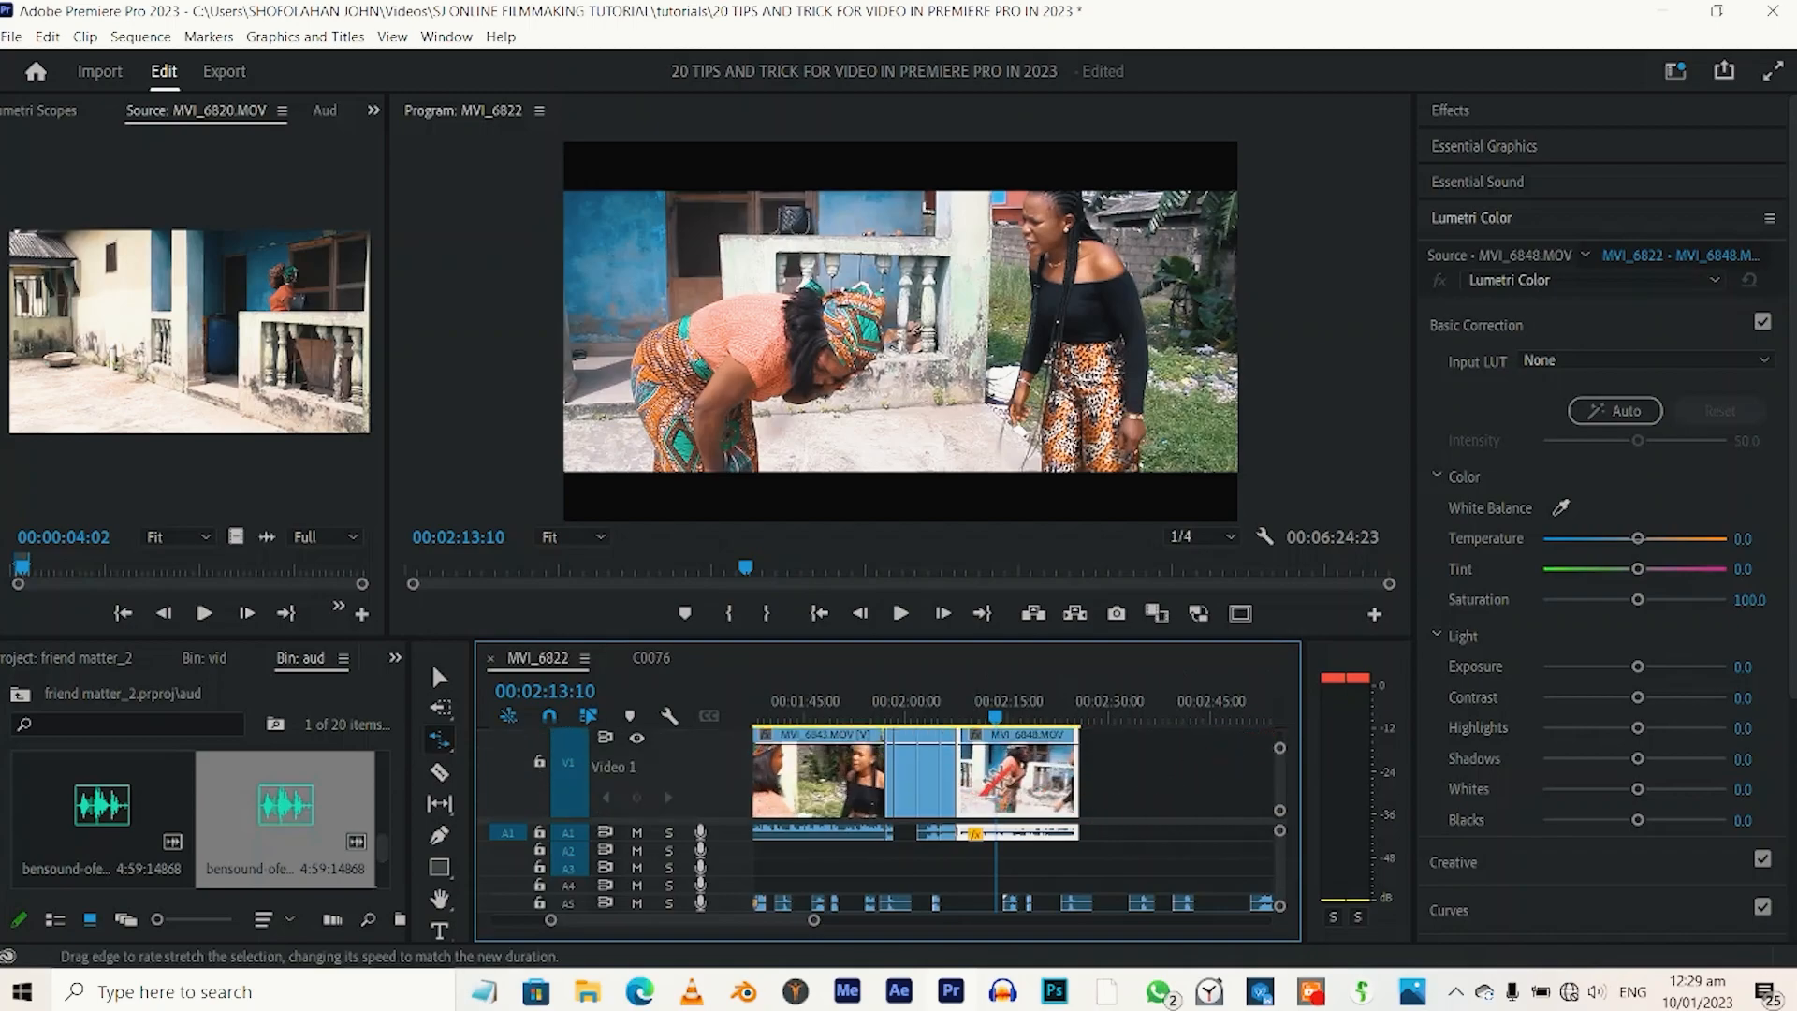
{"action": "right_click", "coordinate": [1014, 757]}
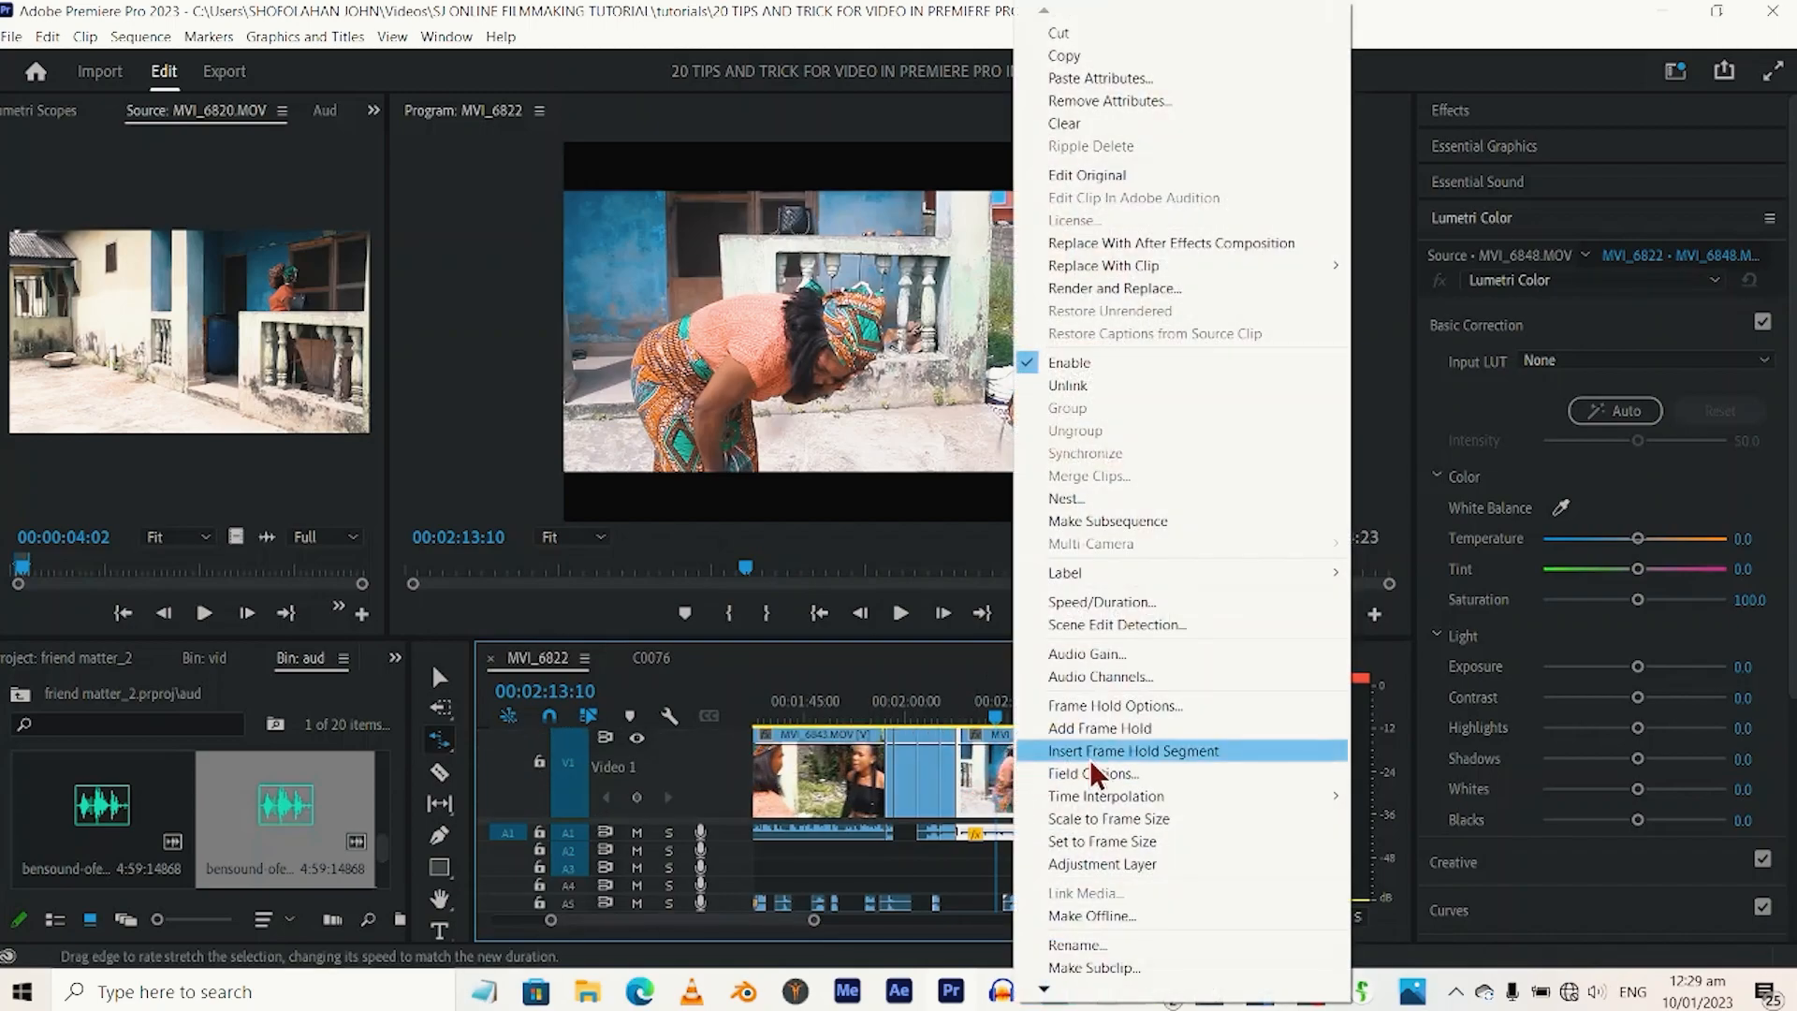
{"action": "mouse_move", "coordinate": [1043, 990]}
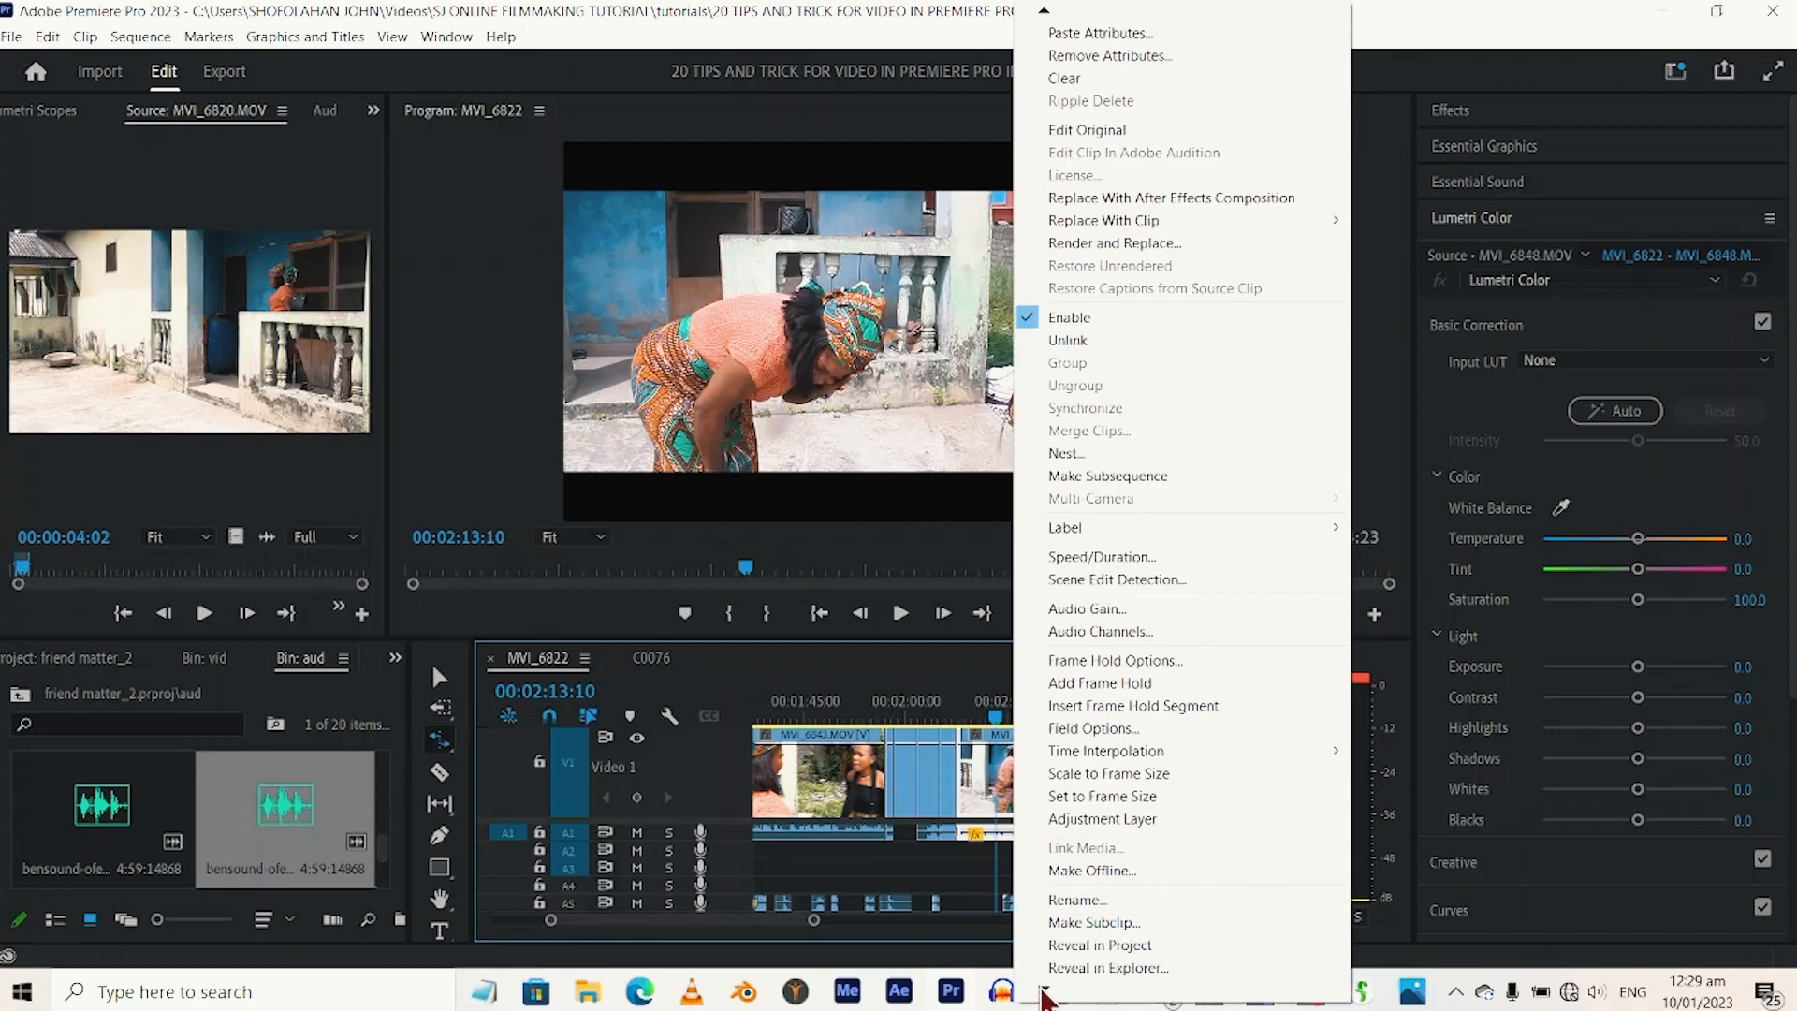
{"action": "mouse_move", "coordinate": [1104, 959]}
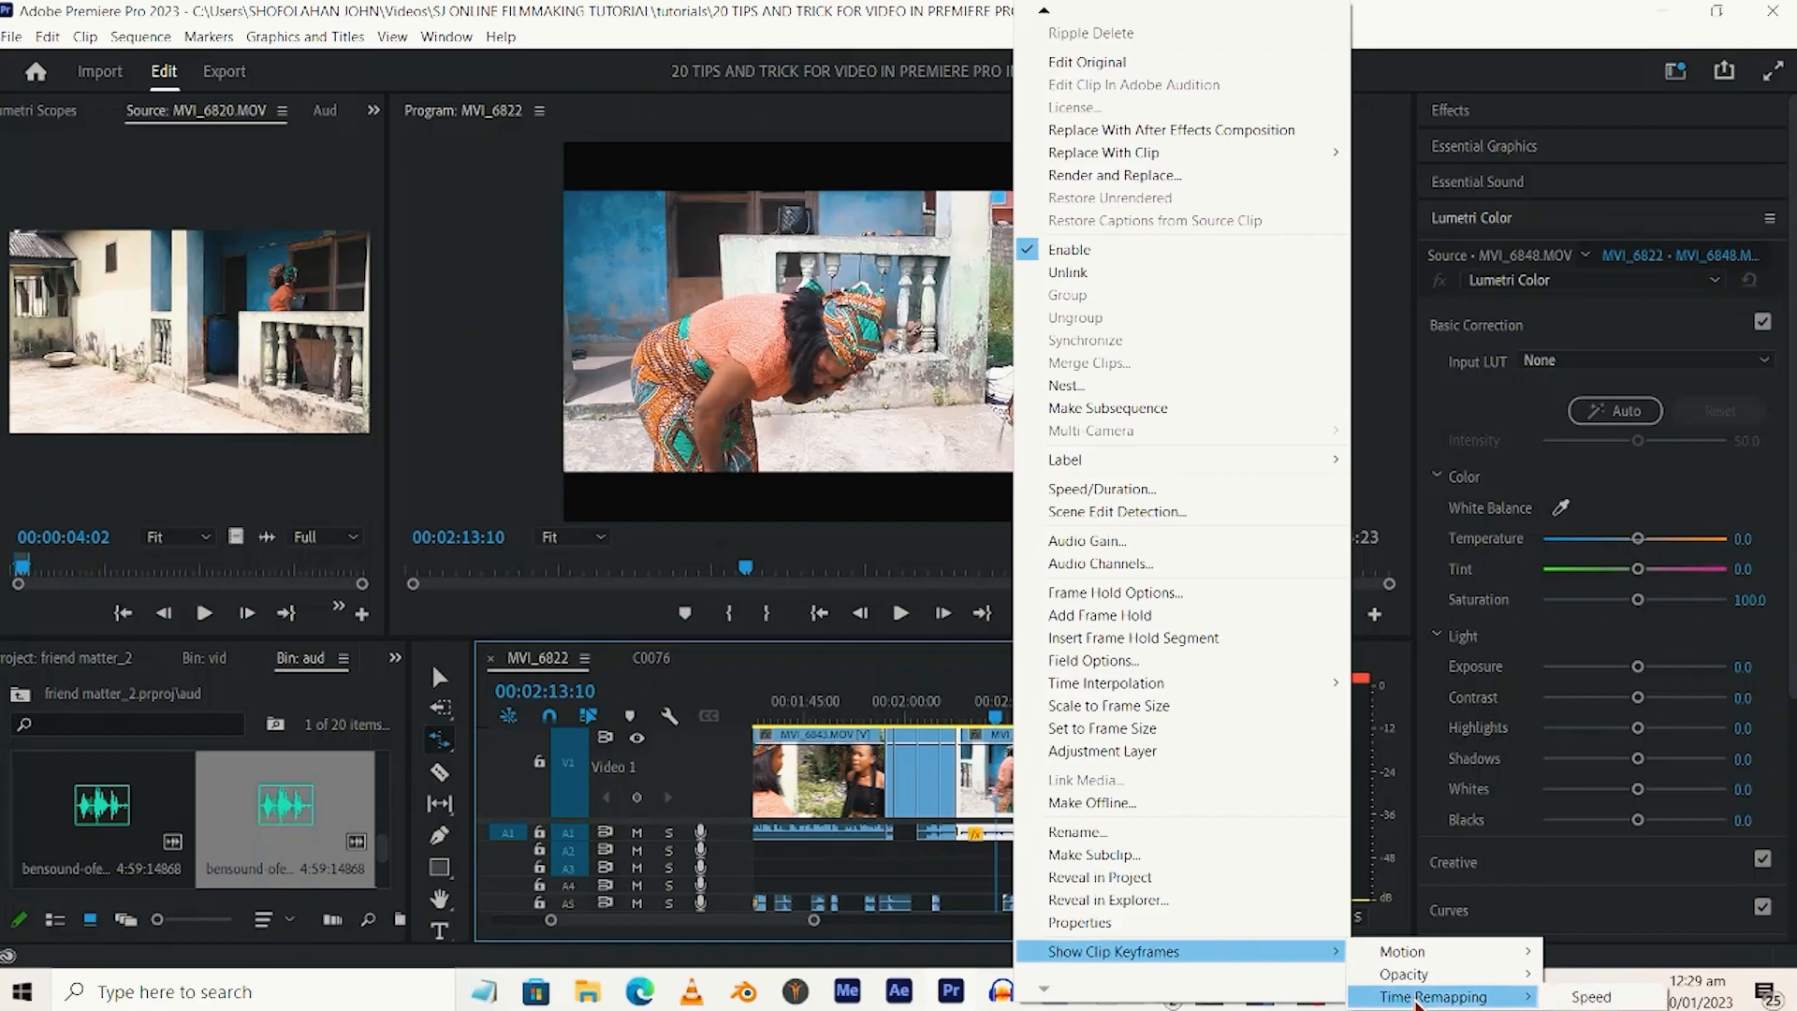
{"action": "left_click", "coordinate": [1608, 997]}
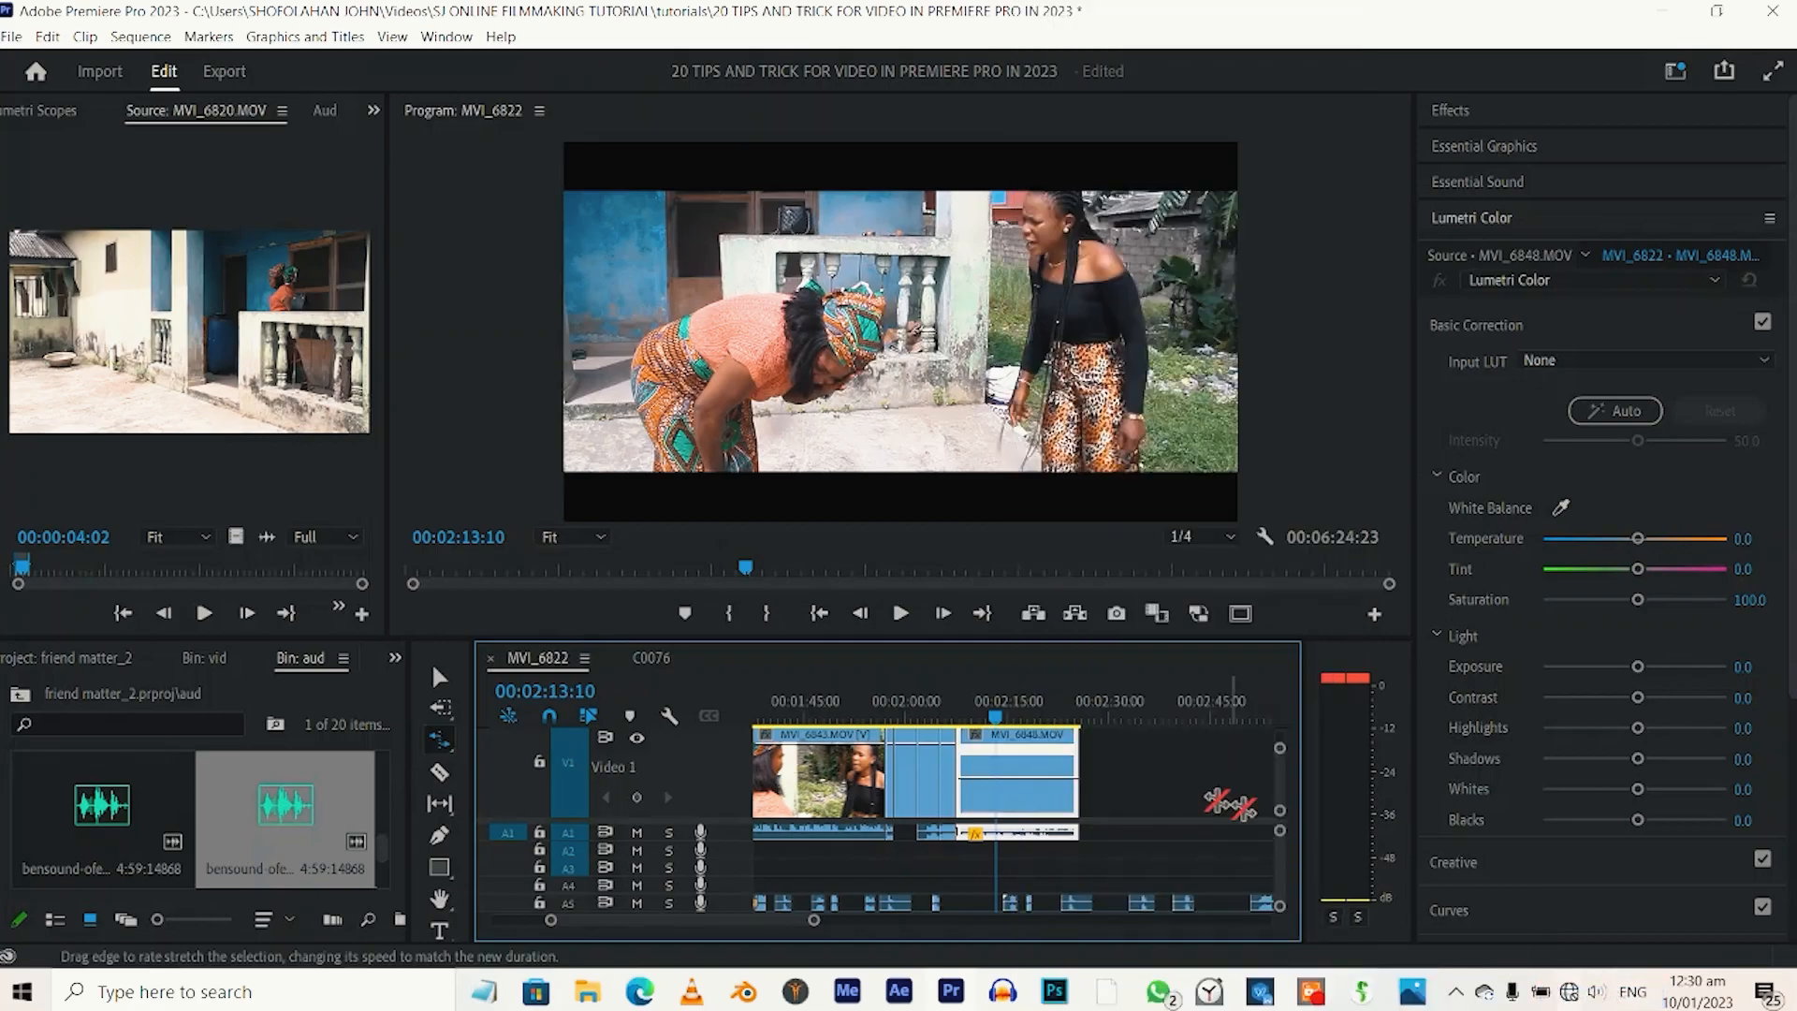
Add a speed keyframe with the Pen tool on the MVI_6848 clip's speed line at 00:02:13:10.
{"action": "key", "text": "p"}
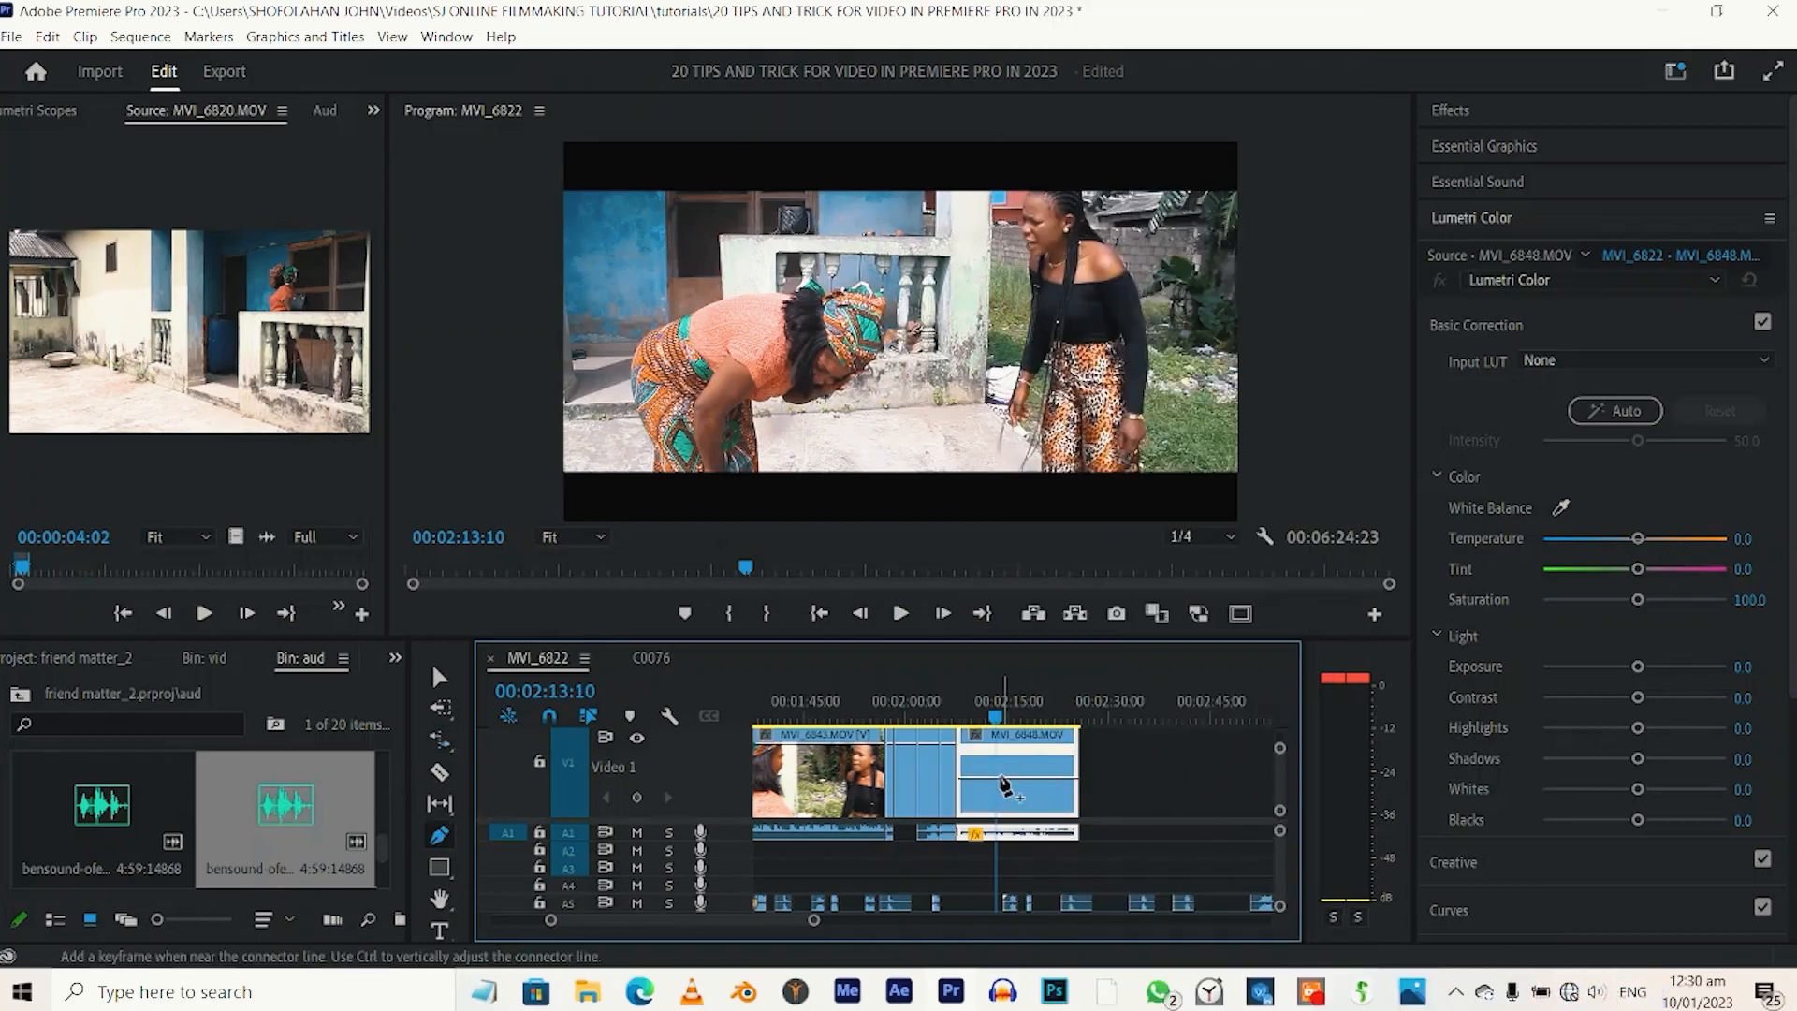
{"action": "left_click", "coordinate": [995, 780]}
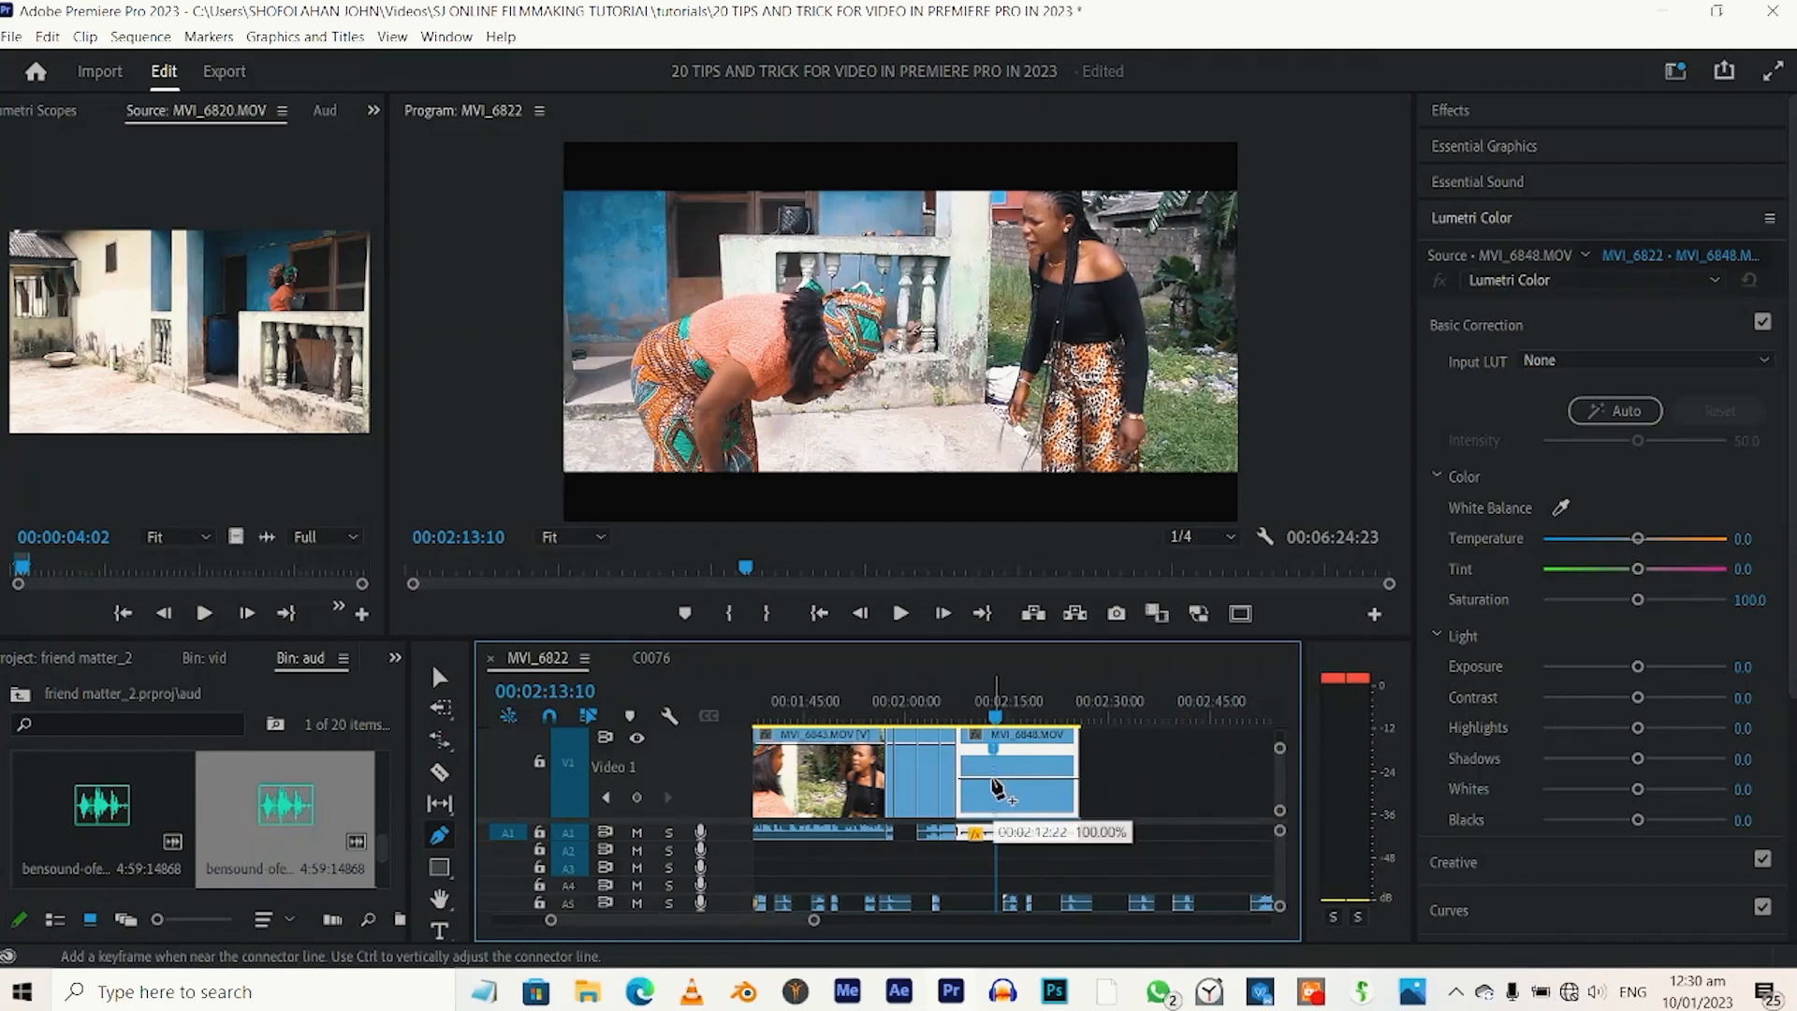
Add a further speed keyframe late in the MVI_6848 clip, slow the section after it, and return to 00:02:15:13.
{"action": "left_click", "coordinate": [1044, 780]}
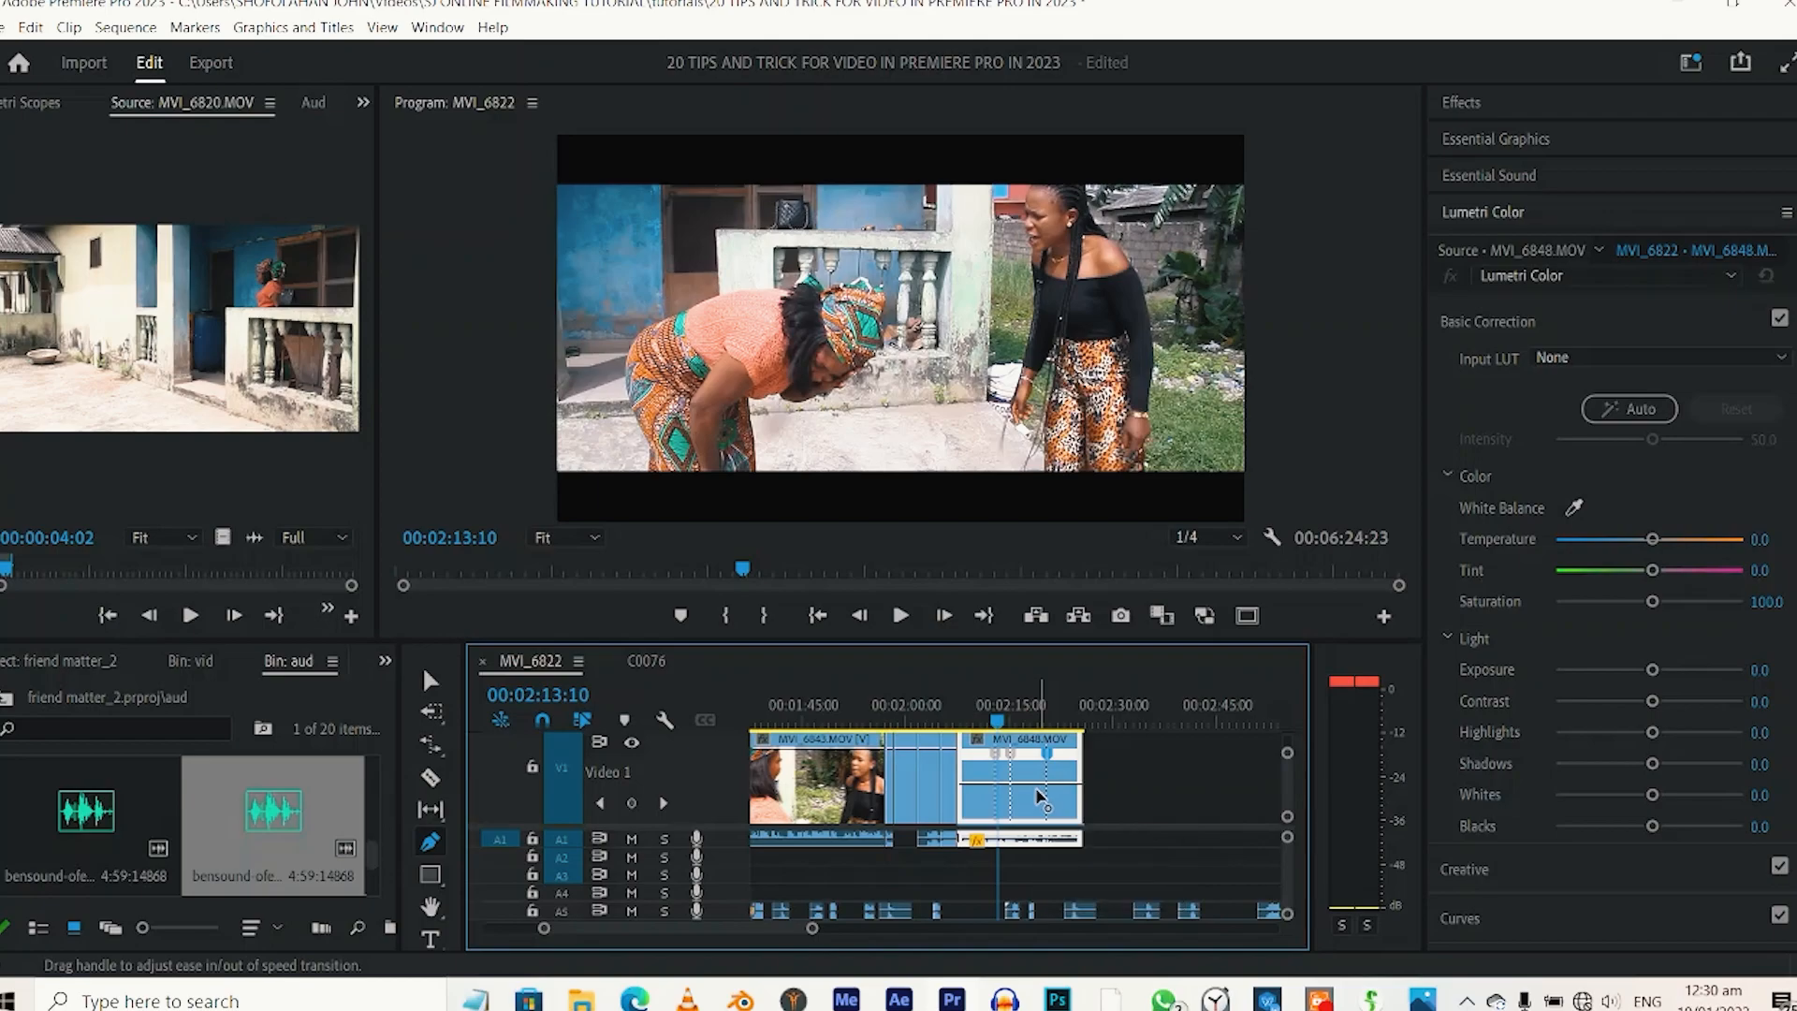
{"action": "key", "text": "v"}
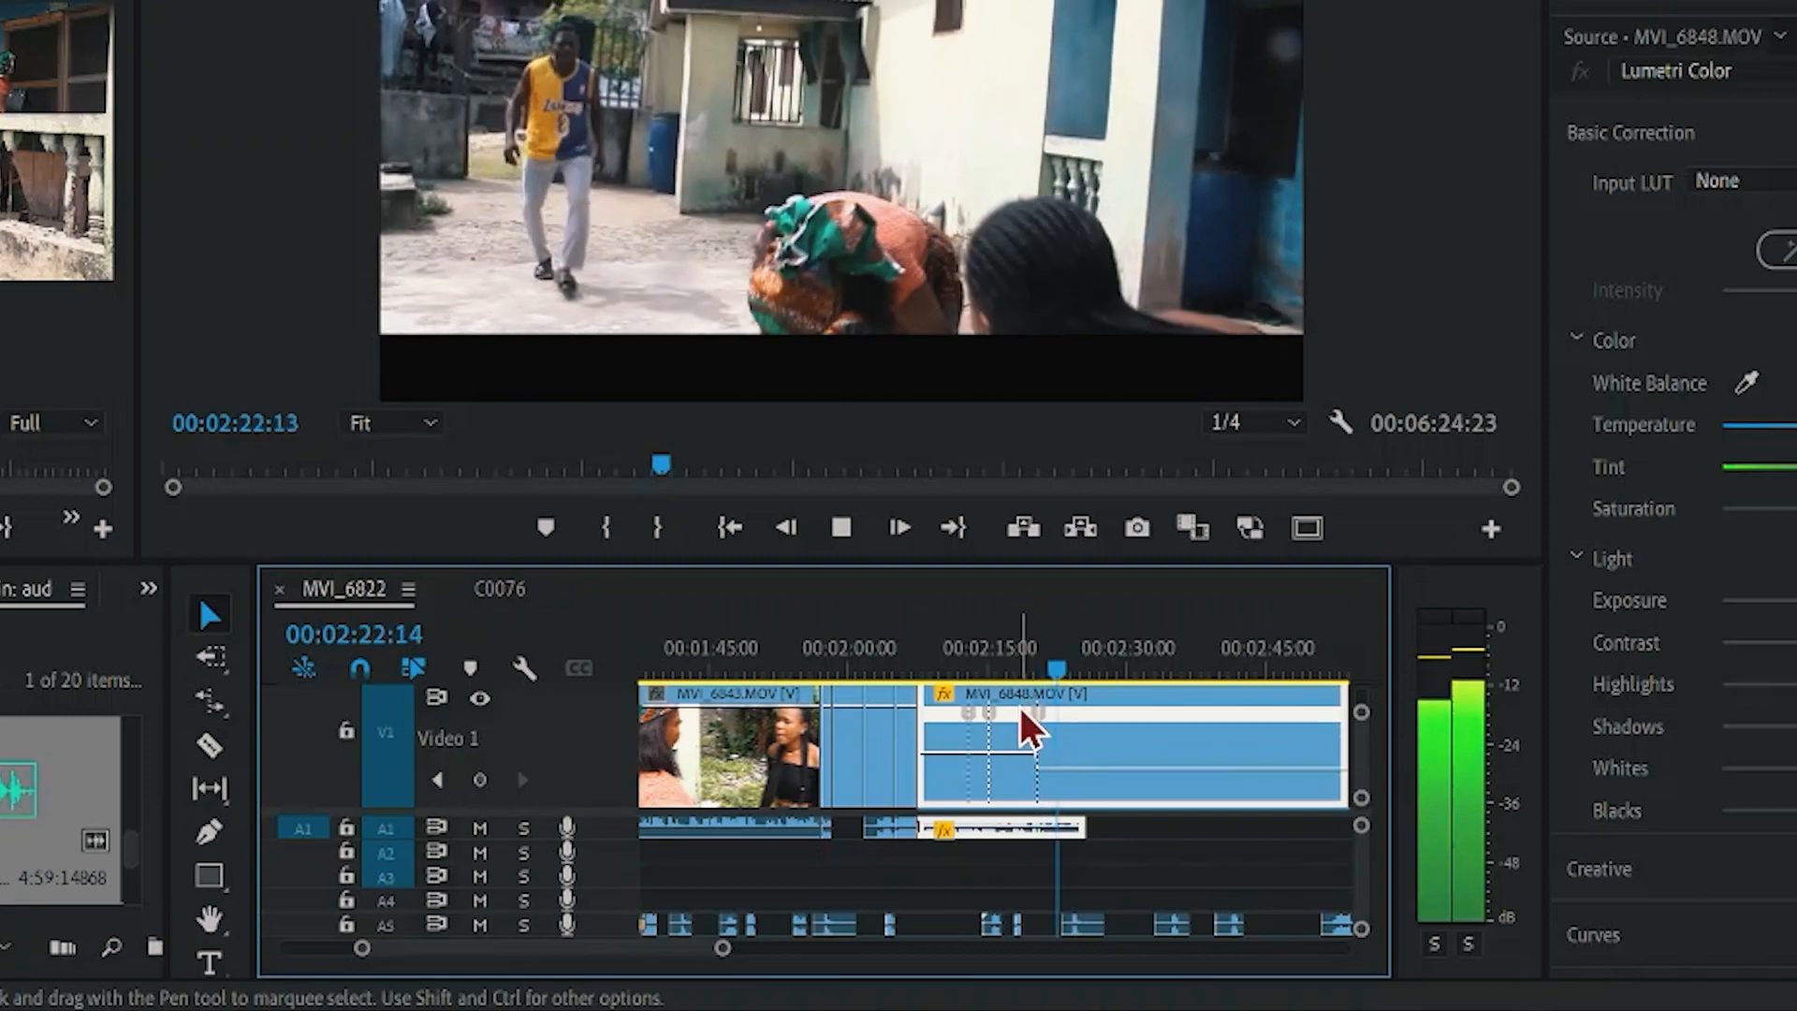
{"action": "left_click", "coordinate": [997, 665]}
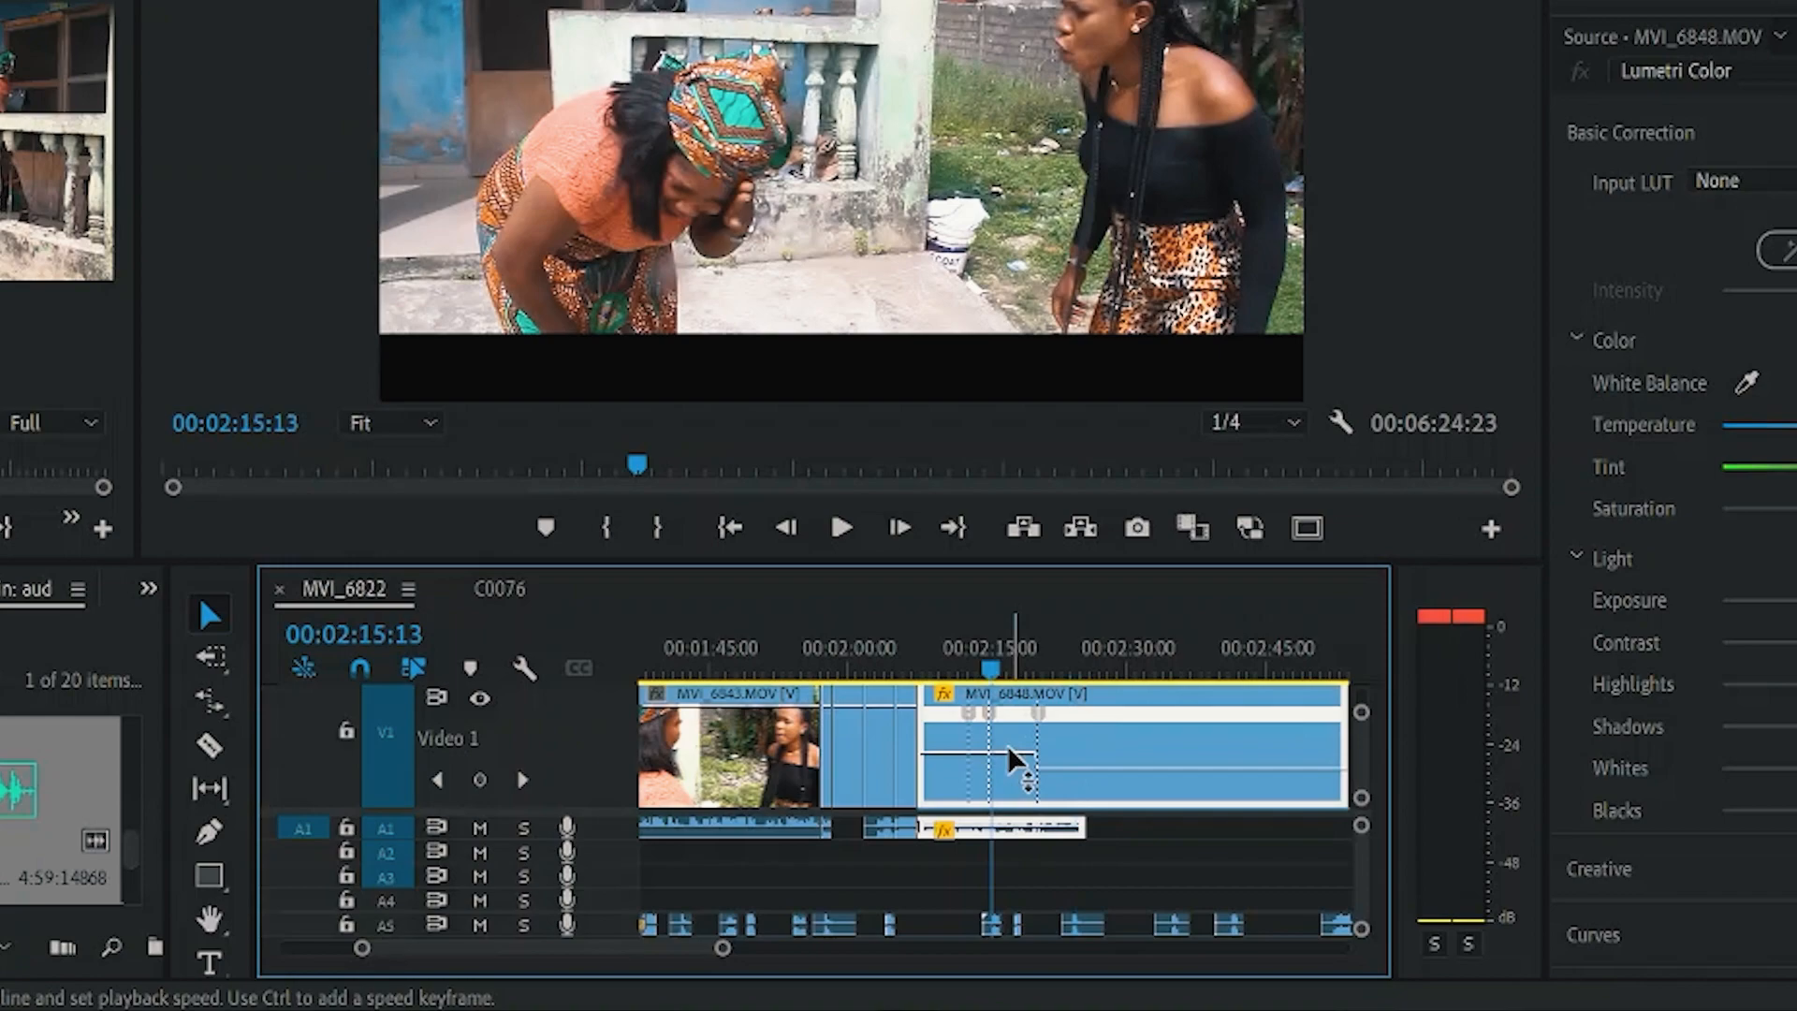
Speed up the section before the last keyframe of MVI_6848 with a gradual ramp down at that keyframe, and play the result.
{"action": "mouse_move", "coordinate": [1012, 756]}
{"action": "left_mouse_down"}
{"action": "mouse_move", "coordinate": [1005, 735]}
{"action": "mouse_move", "coordinate": [1036, 721]}
{"action": "left_mouse_up"}
{"action": "left_click_drag", "start_coordinate": [1149, 671], "coordinate": [1125, 722]}
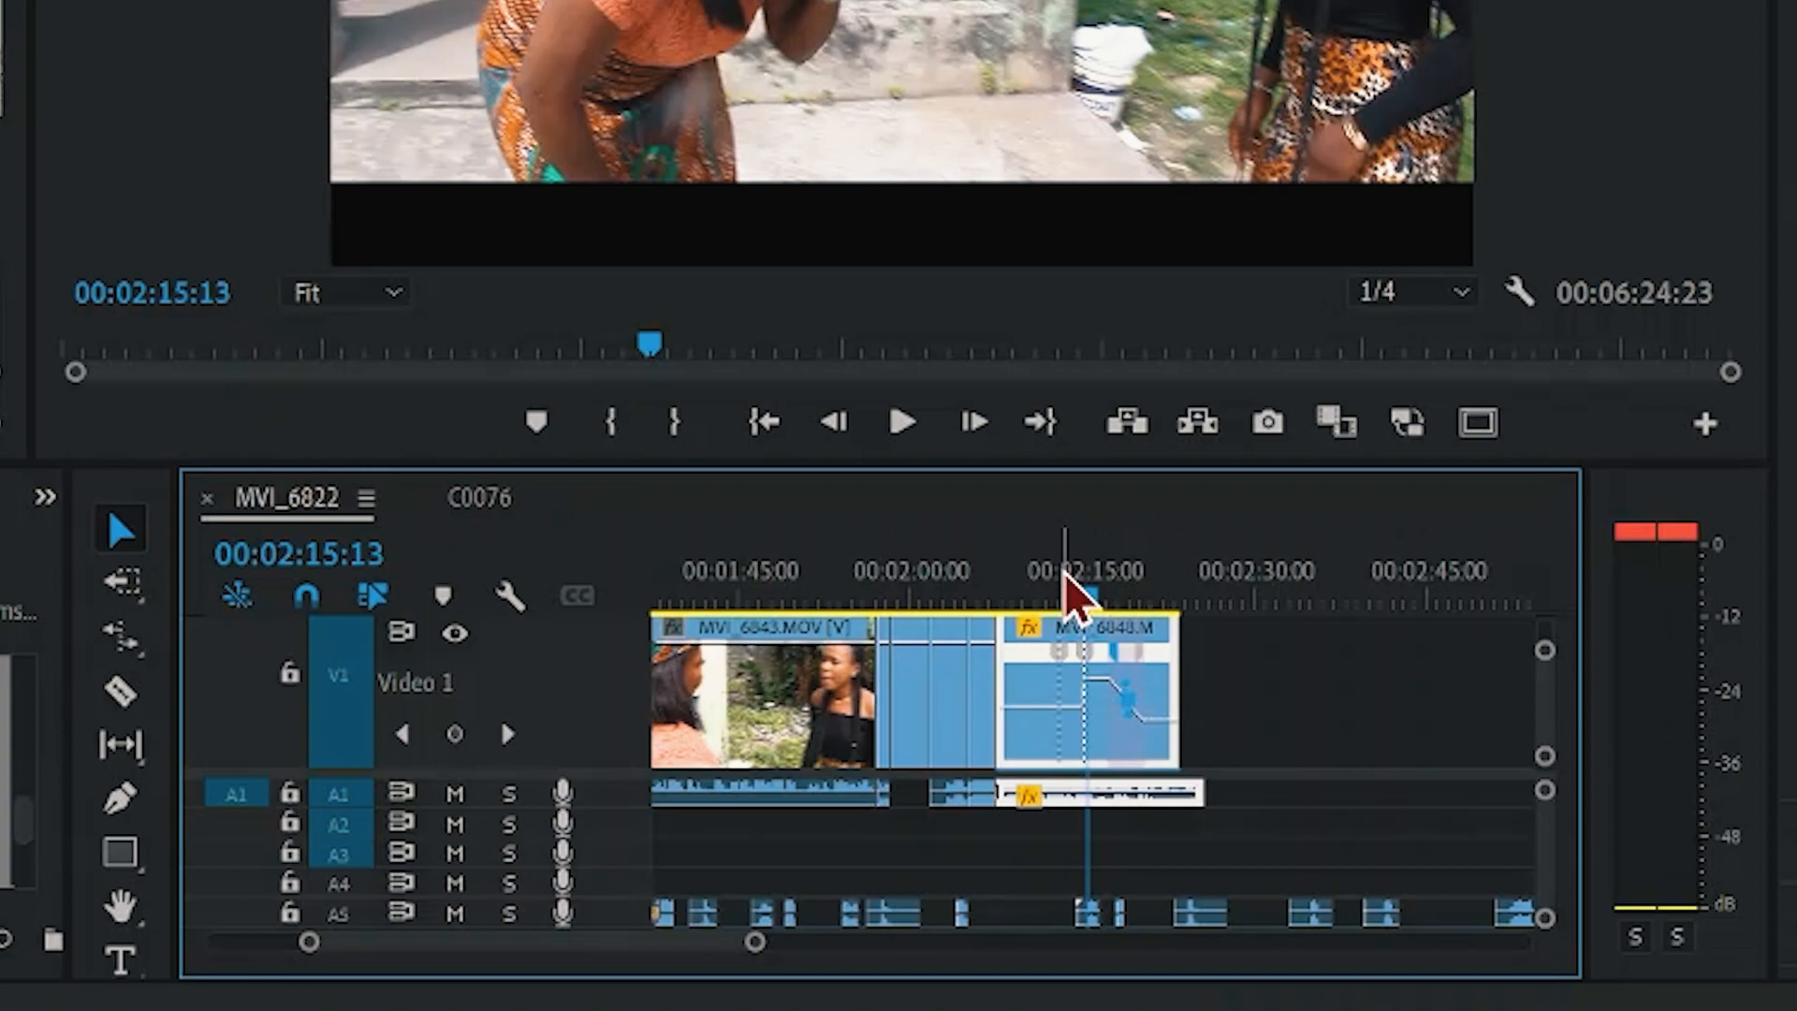
{"action": "left_click", "coordinate": [1063, 580]}
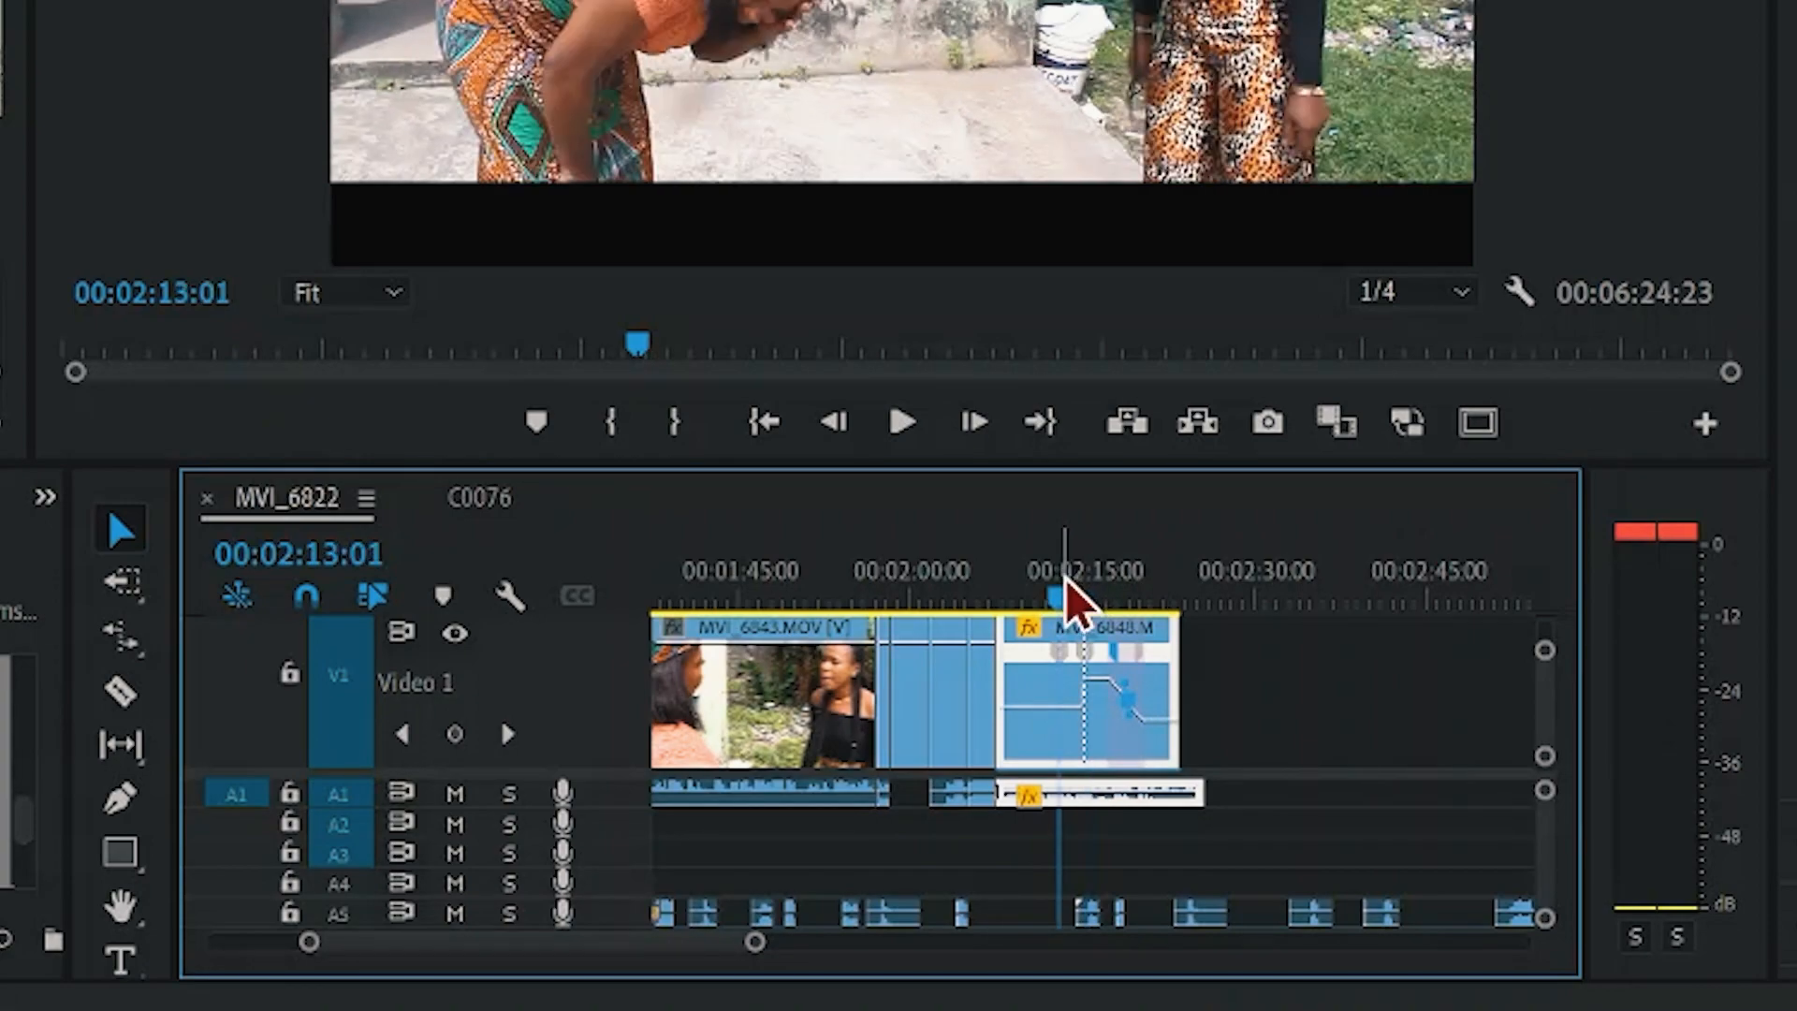
{"action": "left_click_drag", "start_coordinate": [1067, 582], "coordinate": [1109, 582]}
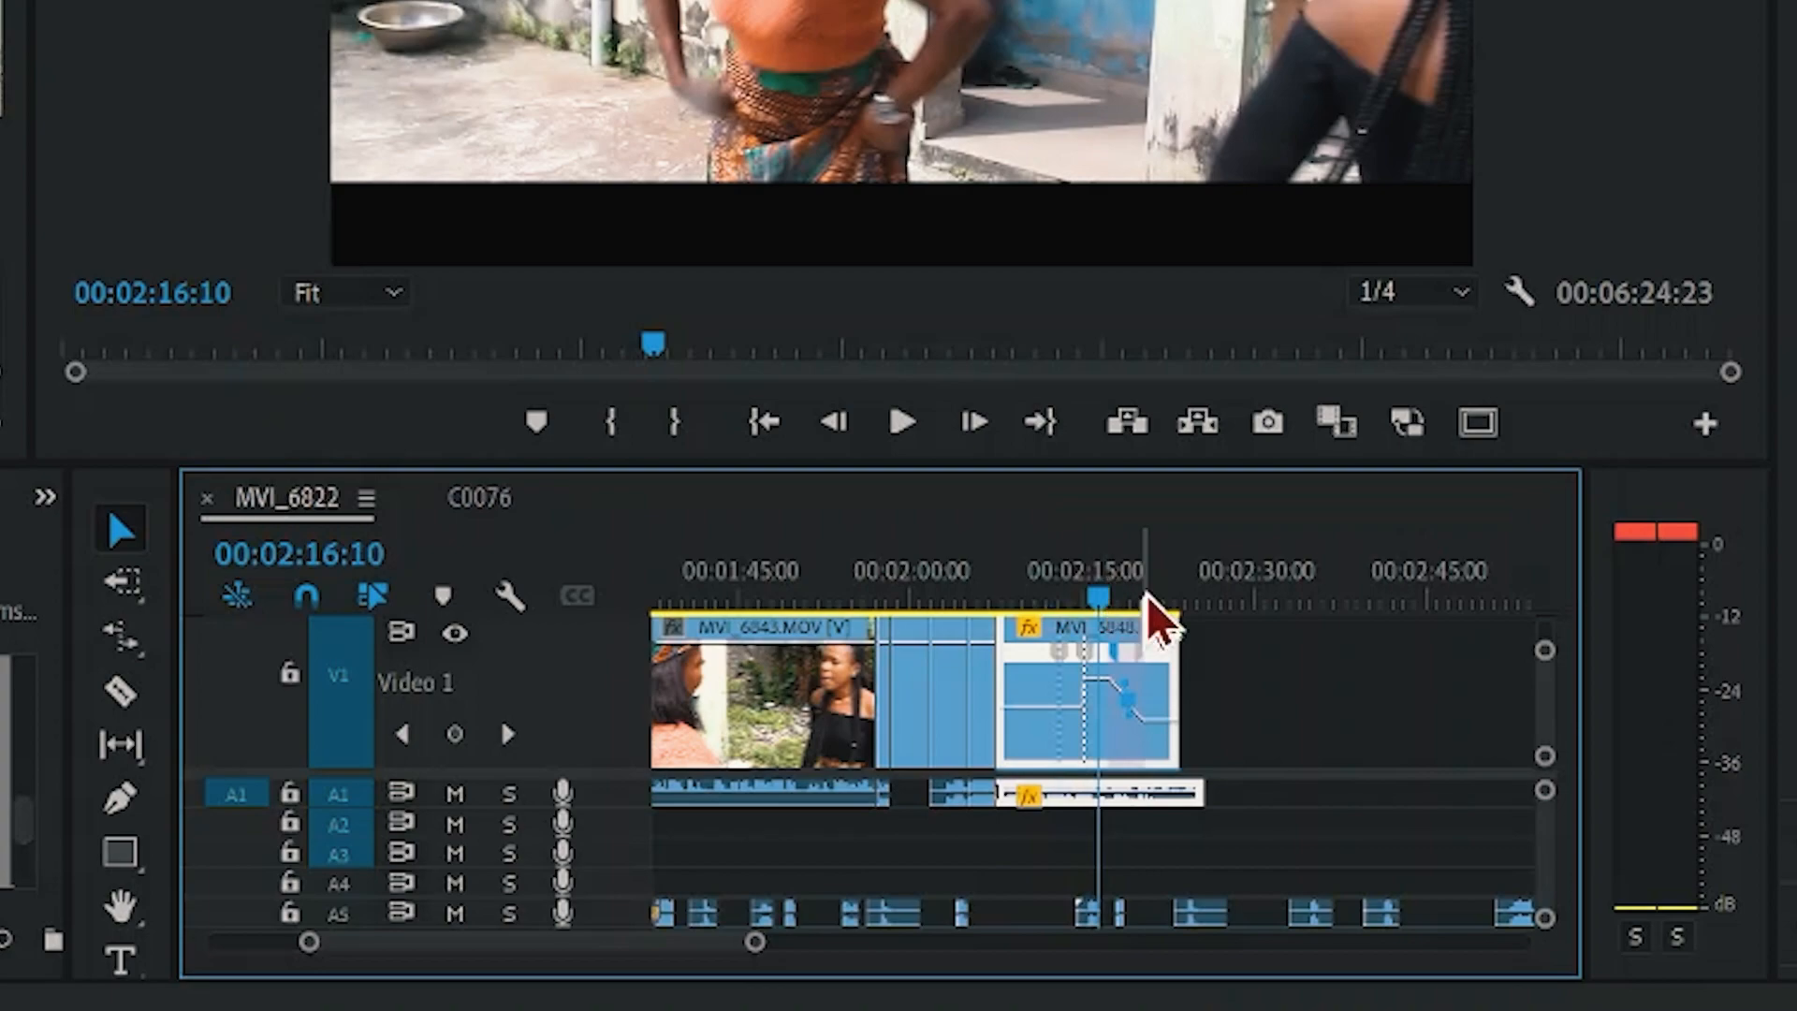
{"action": "left_click", "coordinate": [1152, 582]}
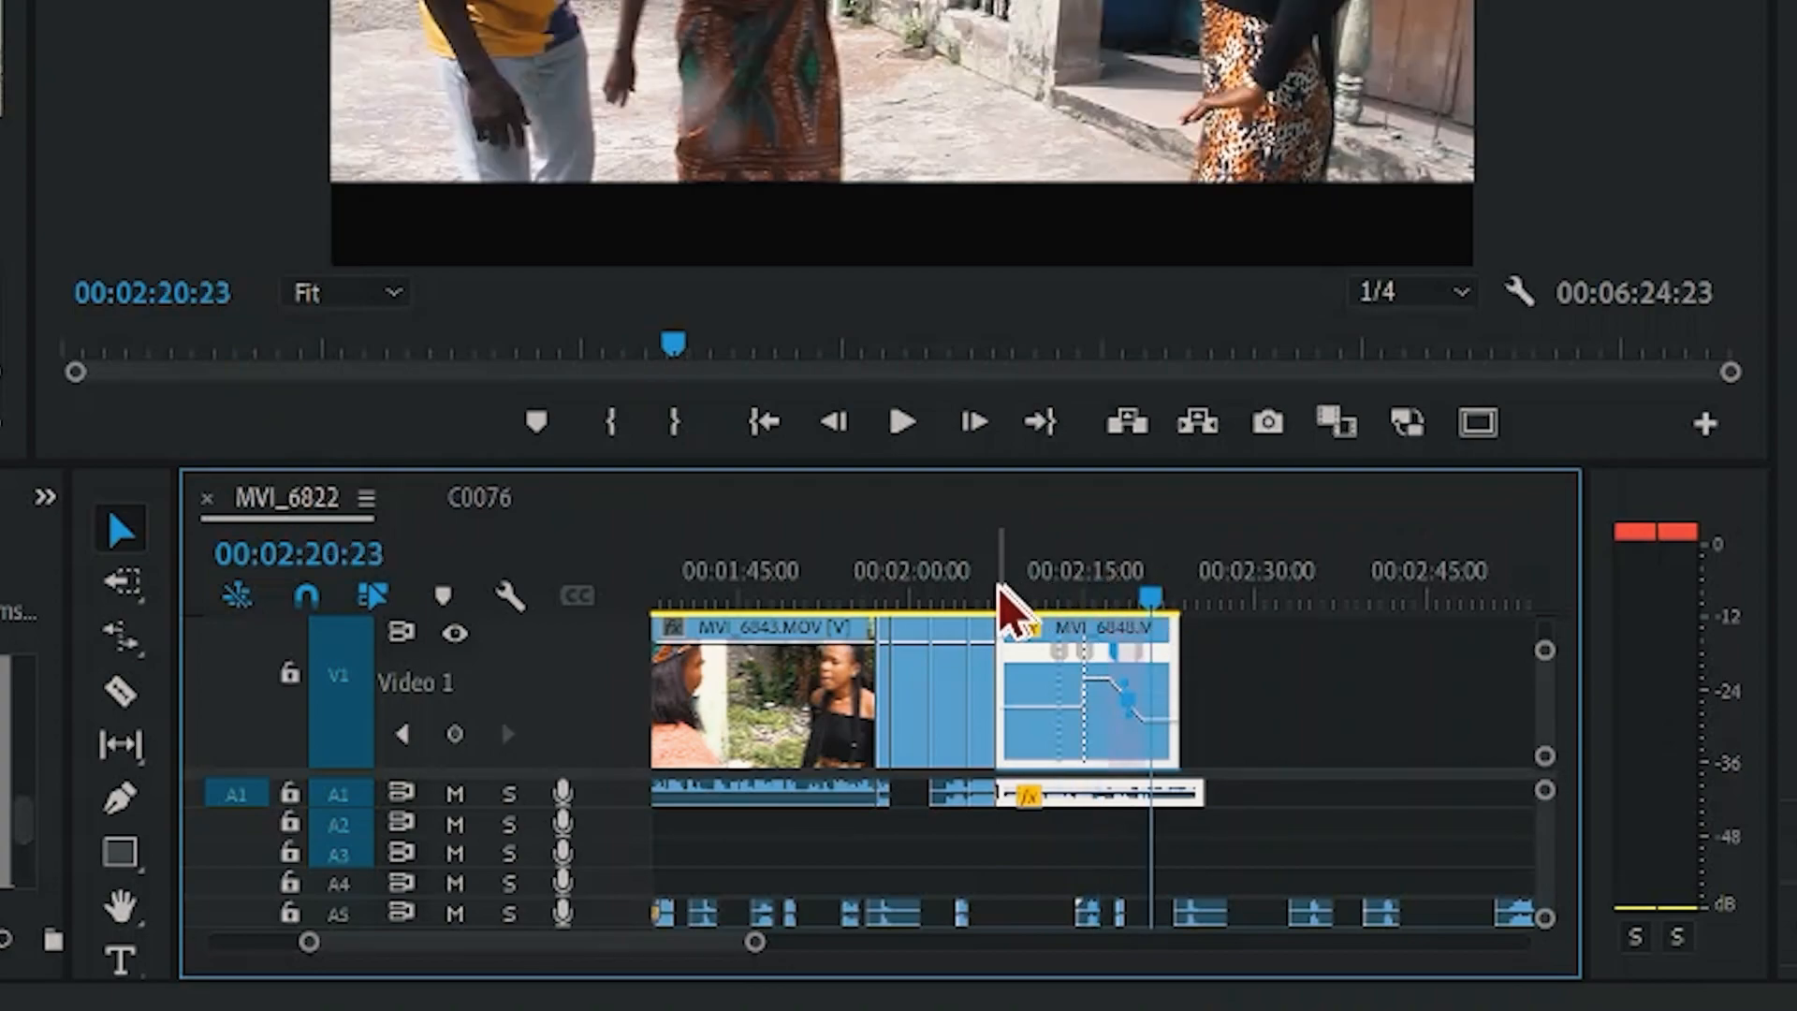
{"action": "left_click", "coordinate": [1063, 582]}
{"action": "key", "text": "space"}
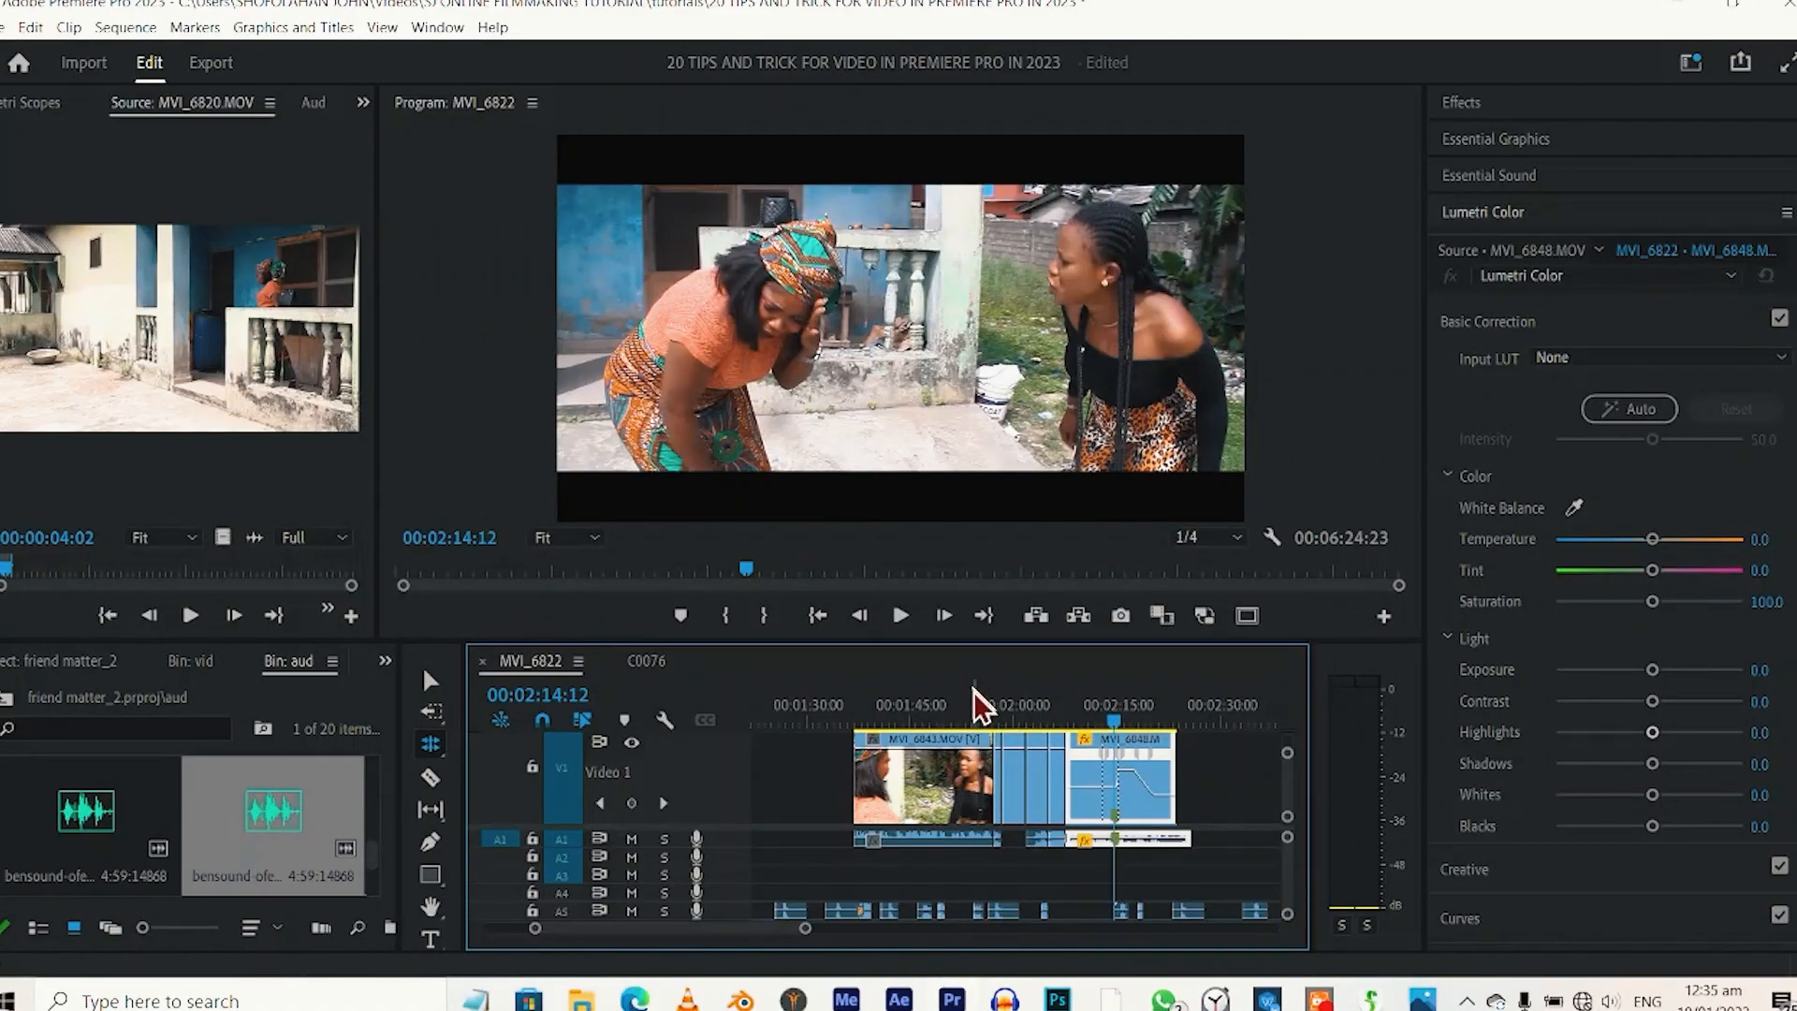
Add a sequence marker at 00:02:14:12 and stretch it into a marker with a duration.
{"action": "left_click", "coordinate": [681, 615]}
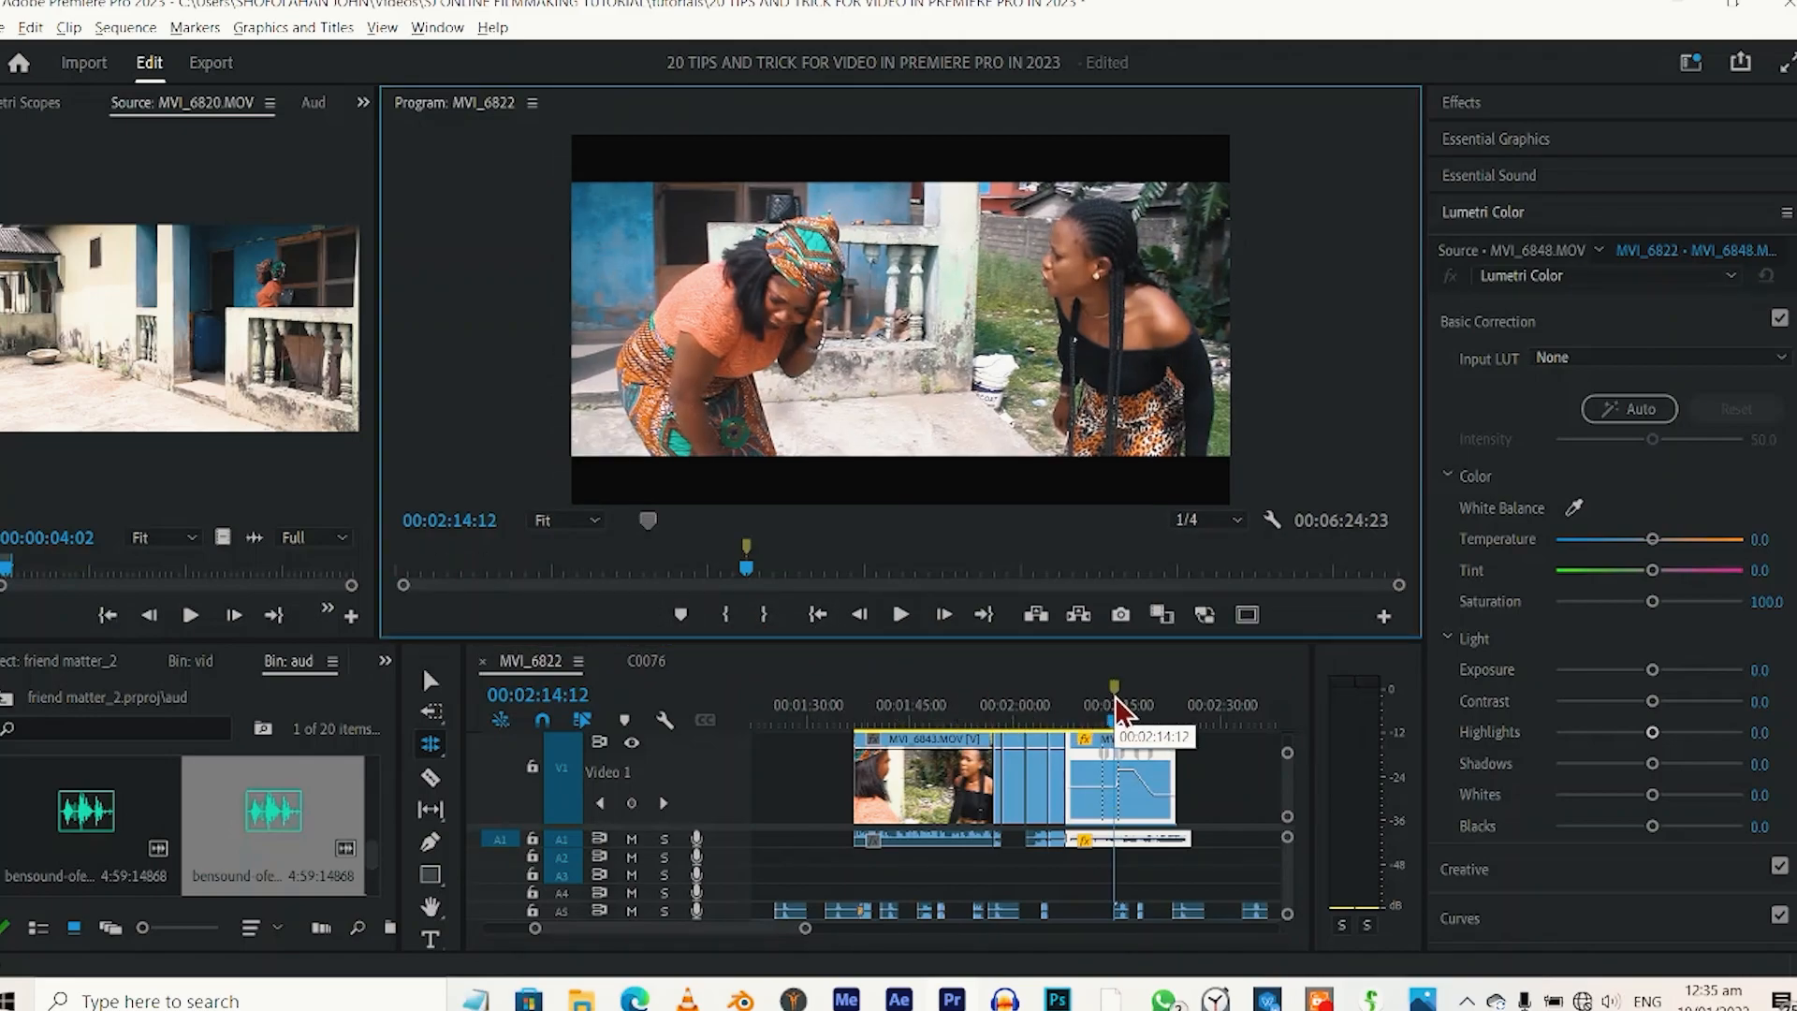
{"action": "left_click", "coordinate": [1114, 695]}
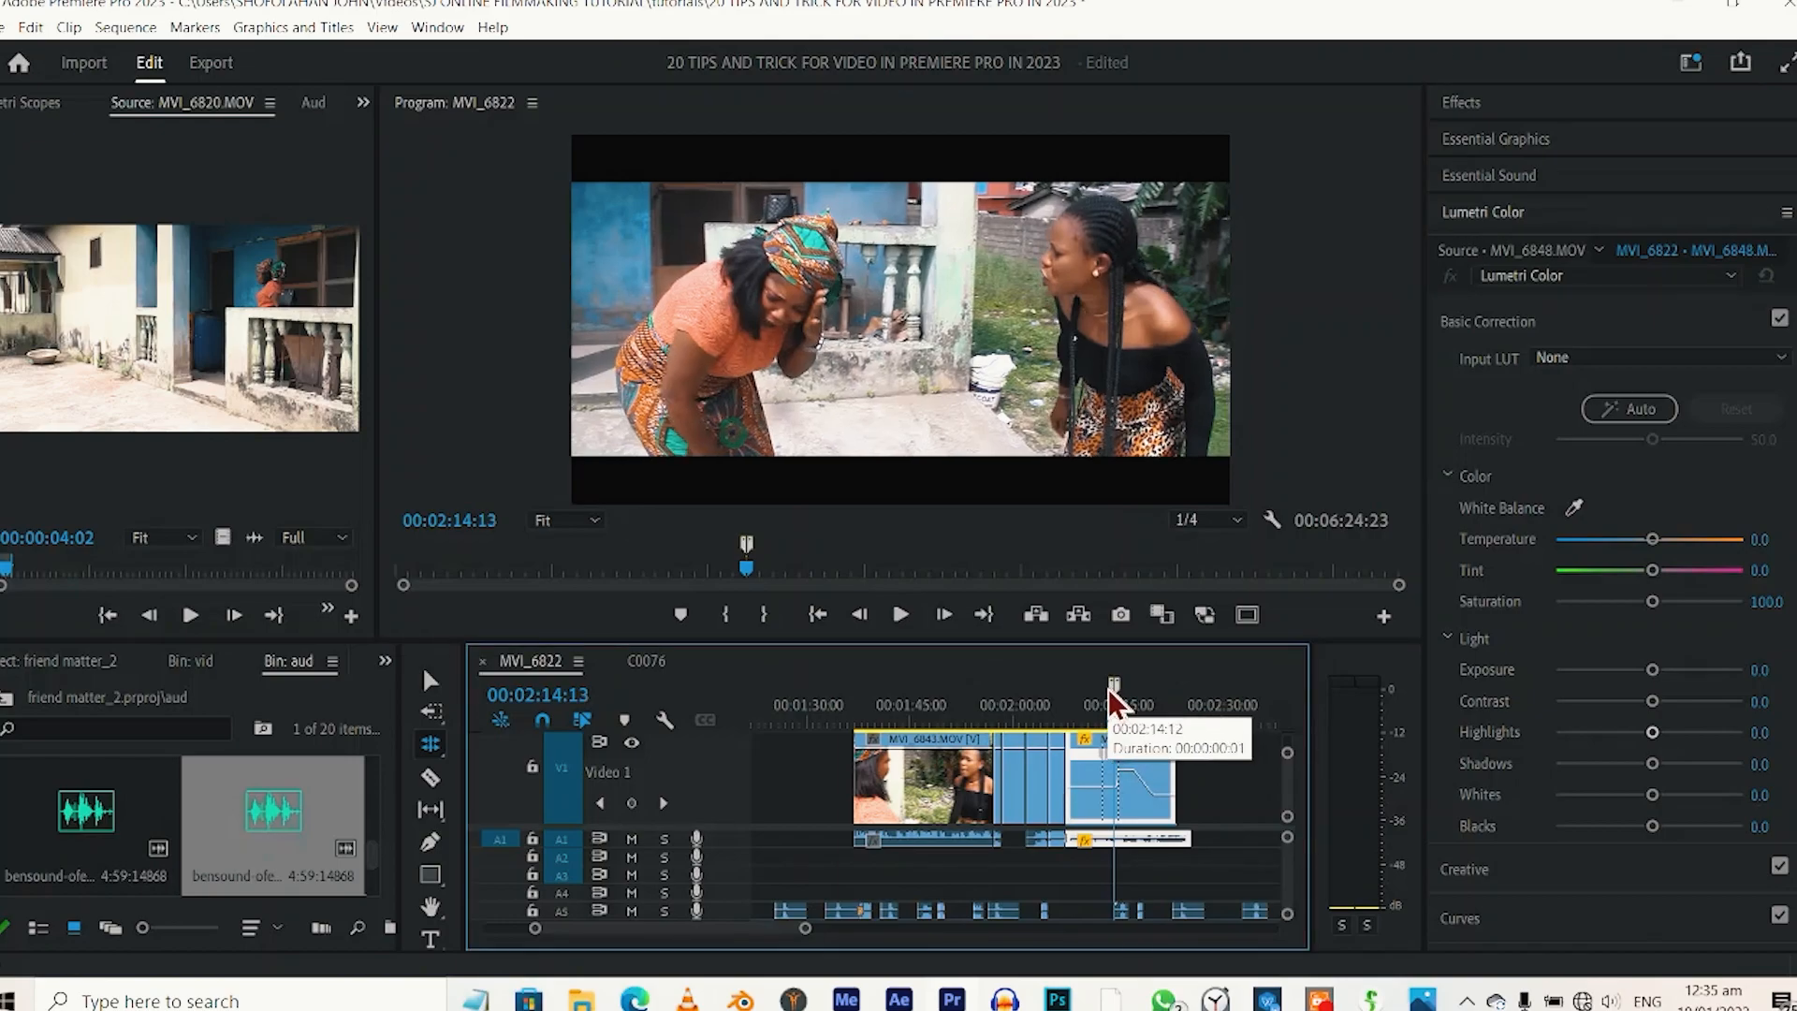
{"action": "left_click_drag", "start_coordinate": [1100, 696], "coordinate": [1114, 685]}
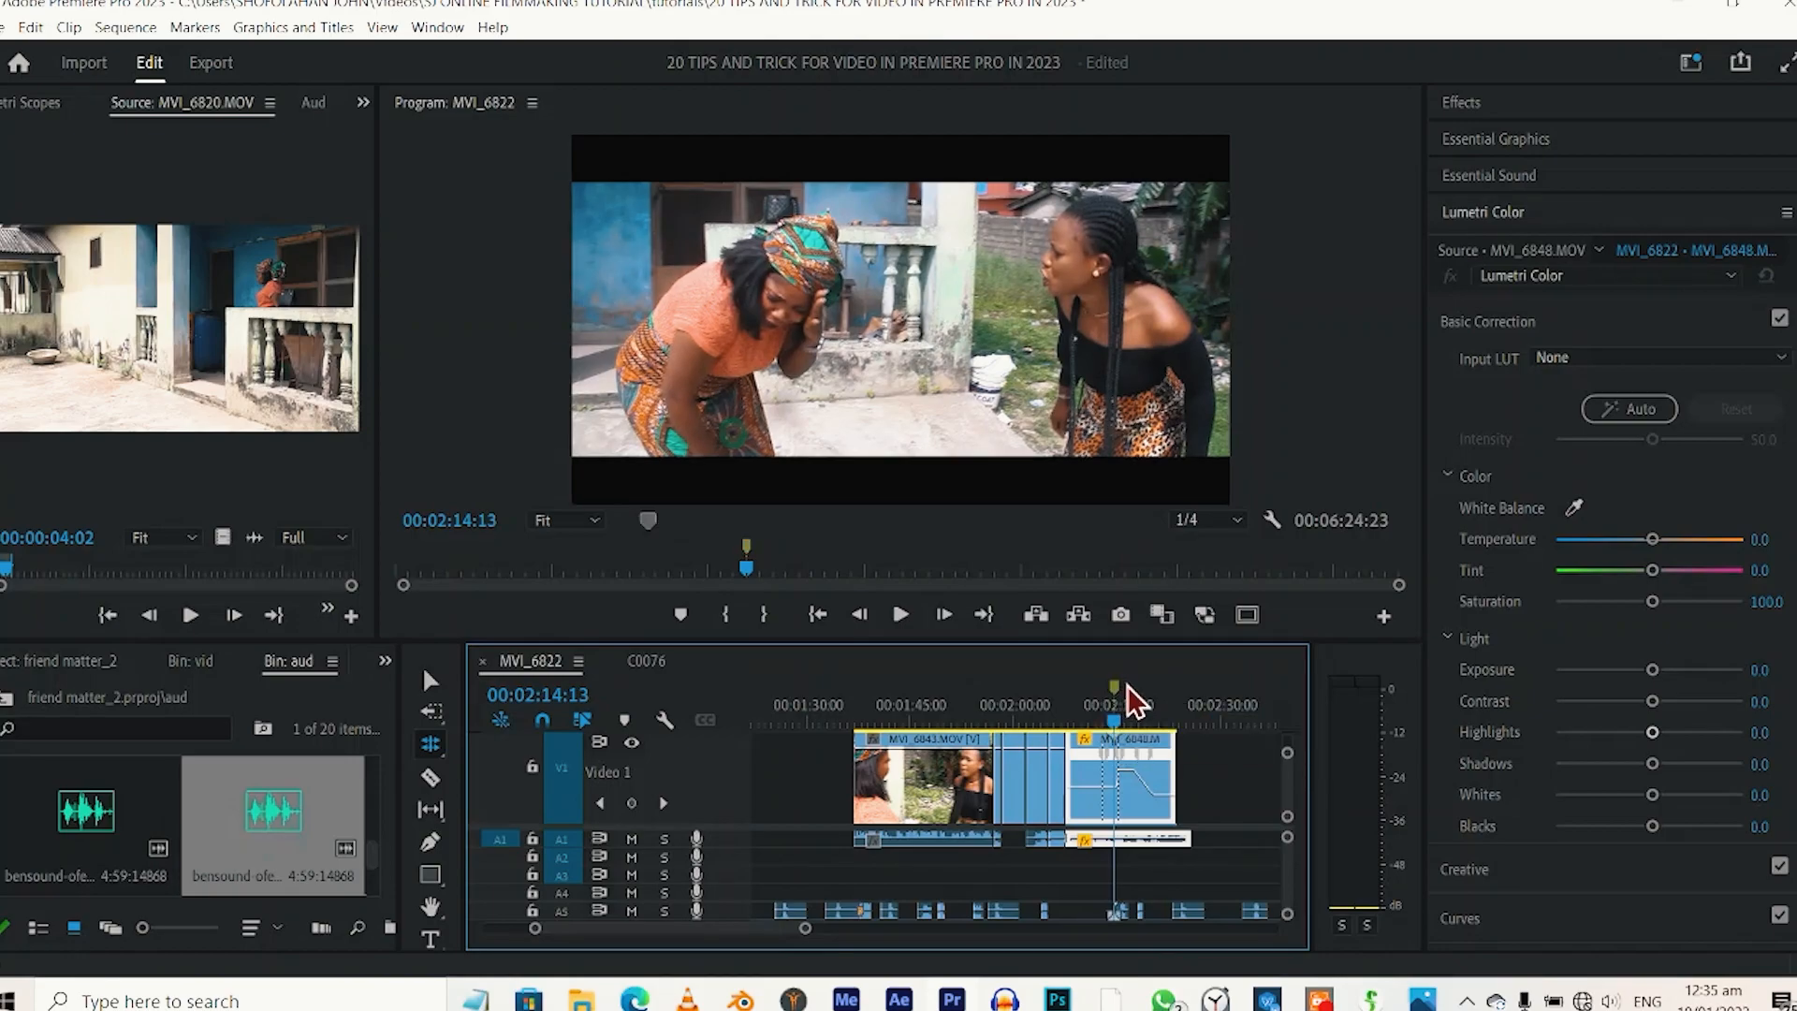
{"action": "left_click", "coordinate": [1123, 685]}
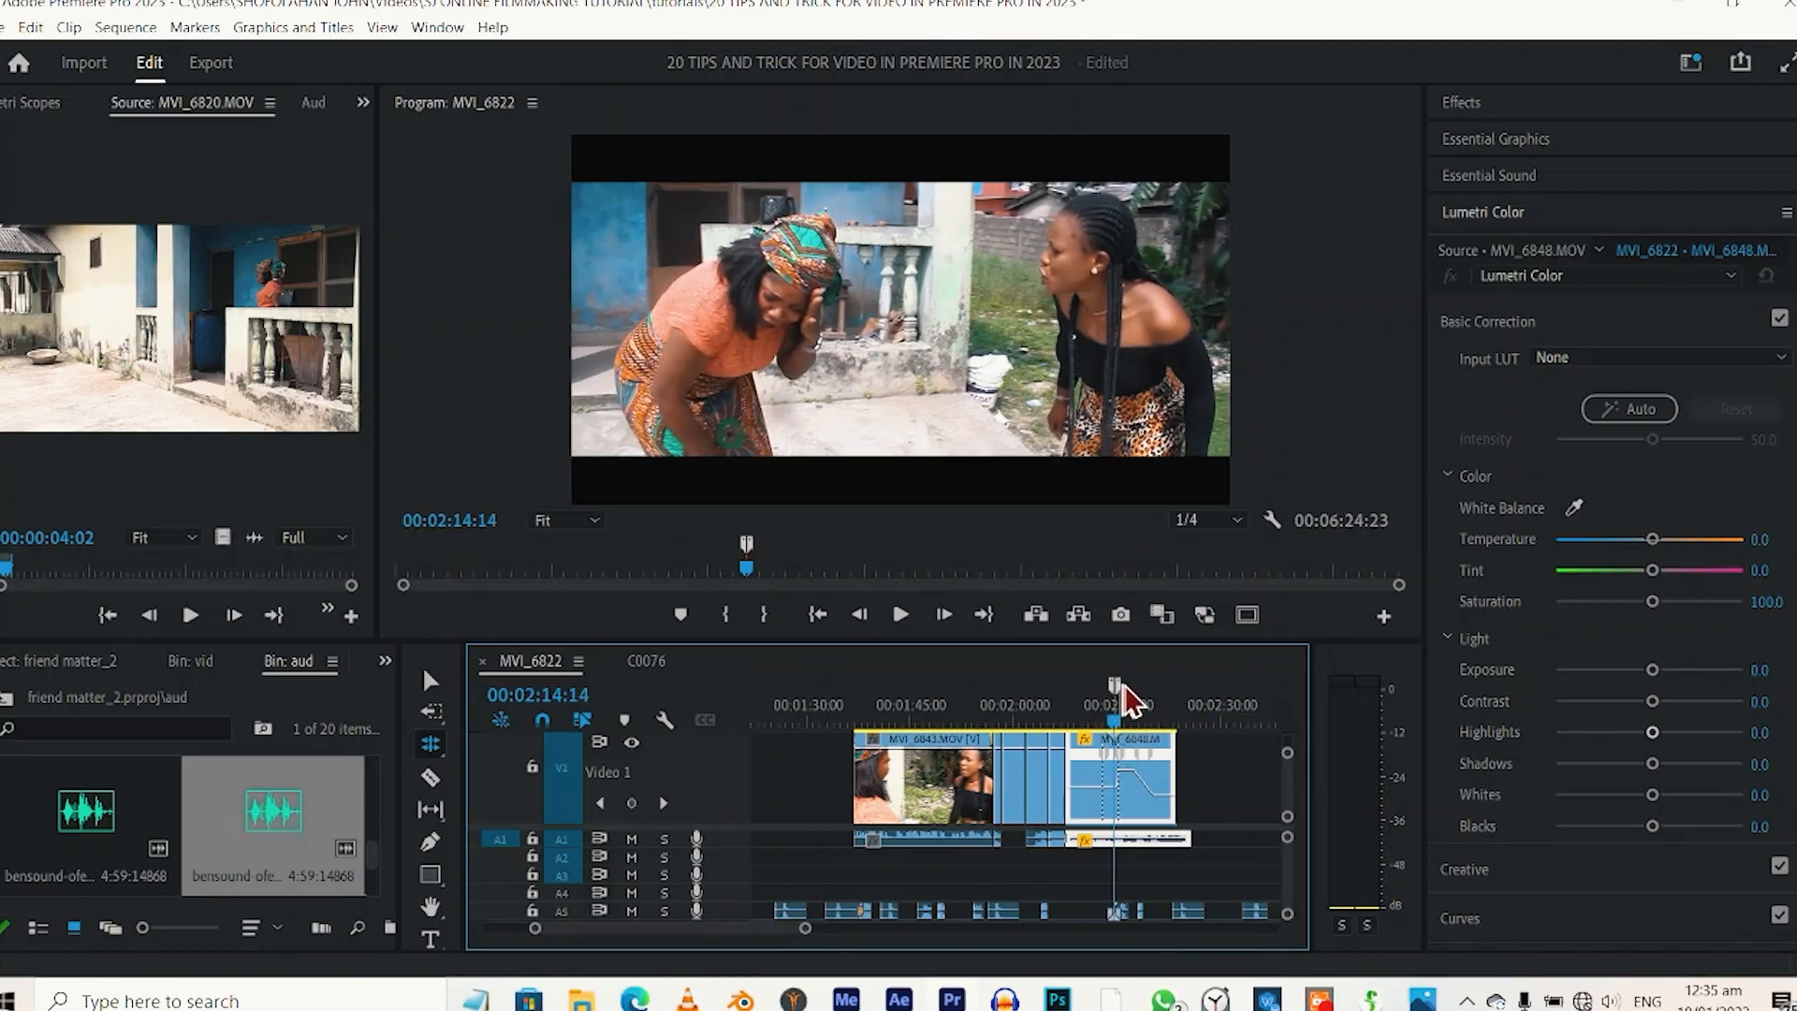
{"action": "left_click_drag", "start_coordinate": [1127, 697], "coordinate": [1174, 714]}
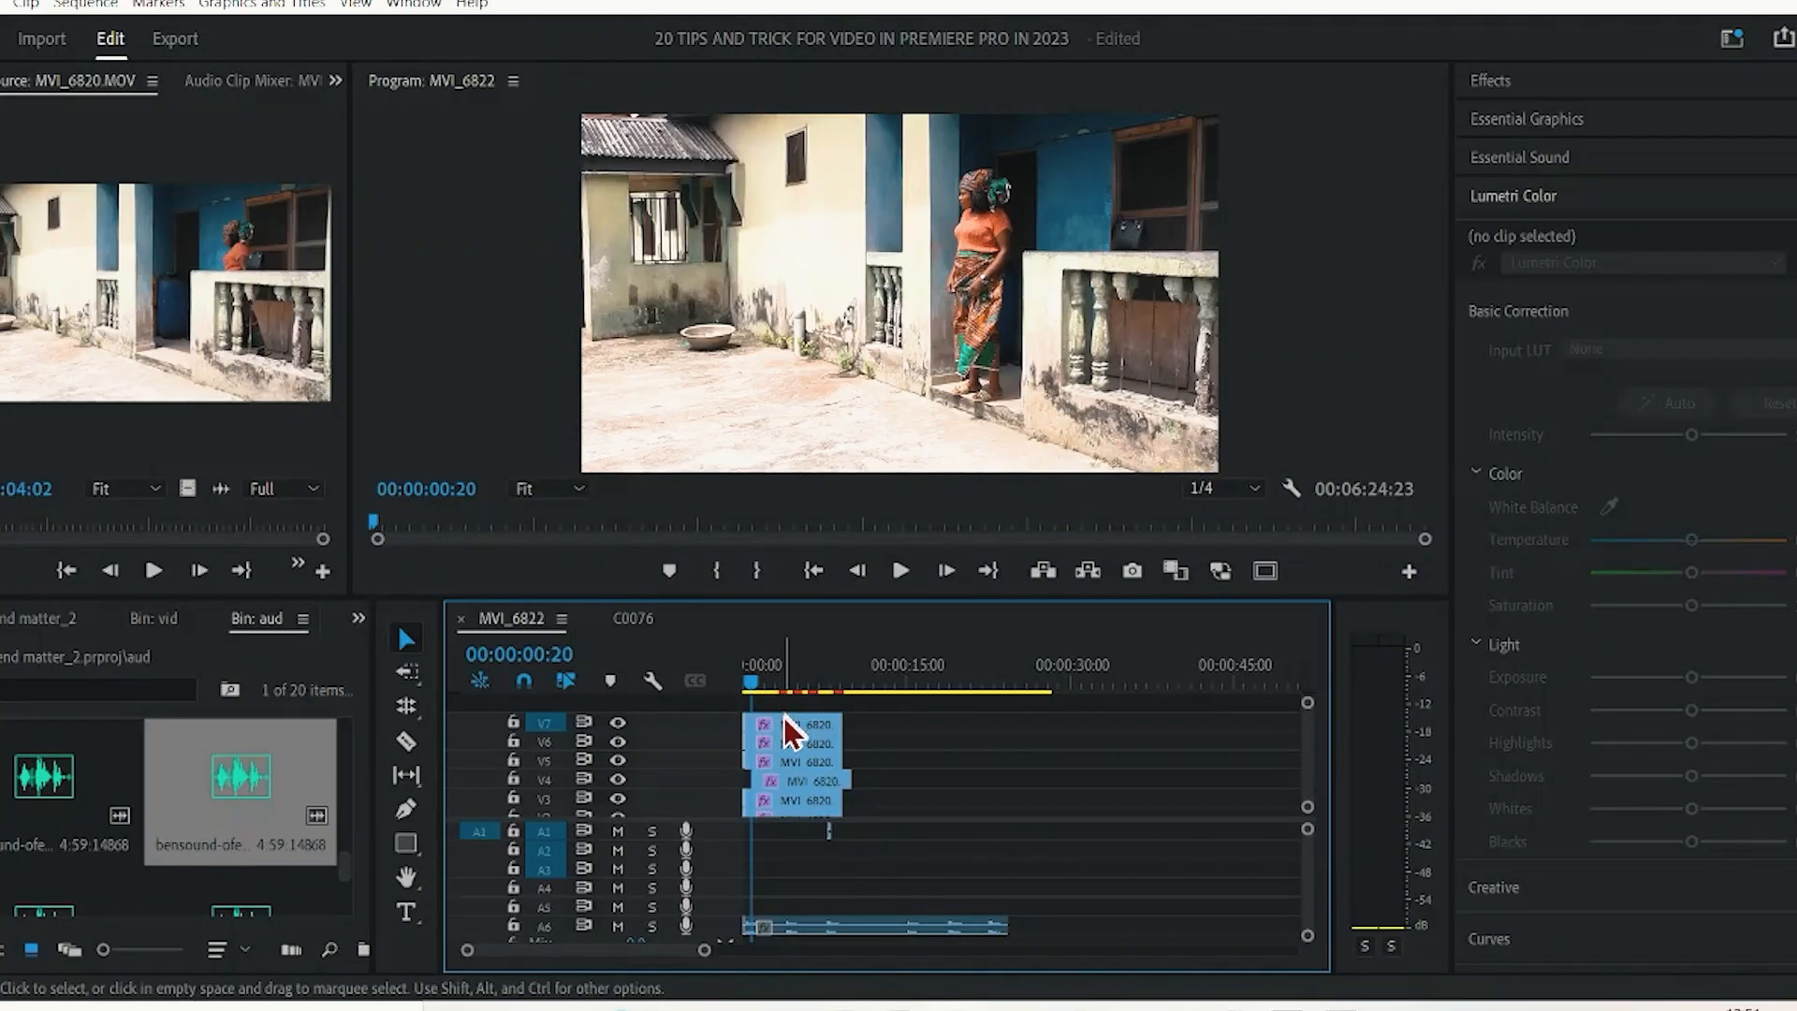
Add a video track above the stacked MVI_6820 clips at the start of the MVI_6822 sequence.
{"action": "mouse_move", "coordinate": [791, 729]}
{"action": "left_mouse_down"}
{"action": "mouse_move", "coordinate": [786, 716]}
{"action": "mouse_move", "coordinate": [807, 735]}
{"action": "mouse_move", "coordinate": [794, 752]}
{"action": "left_mouse_up"}
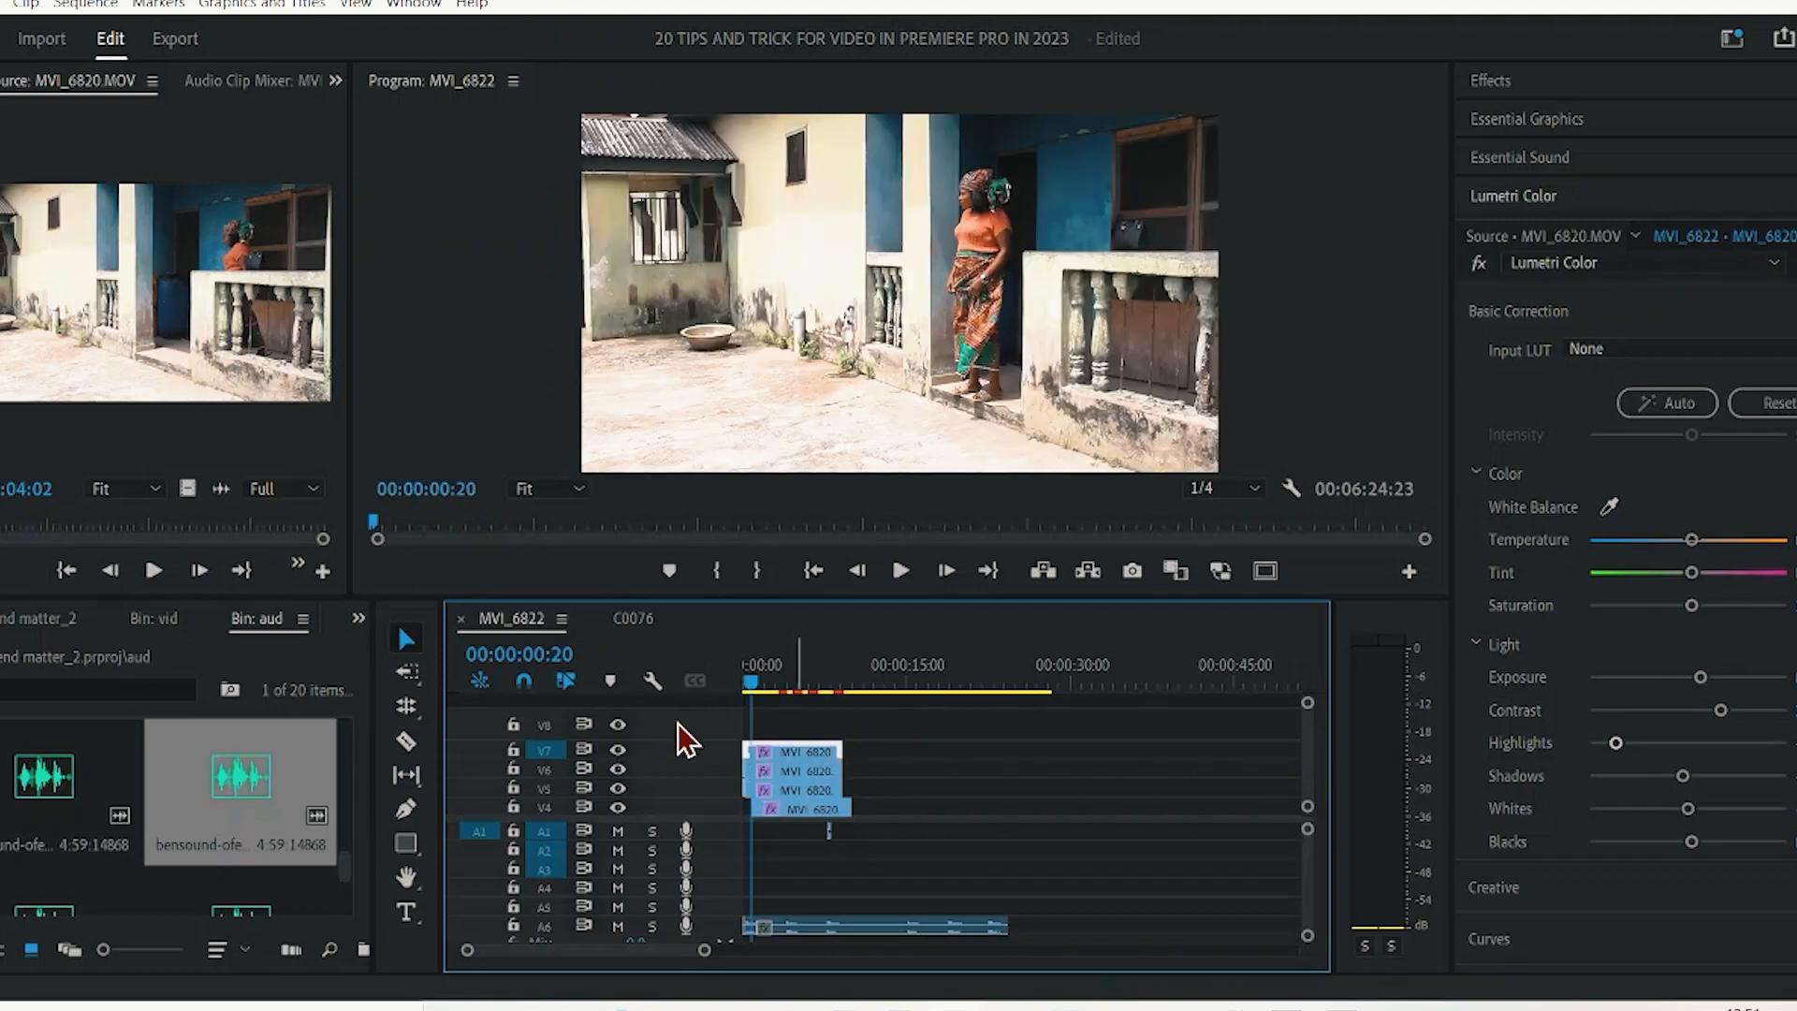
{"action": "right_click", "coordinate": [684, 740]}
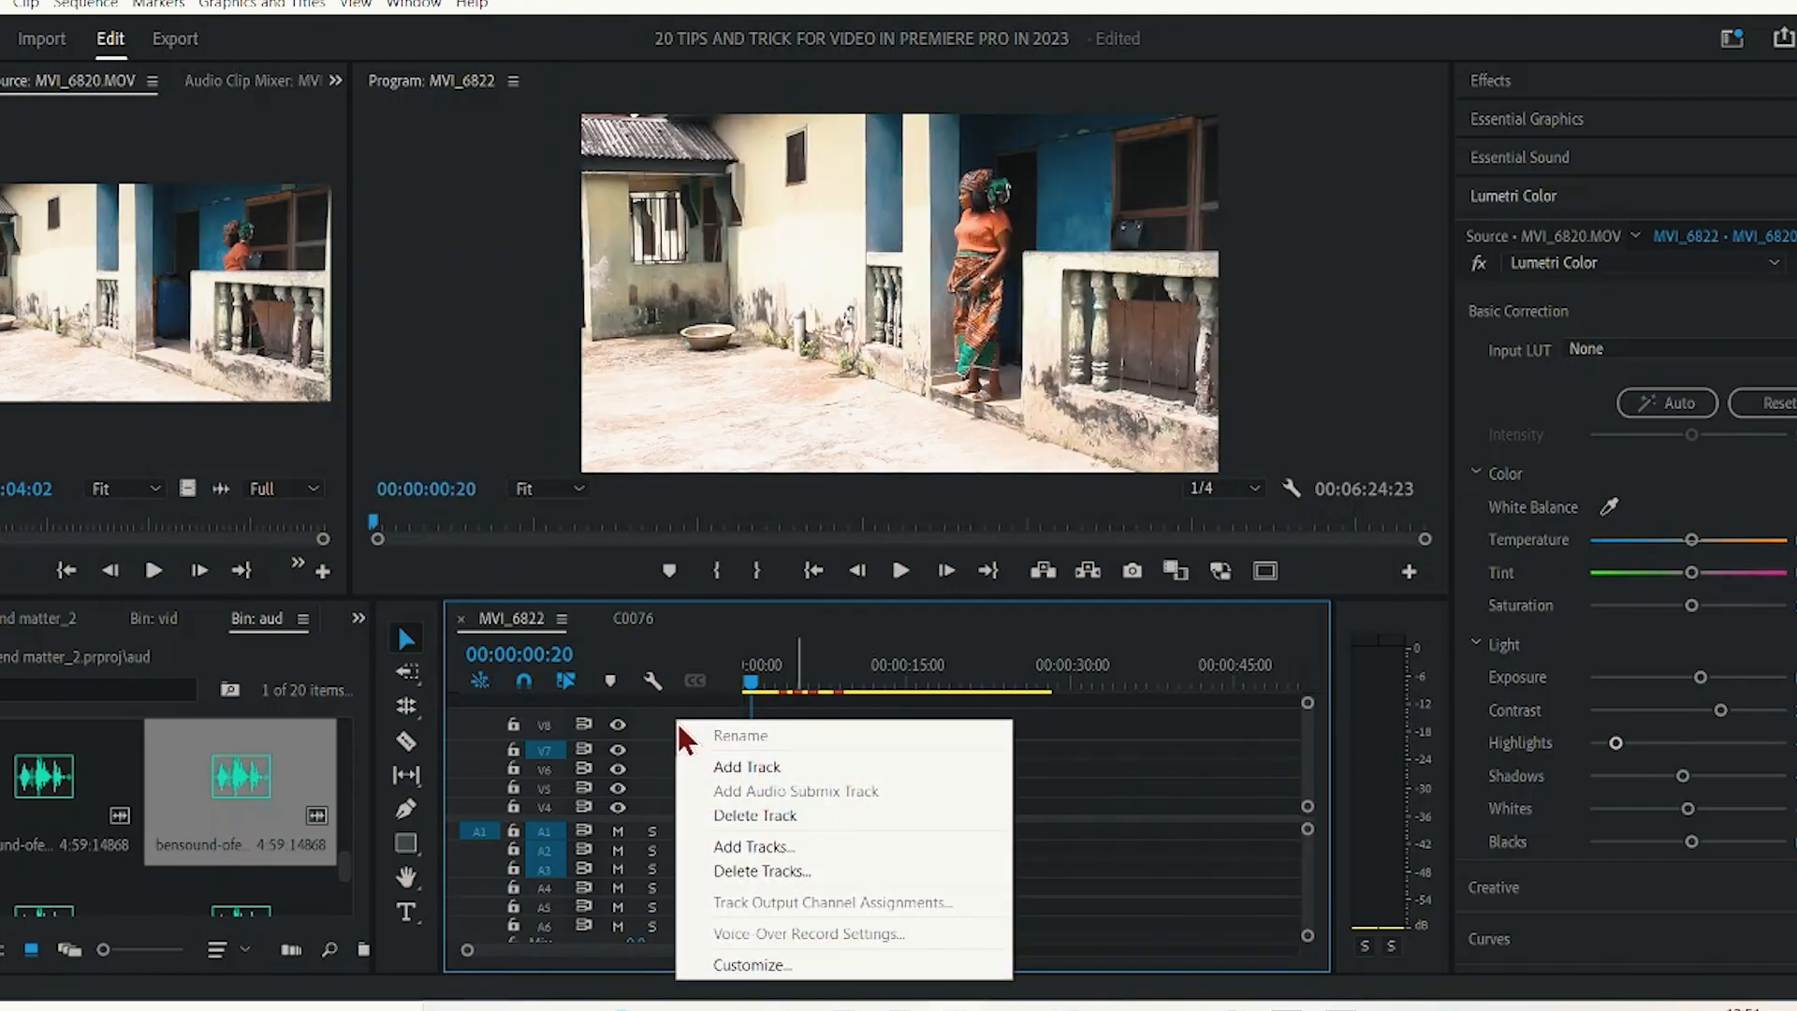
{"action": "left_click", "coordinate": [725, 777]}
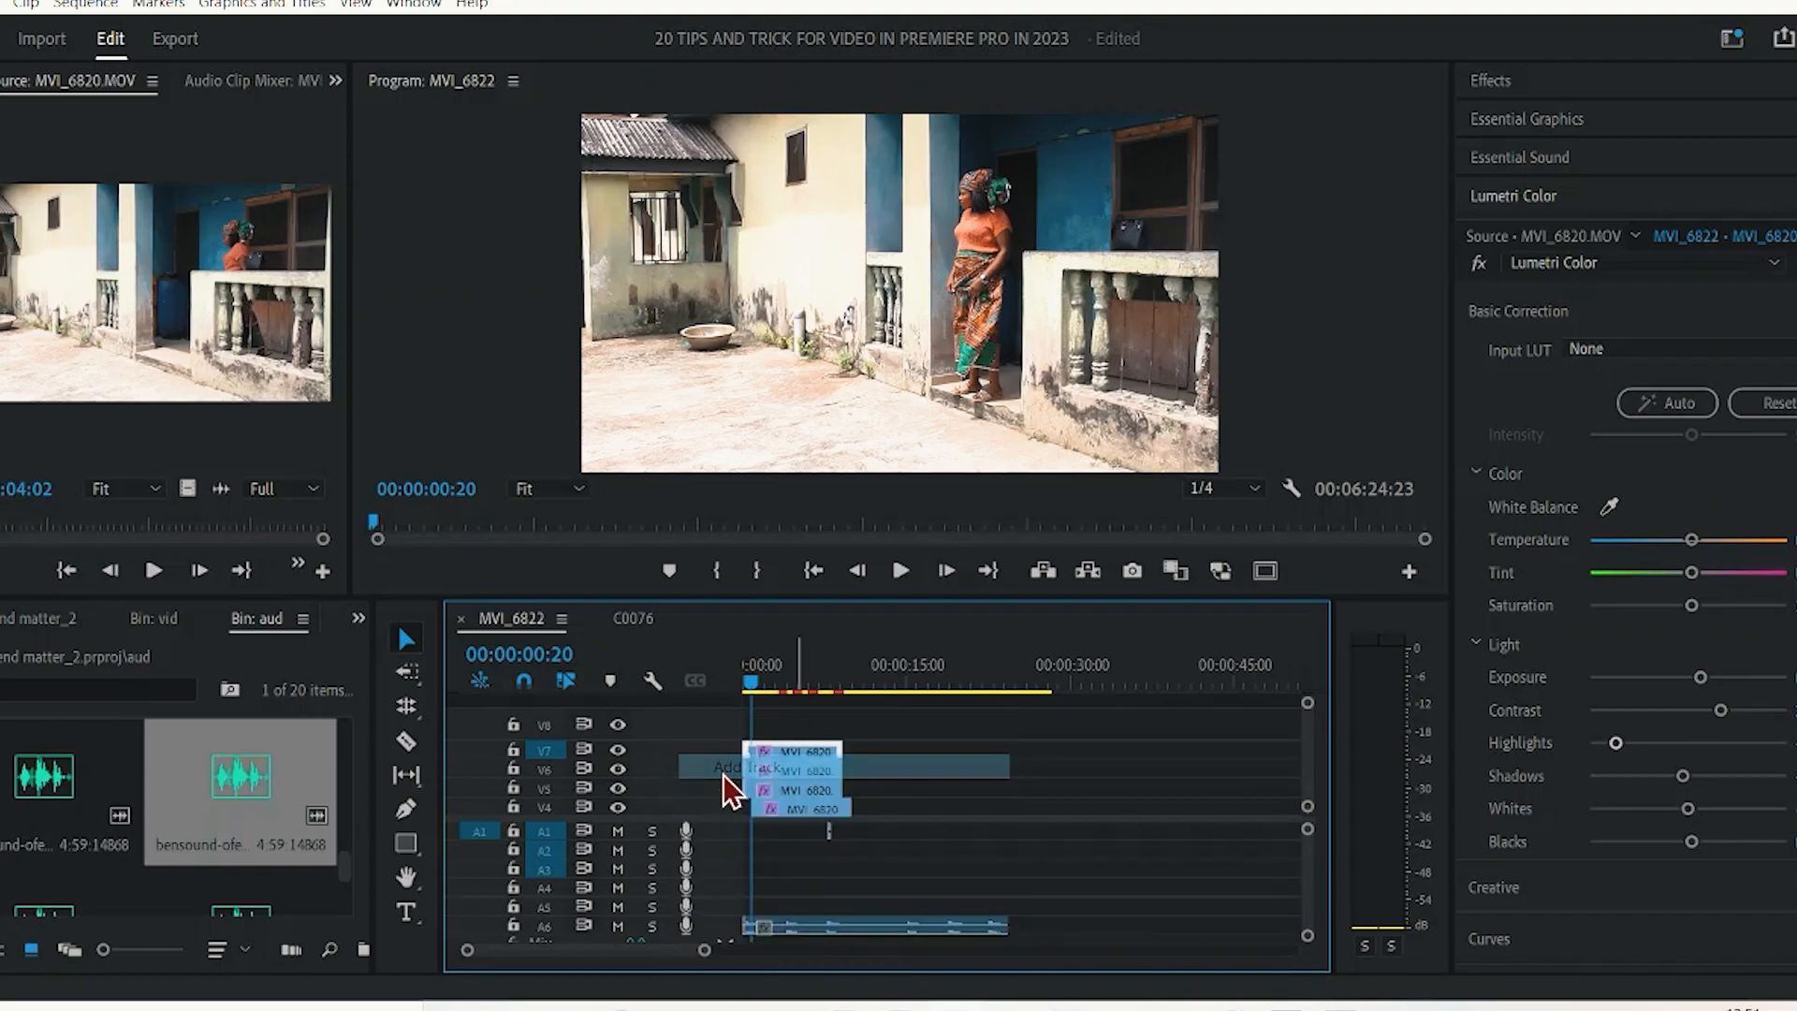
{"action": "scroll", "coordinate": [930, 773], "scroll_direction": "up", "scroll_amount": 4}
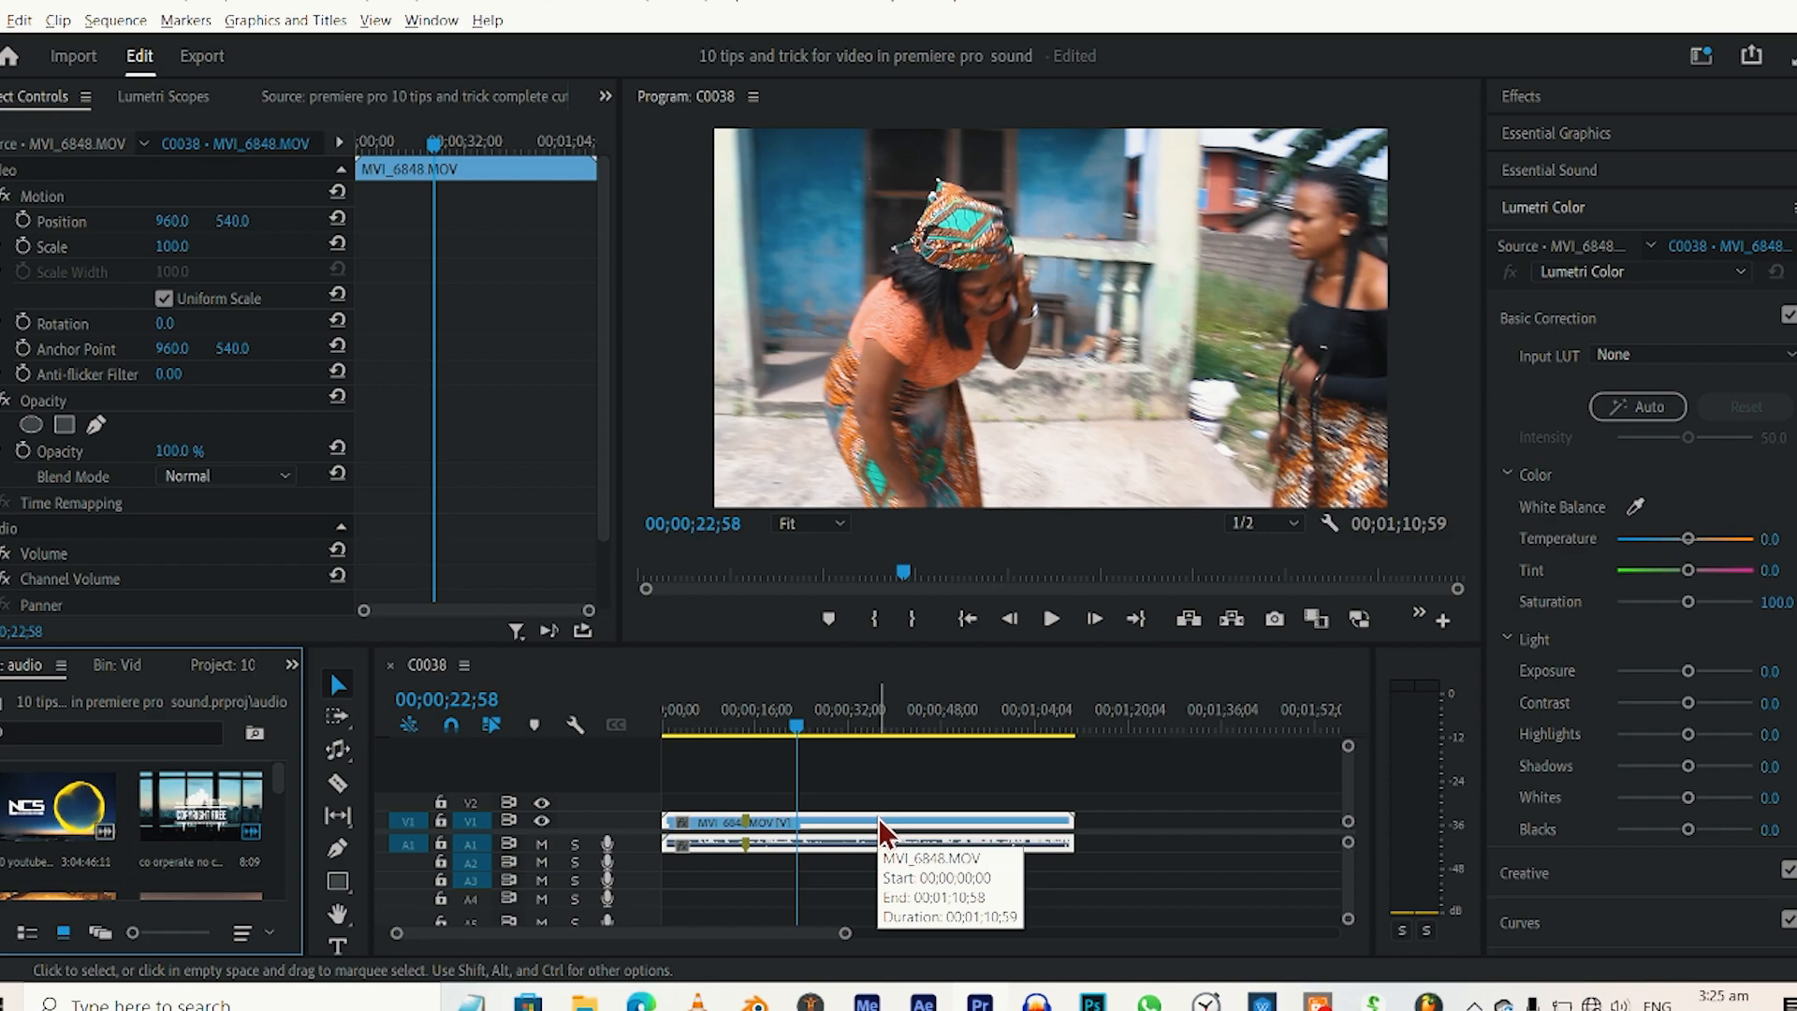
Nudge the MVI_6848 clip's video in the C0038 sequence up from V1, track by track, to the track above V4.
{"action": "left_click", "coordinate": [889, 832]}
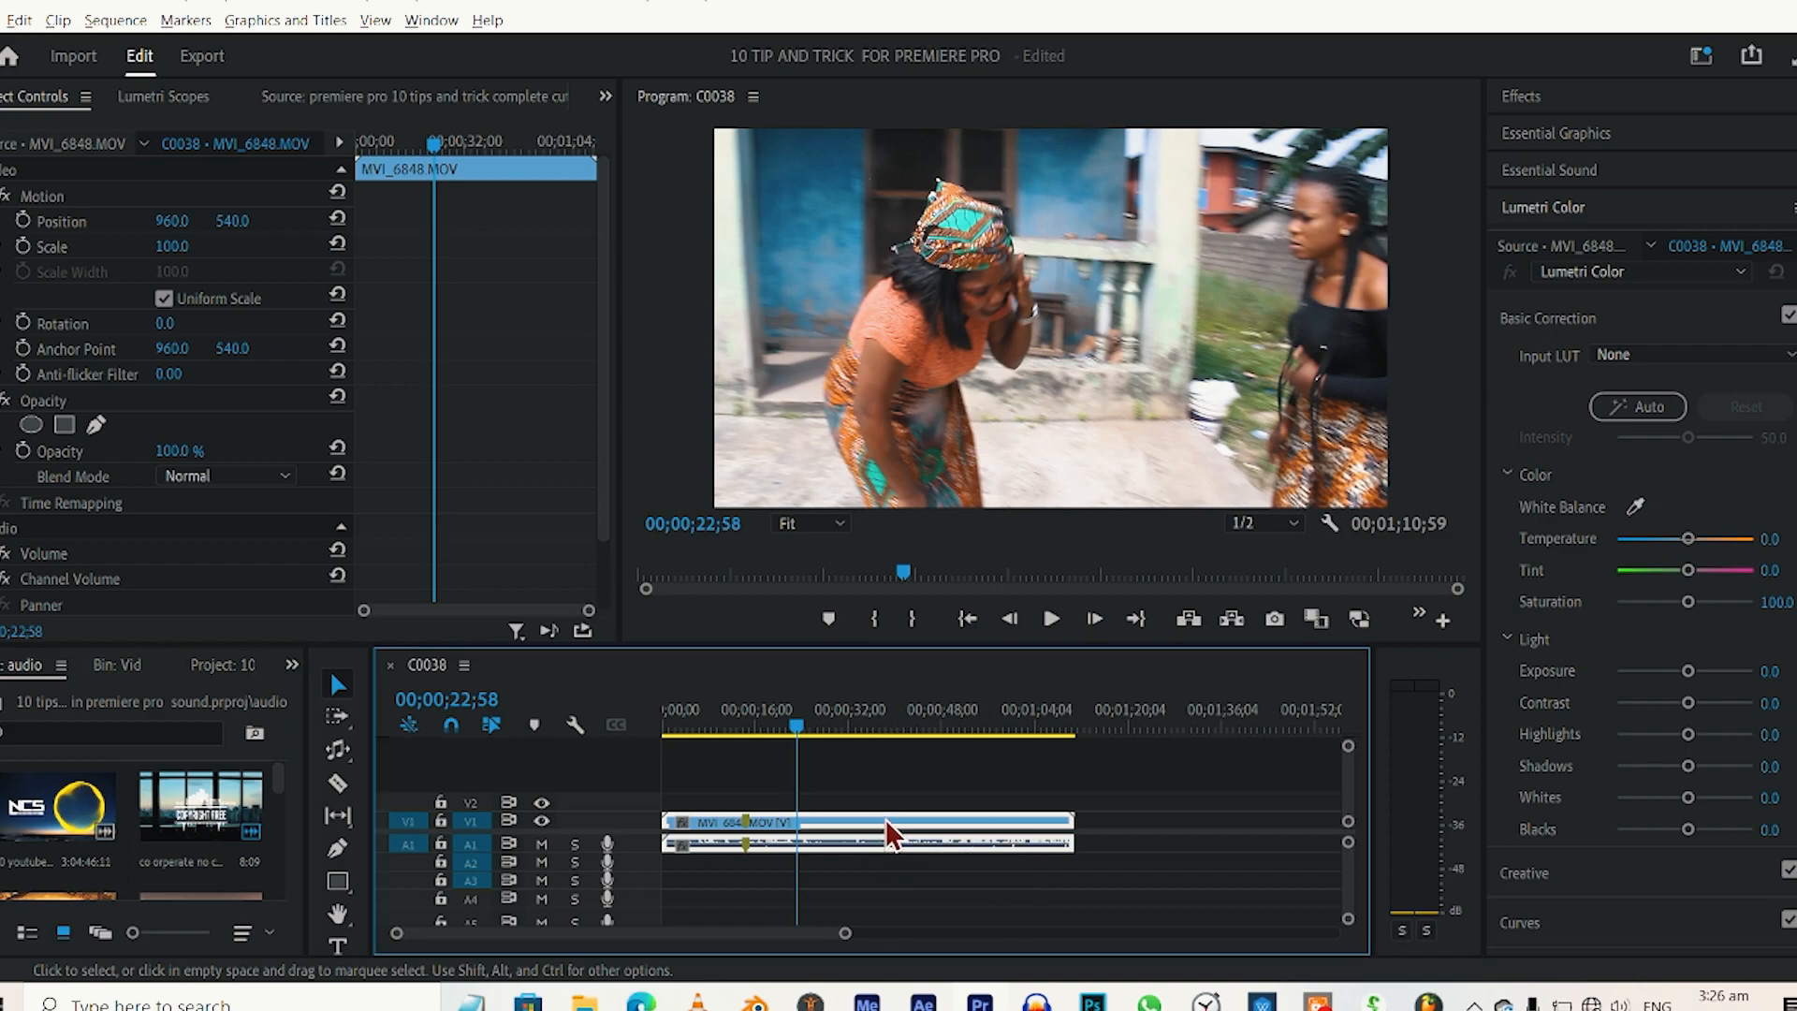
{"action": "key", "text": "alt+Up"}
{"action": "key", "text": "alt+Up"}
{"action": "key", "text": "alt+Up"}
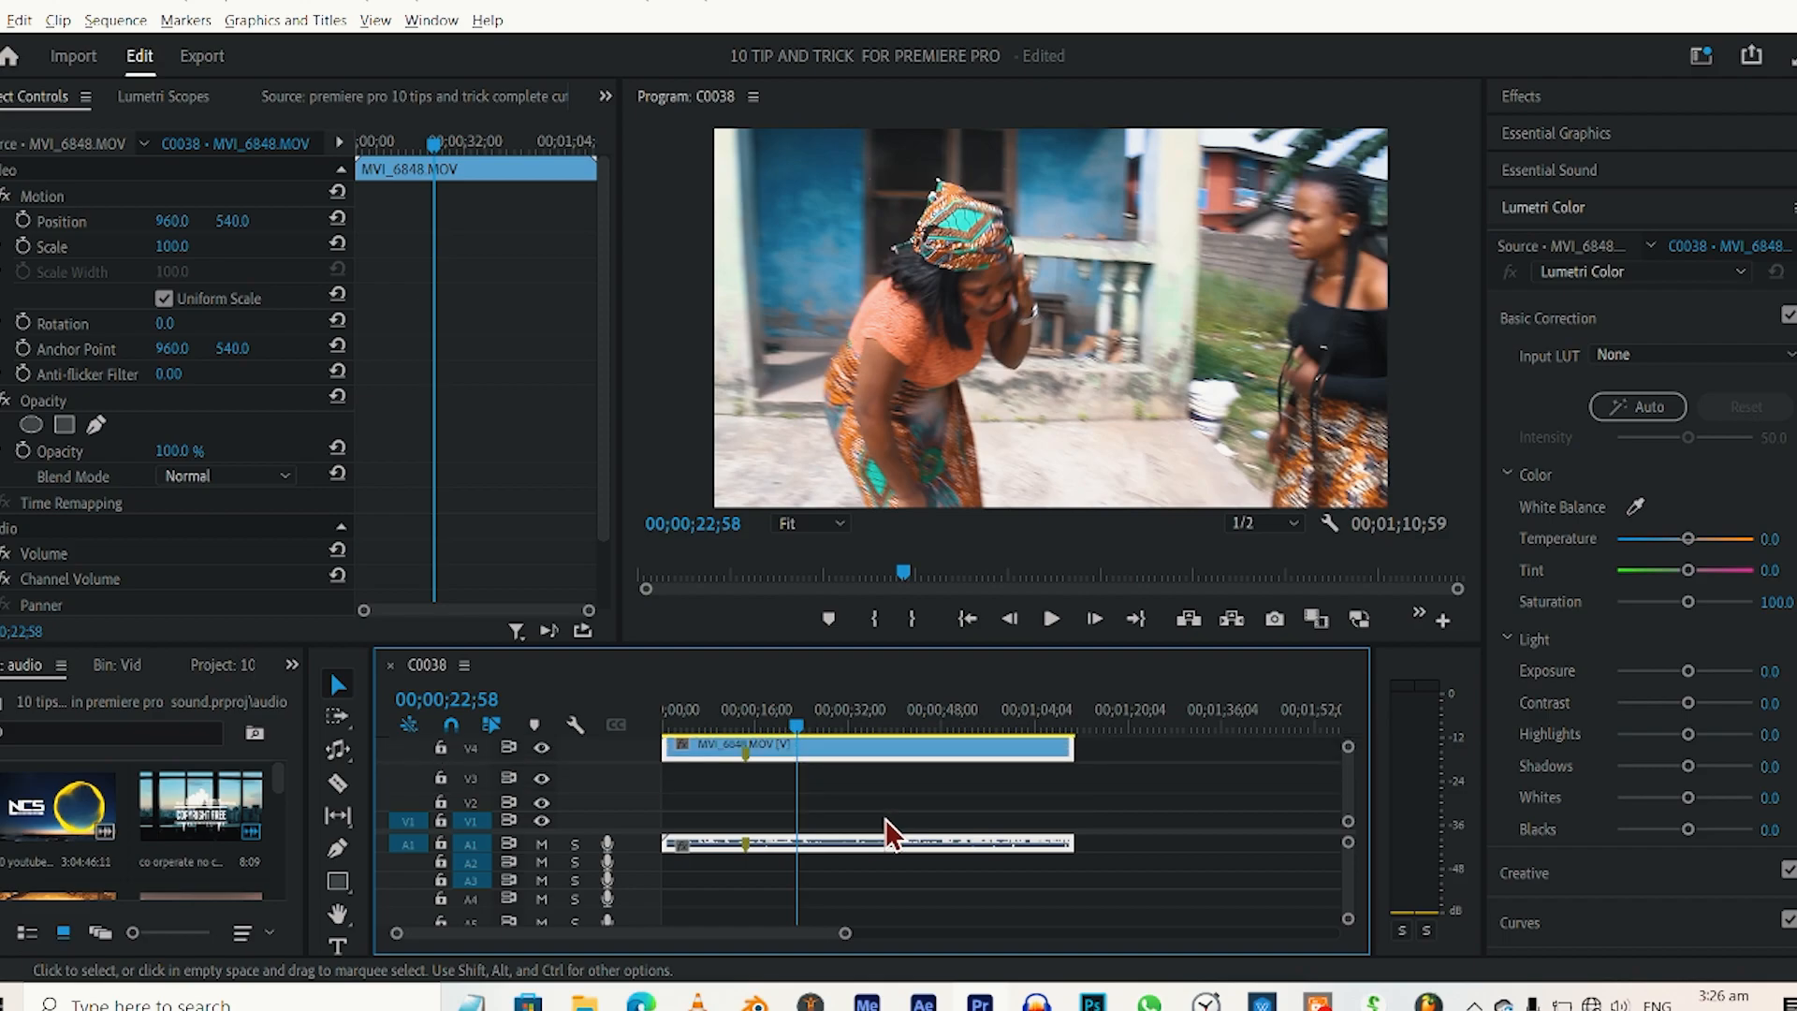
{"action": "key", "text": "alt+Up"}
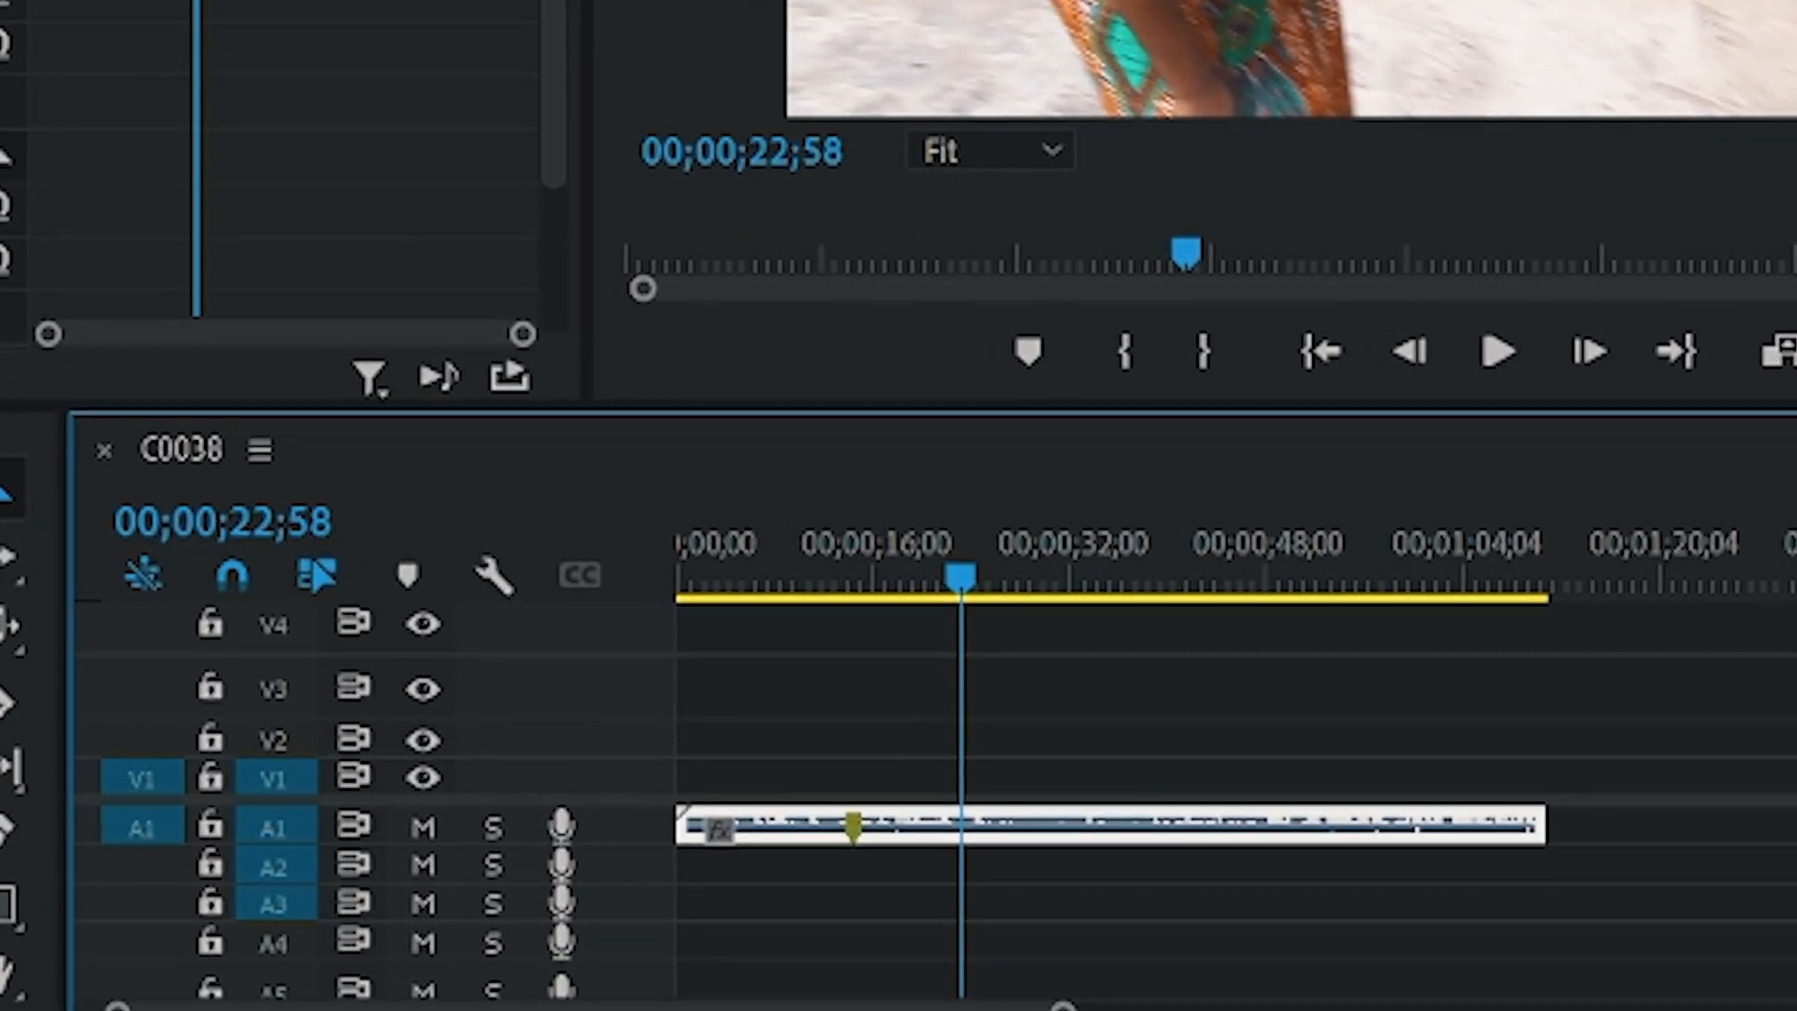
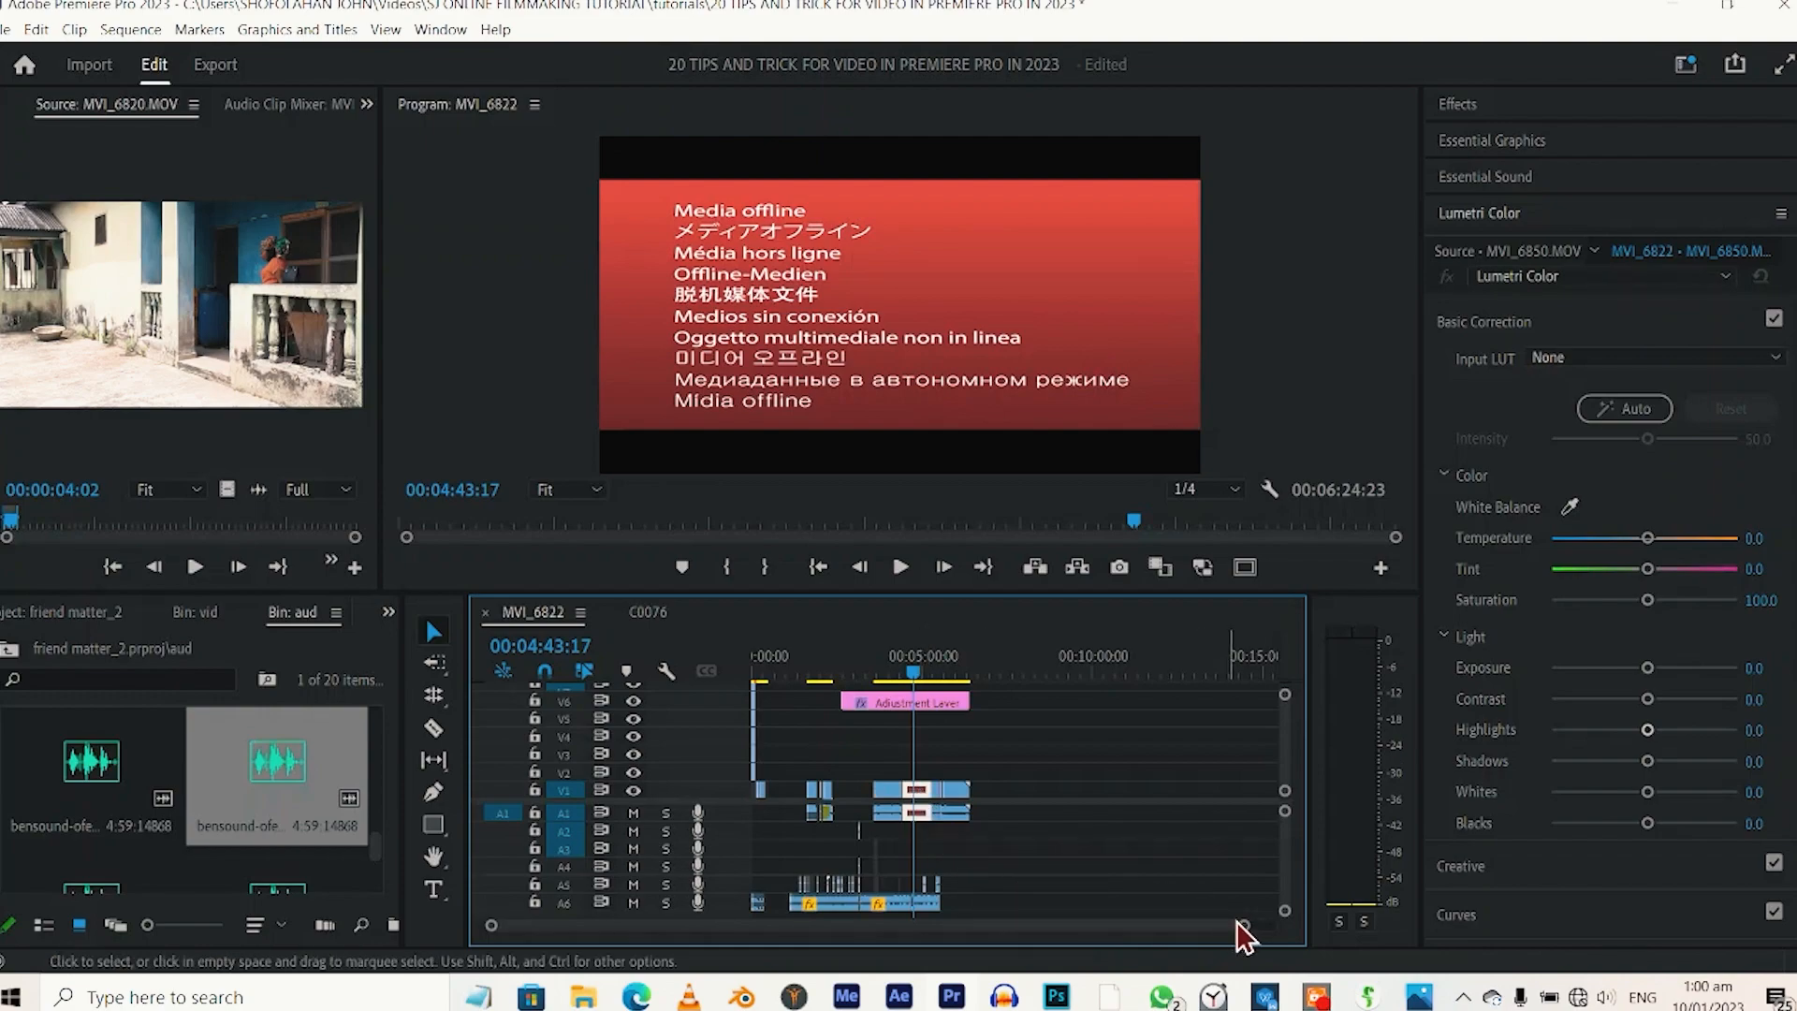
Relink the offline MVI_6850 clip to its MVI_6850 source file by searching for it, and check the picture in the sequence.
{"action": "left_click_drag", "start_coordinate": [1243, 925], "coordinate": [1044, 898]}
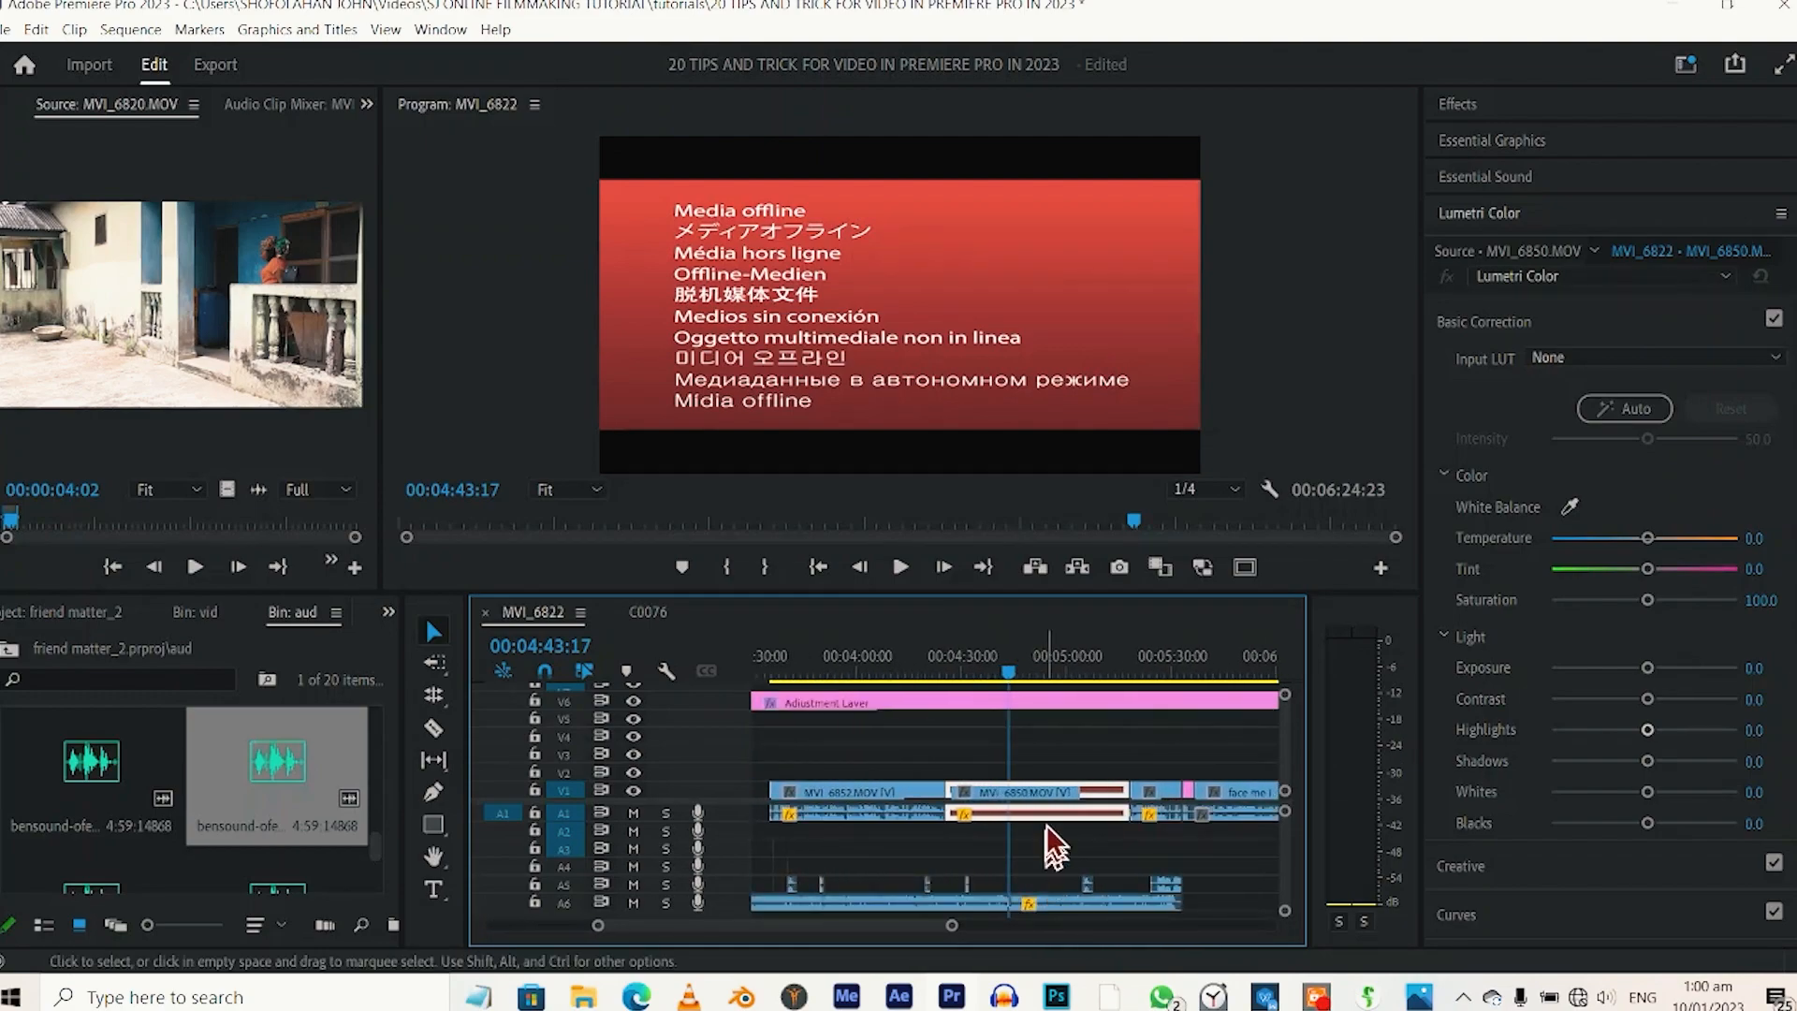
{"action": "right_click", "coordinate": [1081, 791]}
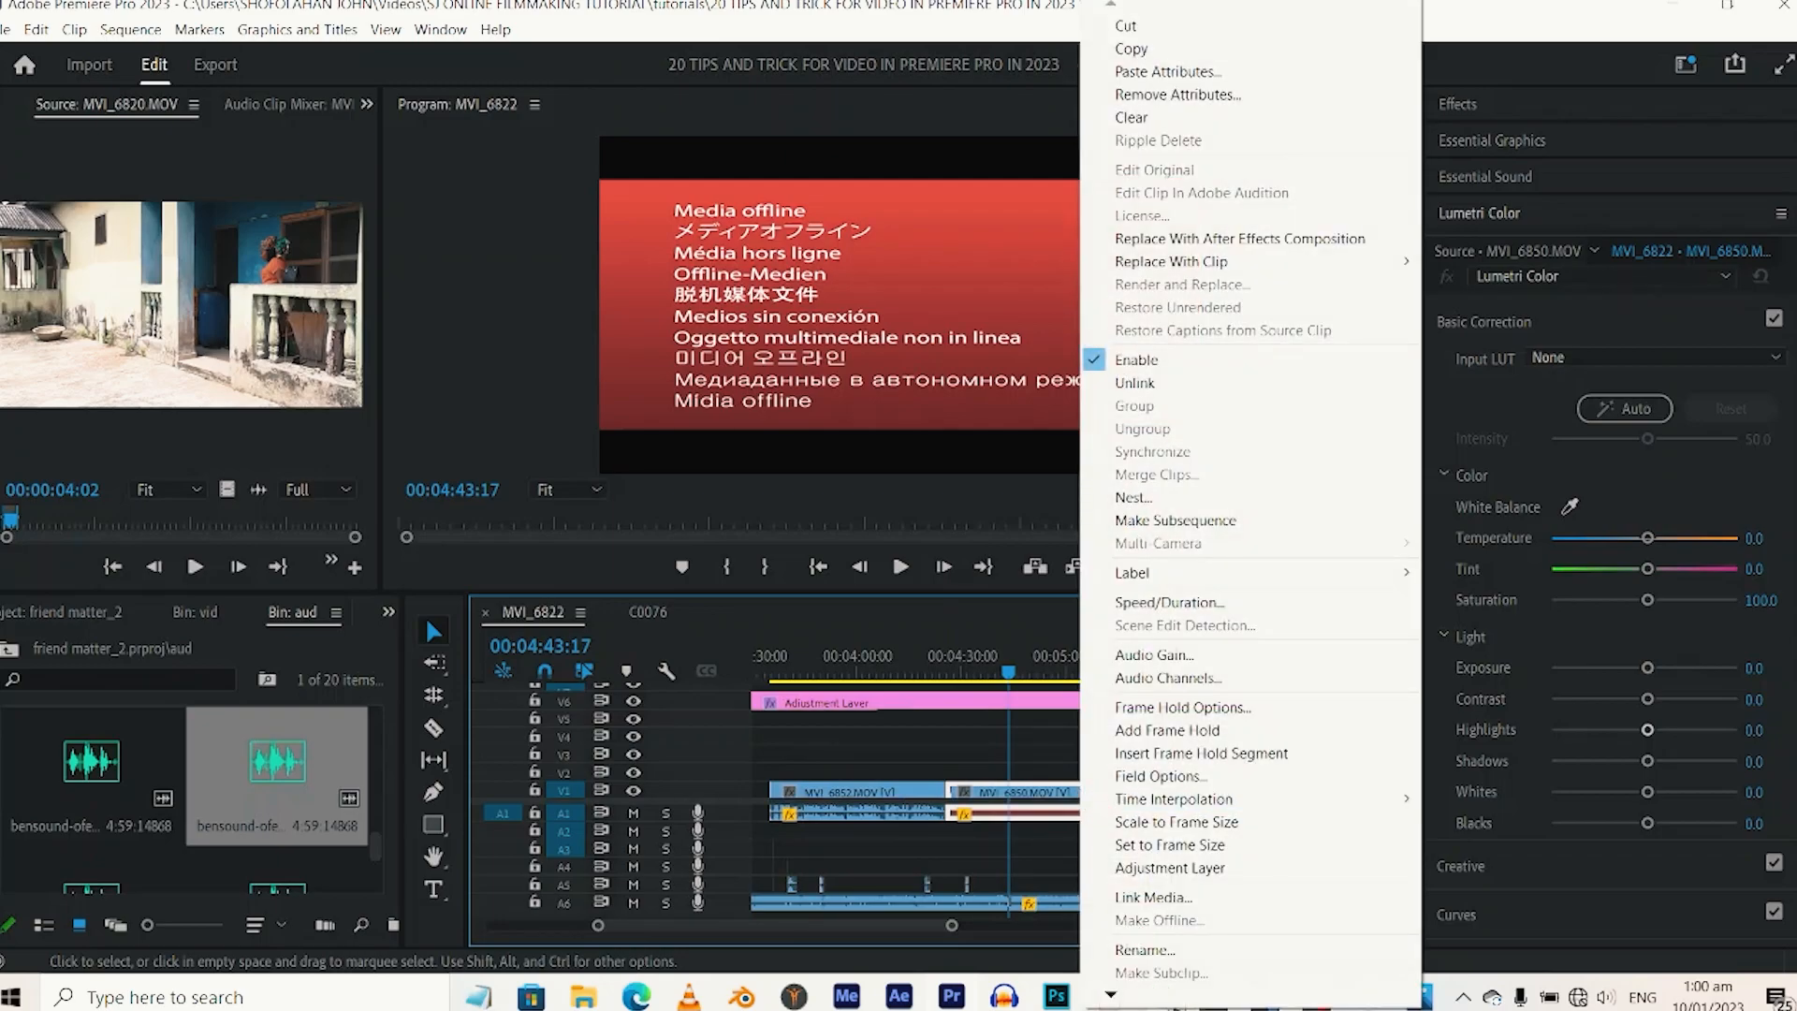
{"action": "left_click", "coordinate": [1133, 897]}
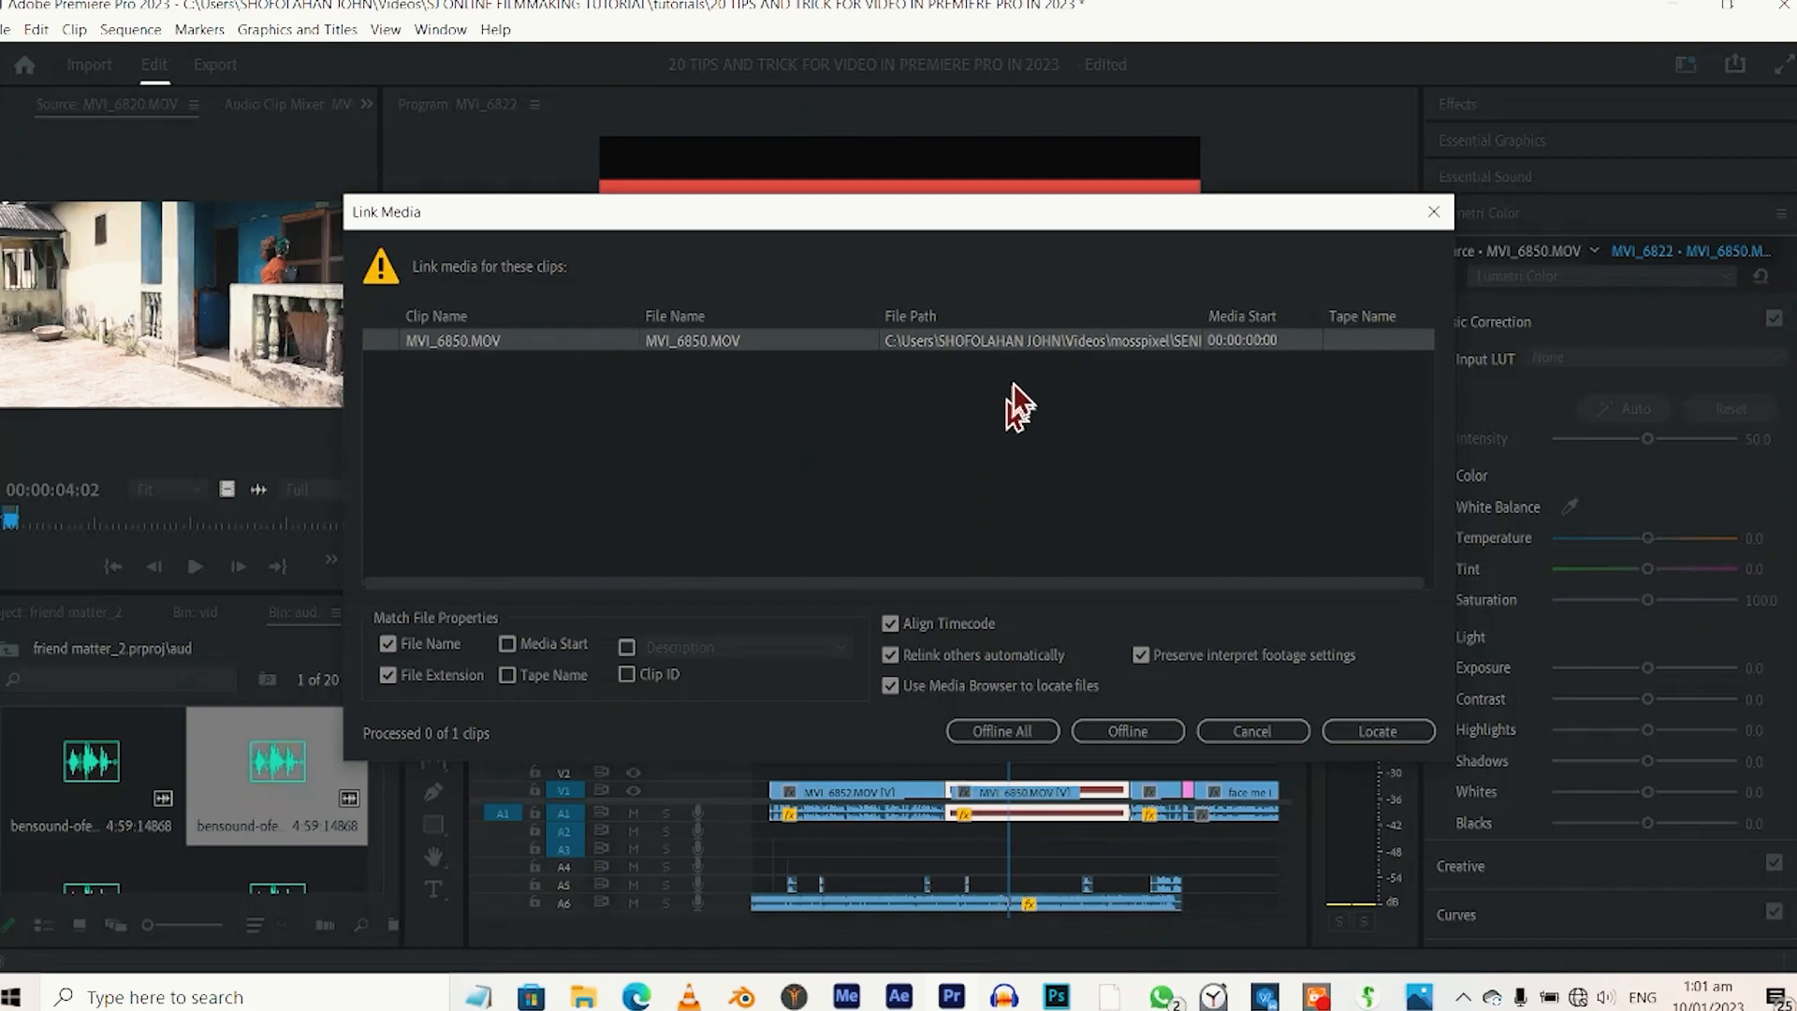
{"action": "left_click", "coordinate": [1372, 737]}
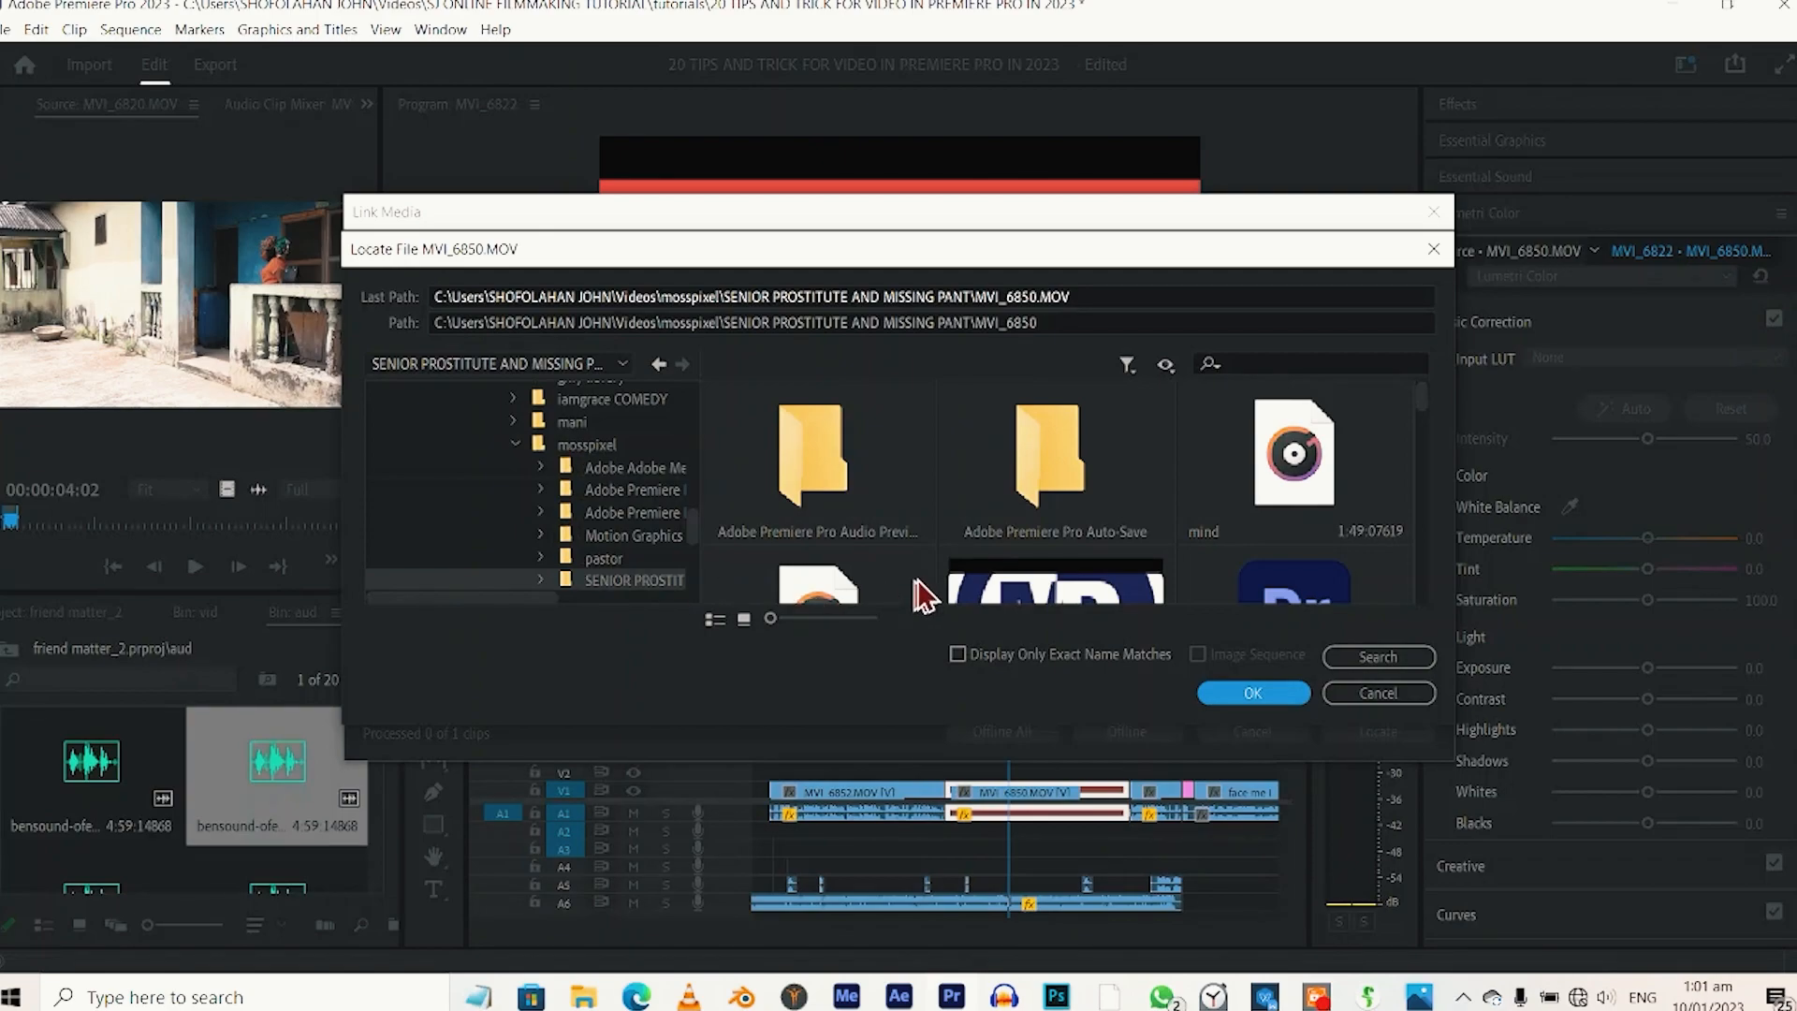
{"action": "left_click", "coordinate": [1346, 659]}
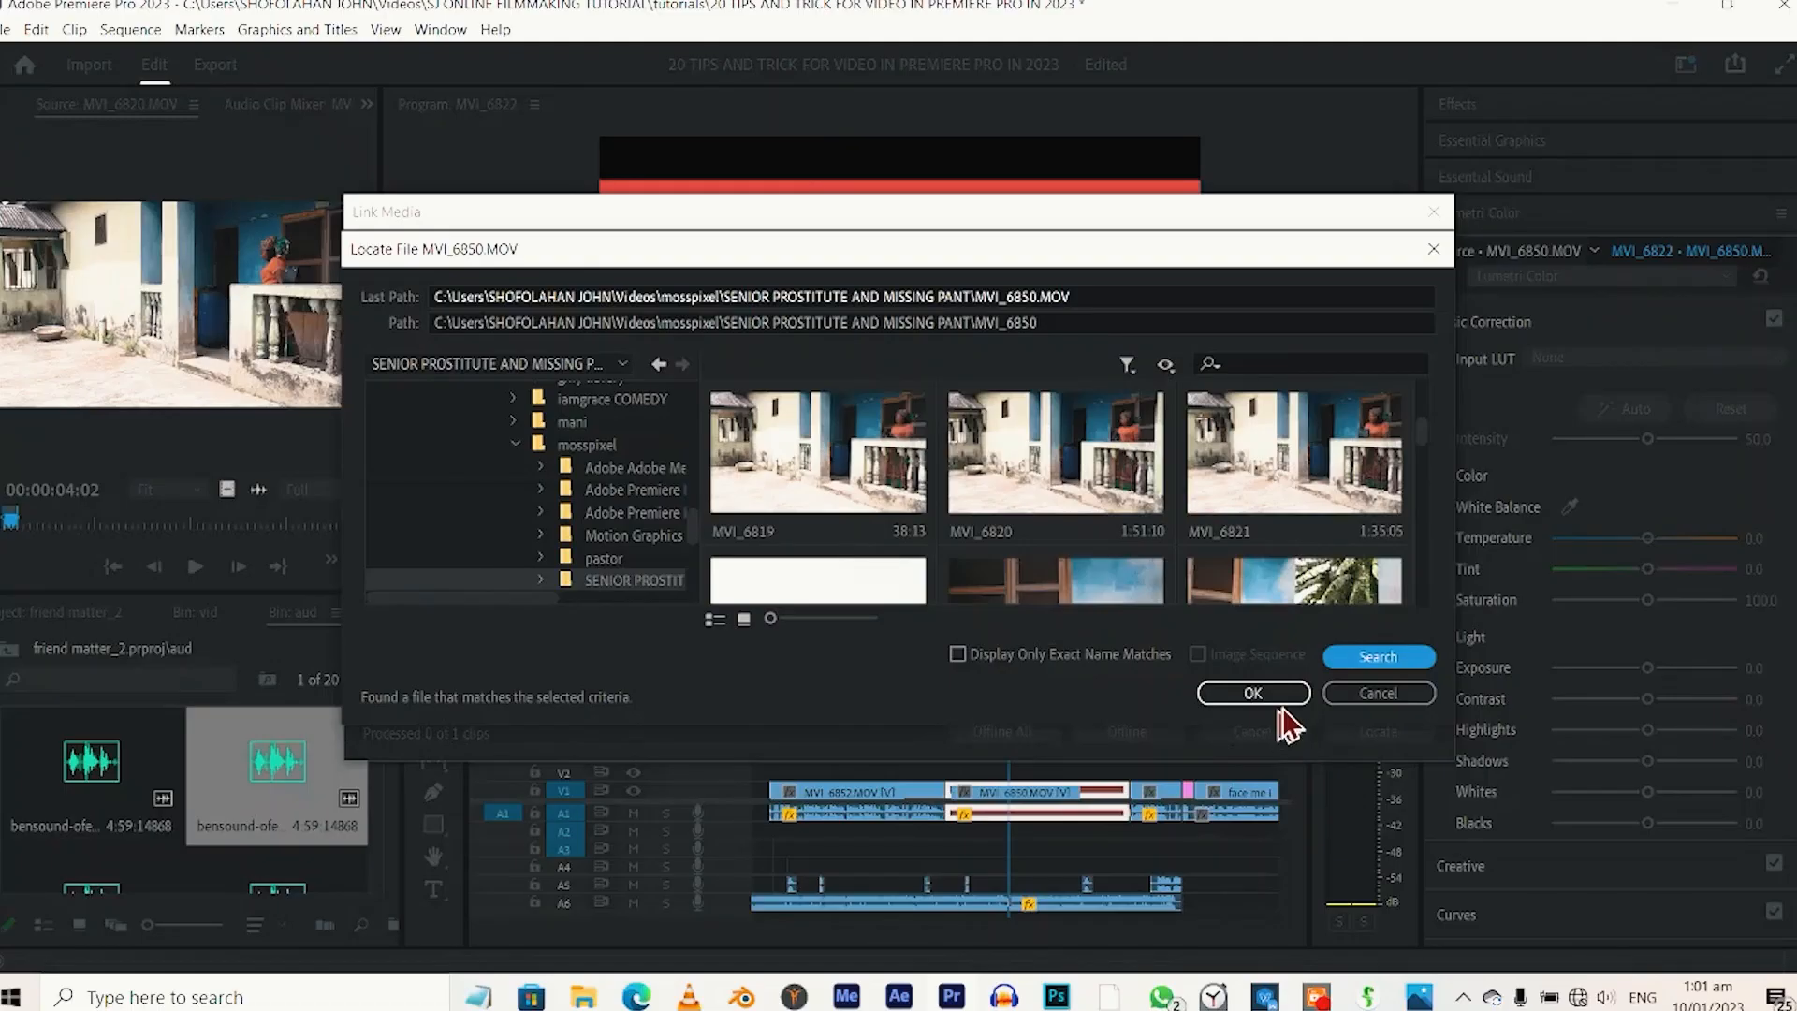
{"action": "left_click", "coordinate": [1530, 818]}
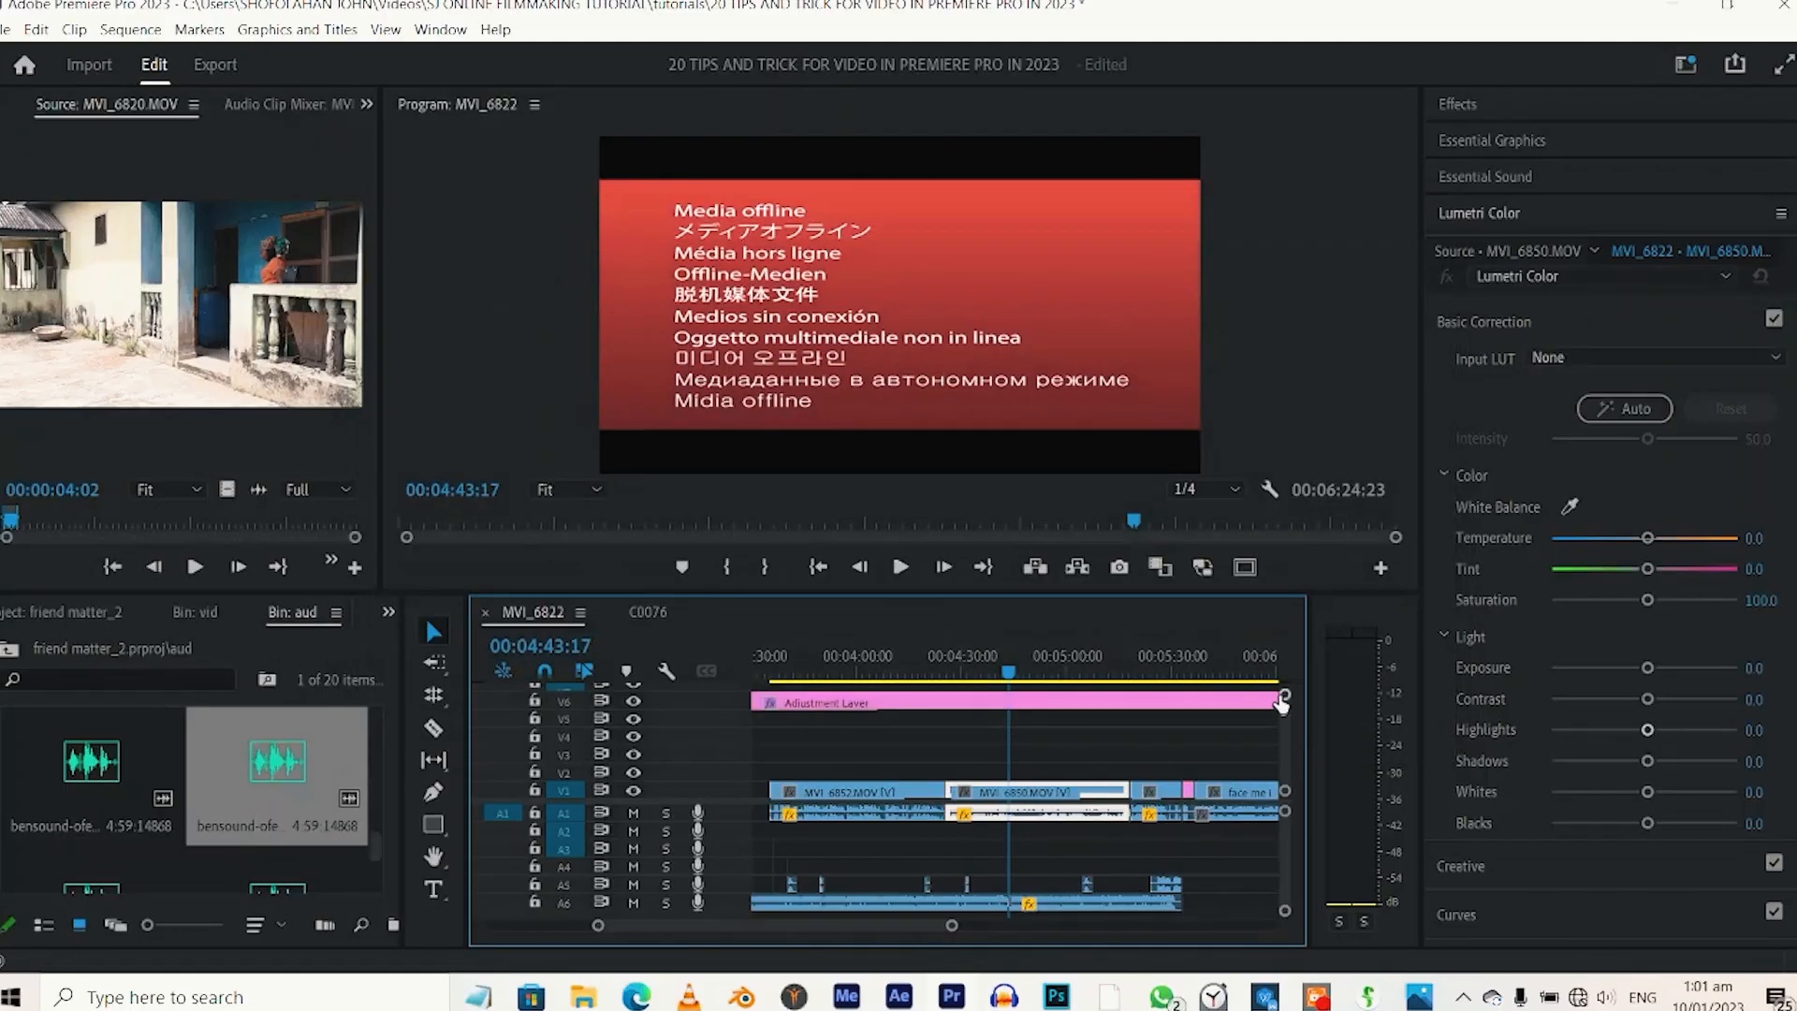
{"action": "left_click_drag", "start_coordinate": [1011, 671], "coordinate": [947, 660]}
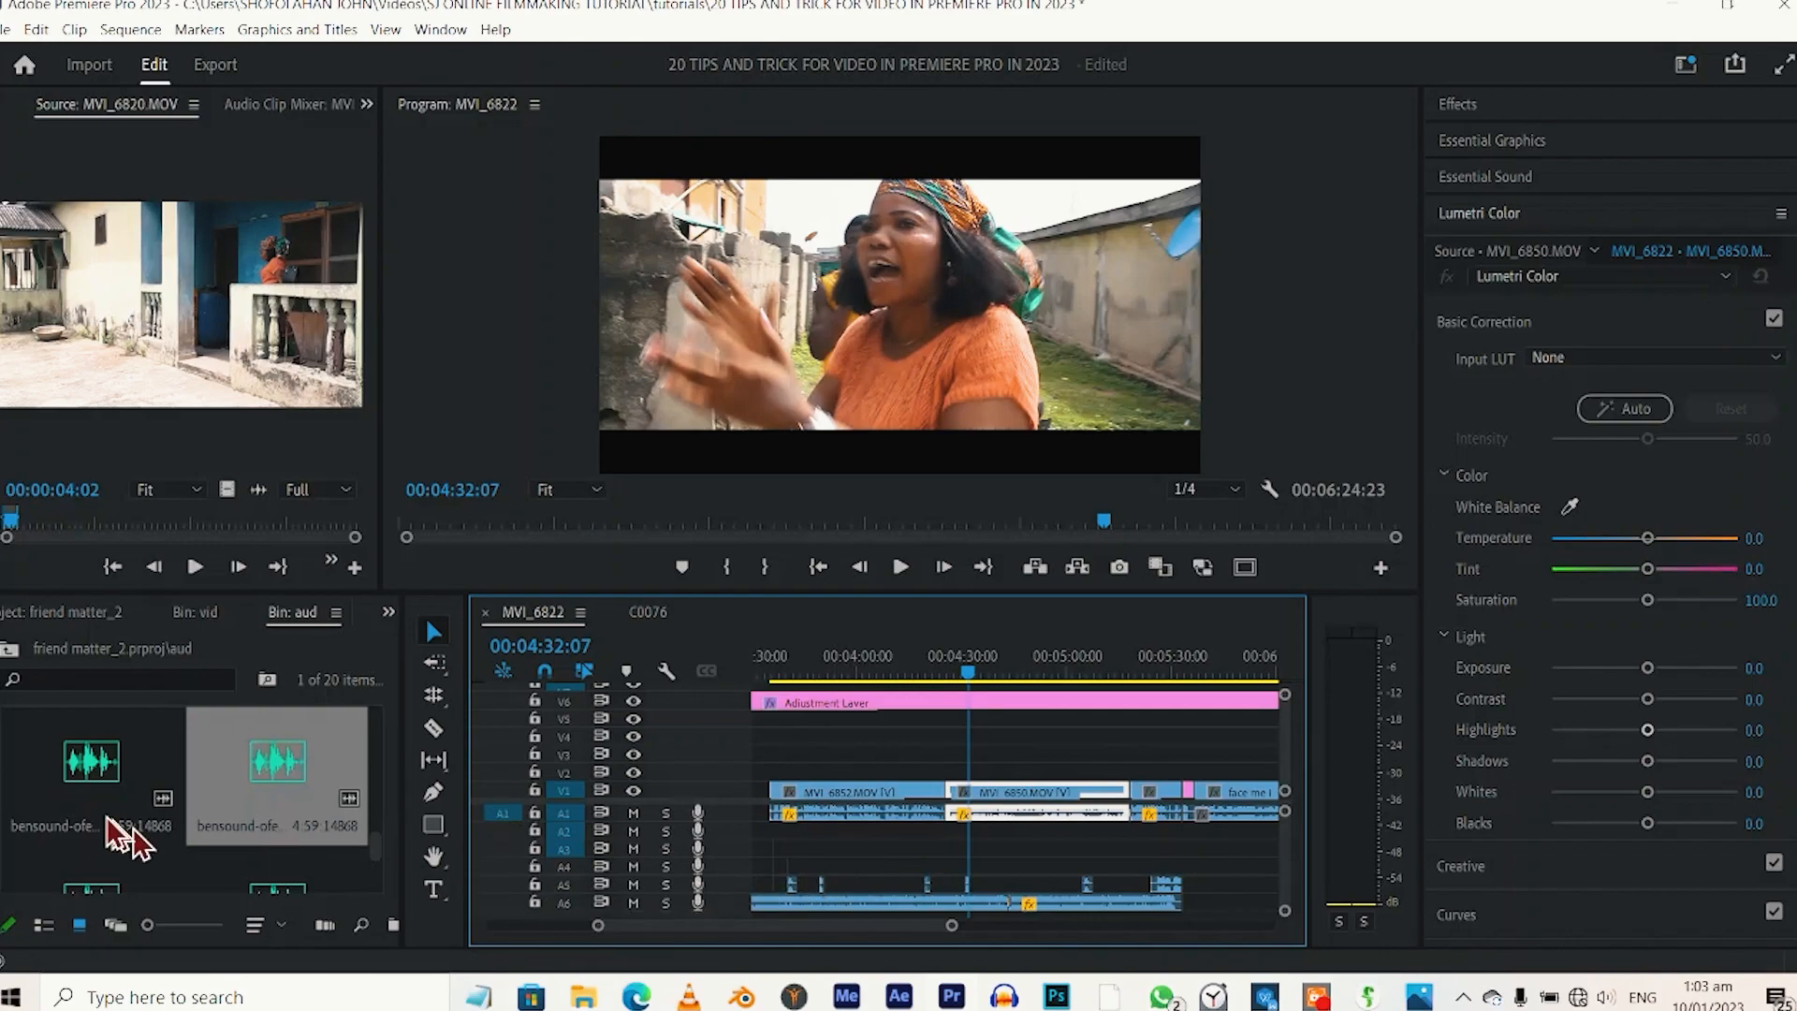
Place the bensound-ofeliasdream music on audio track A3 and align its start with the second group of V1 clips.
{"action": "left_click", "coordinate": [73, 786]}
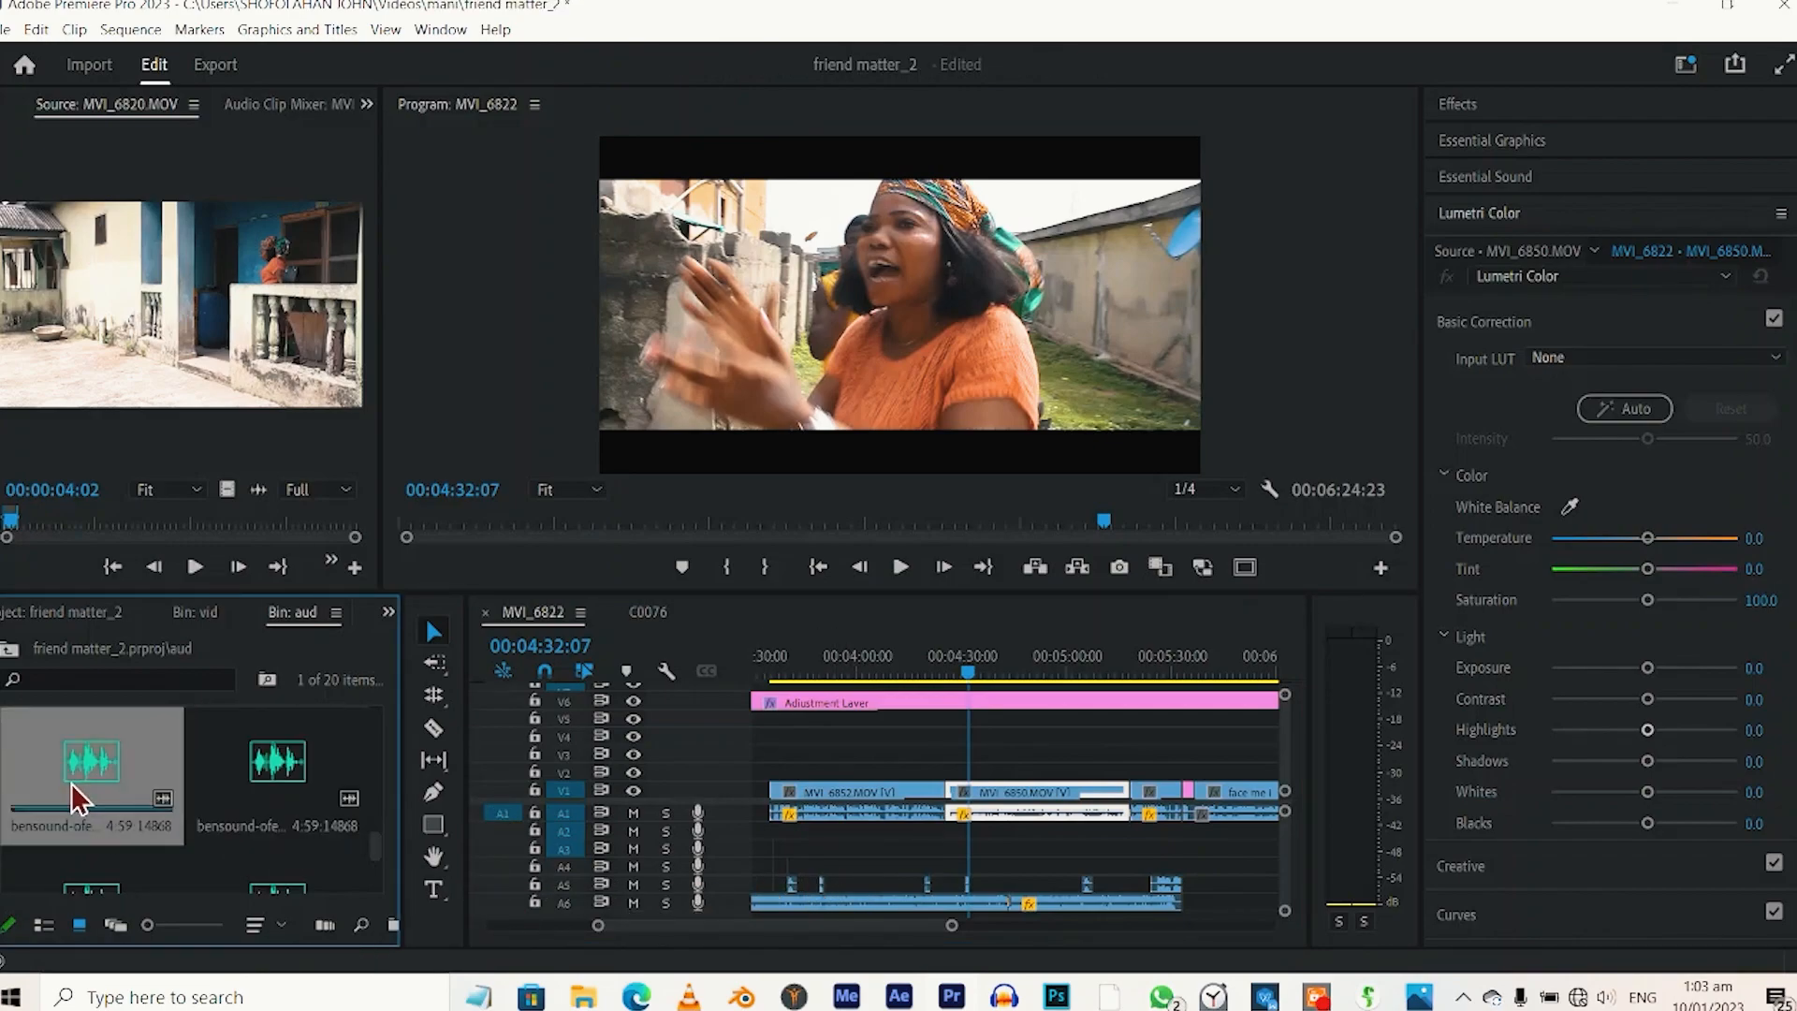
{"action": "left_click_drag", "start_coordinate": [71, 782], "coordinate": [499, 954]}
{"action": "left_click_drag", "start_coordinate": [849, 924], "coordinate": [734, 862]}
{"action": "left_click_drag", "start_coordinate": [550, 931], "coordinate": [427, 931]}
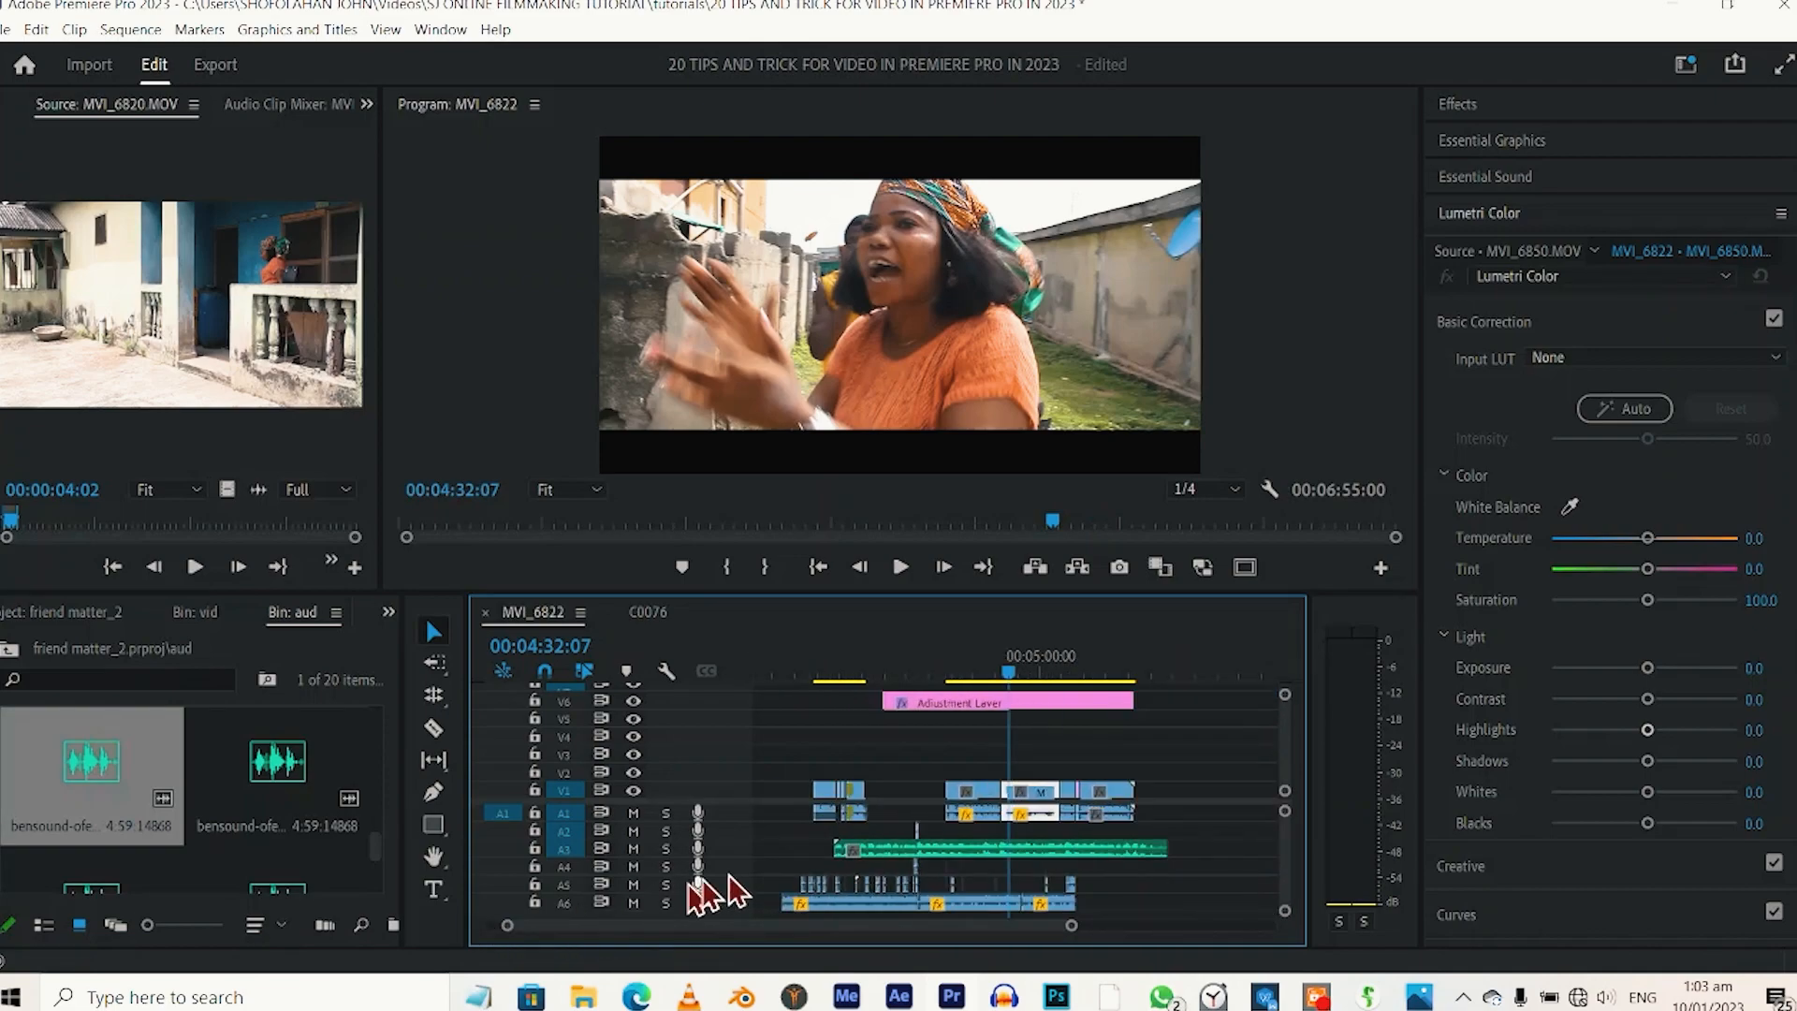
{"action": "left_click_drag", "start_coordinate": [843, 852], "coordinate": [865, 853]}
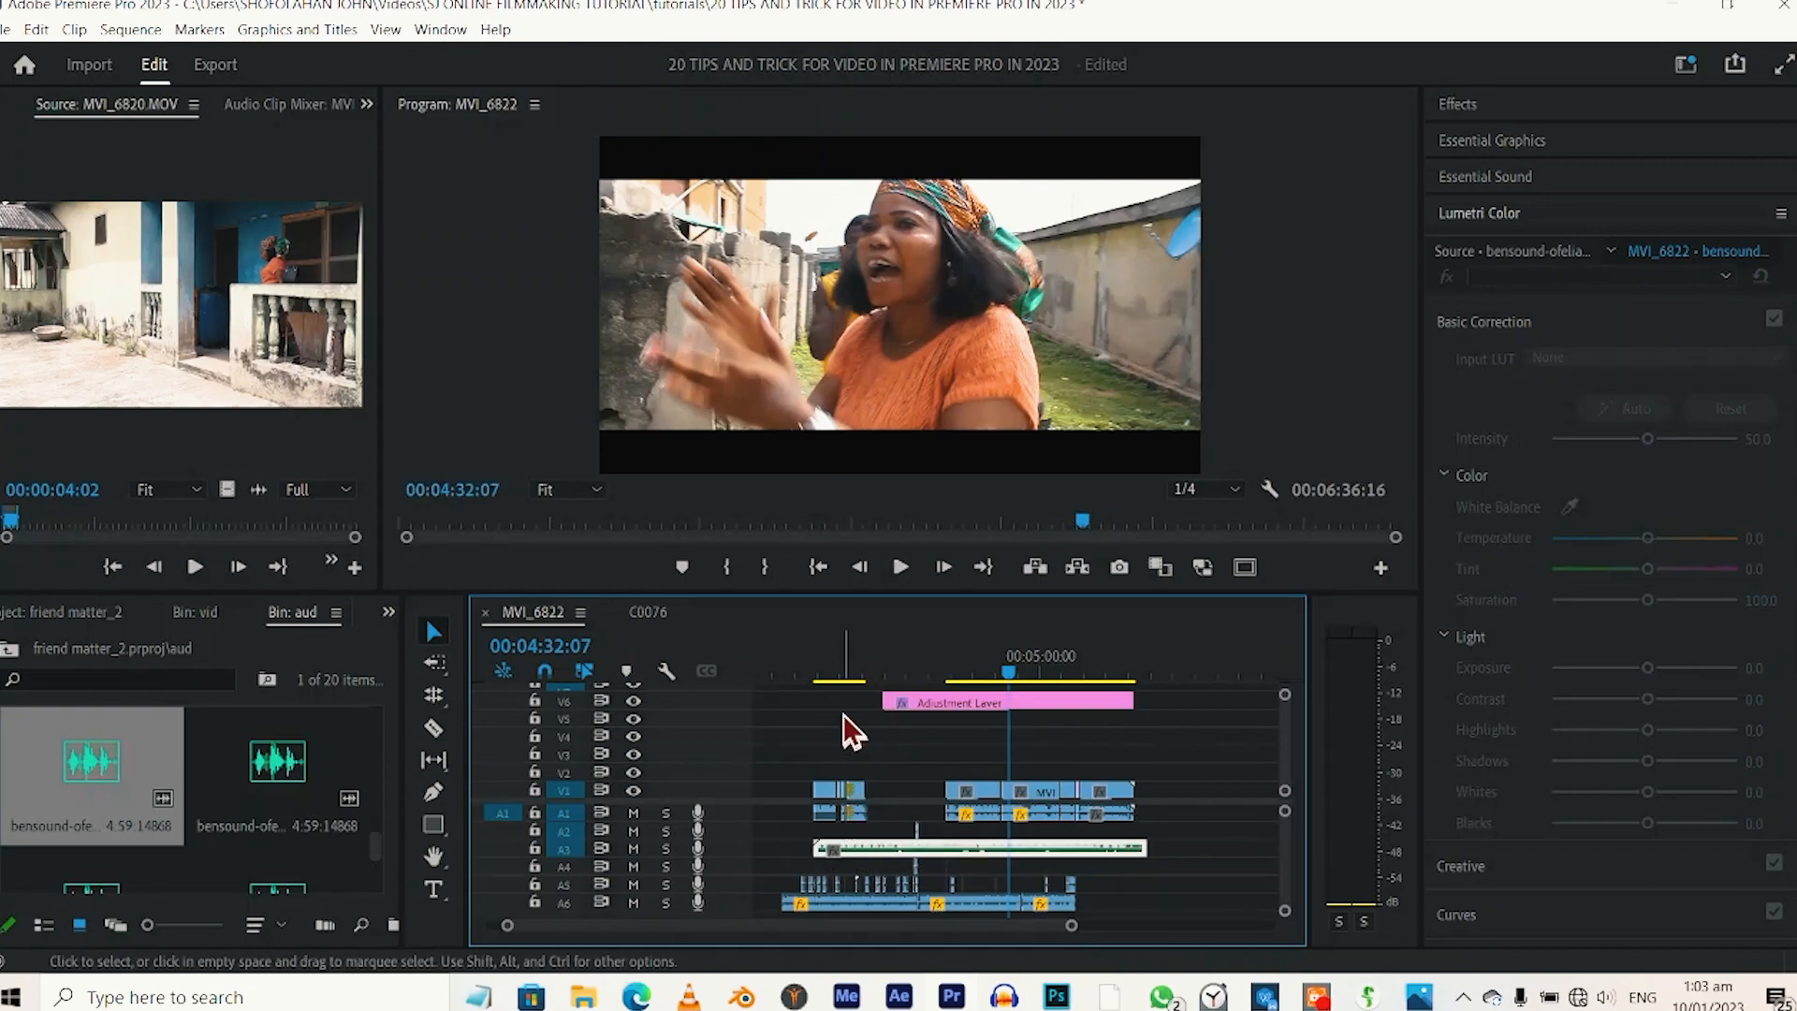
Shorten the A3 music with the Remix Tool to a target duration of 00:00:45:18, matching the end of the second V1 clip group.
{"action": "left_click", "coordinate": [833, 671]}
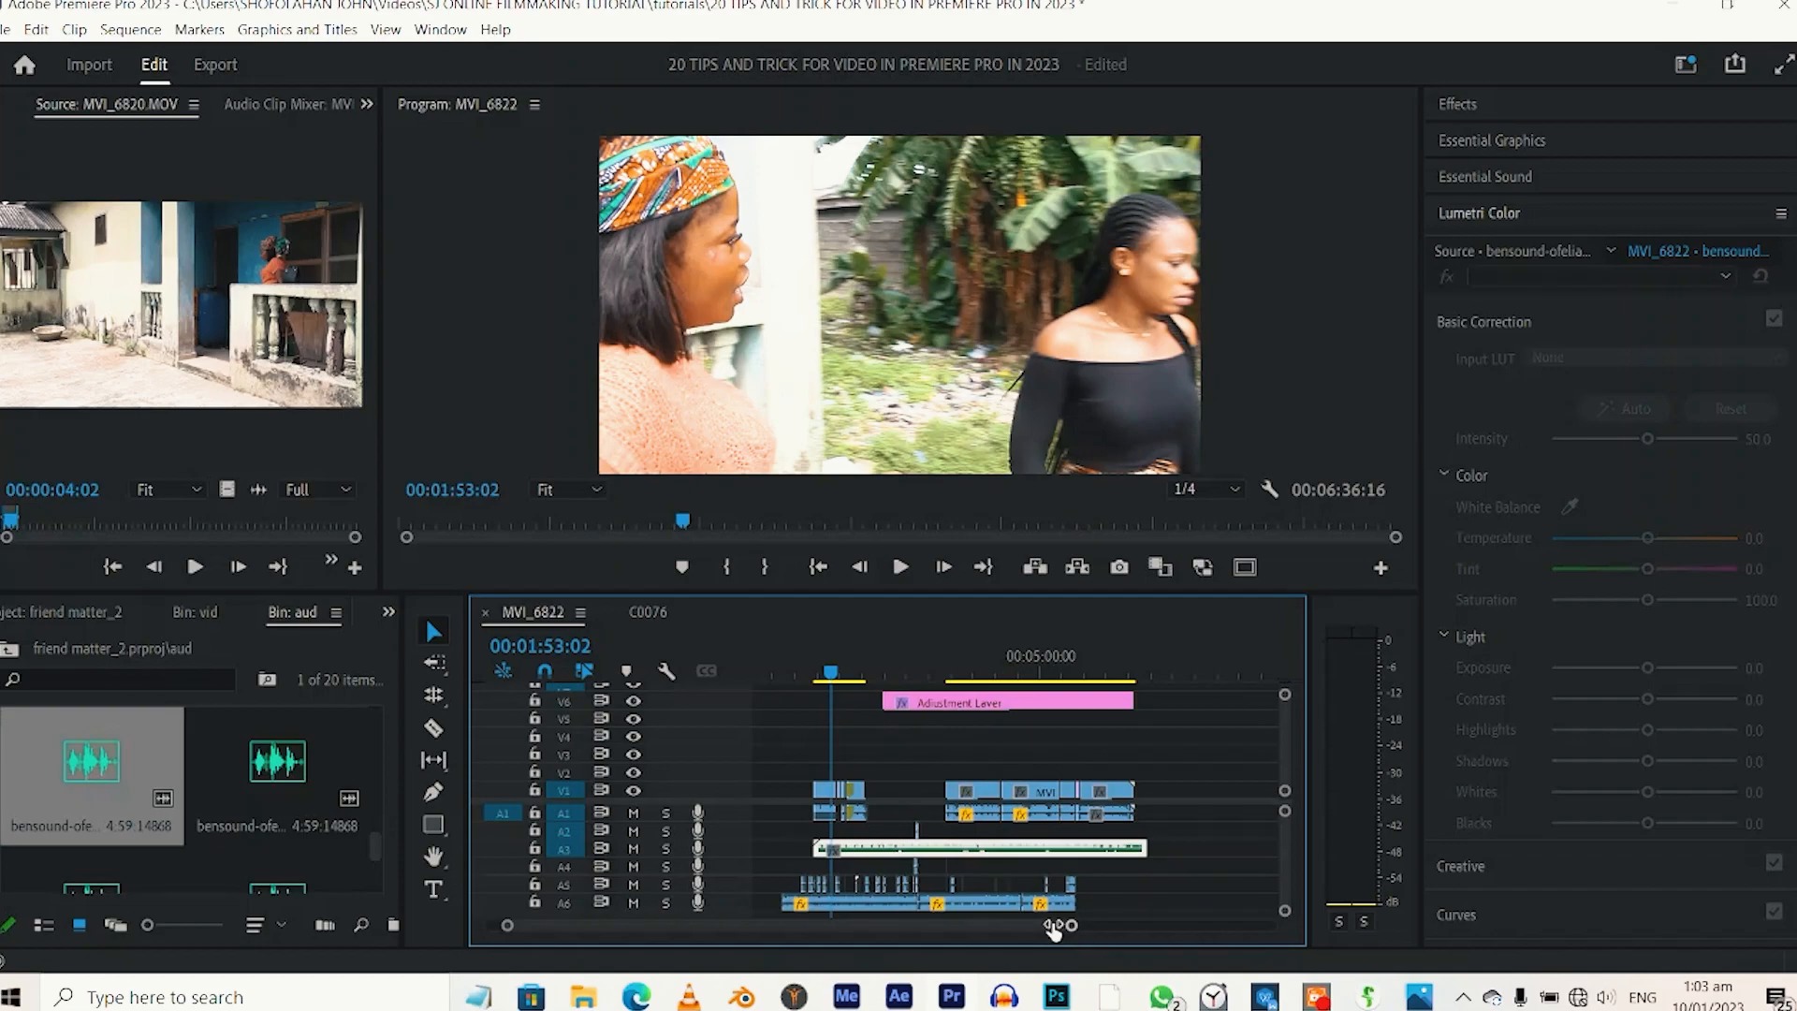
{"action": "left_click_drag", "start_coordinate": [1053, 926], "coordinate": [964, 925]}
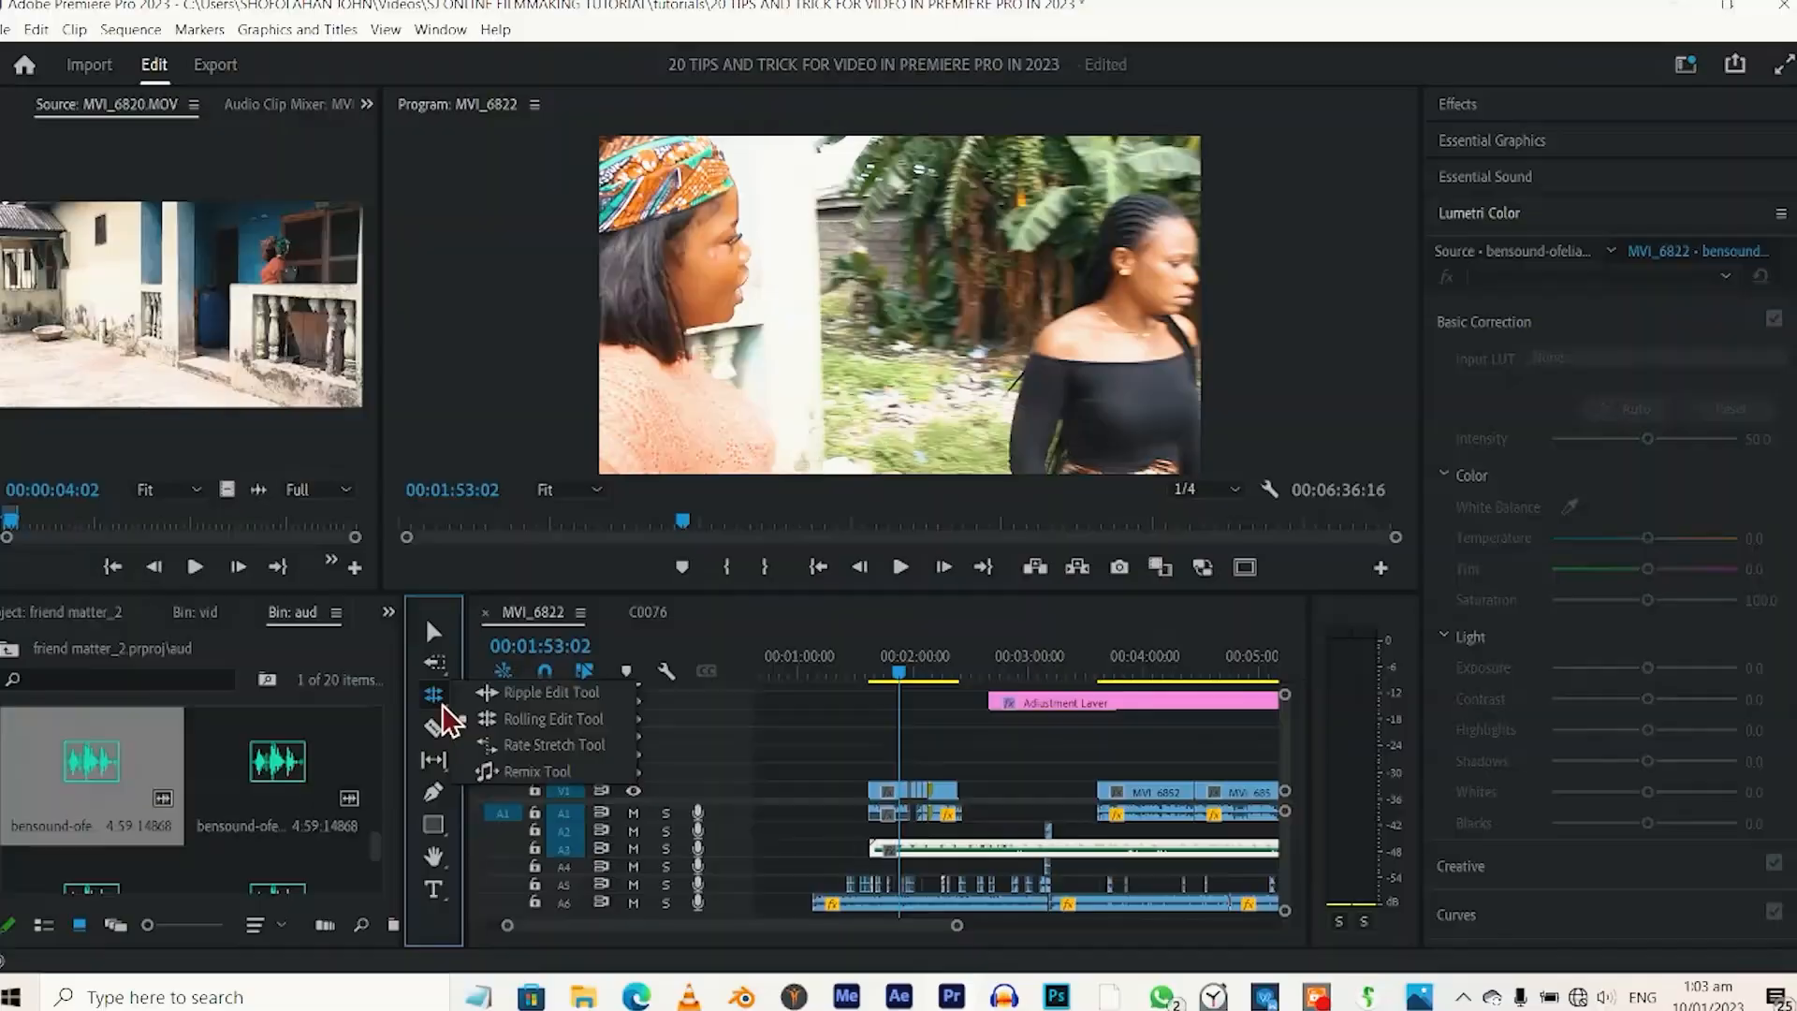
{"action": "left_click", "coordinate": [433, 694]}
{"action": "left_click", "coordinate": [536, 772]}
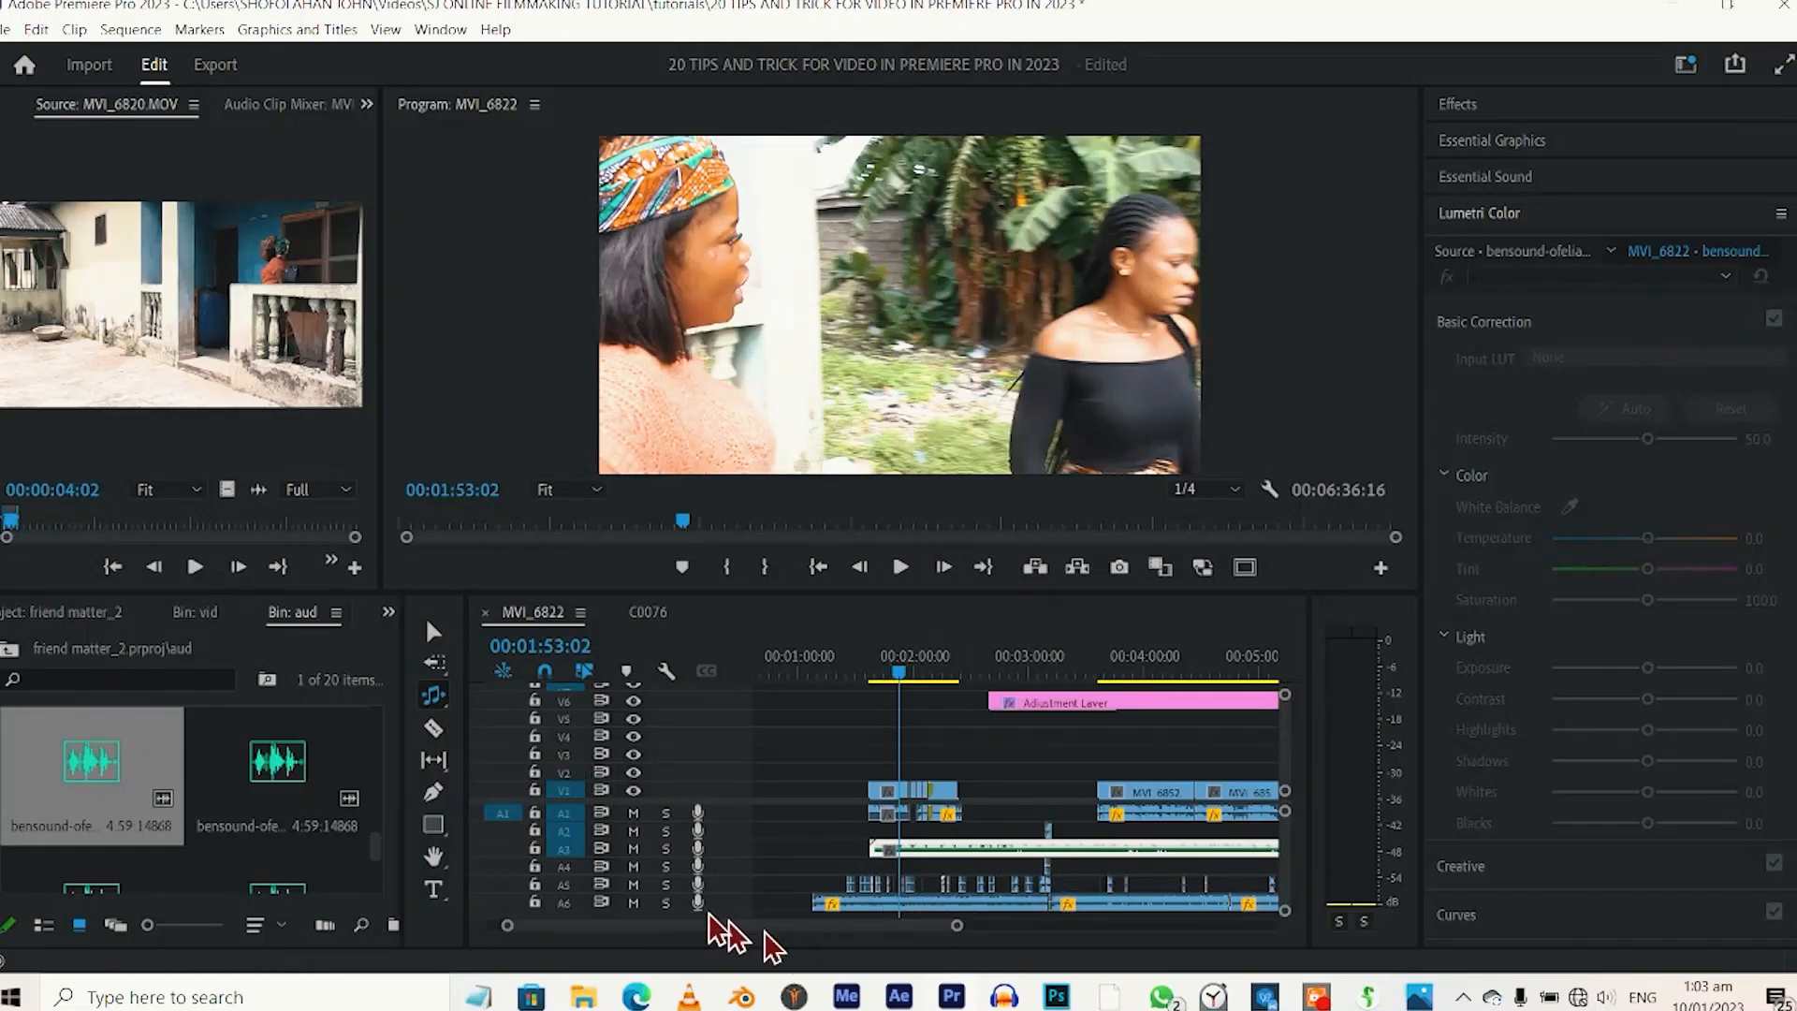
{"action": "left_click_drag", "start_coordinate": [956, 926], "coordinate": [1142, 922]}
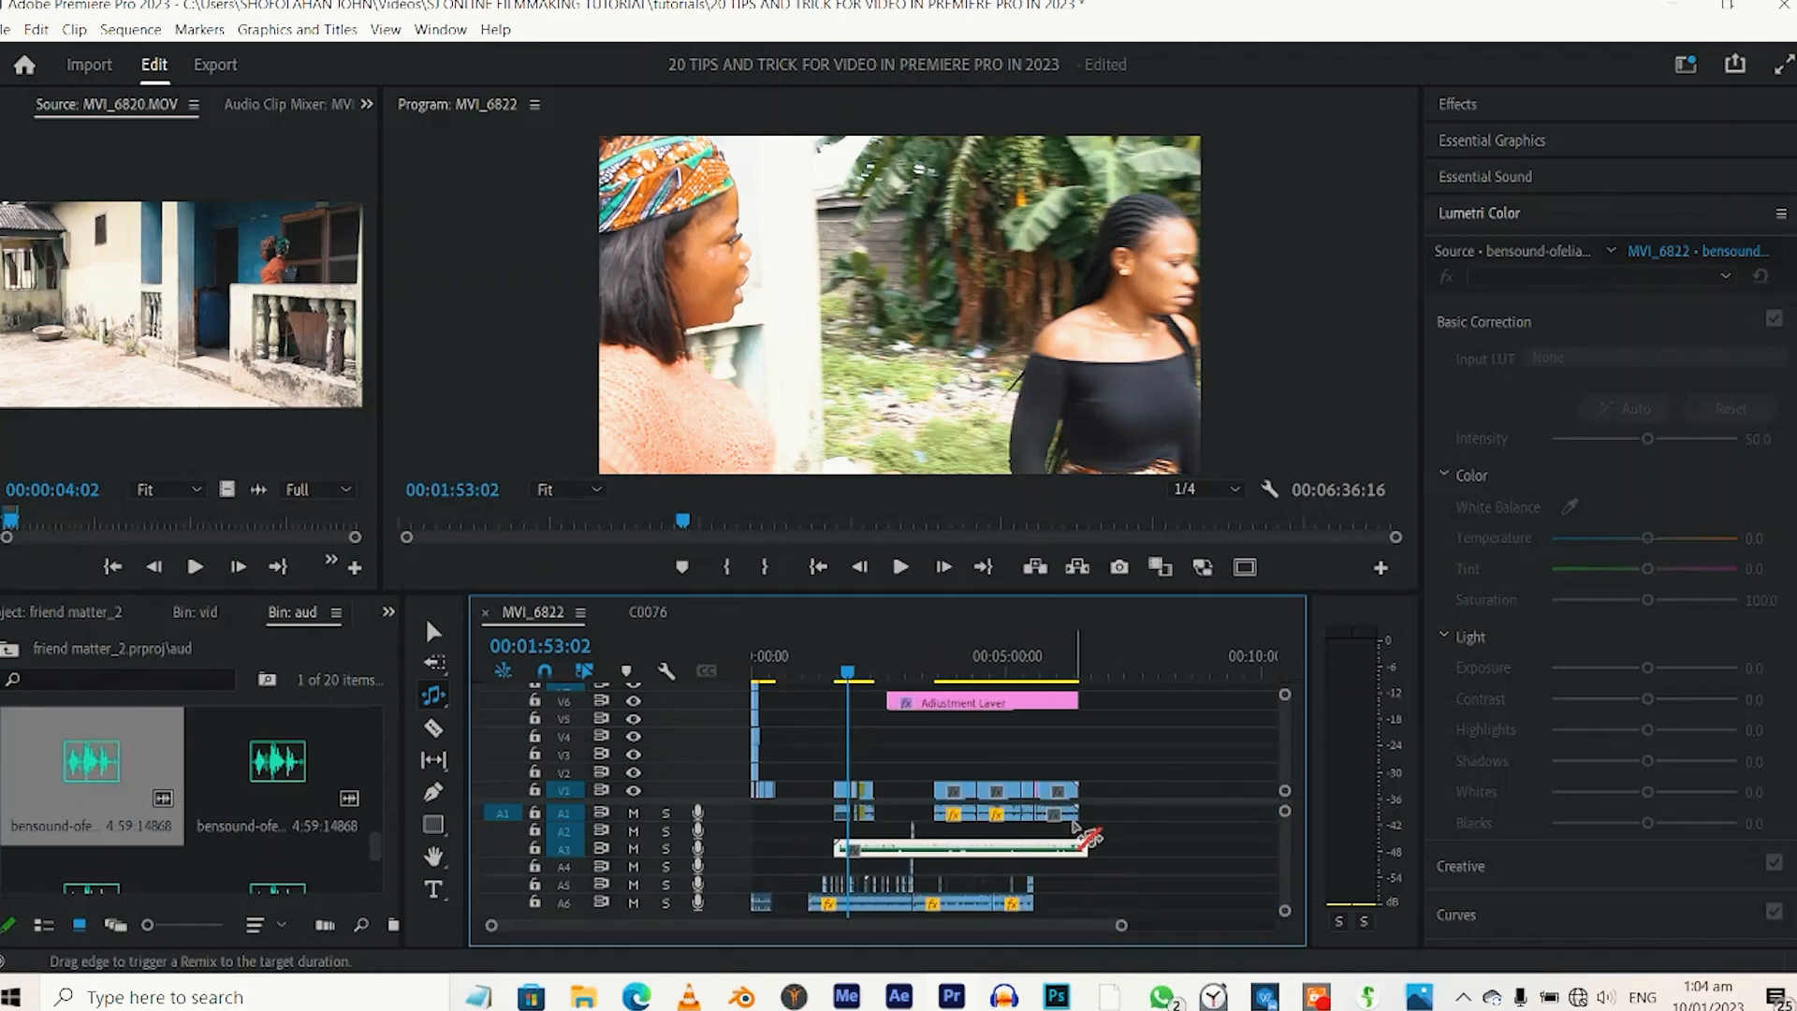
{"action": "left_click_drag", "start_coordinate": [1085, 835], "coordinate": [875, 850]}
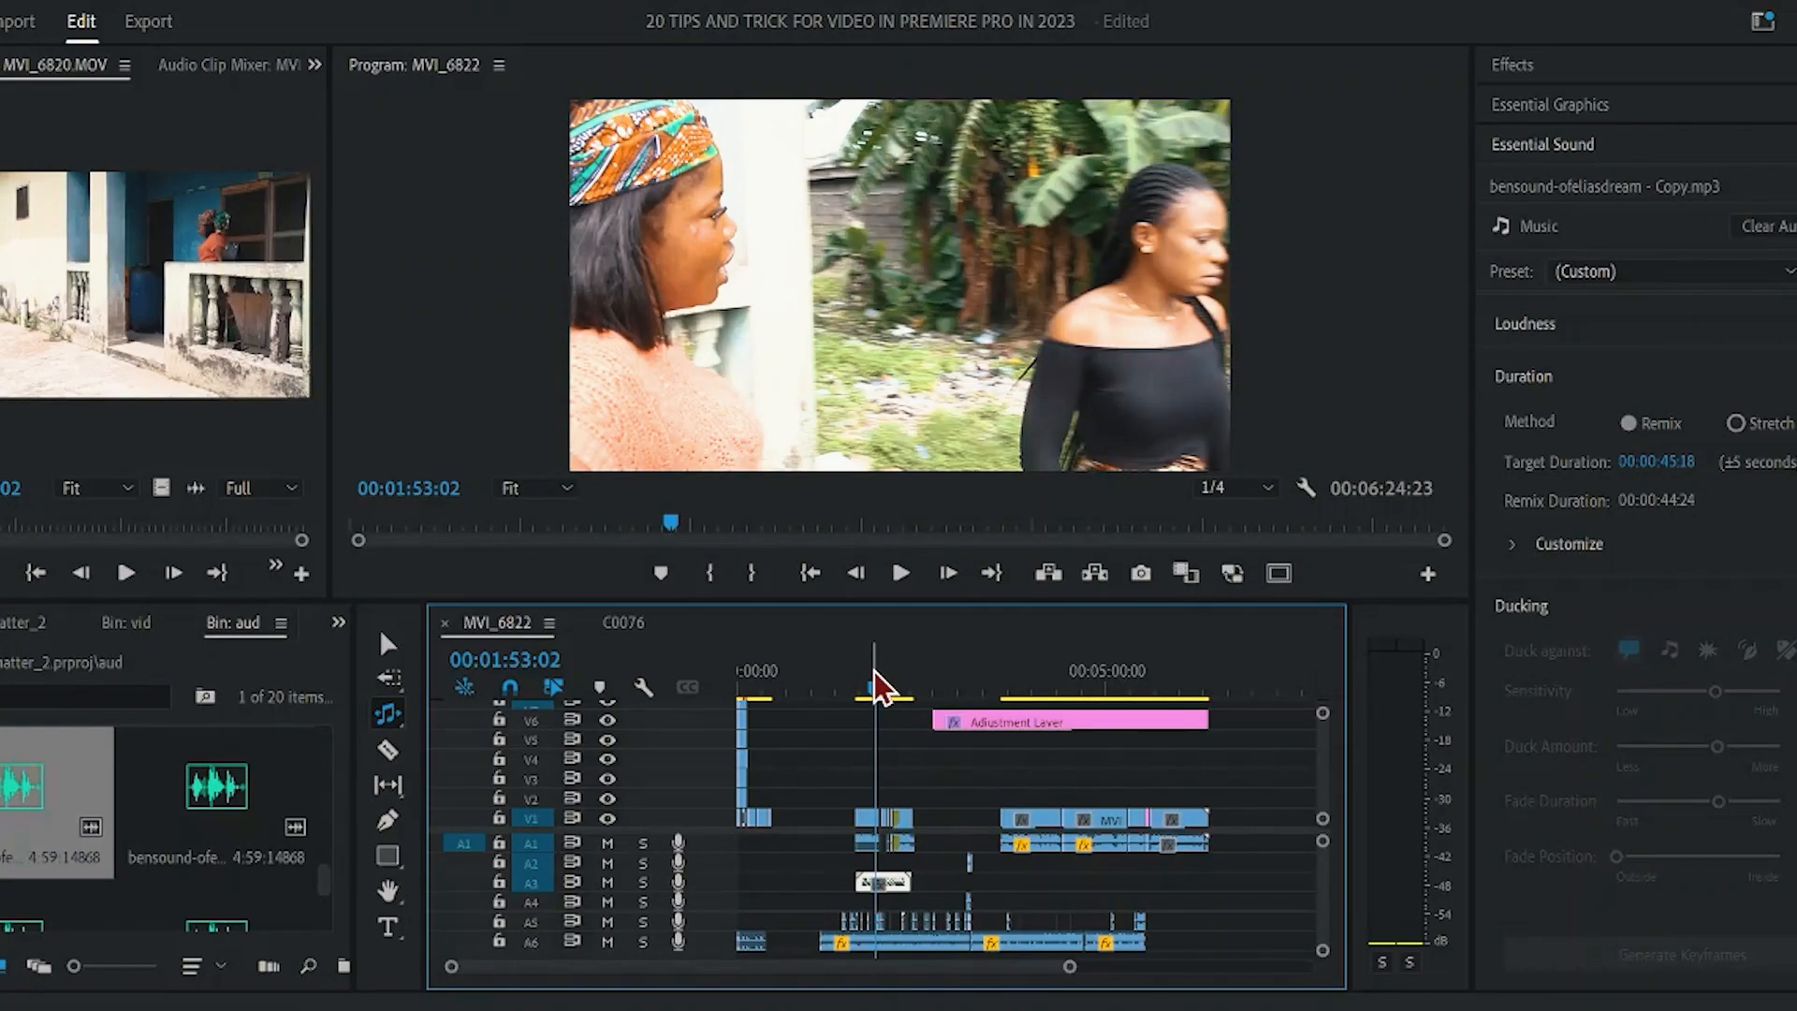
Play the sequence from just before the remixed music and mute audio track A6.
{"action": "left_click_drag", "start_coordinate": [874, 672], "coordinate": [857, 668]}
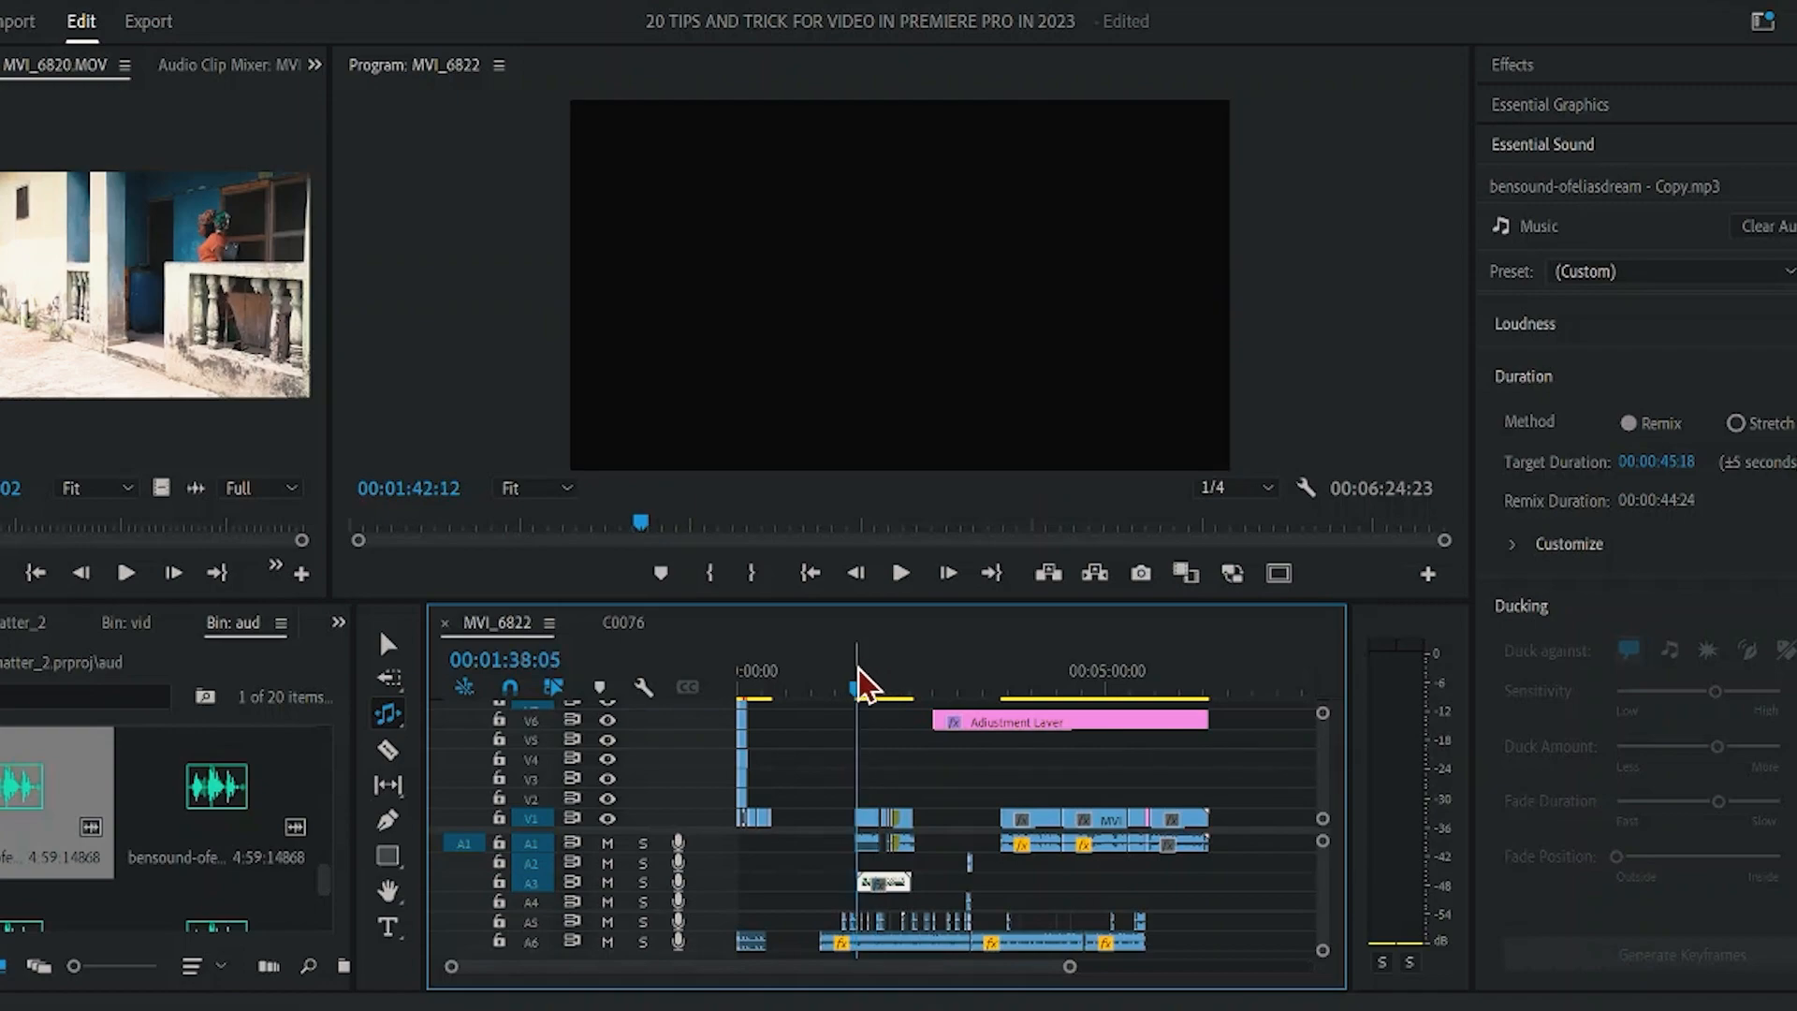
{"action": "key", "text": "space"}
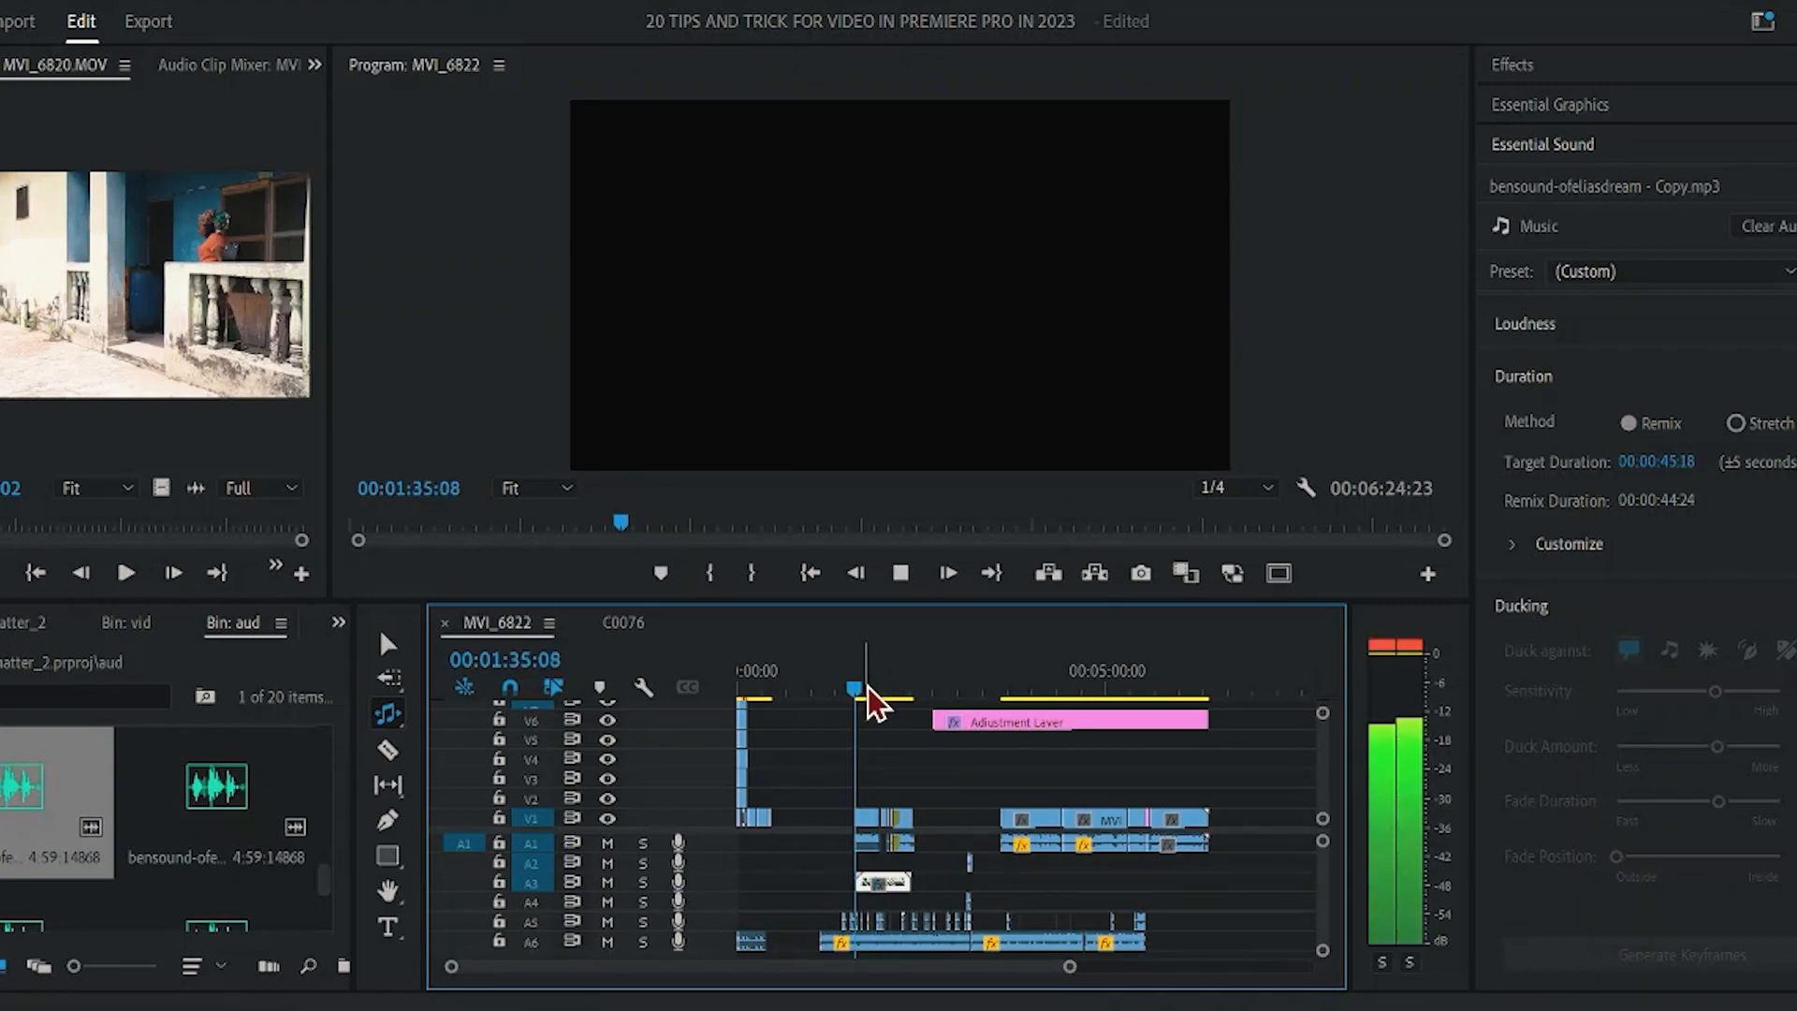
{"action": "left_click", "coordinate": [608, 942]}
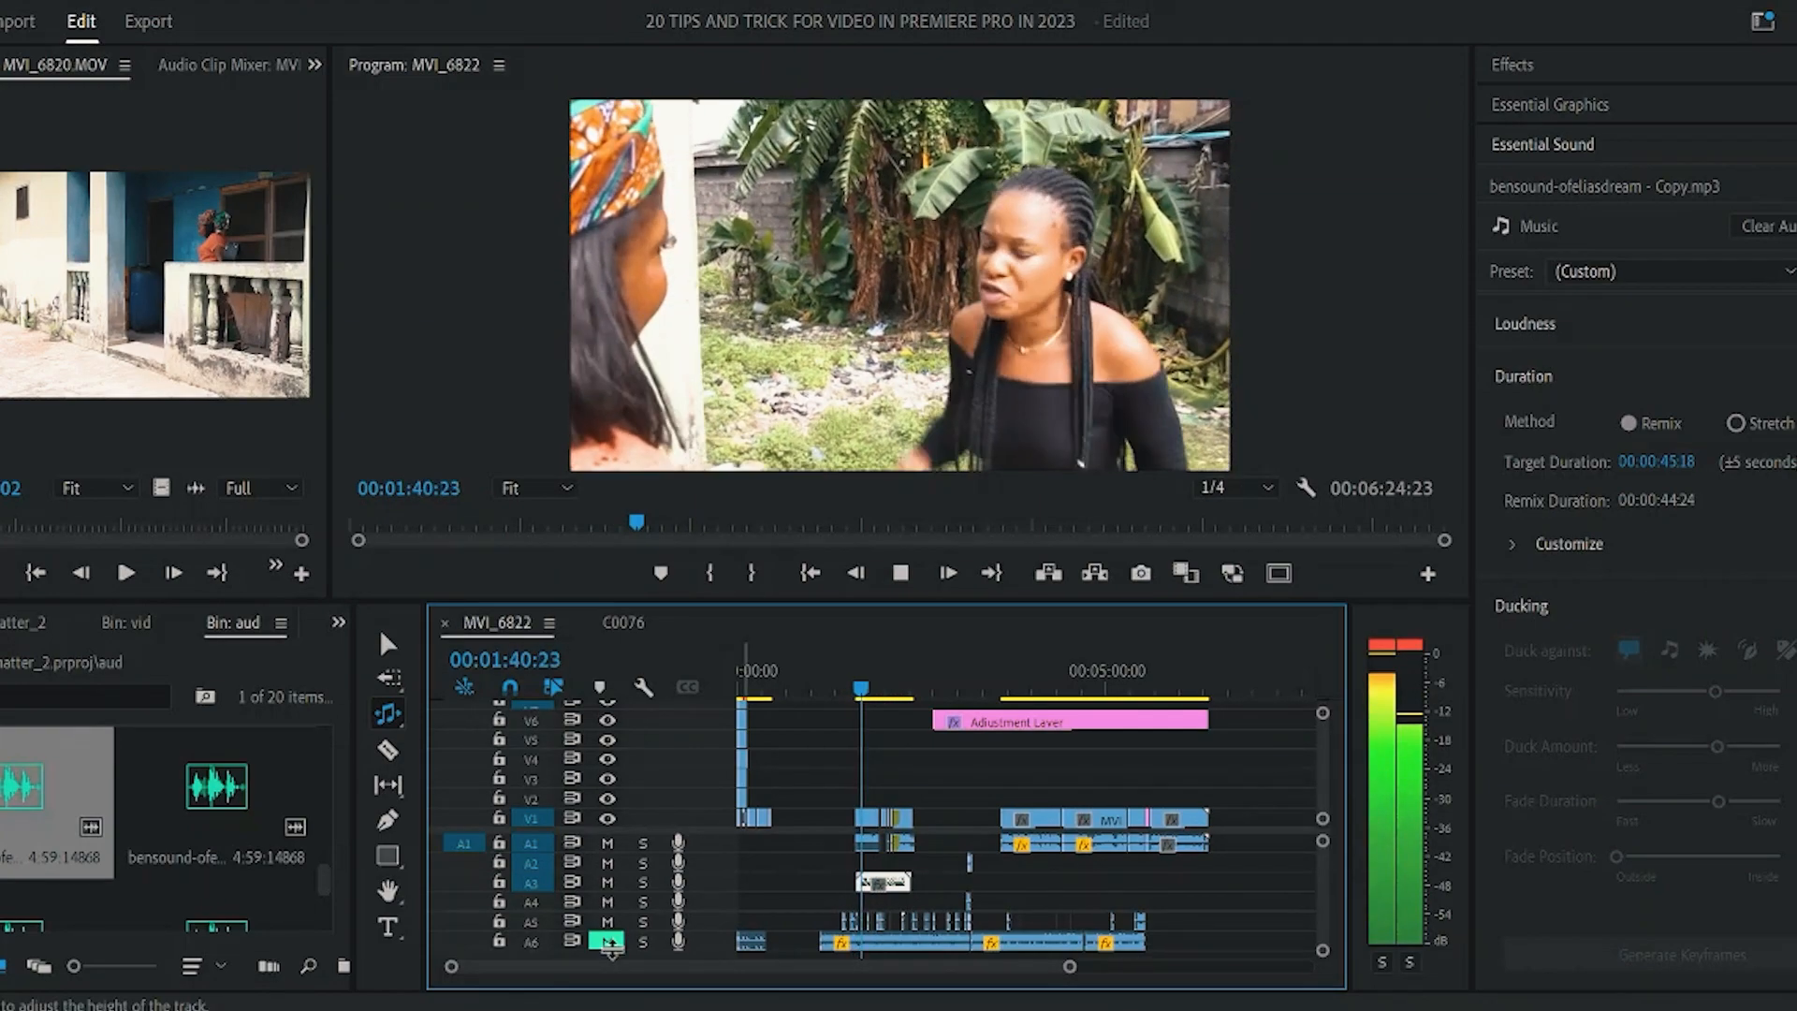